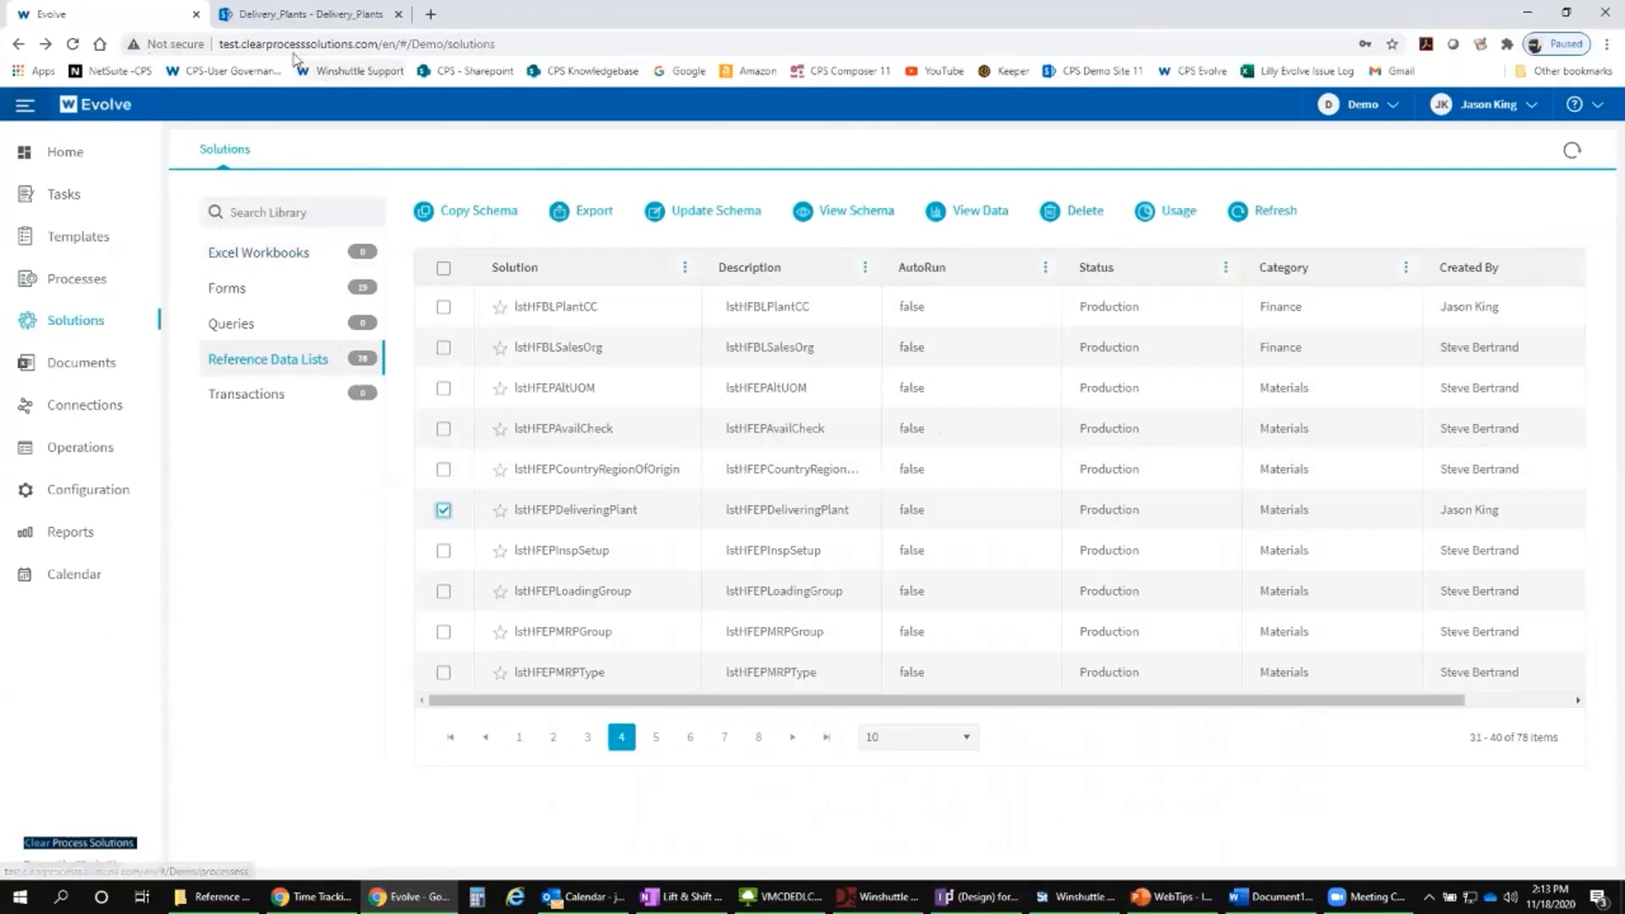
Step: Switch to the SharePoint site and view the members of the Finance Team (Demo) group under People and Groups
{"action": "left_click", "coordinate": [288, 14]}
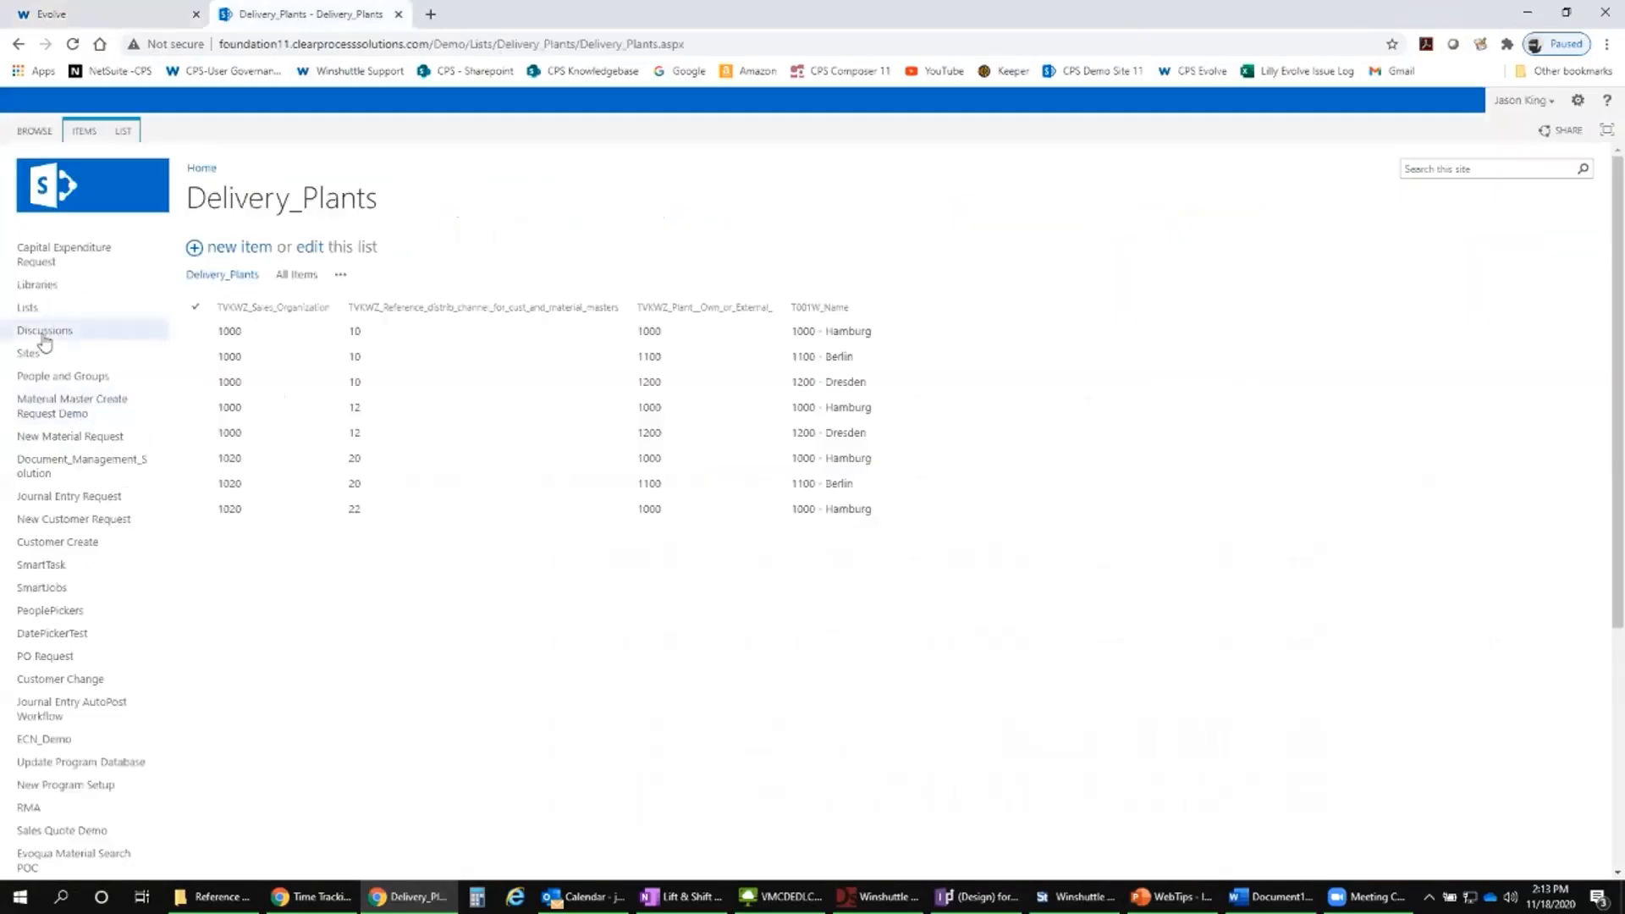
{"action": "left_click", "coordinate": [70, 377]}
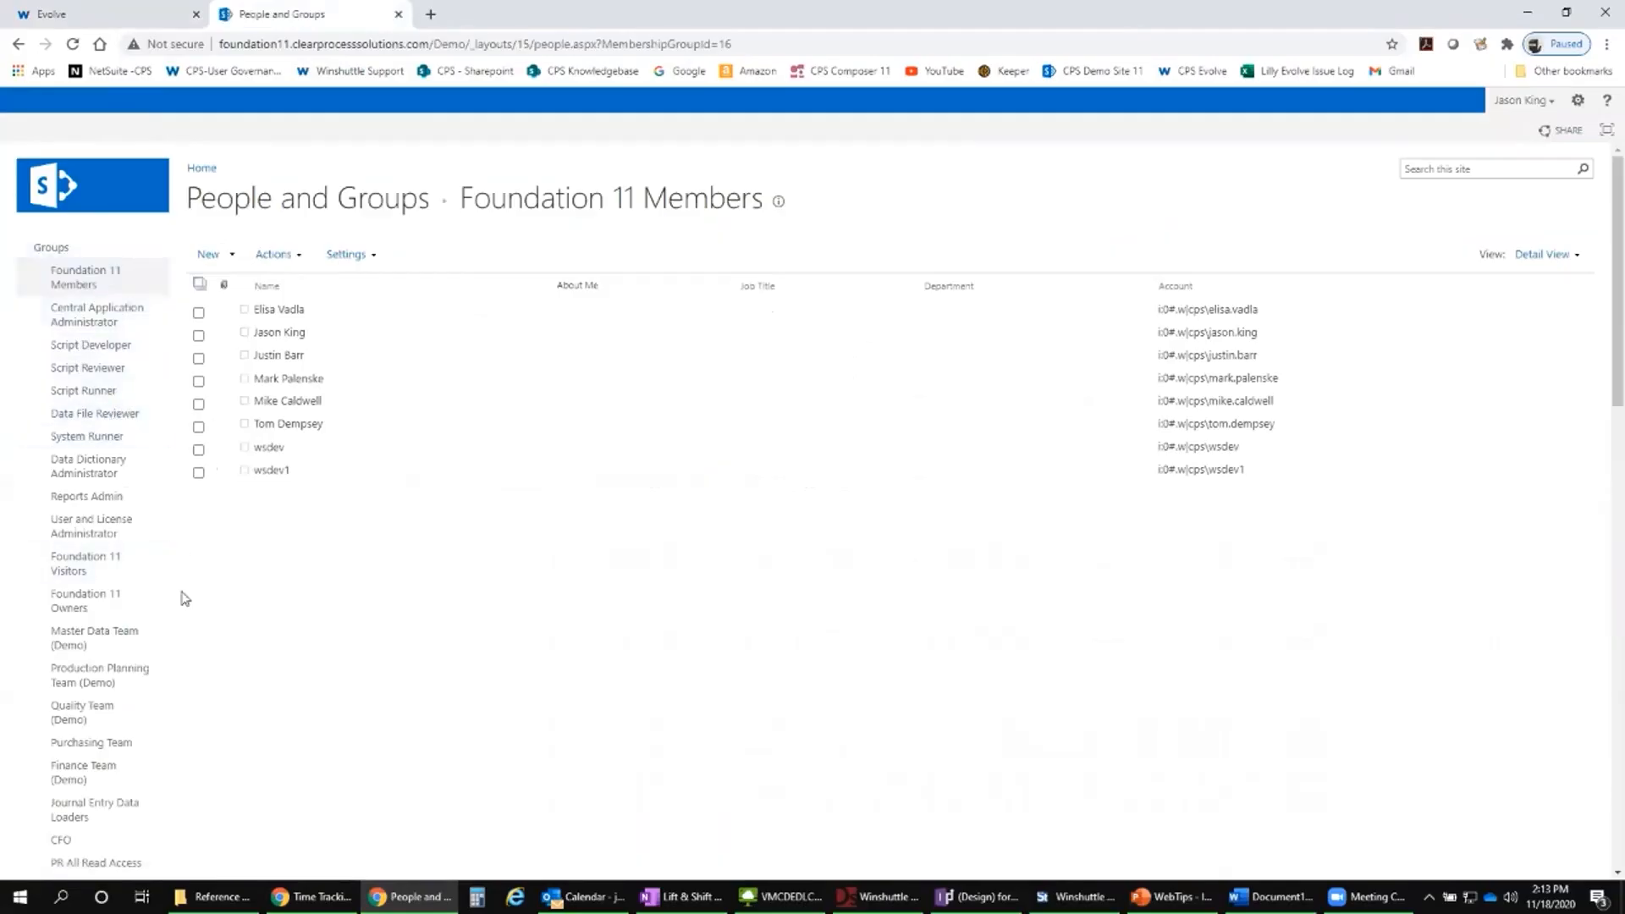
{"action": "scroll", "coordinate": [185, 598], "scroll_direction": "down", "scroll_amount": 2}
{"action": "left_click", "coordinate": [82, 603]}
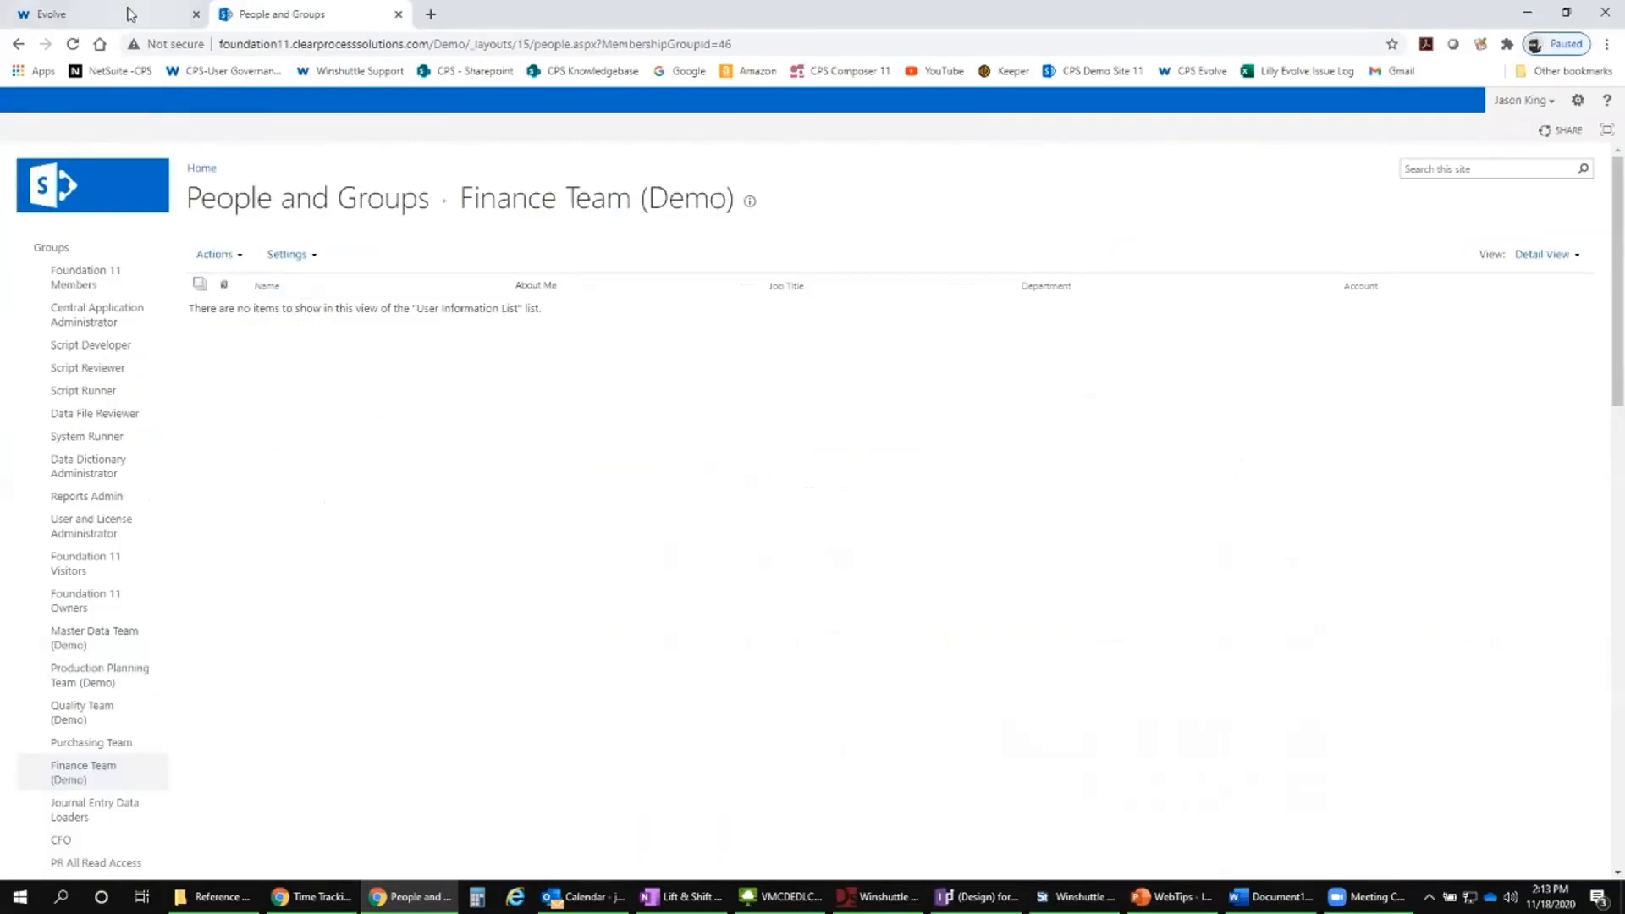
Step: Highlight the Demo site name in the SharePoint page address and return to the Evolve solutions page
{"action": "key", "text": "ctrl+shift+Tab"}
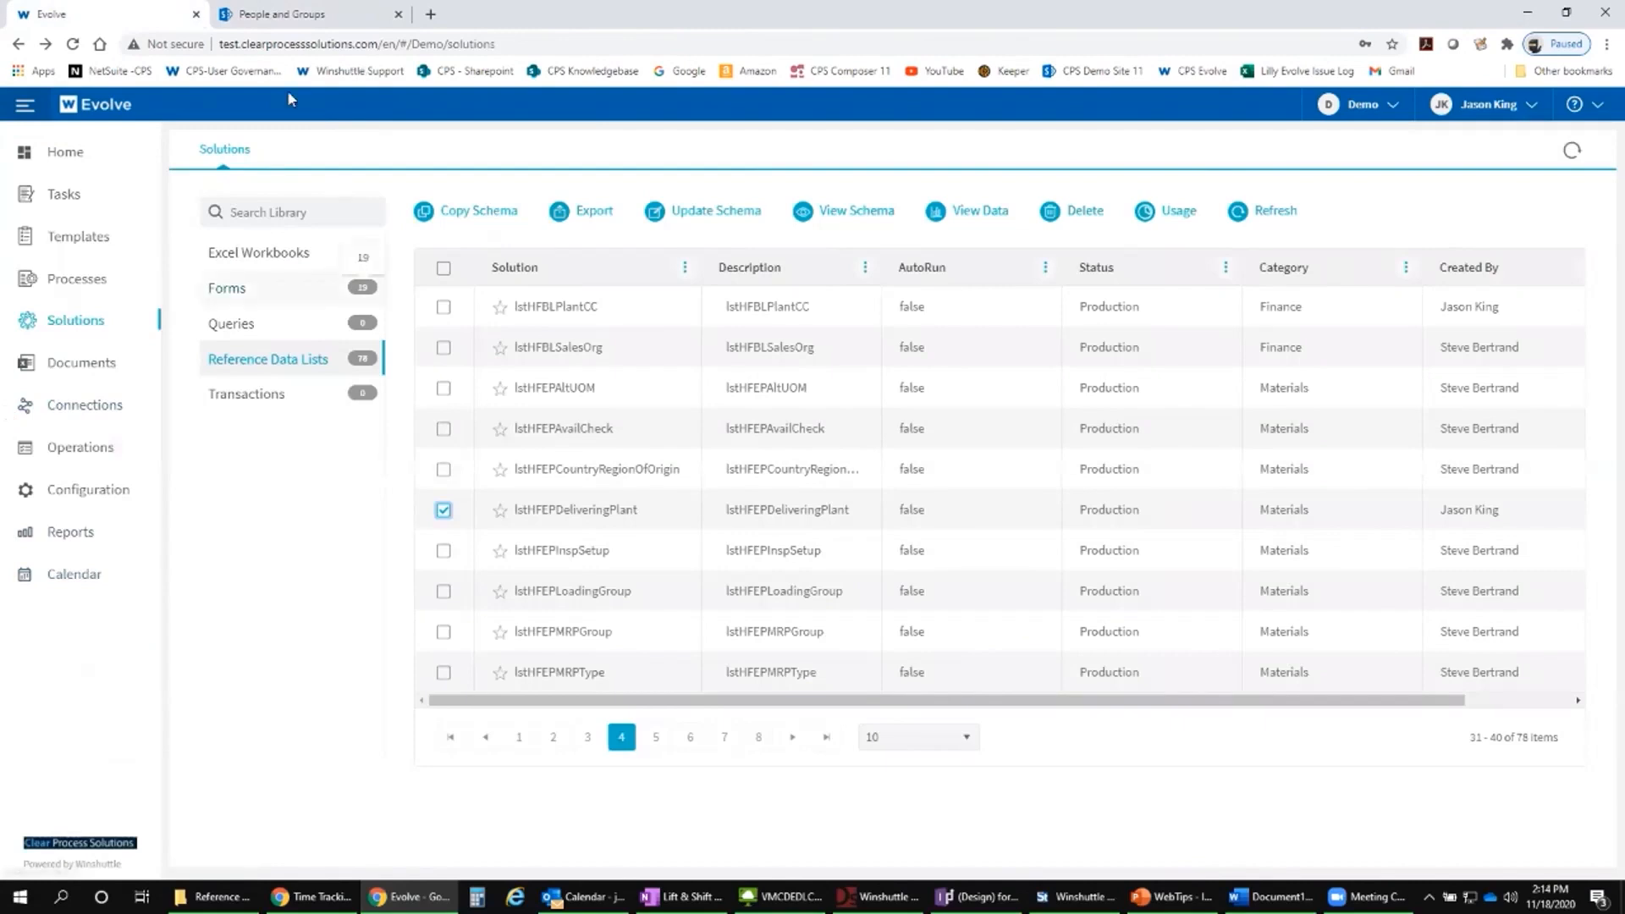
{"action": "left_click", "coordinate": [301, 24]}
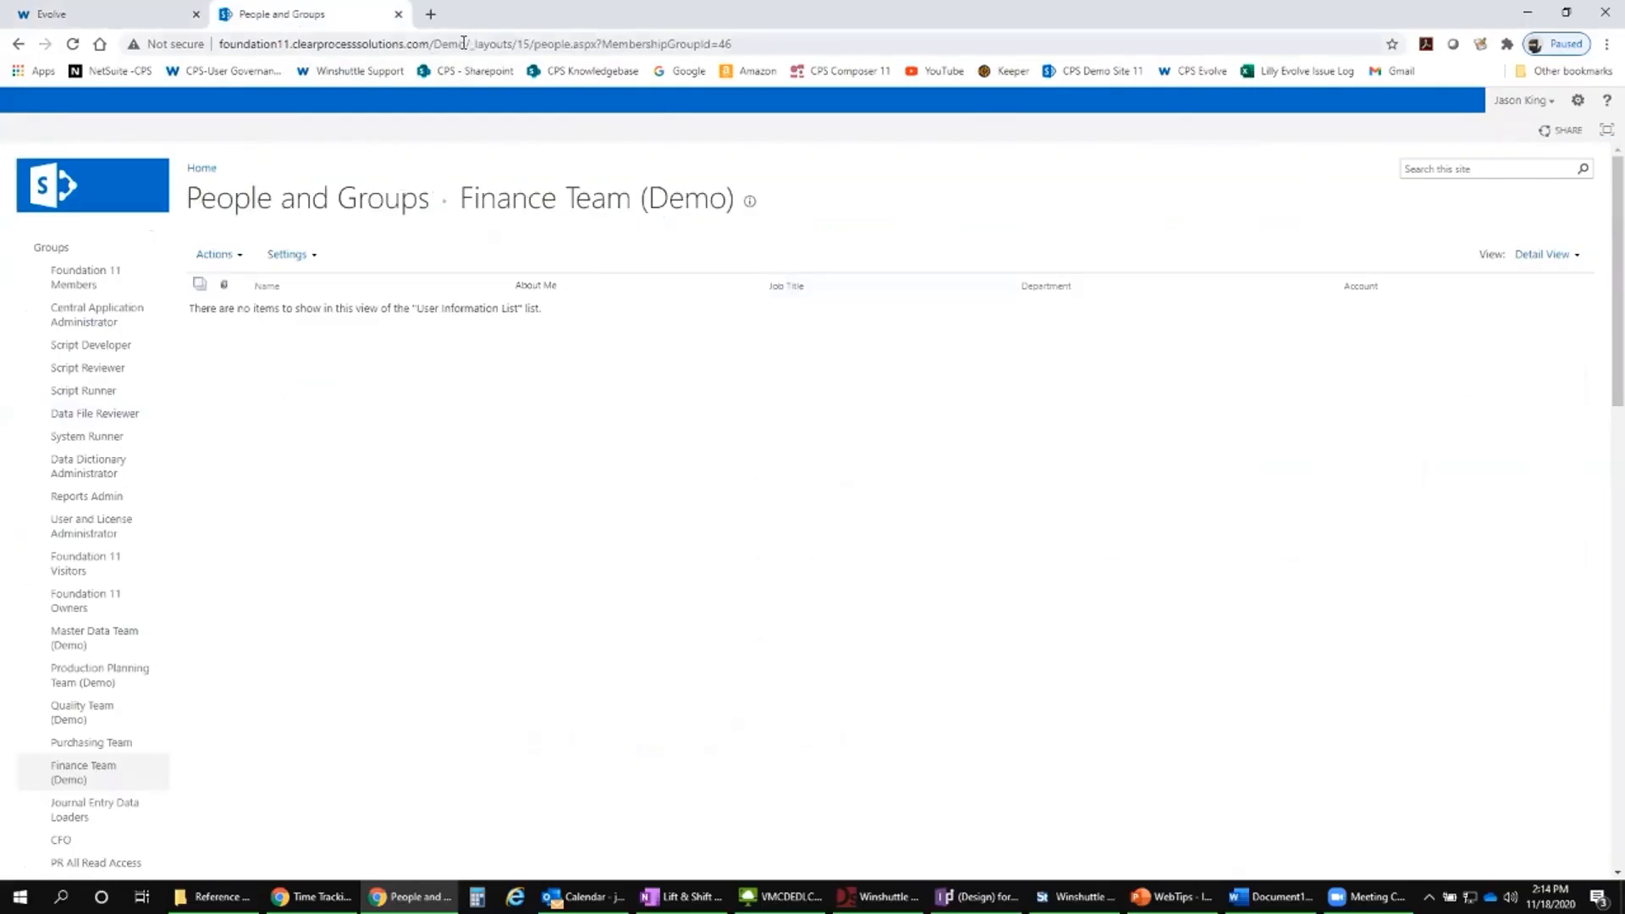
{"action": "left_click_drag", "start_coordinate": [464, 43], "coordinate": [433, 43]}
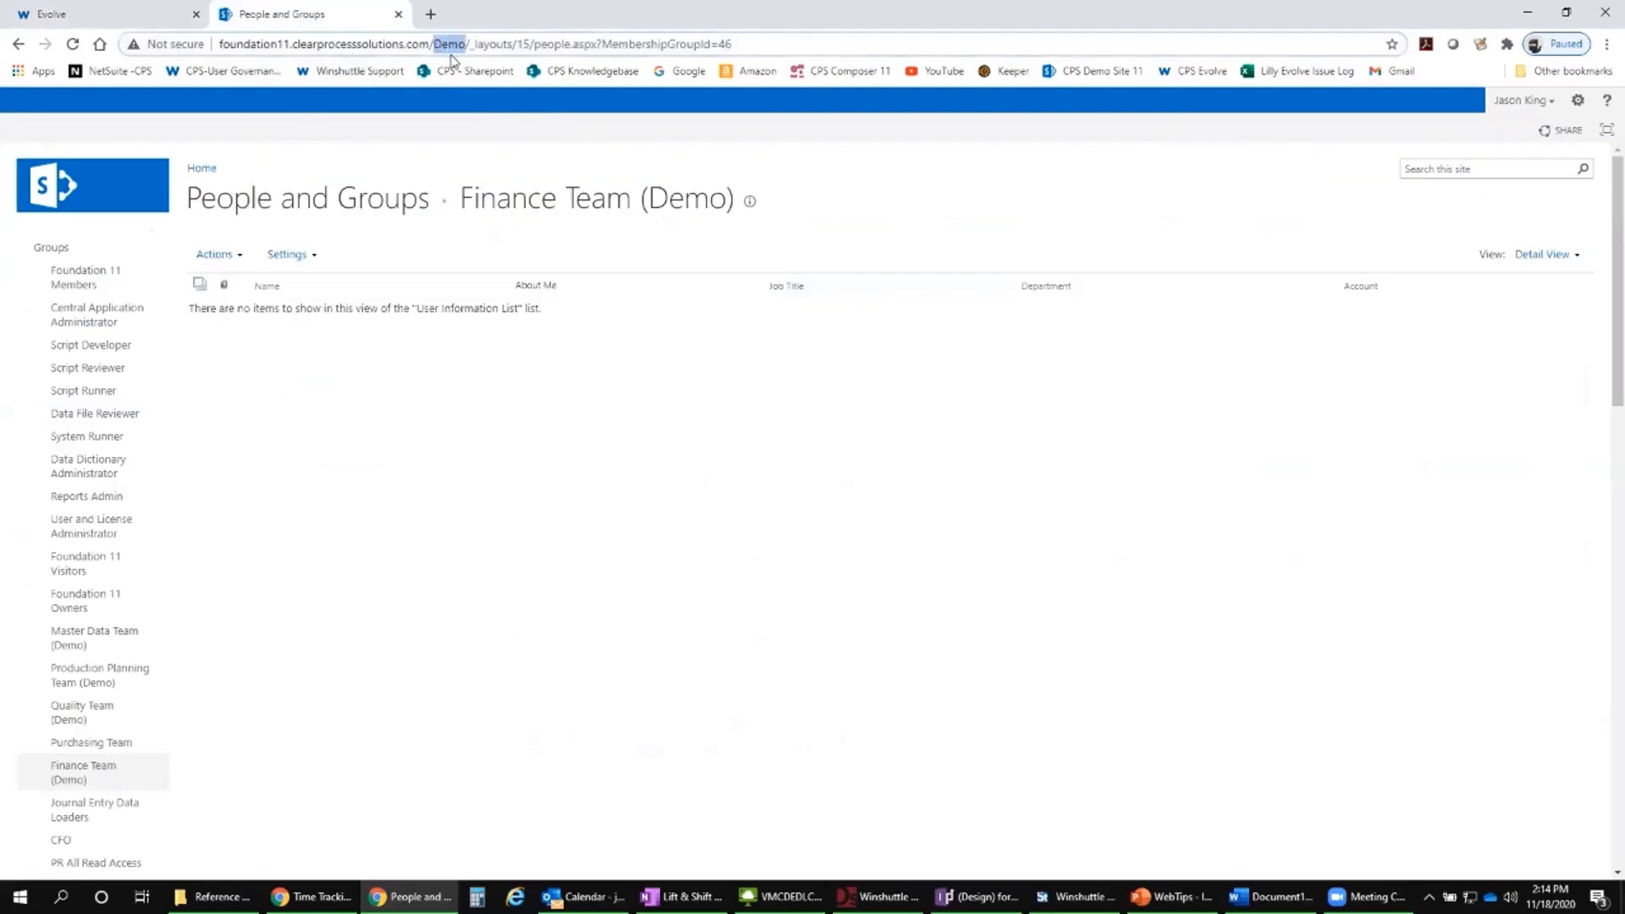
{"action": "left_click", "coordinate": [127, 24]}
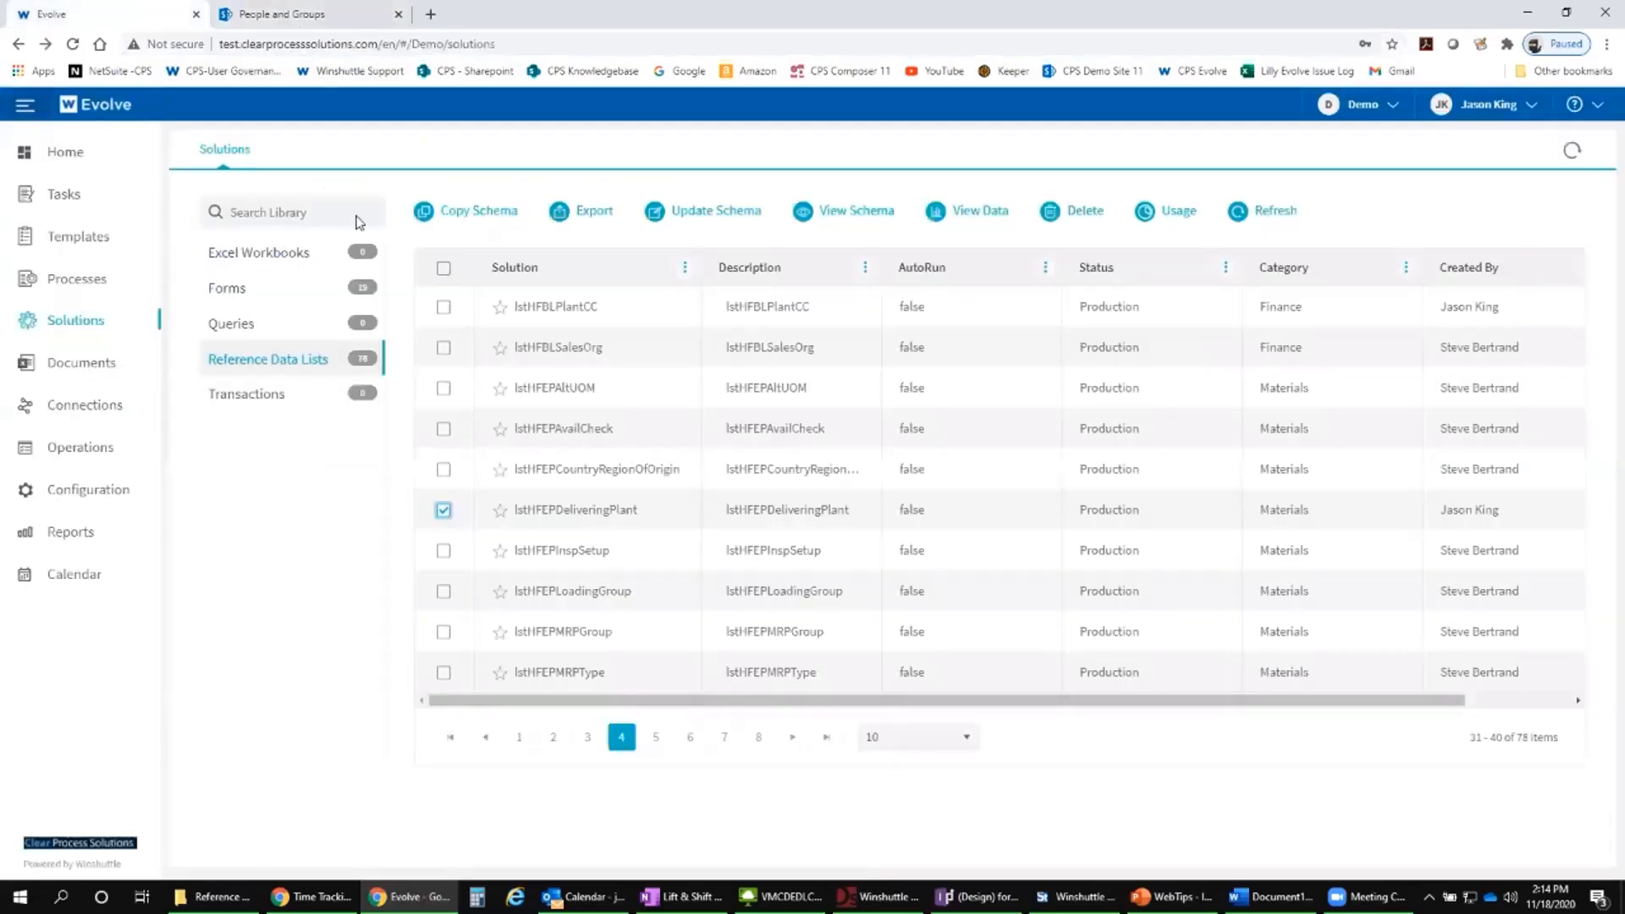
Step: Review the list of available Evolve apps down to its end and close it, keeping the Demo app
{"action": "left_click", "coordinate": [1393, 105]}
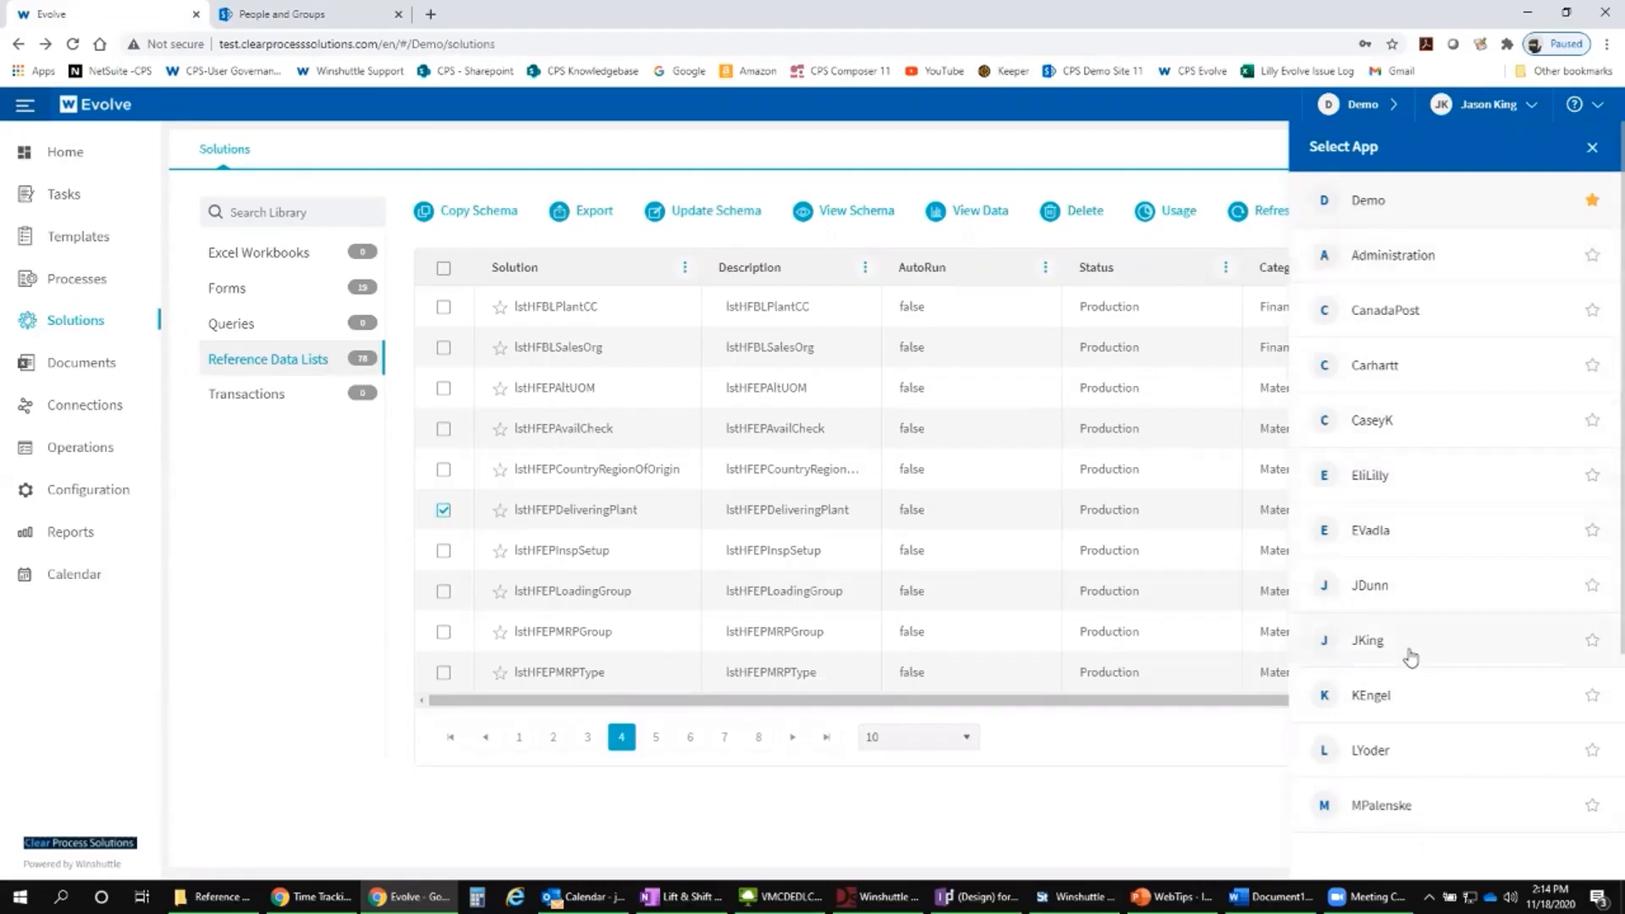
{"action": "scroll", "coordinate": [1391, 764], "scroll_direction": "down", "scroll_amount": 1}
{"action": "scroll", "coordinate": [1390, 764], "scroll_direction": "down", "scroll_amount": 2}
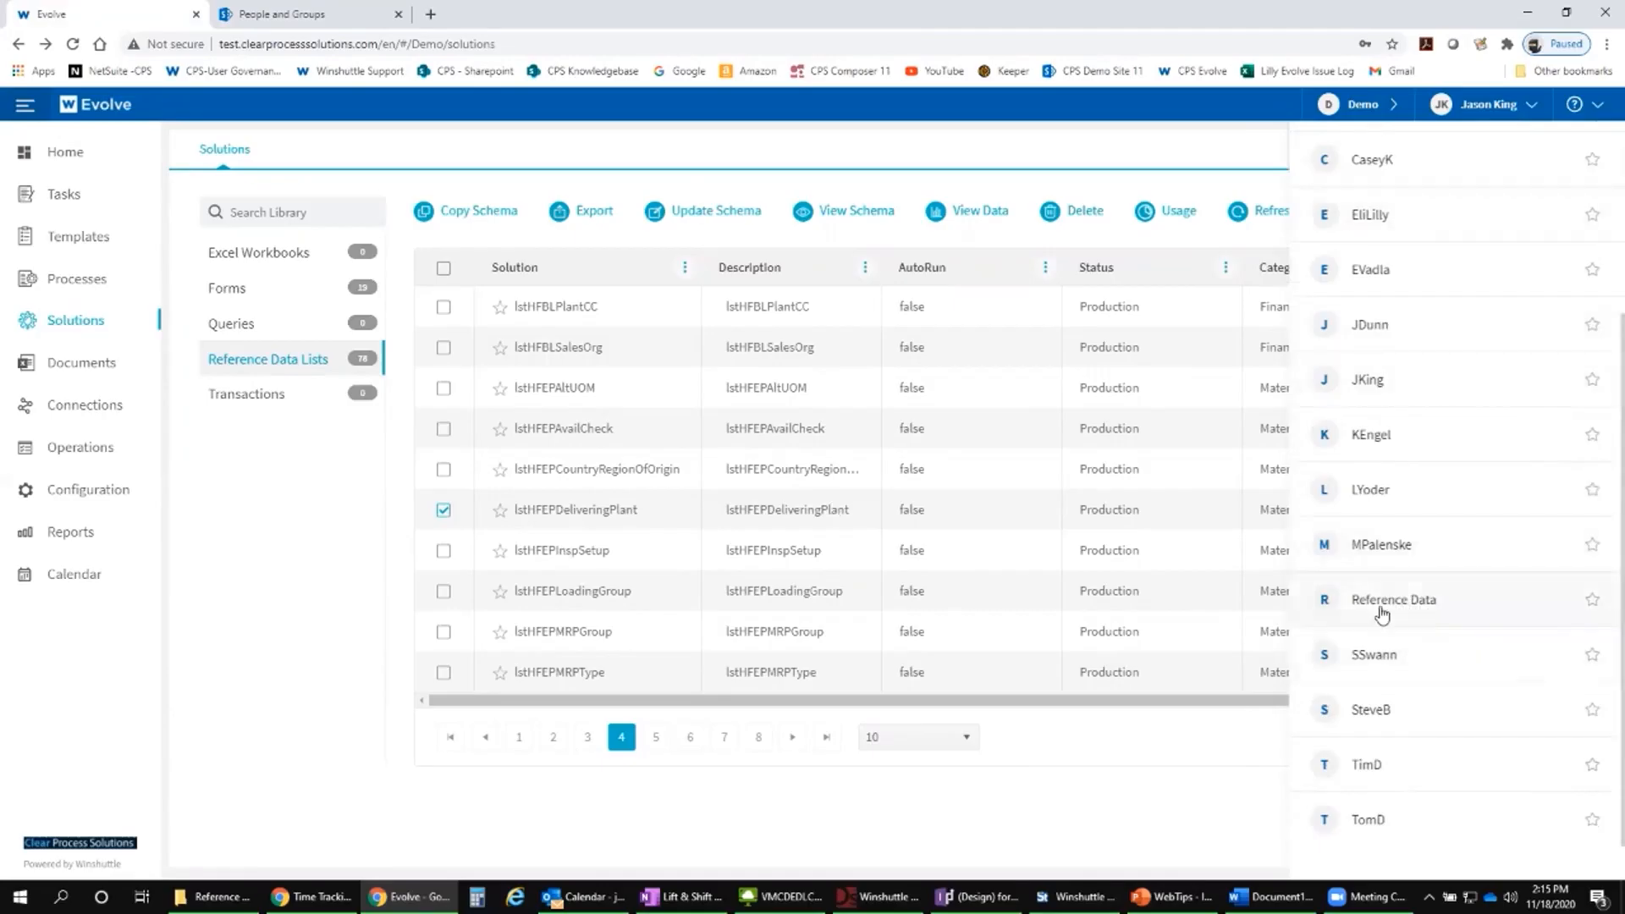
{"action": "scroll", "coordinate": [1437, 617], "scroll_direction": "up", "scroll_amount": 3}
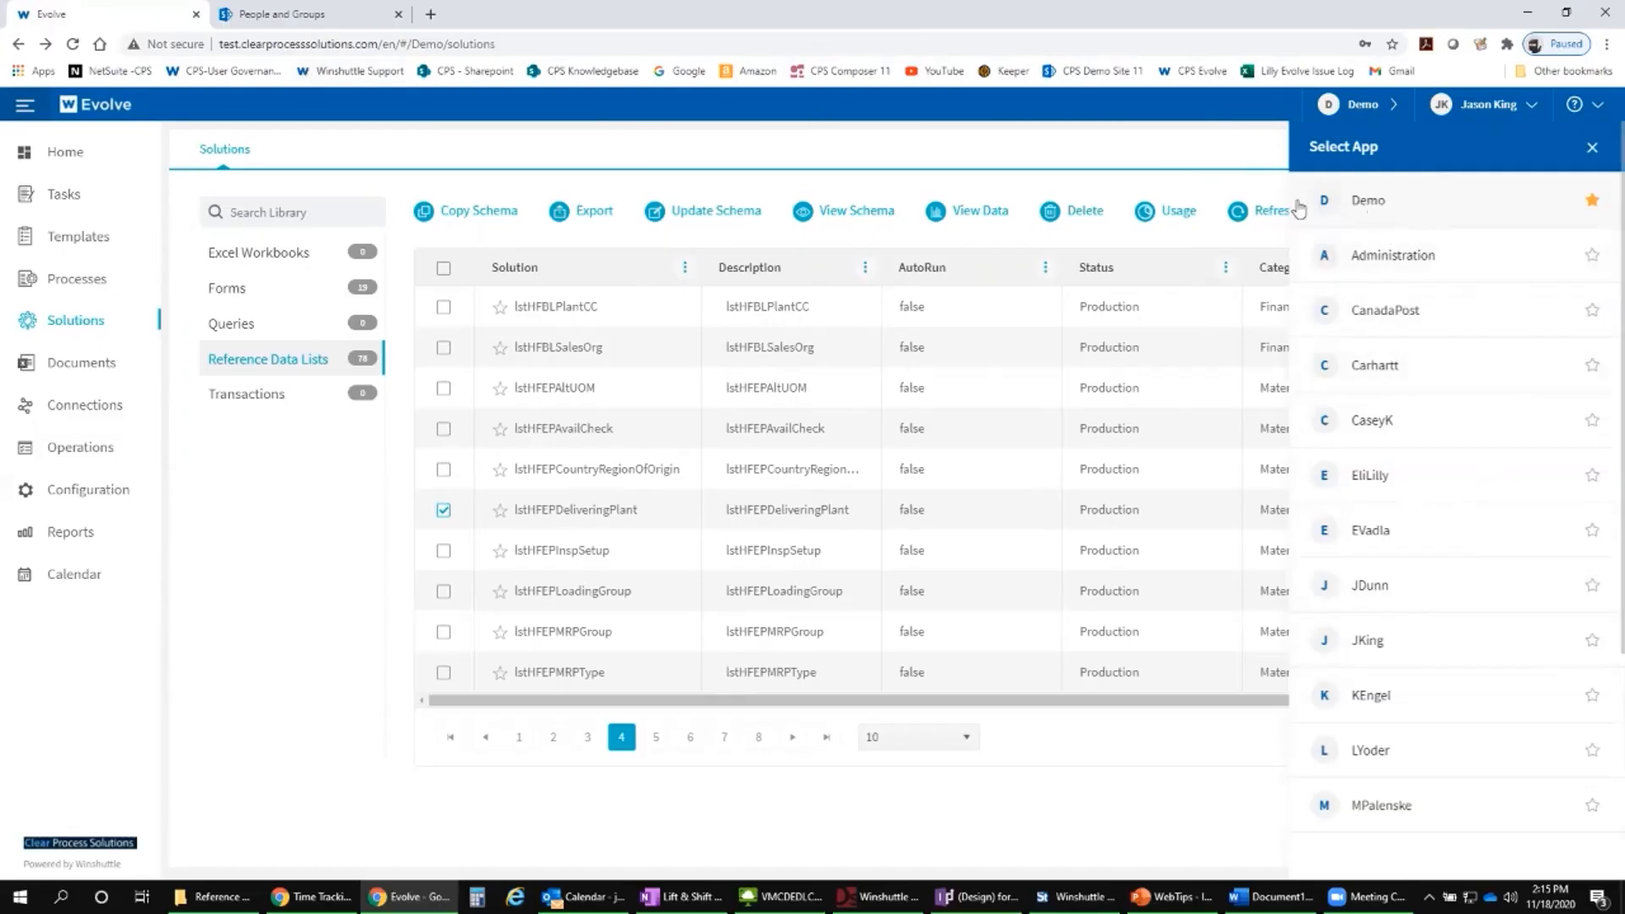
{"action": "left_click", "coordinate": [254, 506]}
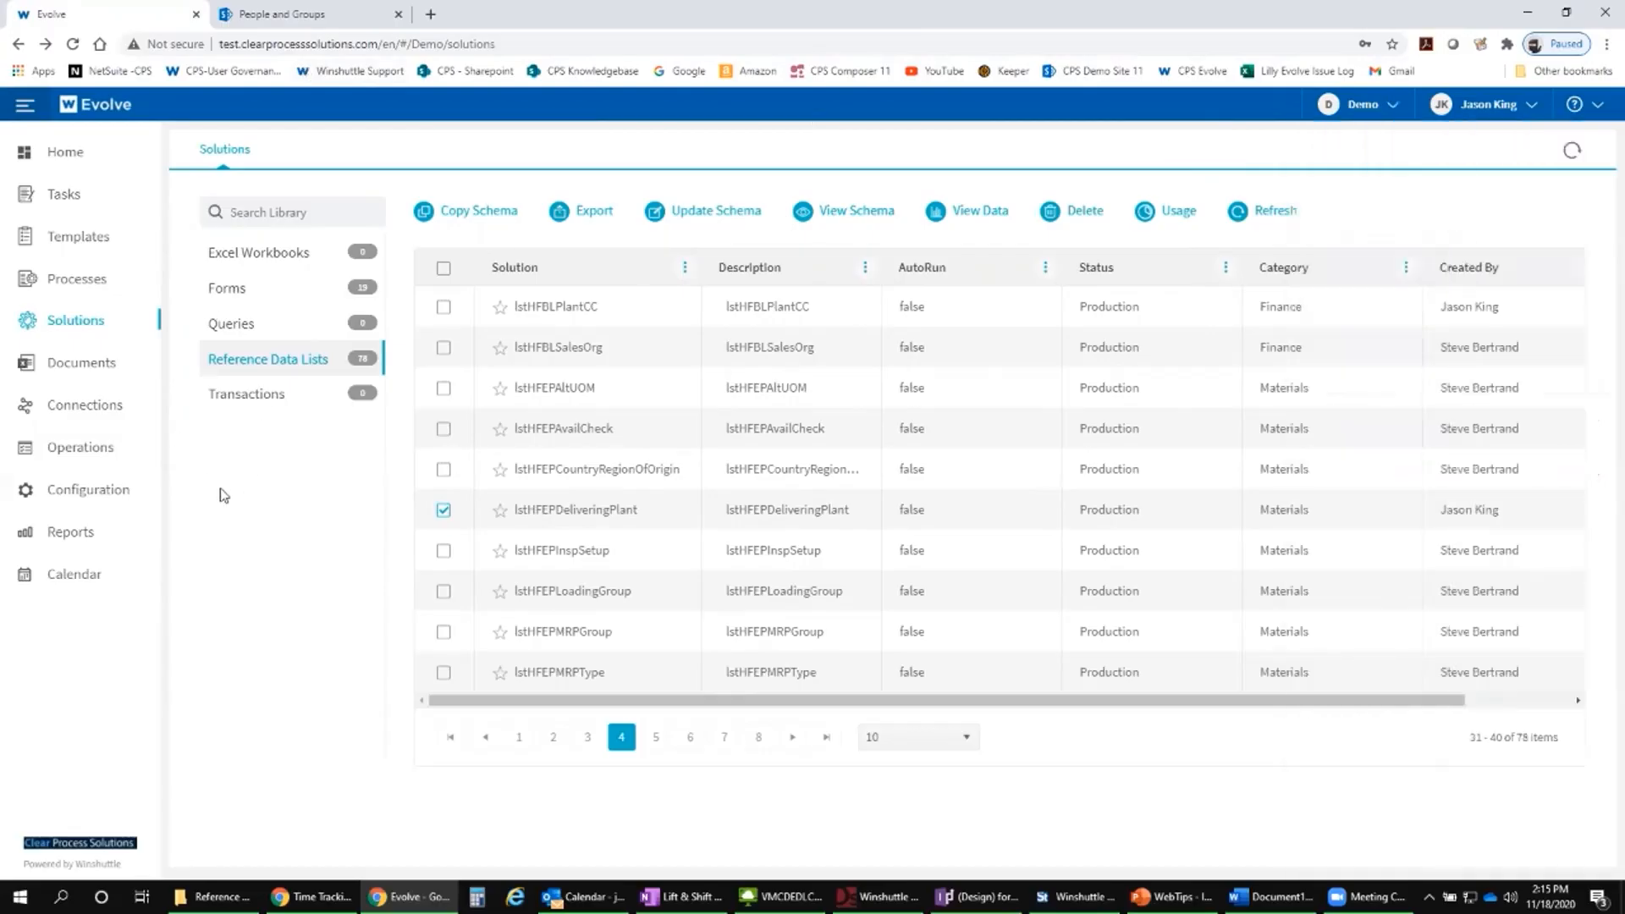
Step: Open group management in the Demo app's configuration and view the new-group entry fields without creating a group
{"action": "left_click", "coordinate": [86, 496]}
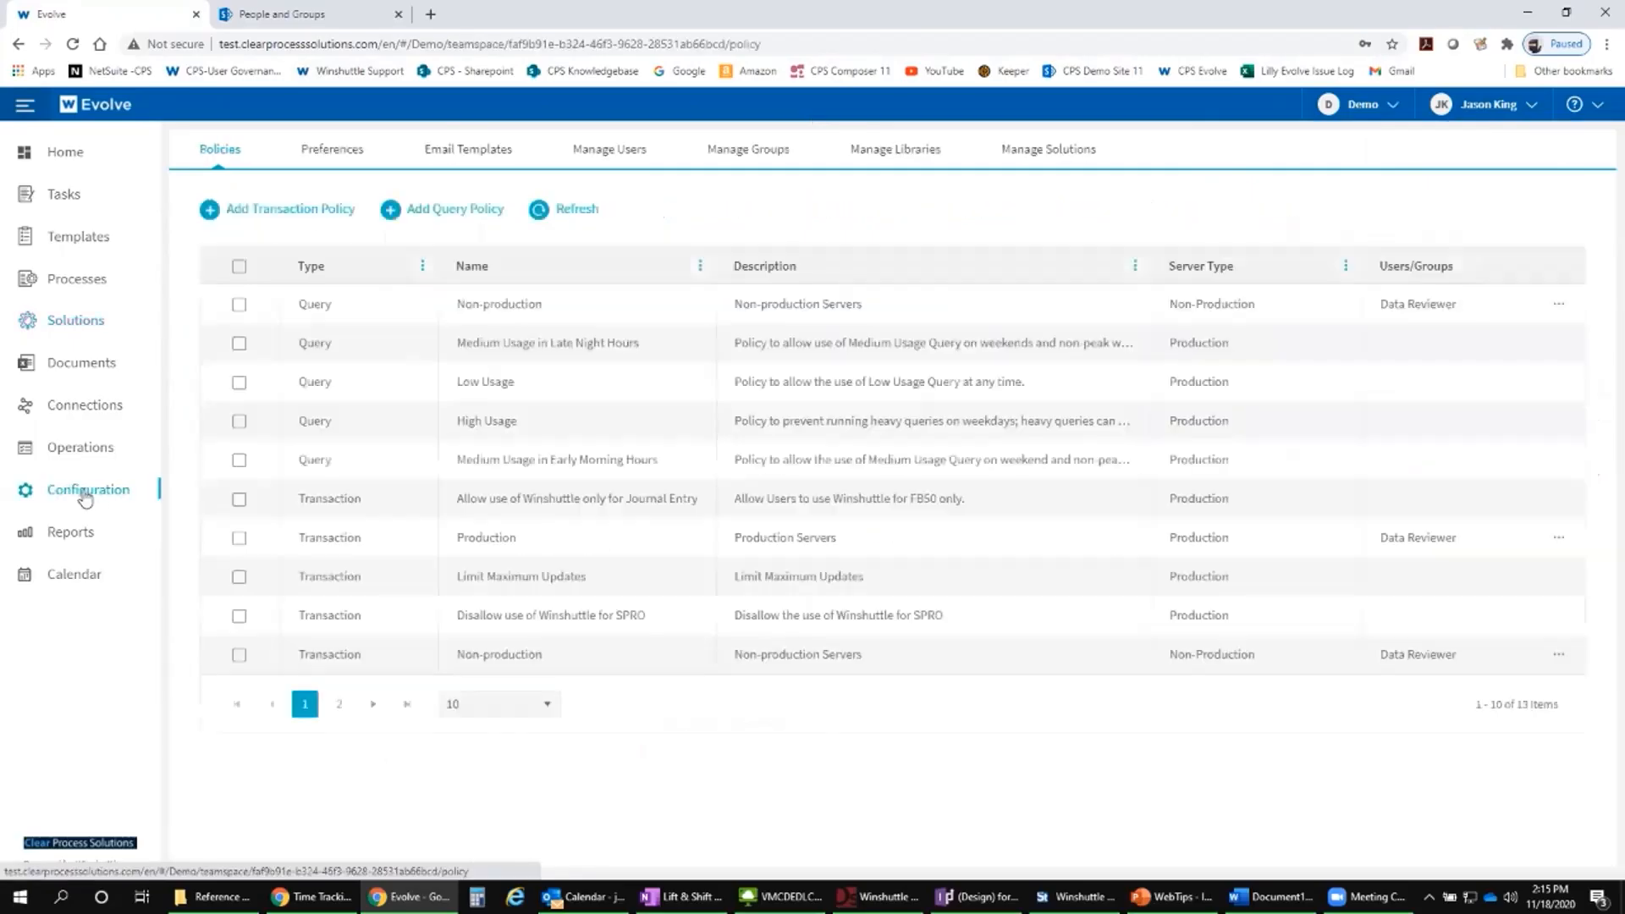
{"action": "left_click", "coordinate": [754, 159]}
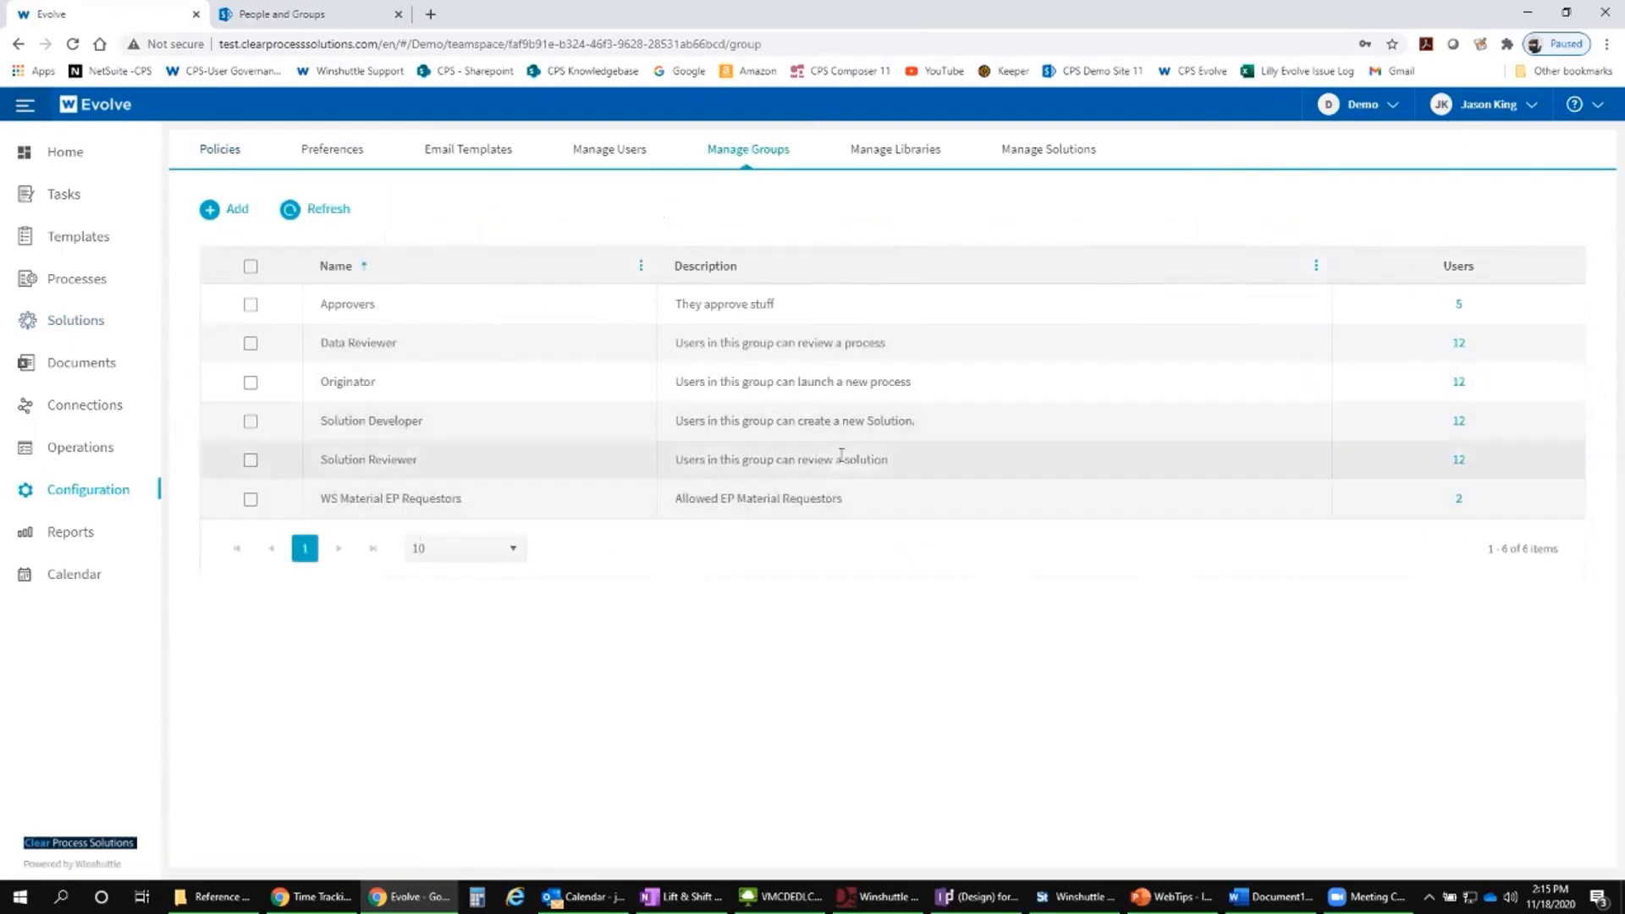
{"action": "left_click", "coordinate": [237, 210]}
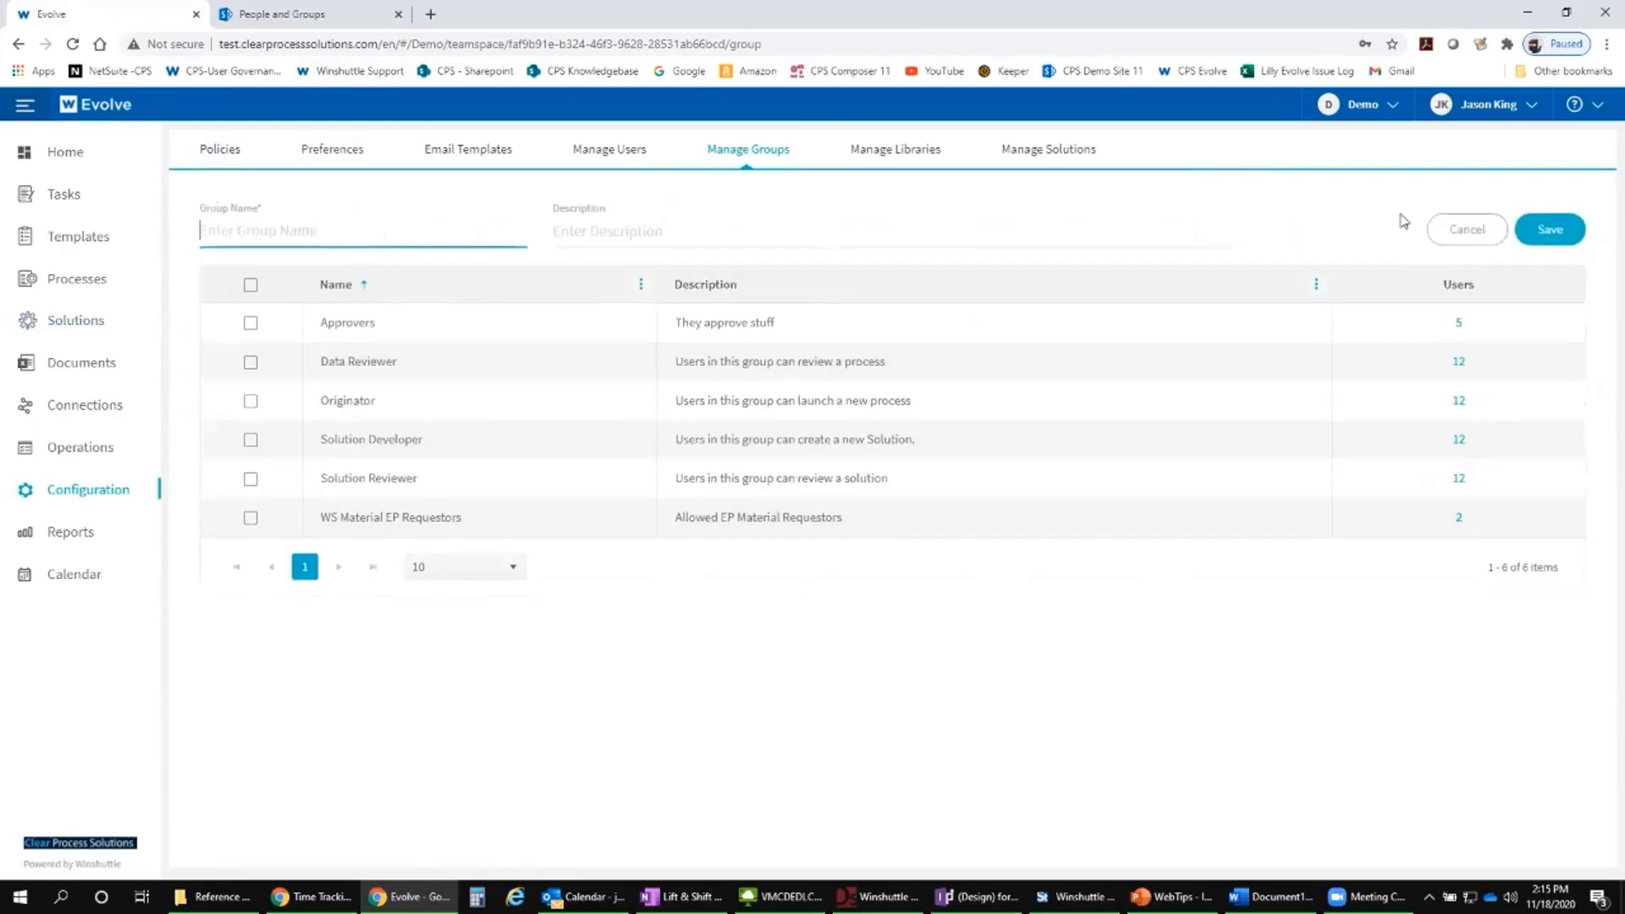
{"action": "left_click", "coordinate": [1460, 235]}
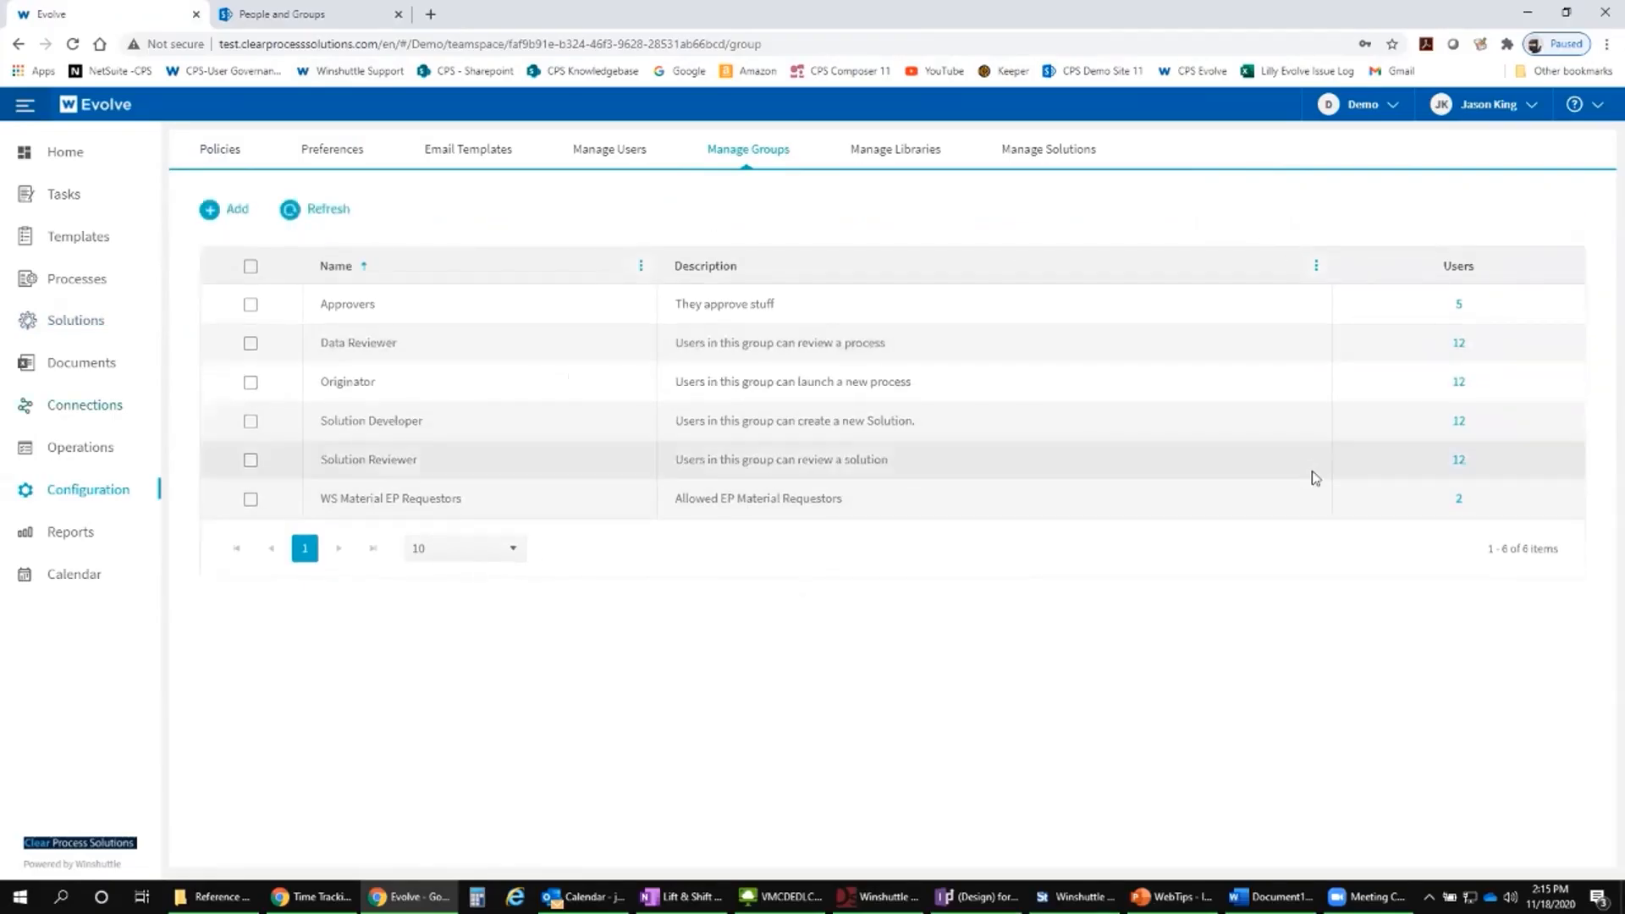
Step: Assign the first user offered in the username list to the WS Material EP Requestors group
{"action": "left_click", "coordinate": [1458, 499]}
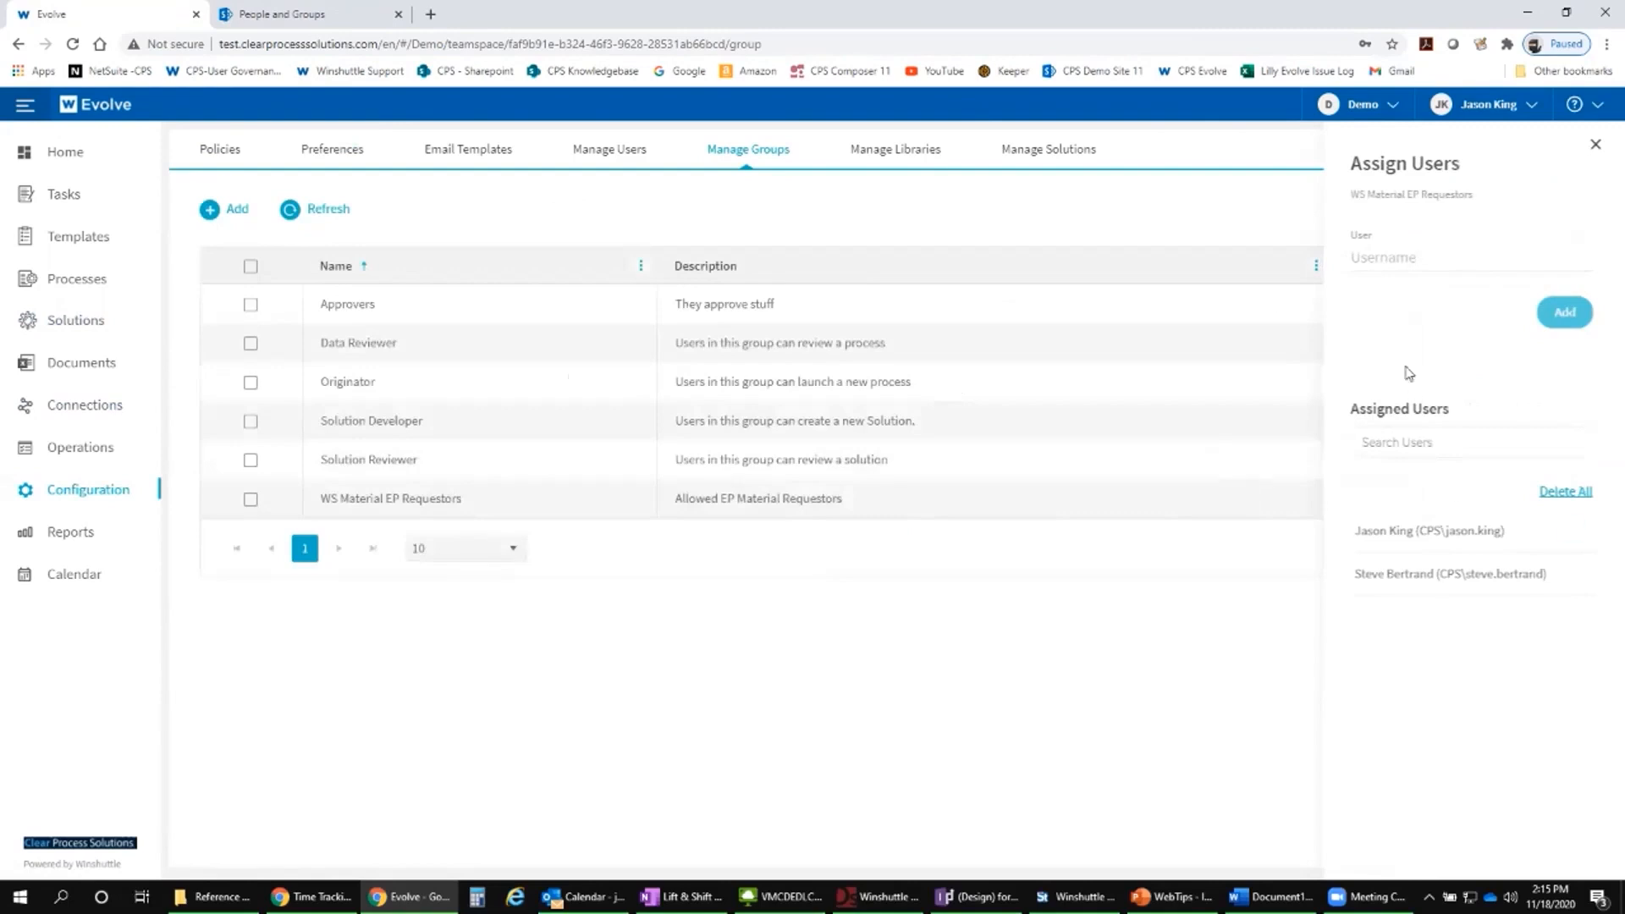
{"action": "left_click", "coordinate": [1388, 261]}
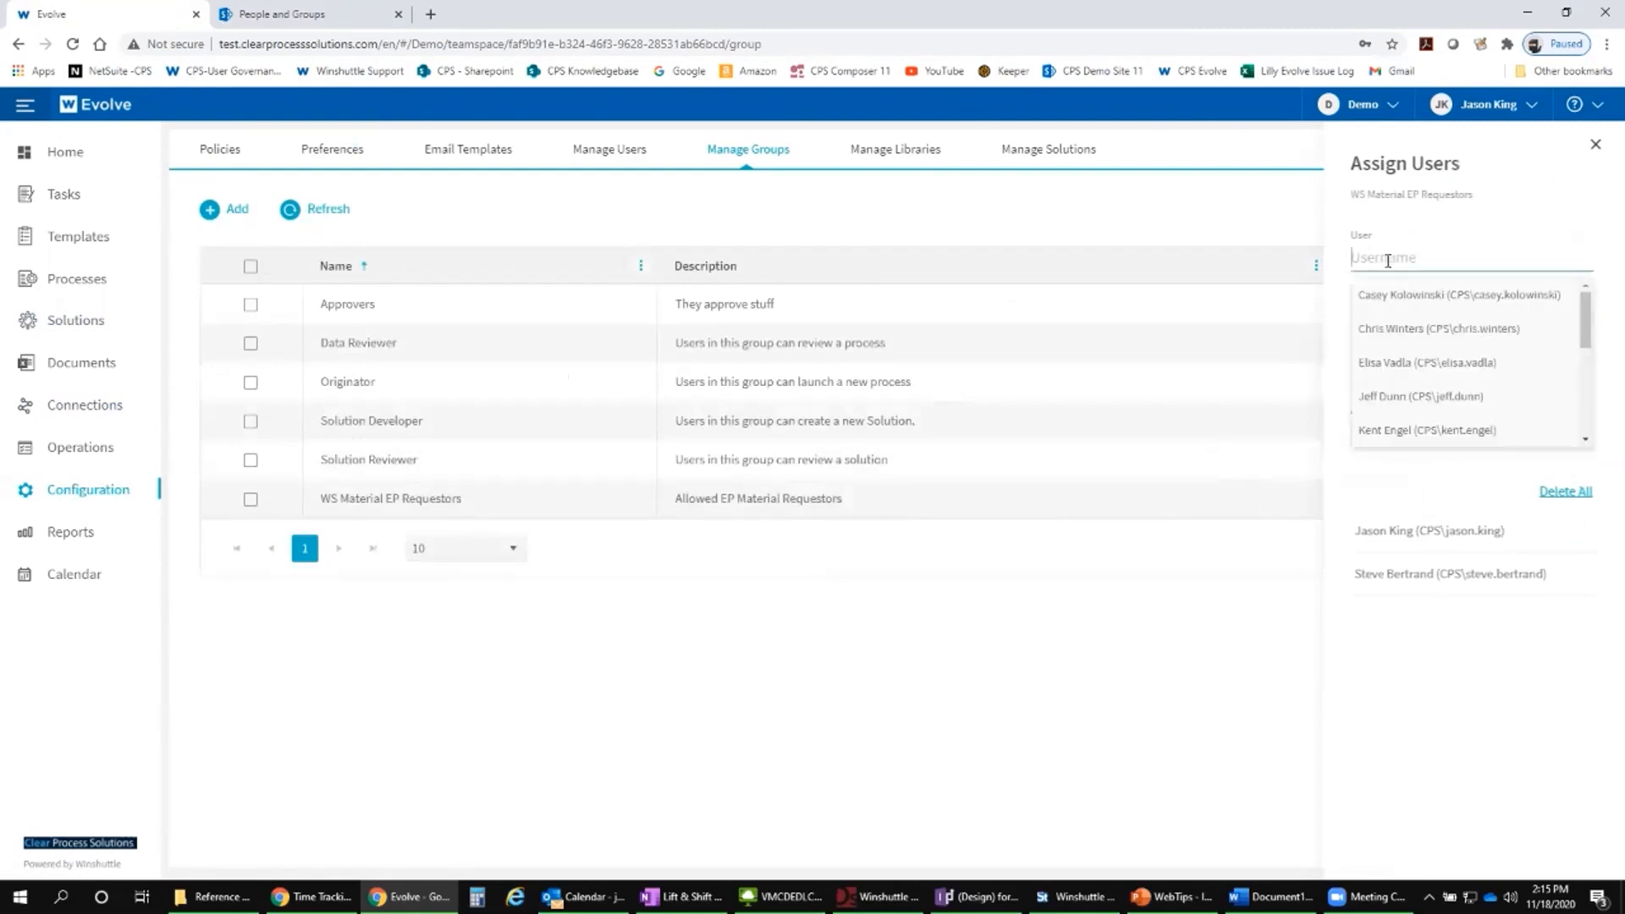
{"action": "left_click", "coordinate": [1403, 298]}
{"action": "left_click", "coordinate": [1564, 341]}
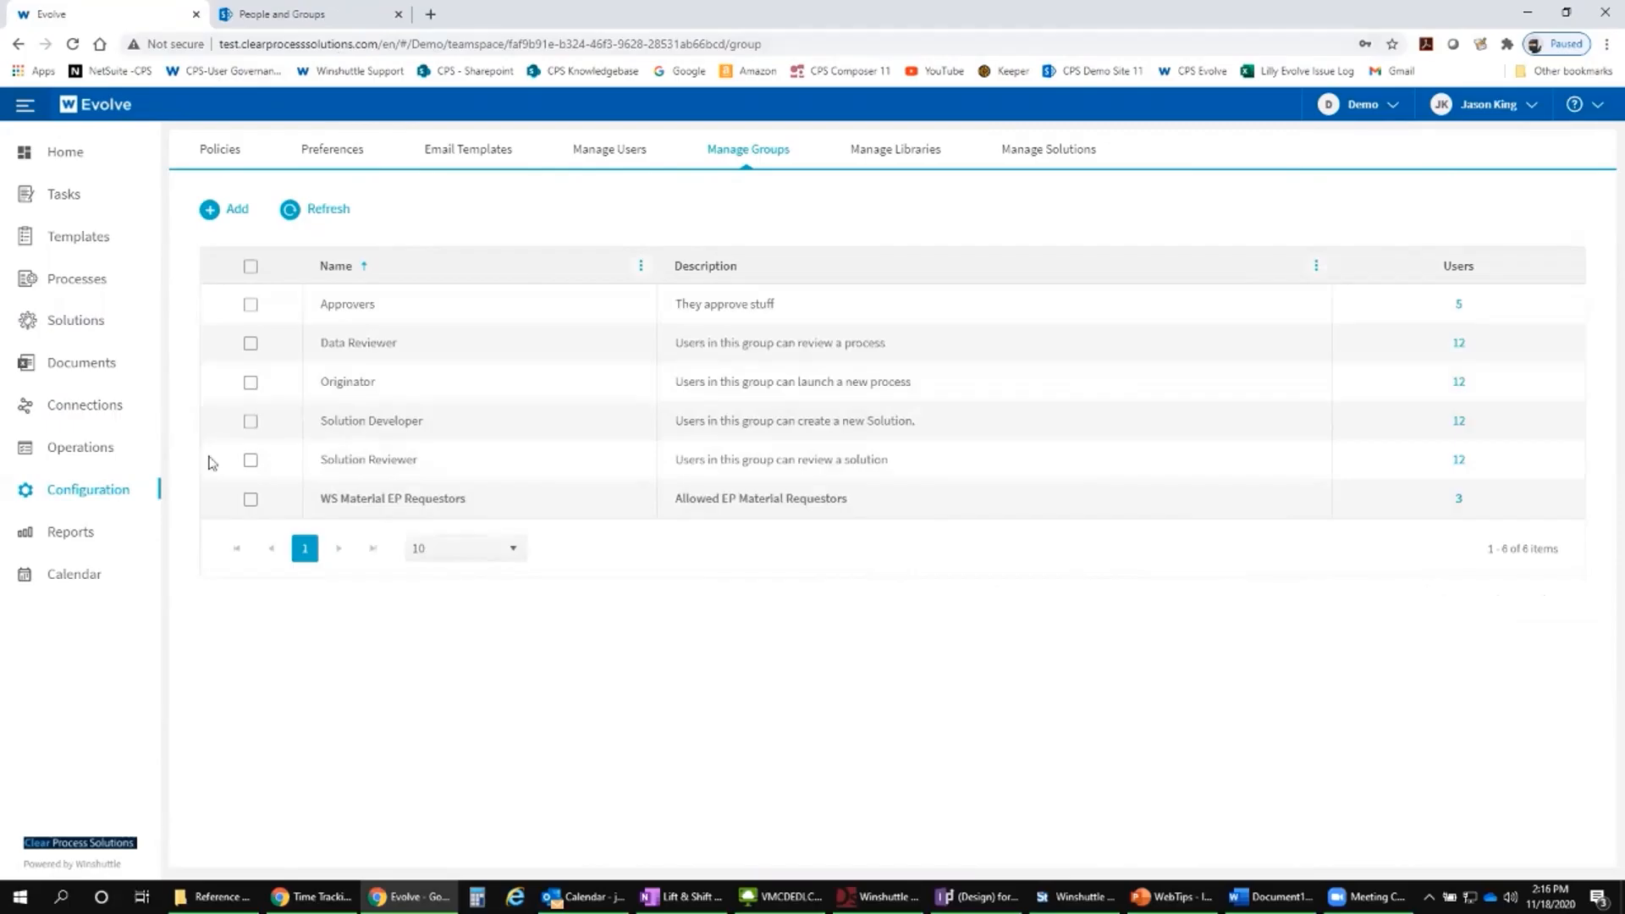
Step: Switch to the SharePoint site and open the Request Materials form library
{"action": "left_click", "coordinate": [297, 19]}
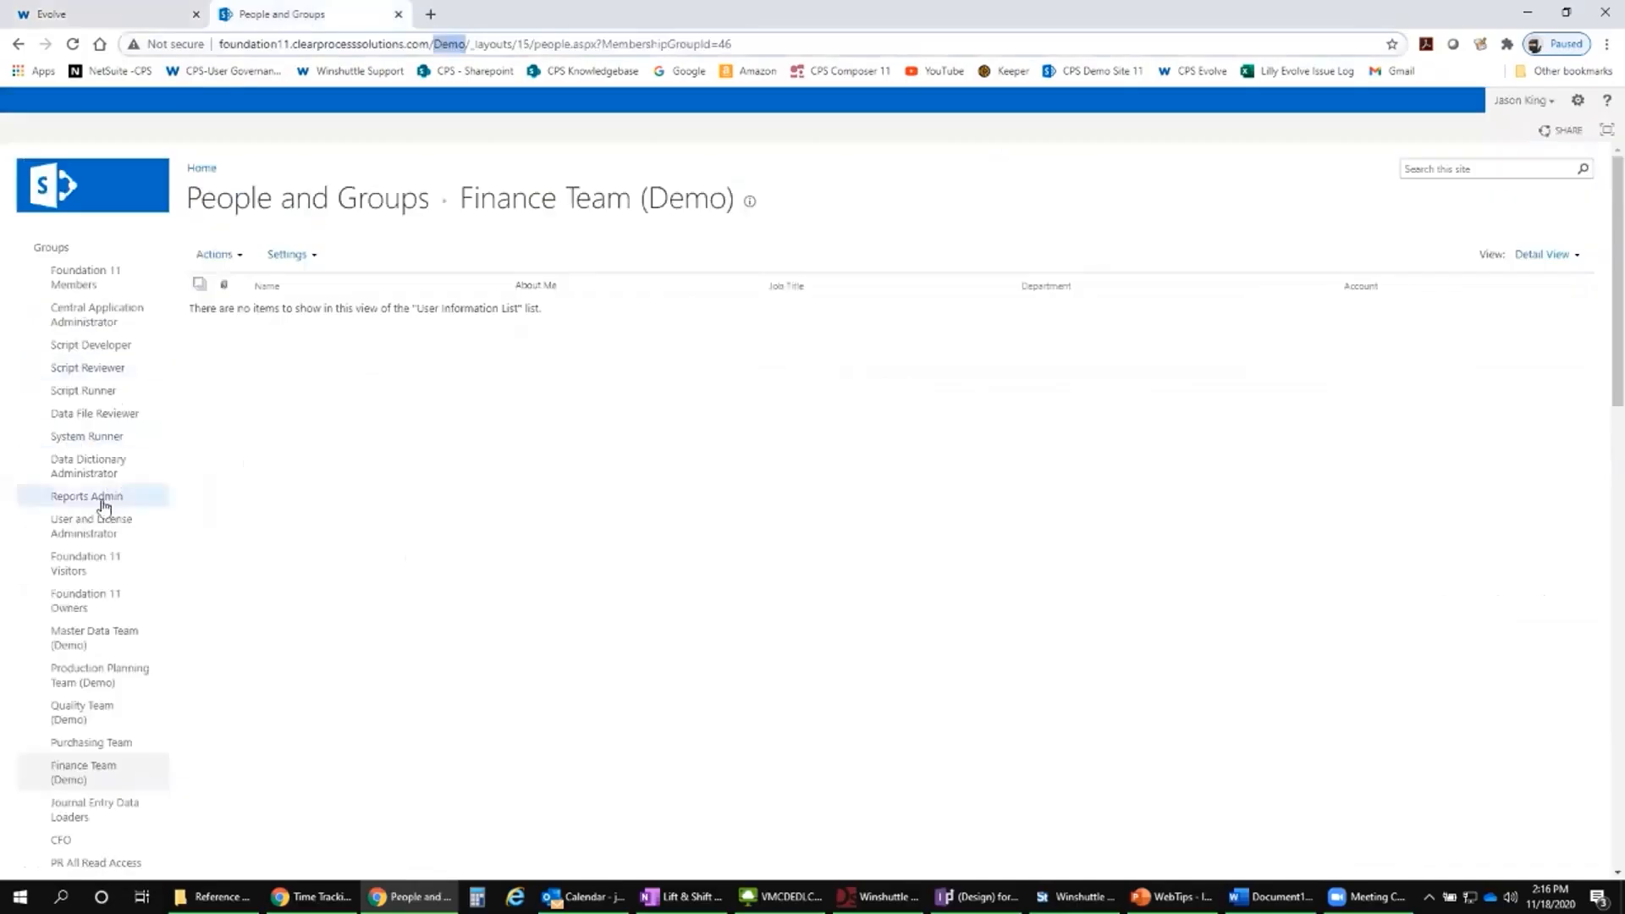
{"action": "scroll", "coordinate": [139, 639], "scroll_direction": "down", "scroll_amount": 7}
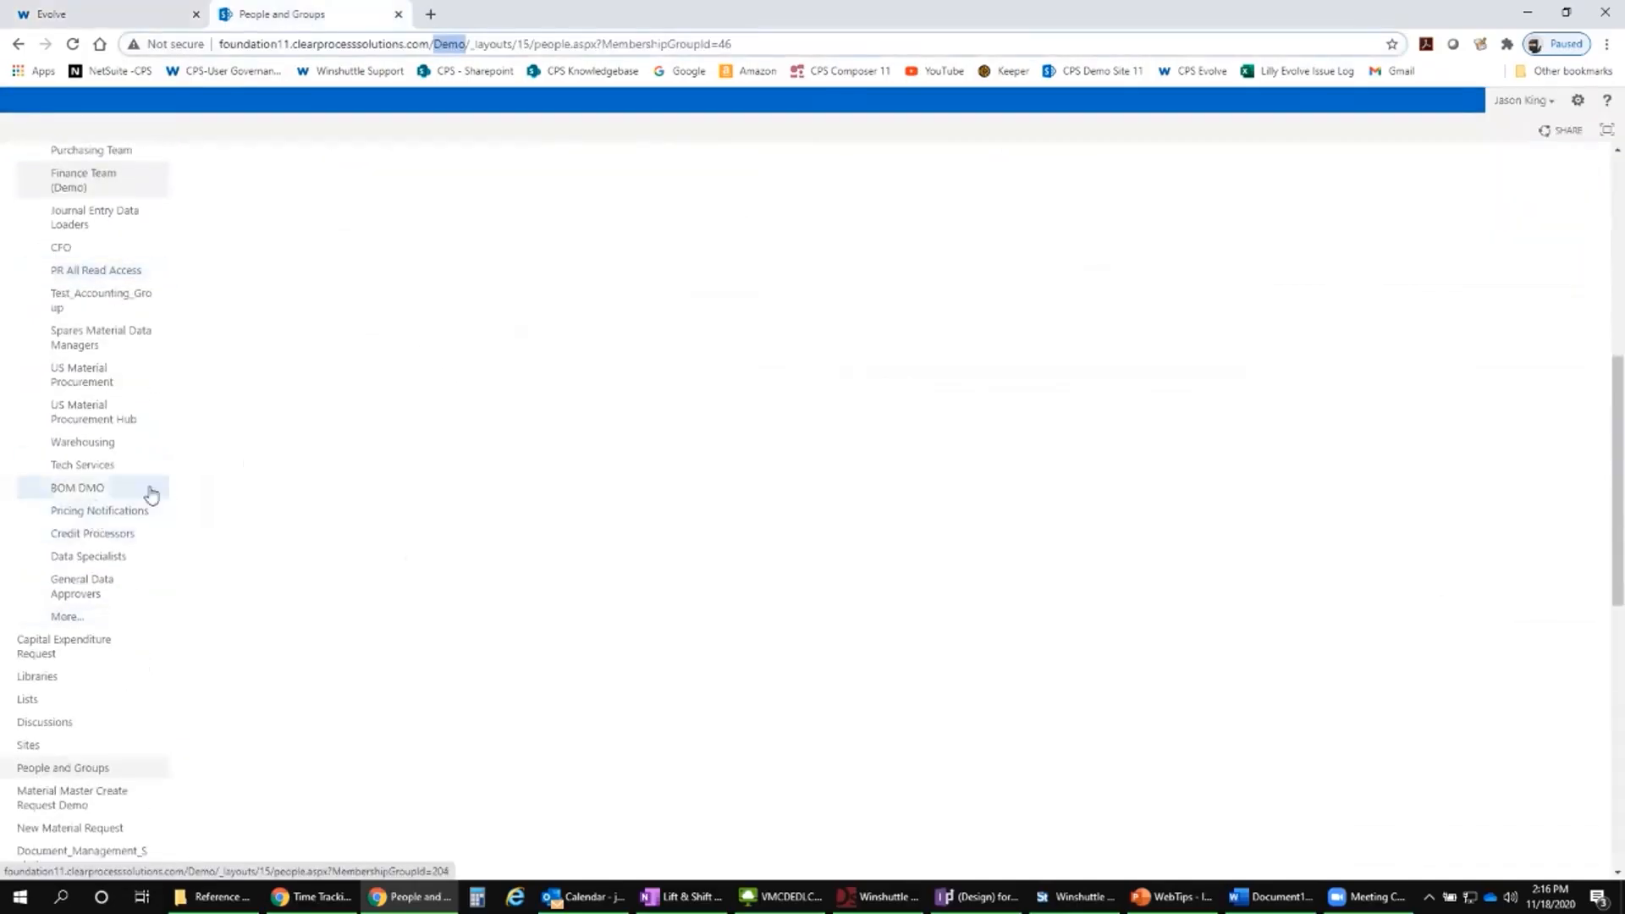
{"action": "scroll", "coordinate": [80, 736], "scroll_direction": "down", "scroll_amount": 9}
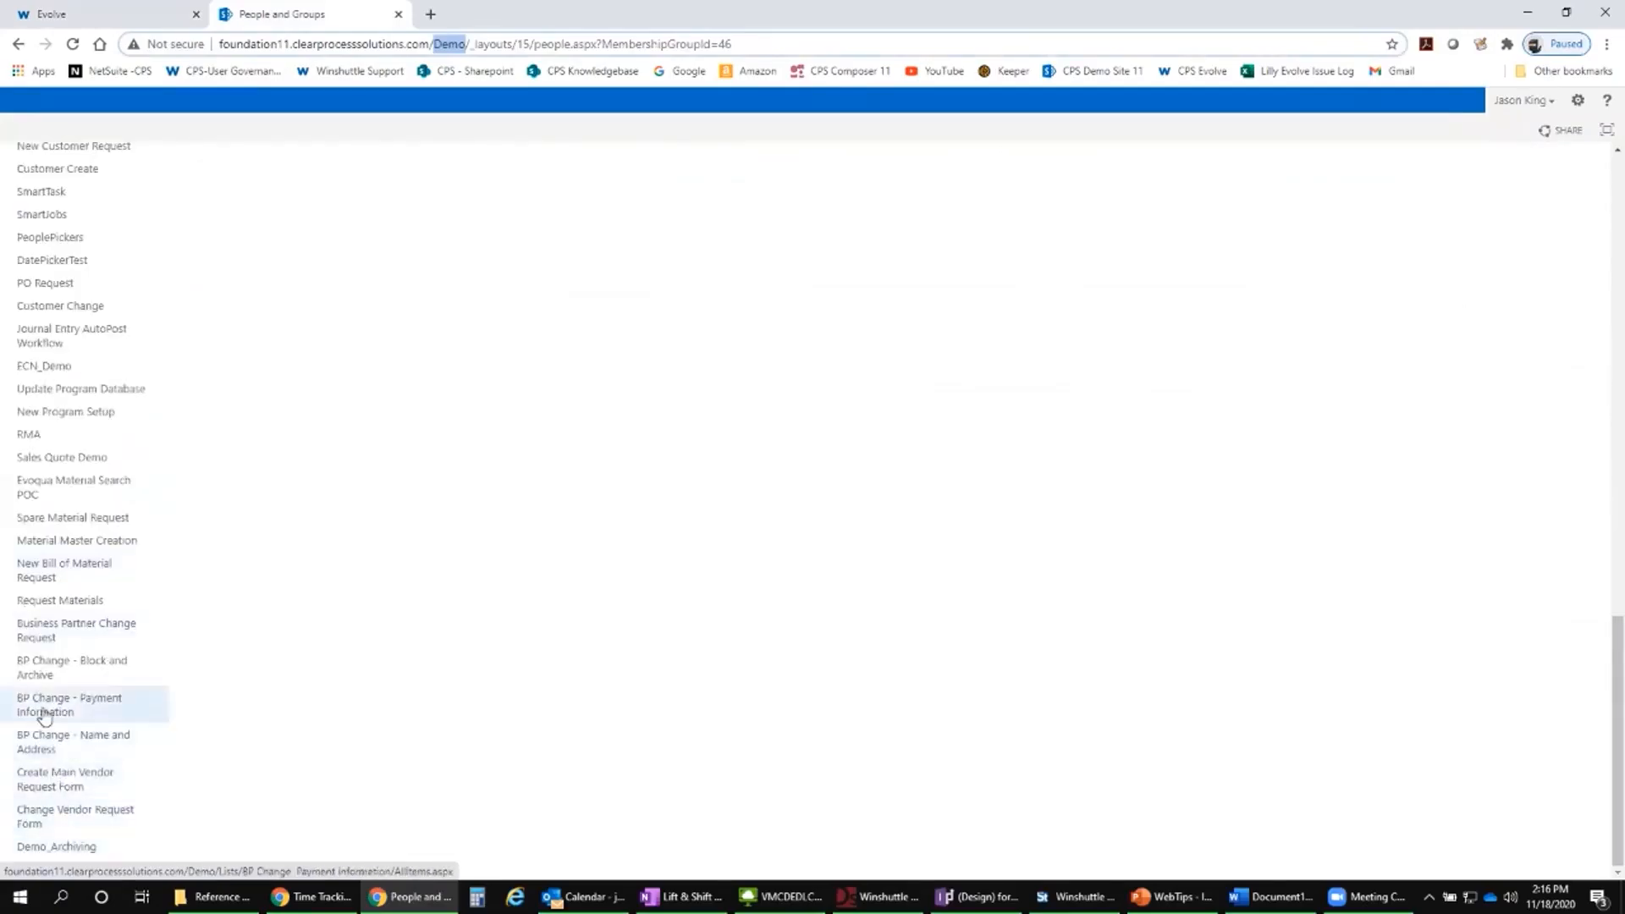
{"action": "left_click", "coordinate": [51, 601]}
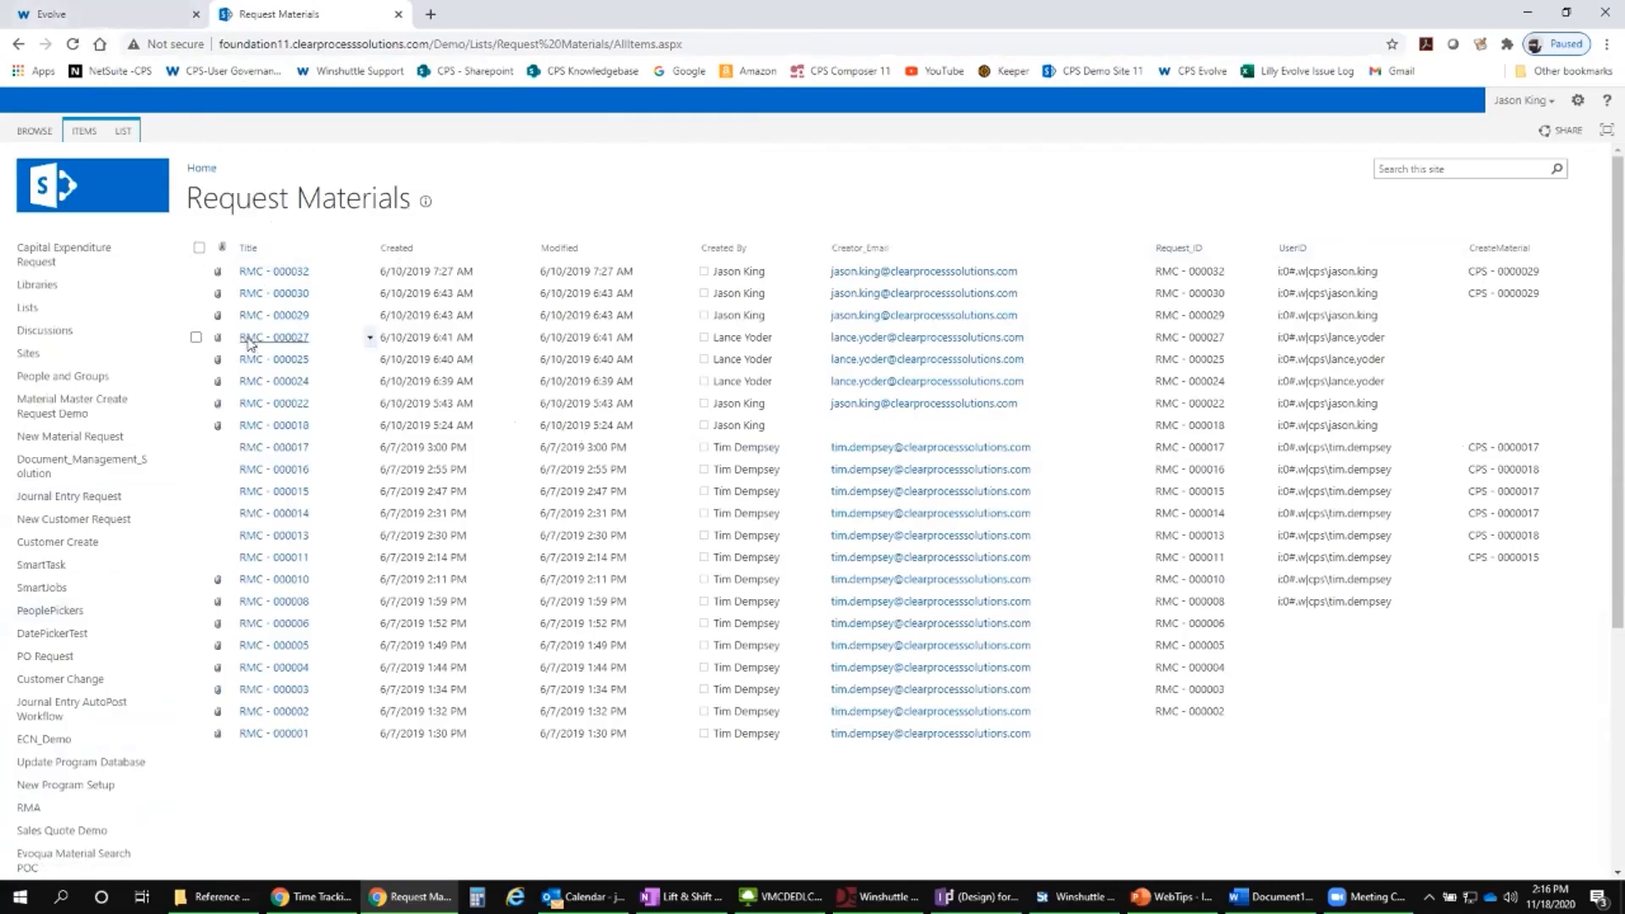
Step: Search Evolve's documents for "Cost", open the Cost Center Change form's documents and compare them with SharePoint's Request Materials library
{"action": "left_click", "coordinate": [127, 17]}
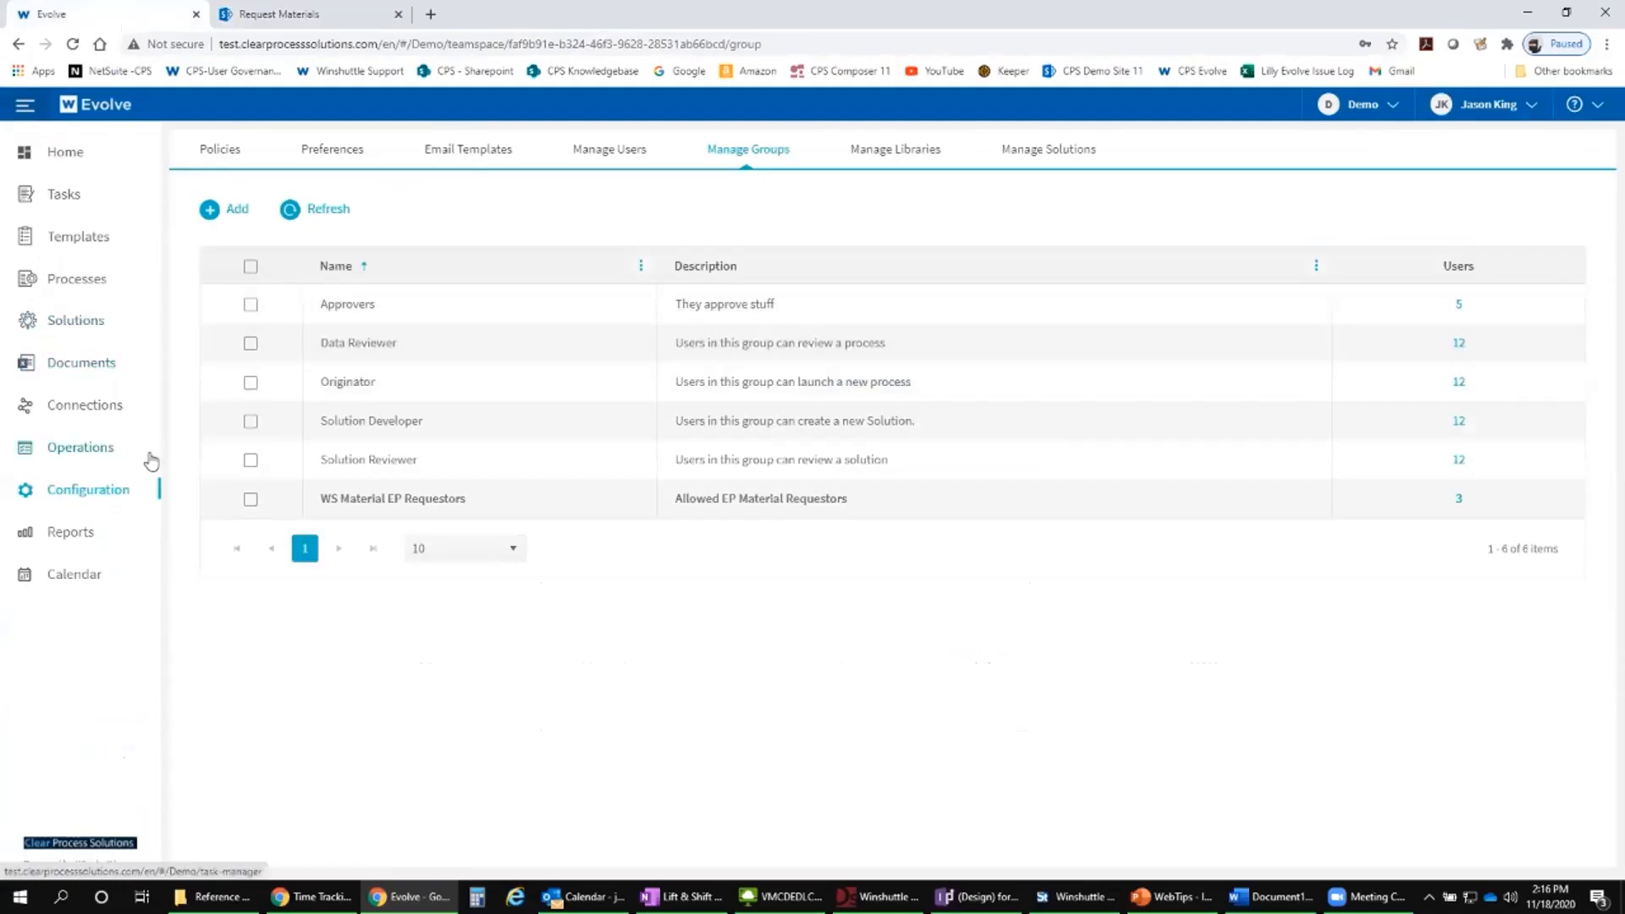
{"action": "left_click", "coordinate": [77, 367]}
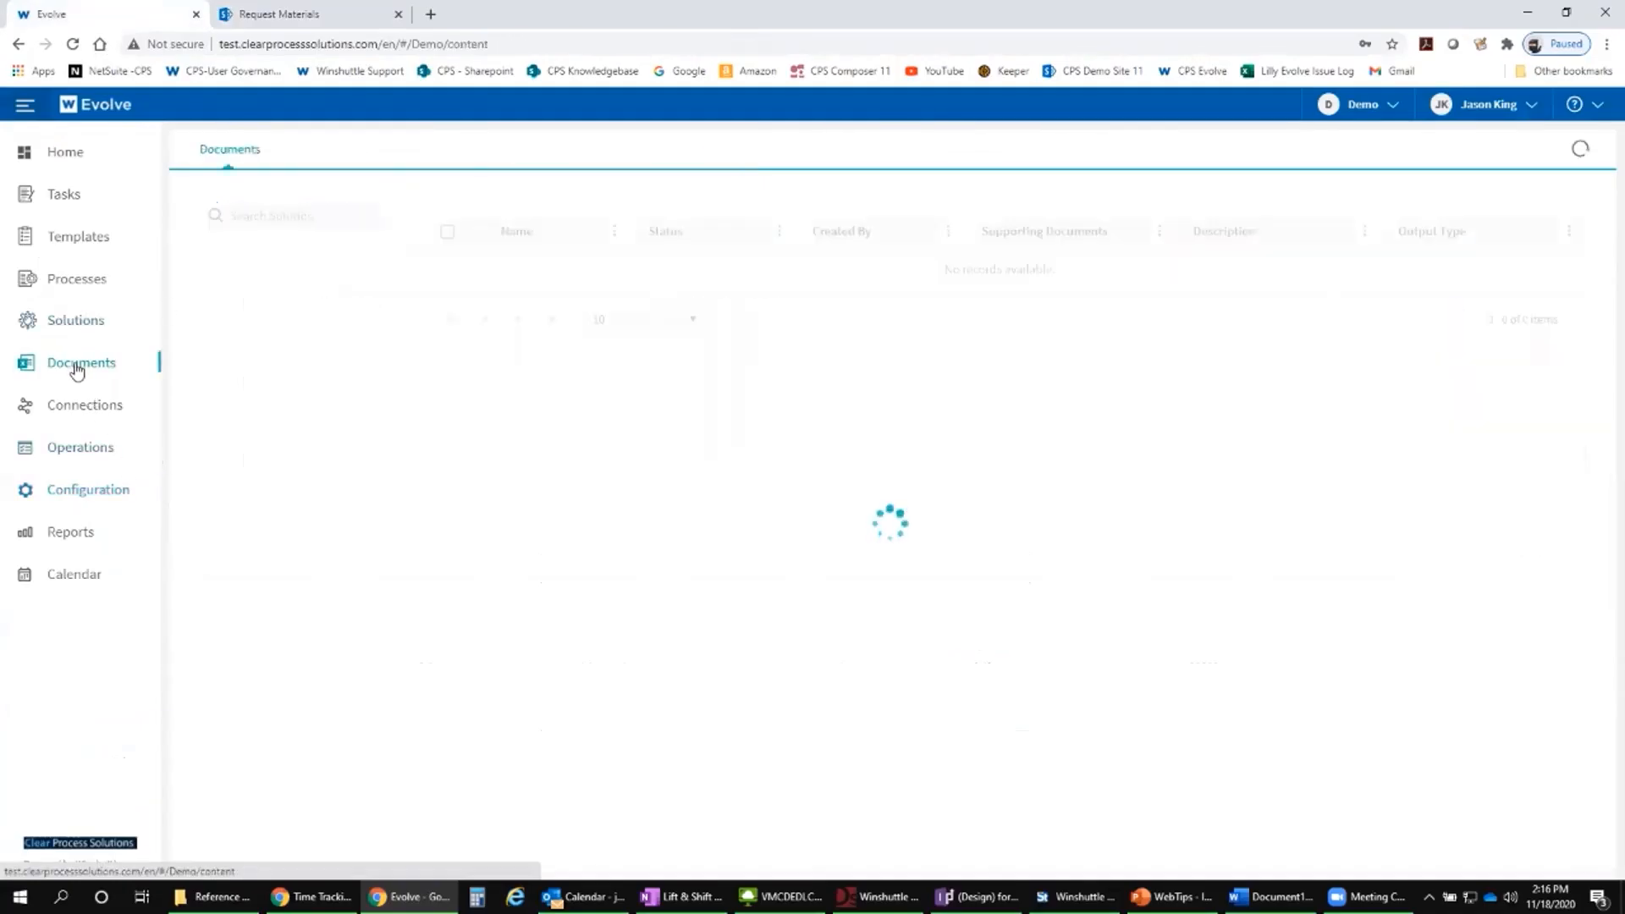
{"action": "left_click", "coordinate": [286, 216]}
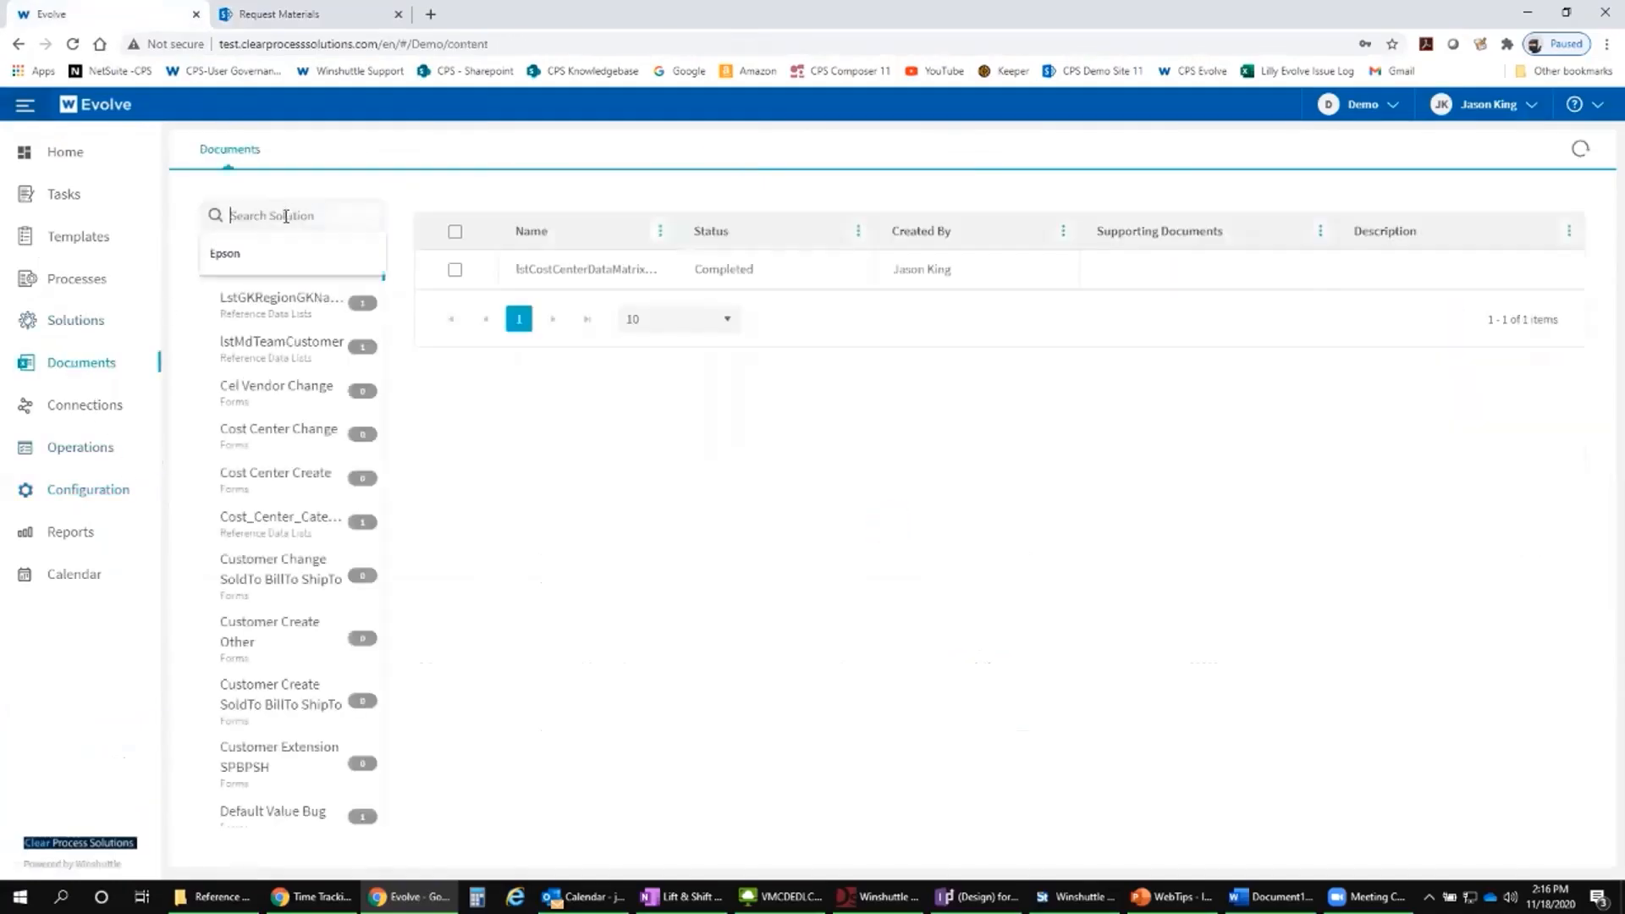
{"action": "type", "text": "Cost"}
{"action": "left_click", "coordinate": [263, 301]}
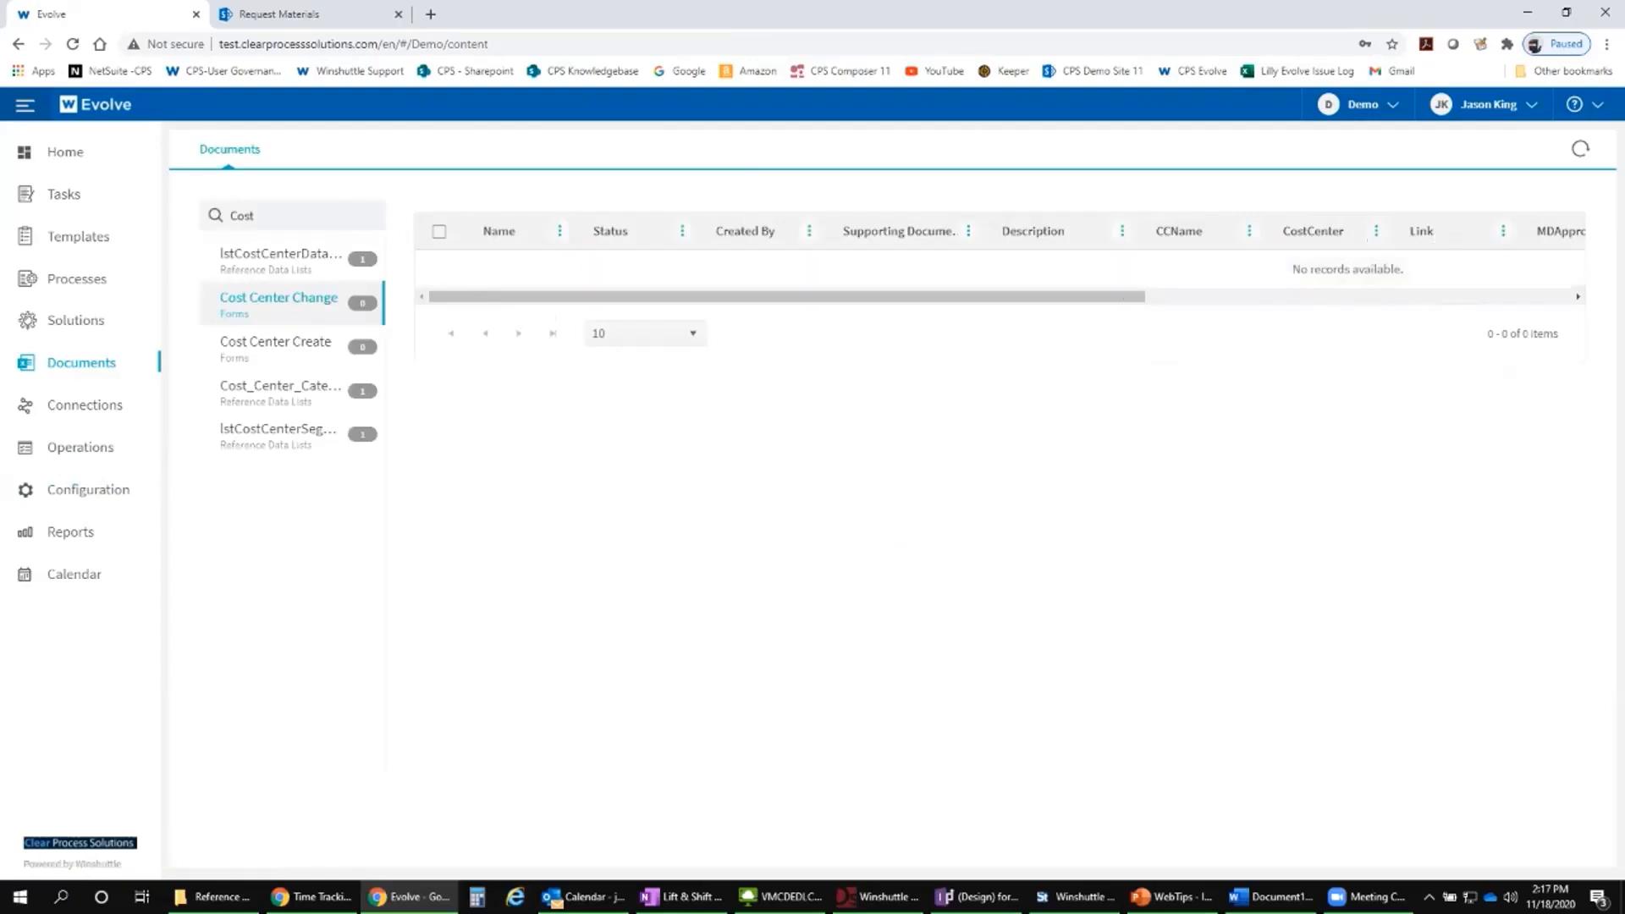
{"action": "left_click", "coordinate": [296, 16]}
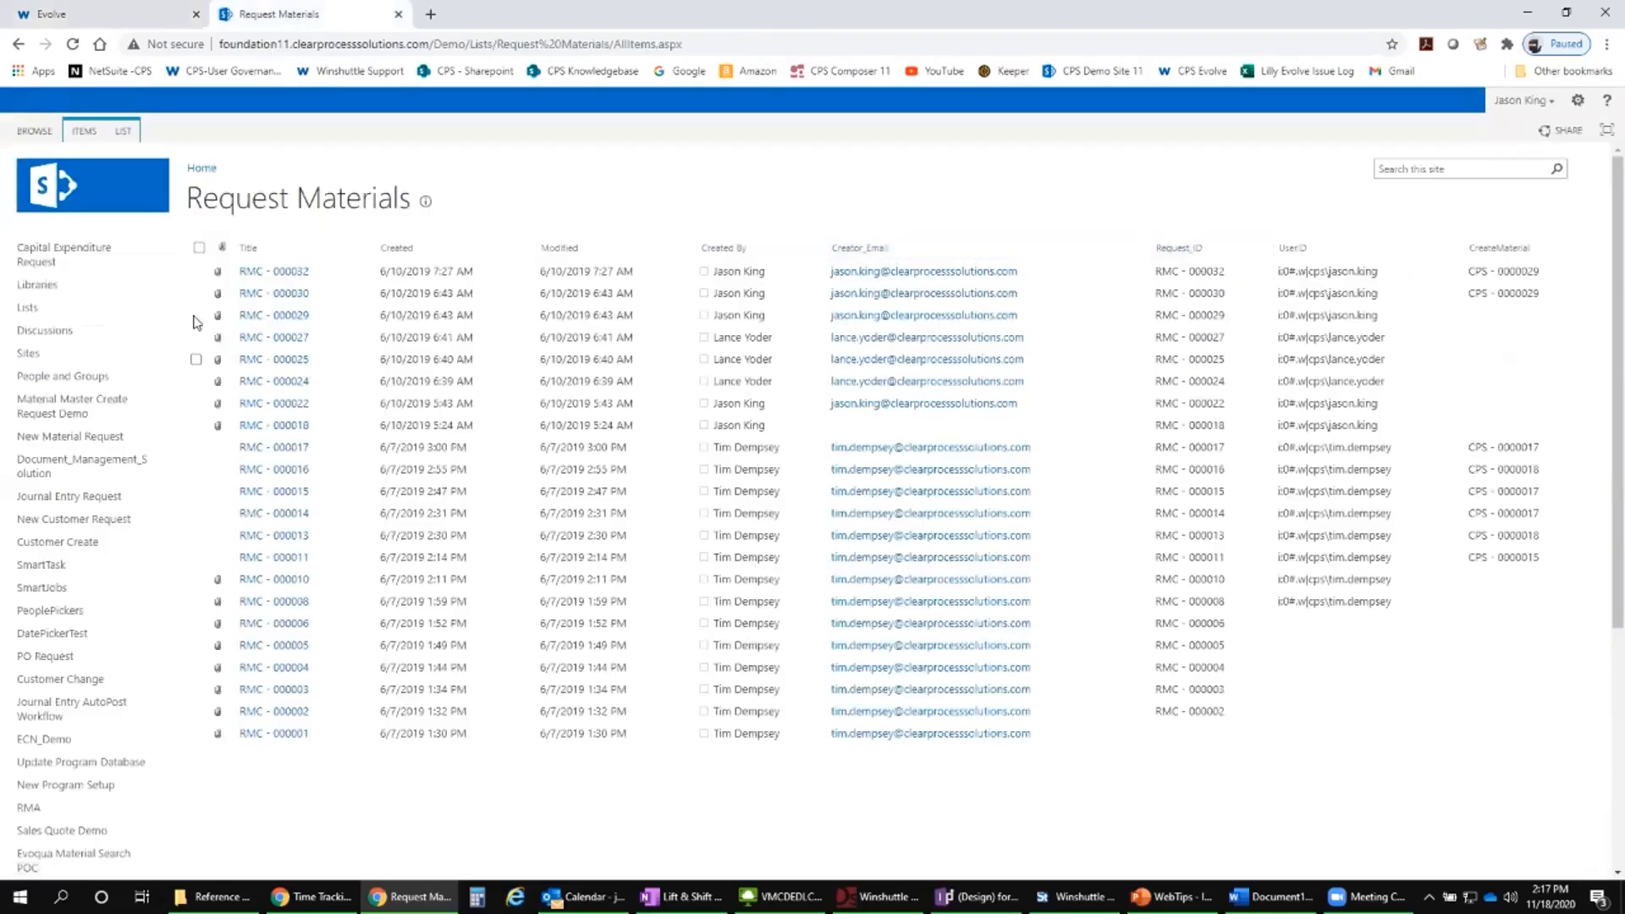
{"action": "left_click", "coordinate": [127, 14]}
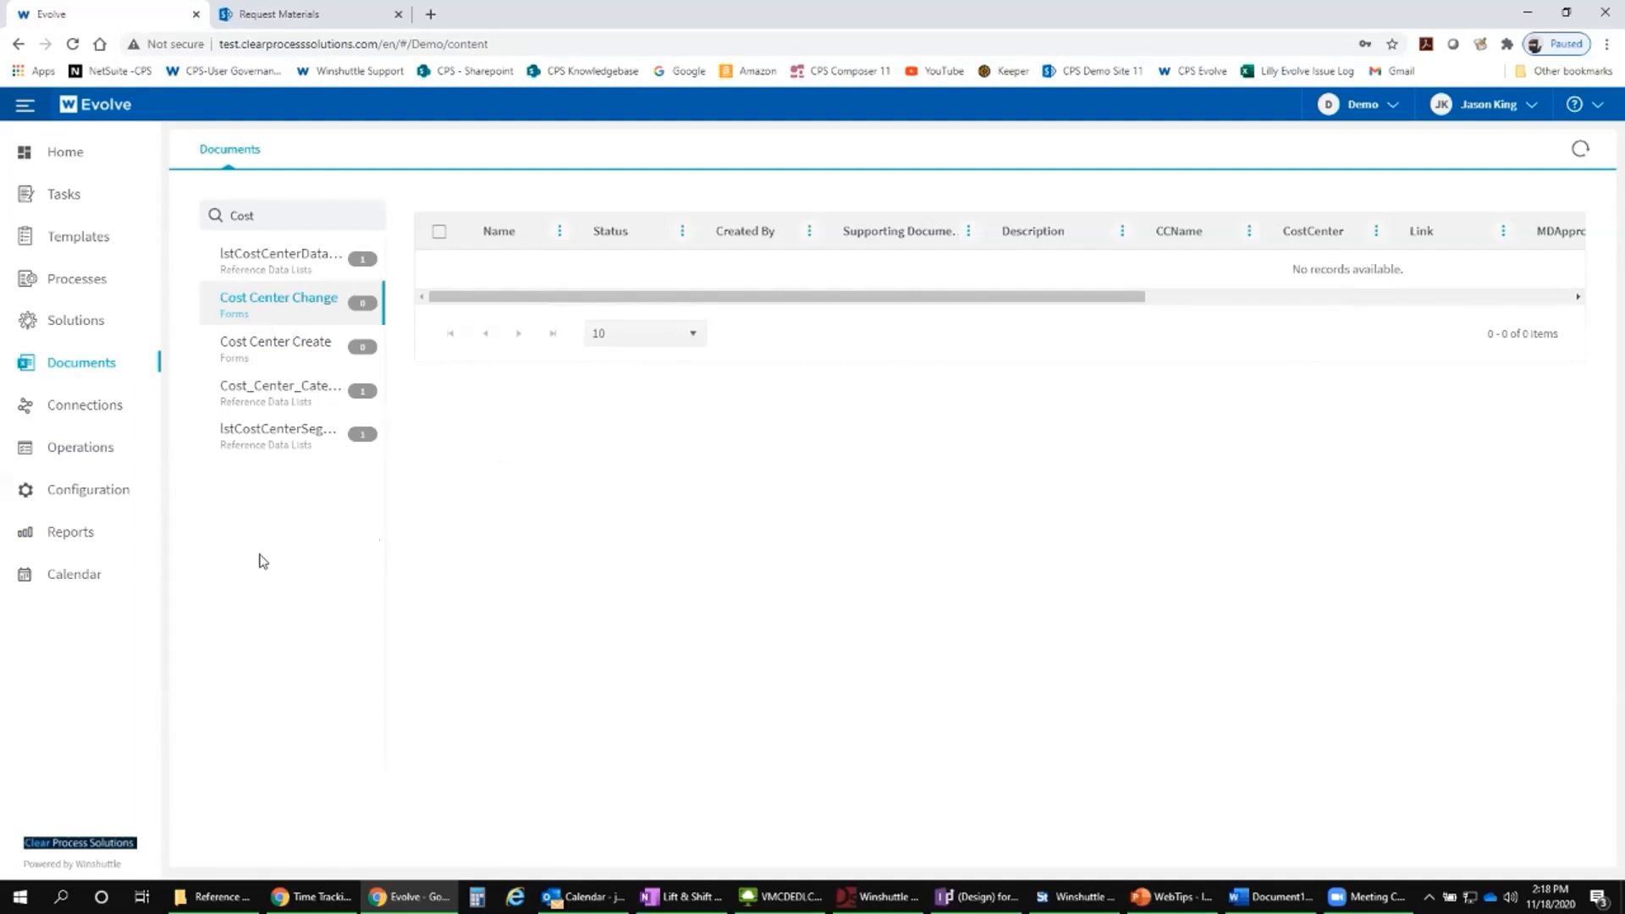
Step: Switch to the SharePoint site and open the Delivery_Plants list from its site contents
{"action": "left_click", "coordinate": [317, 15]}
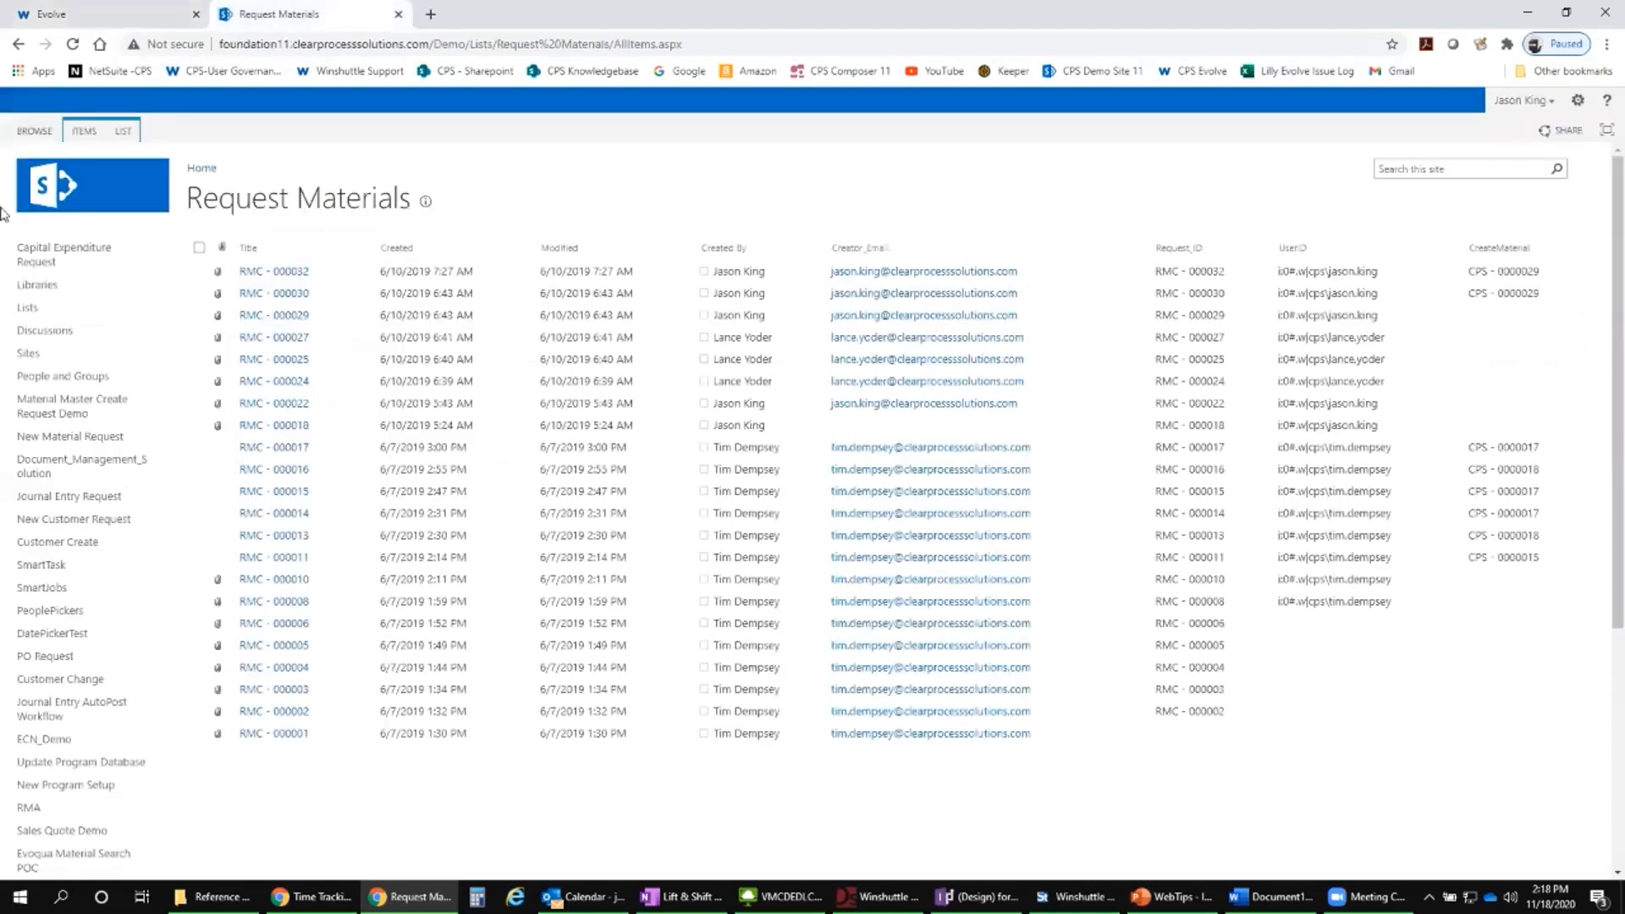
{"action": "left_click", "coordinate": [26, 313]}
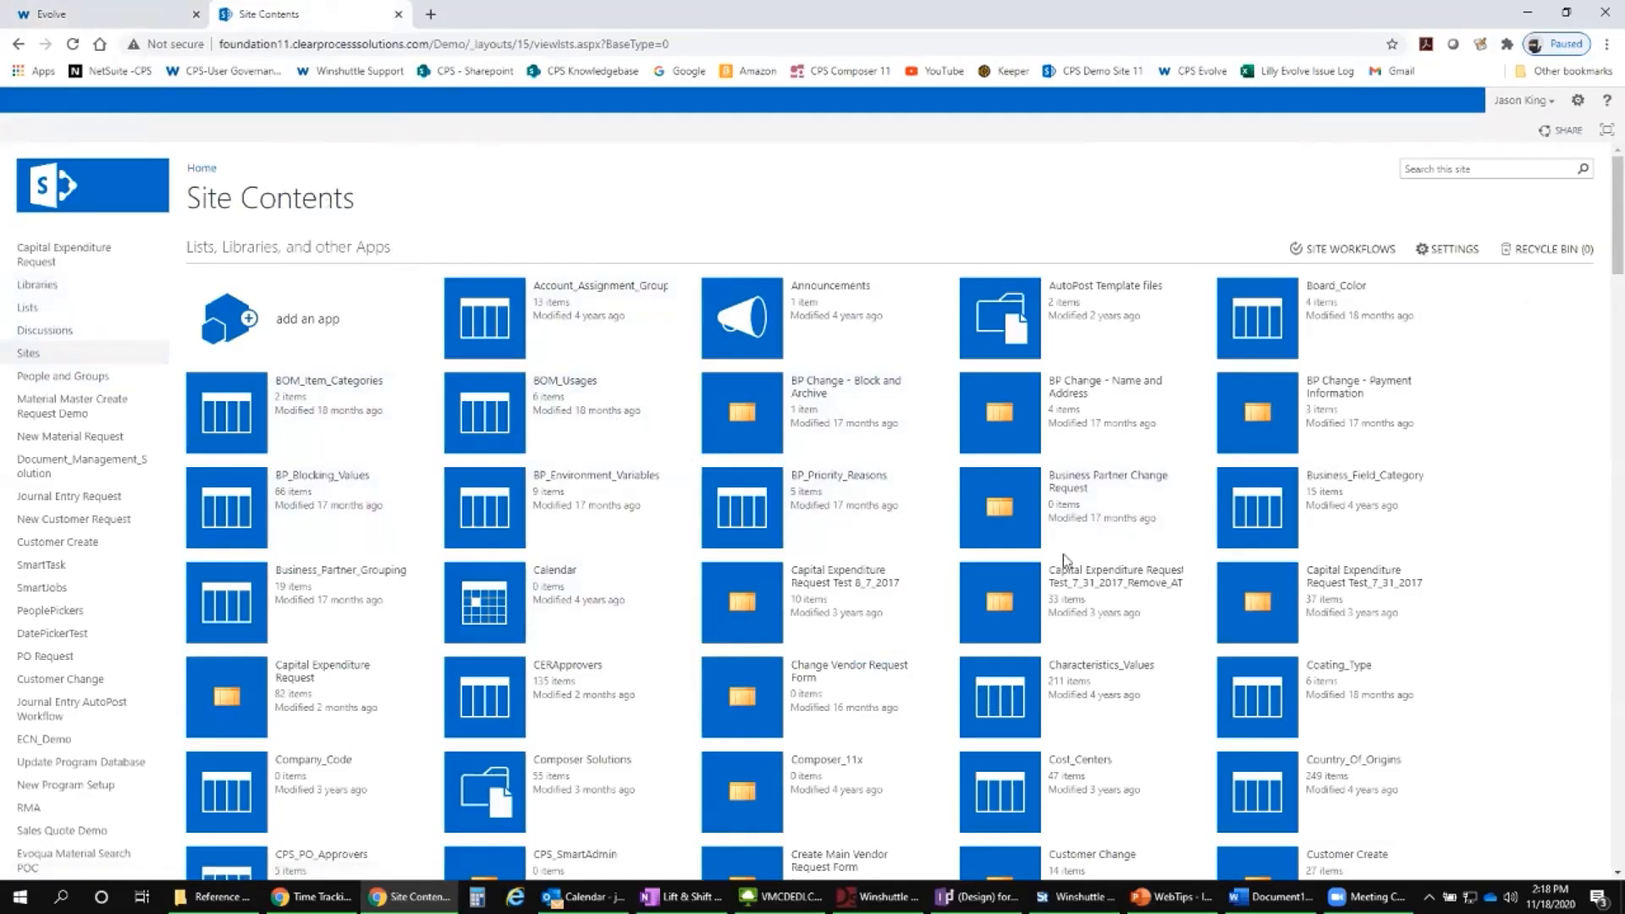
{"action": "scroll", "coordinate": [1070, 554], "scroll_direction": "down", "scroll_amount": 3}
{"action": "scroll", "coordinate": [1077, 548], "scroll_direction": "down", "scroll_amount": 4}
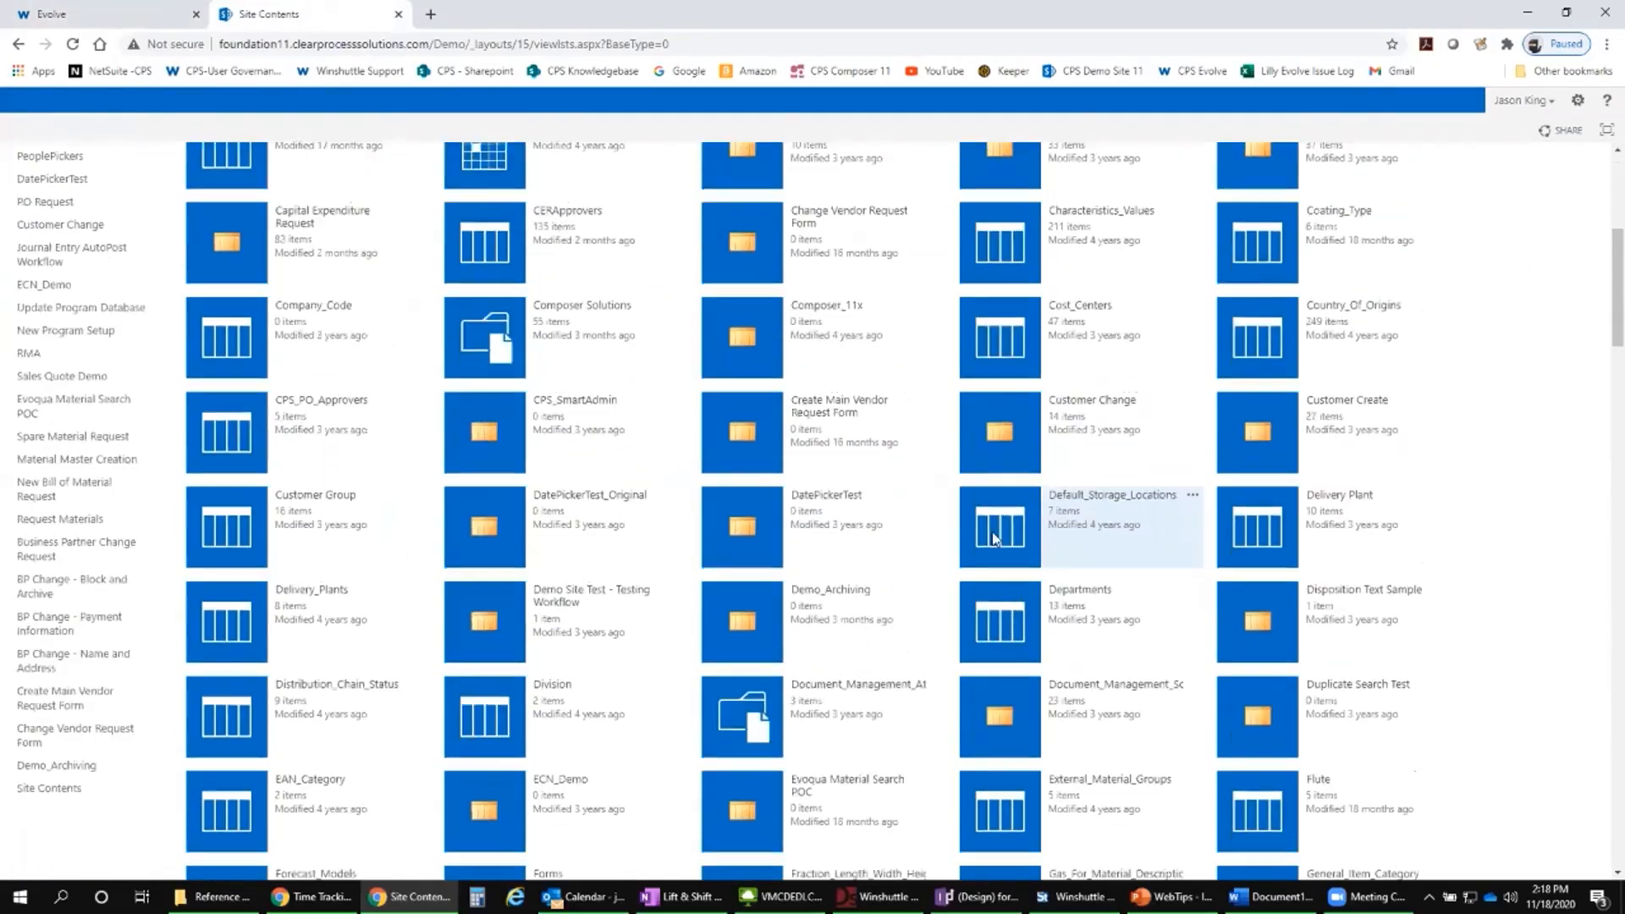
{"action": "left_click", "coordinate": [240, 490]}
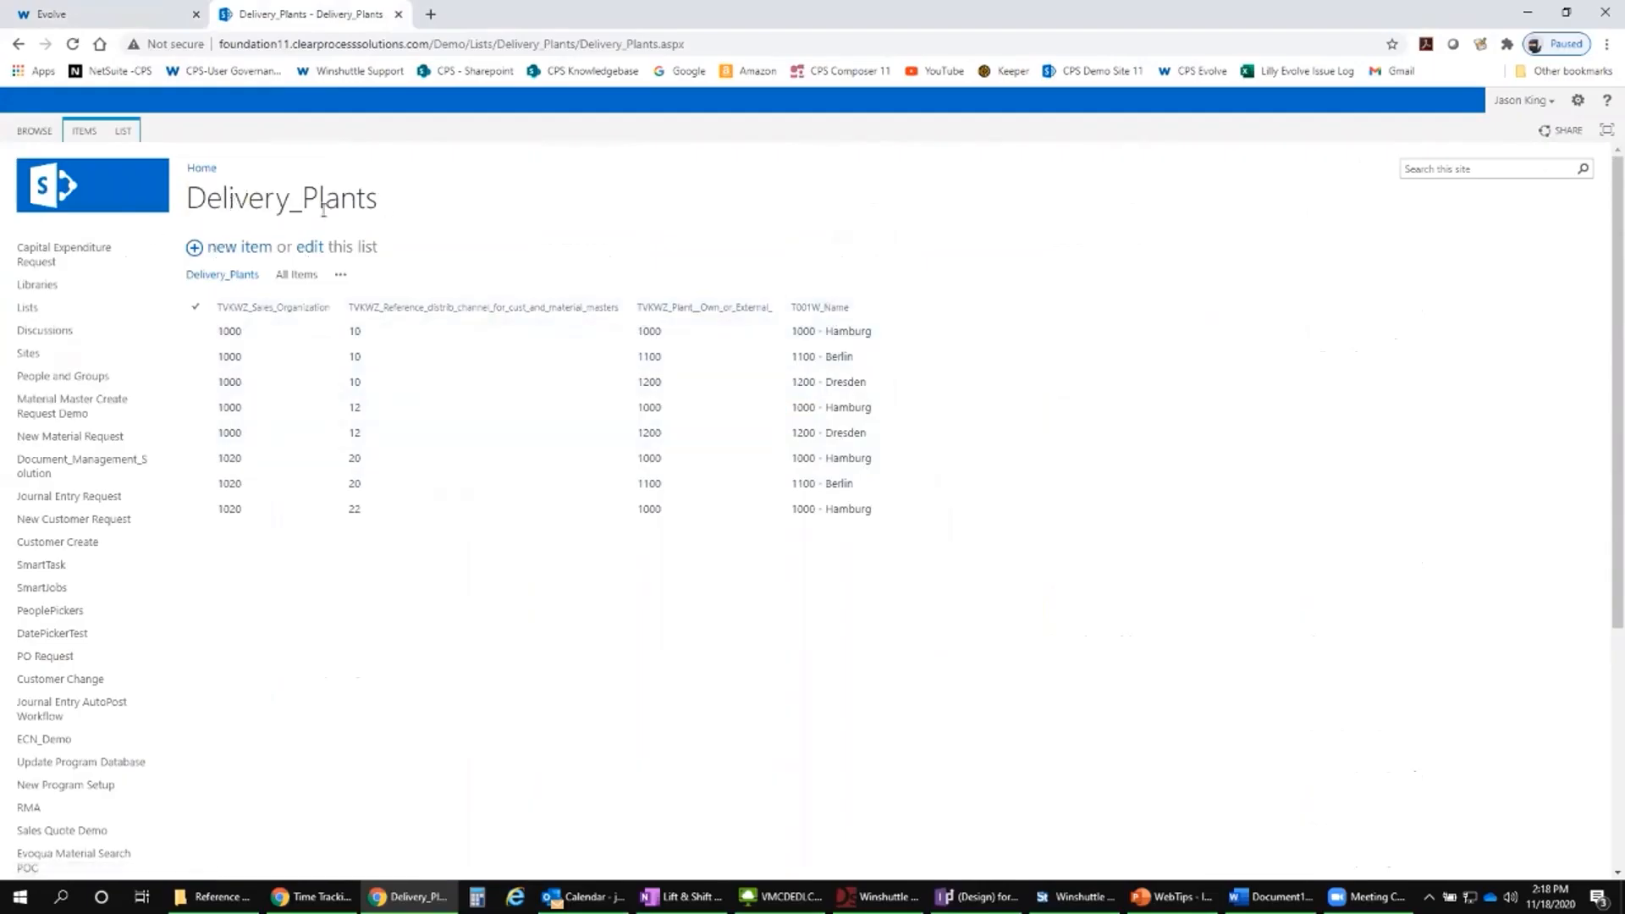
Step: Switch to Evolve and view the data of the lstHFEPDeliveringPlant reference data list among the solutions
{"action": "left_click", "coordinate": [110, 17]}
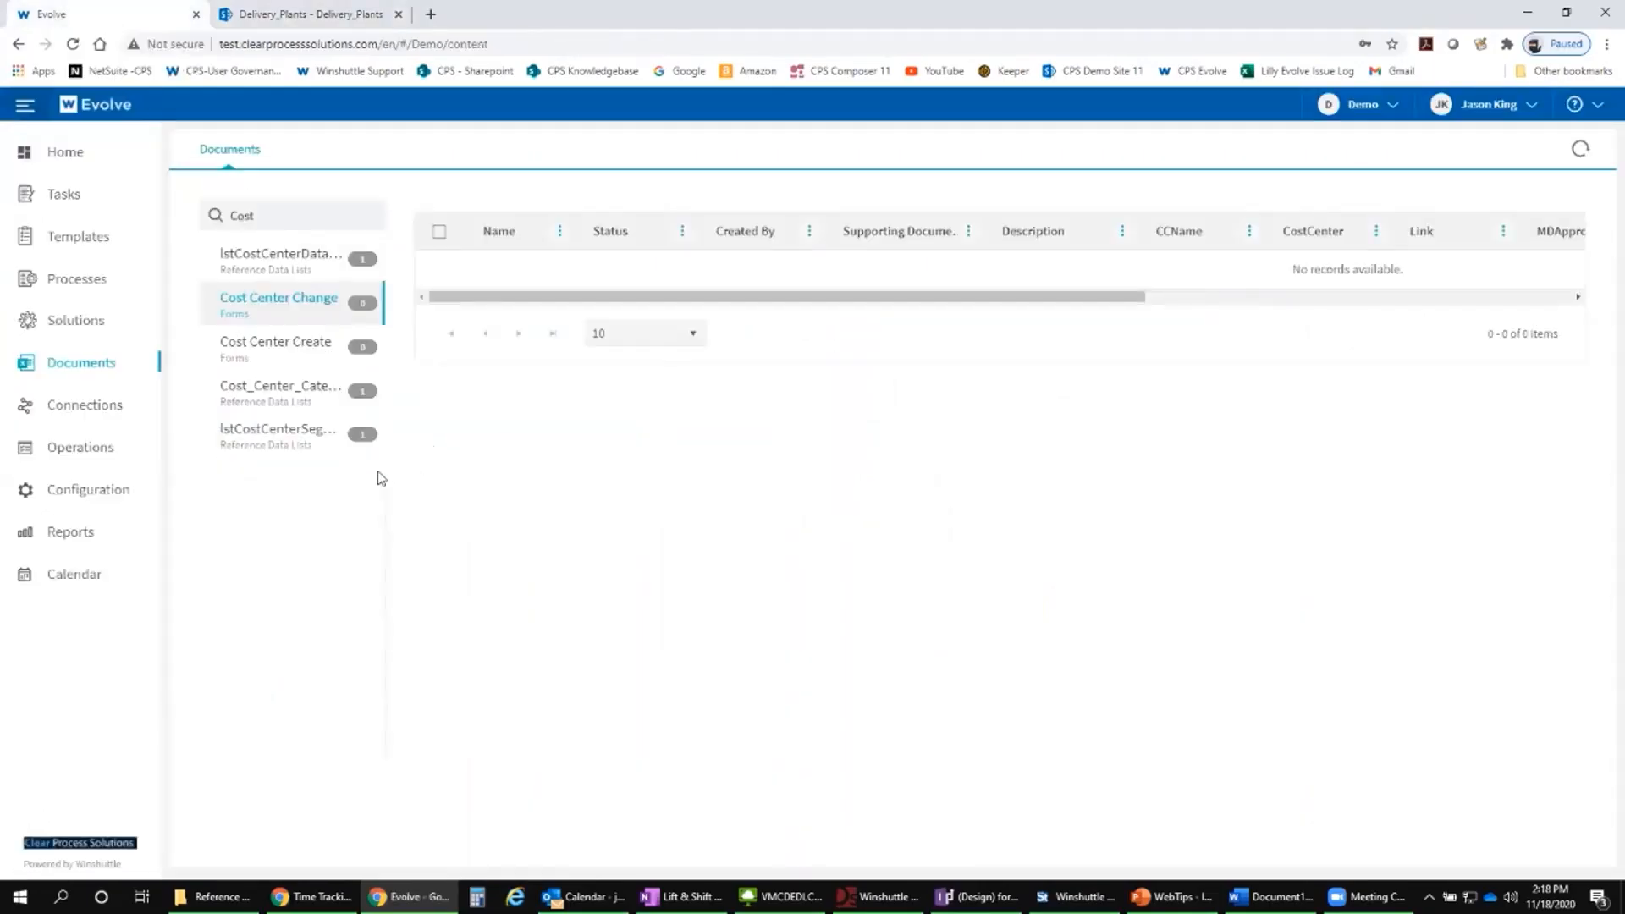
{"action": "left_click", "coordinate": [61, 323]}
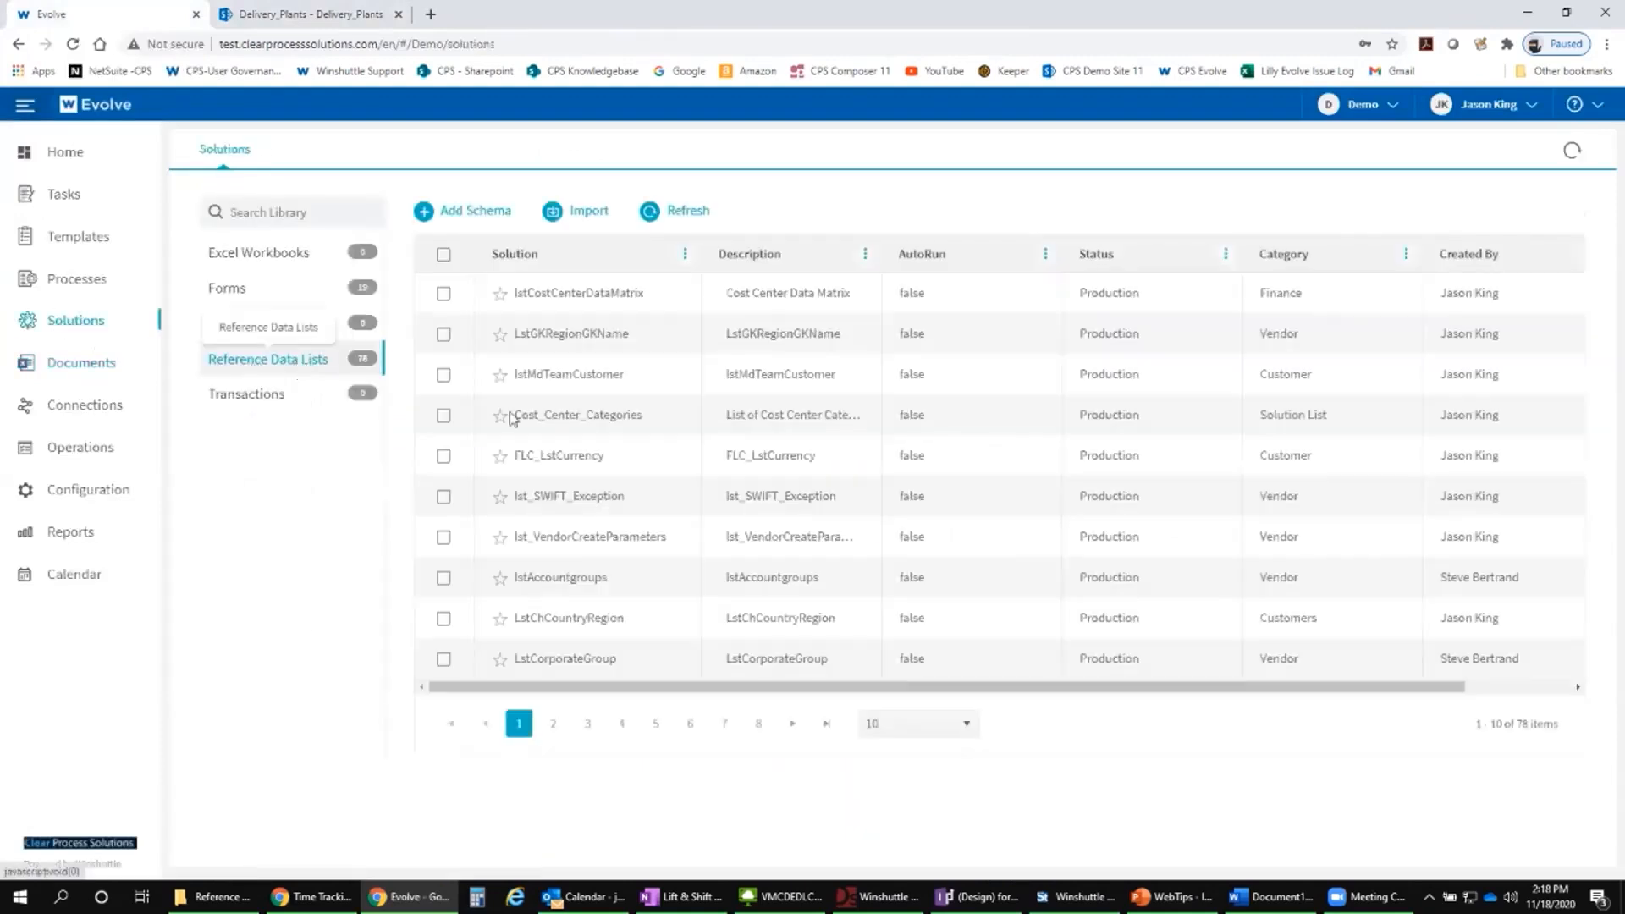
{"action": "left_click", "coordinate": [588, 723]}
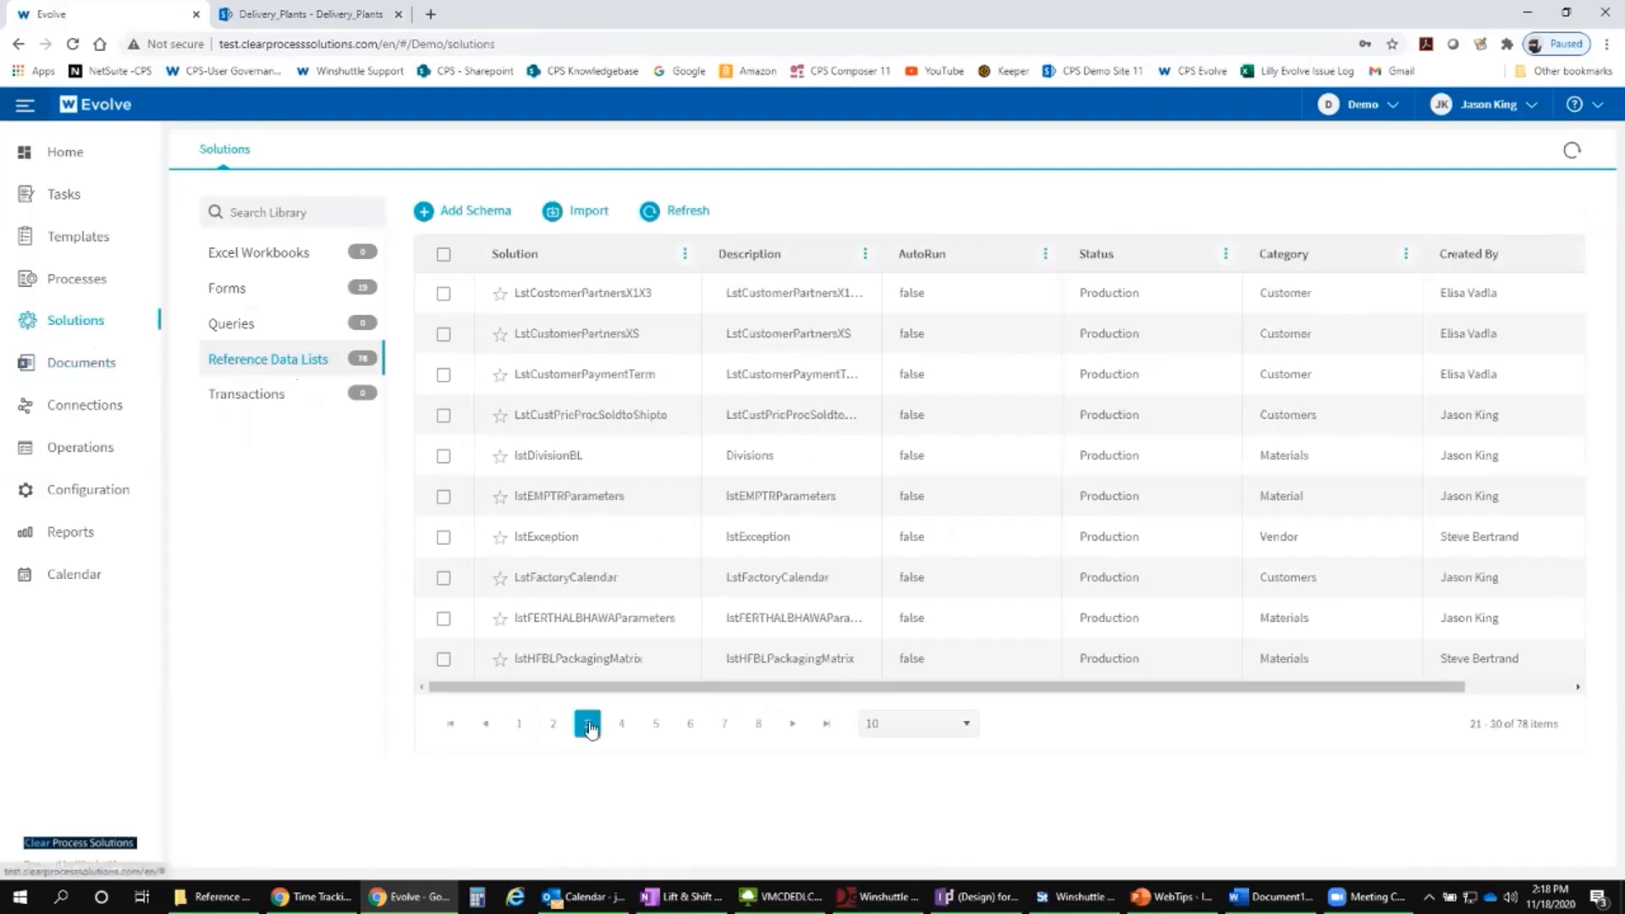
{"action": "left_click", "coordinate": [622, 725]}
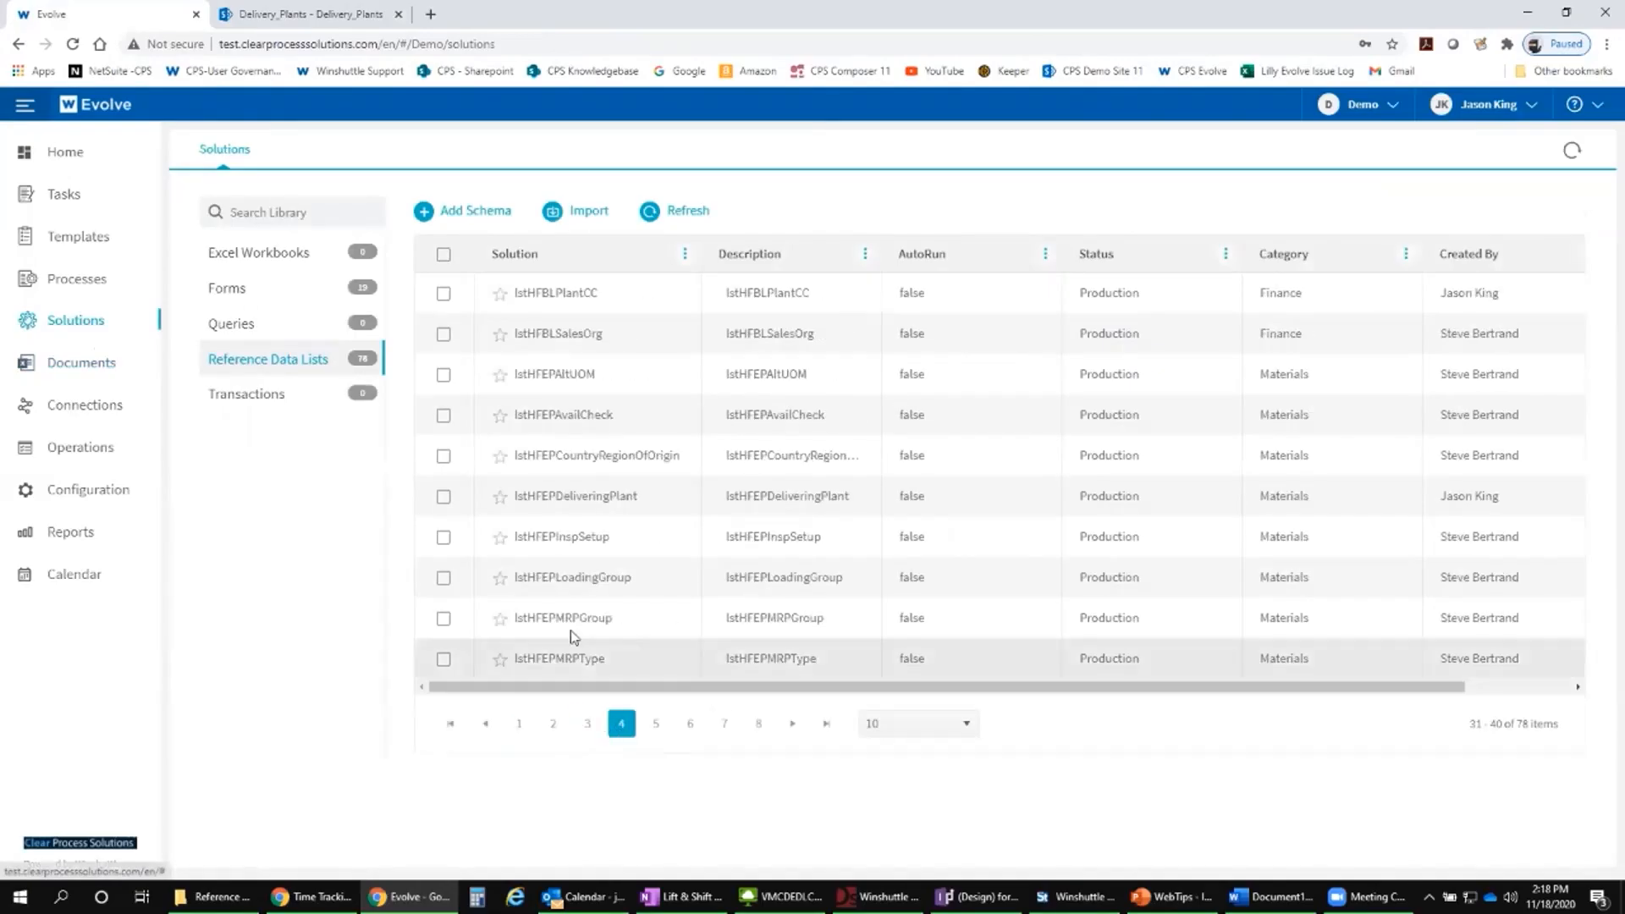
{"action": "left_click", "coordinate": [446, 498]}
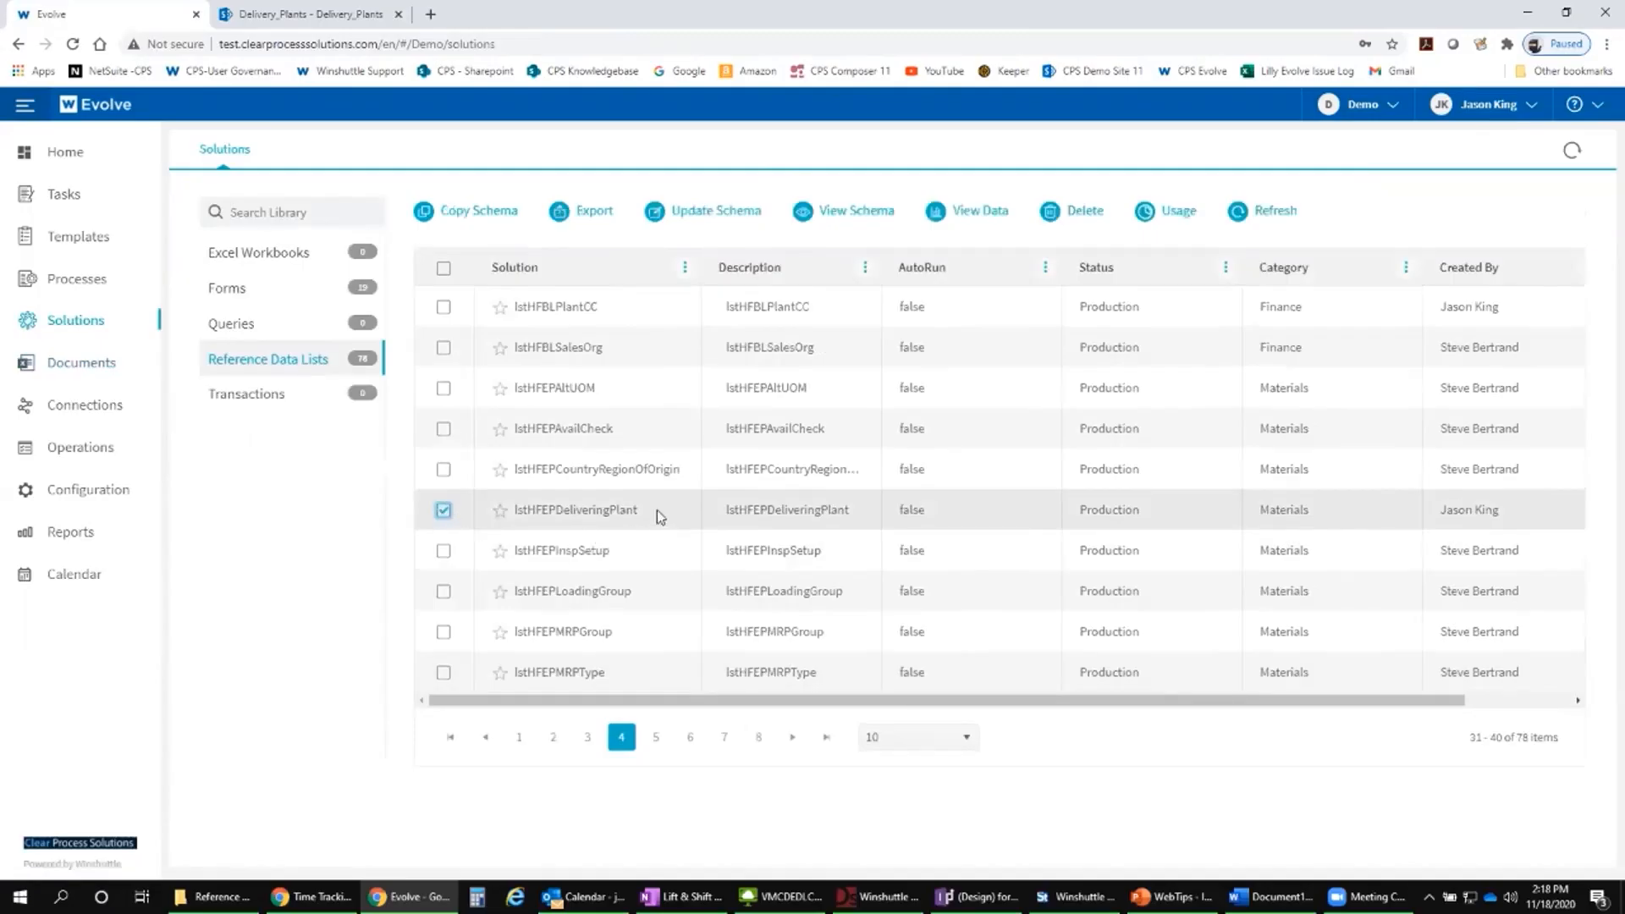
{"action": "left_click", "coordinate": [981, 217]}
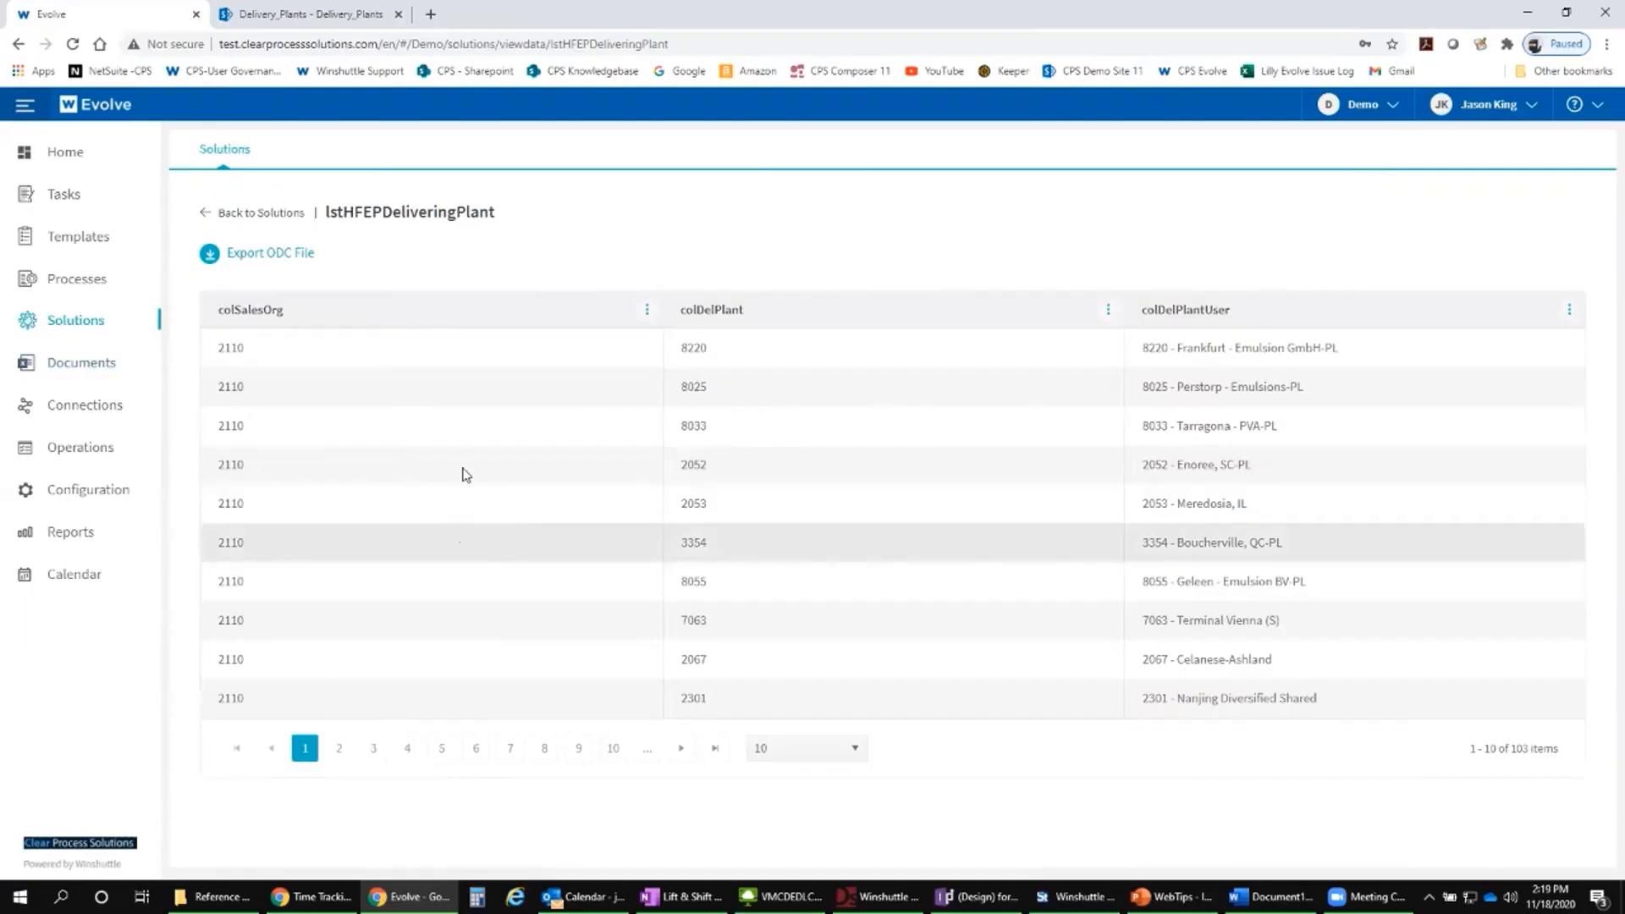
Step: Compare the columns and rows of SharePoint's Delivery_Plants list with Evolve's lstHFEPDeliveringPlant data, ending on the SharePoint list
{"action": "left_click", "coordinate": [339, 16]}
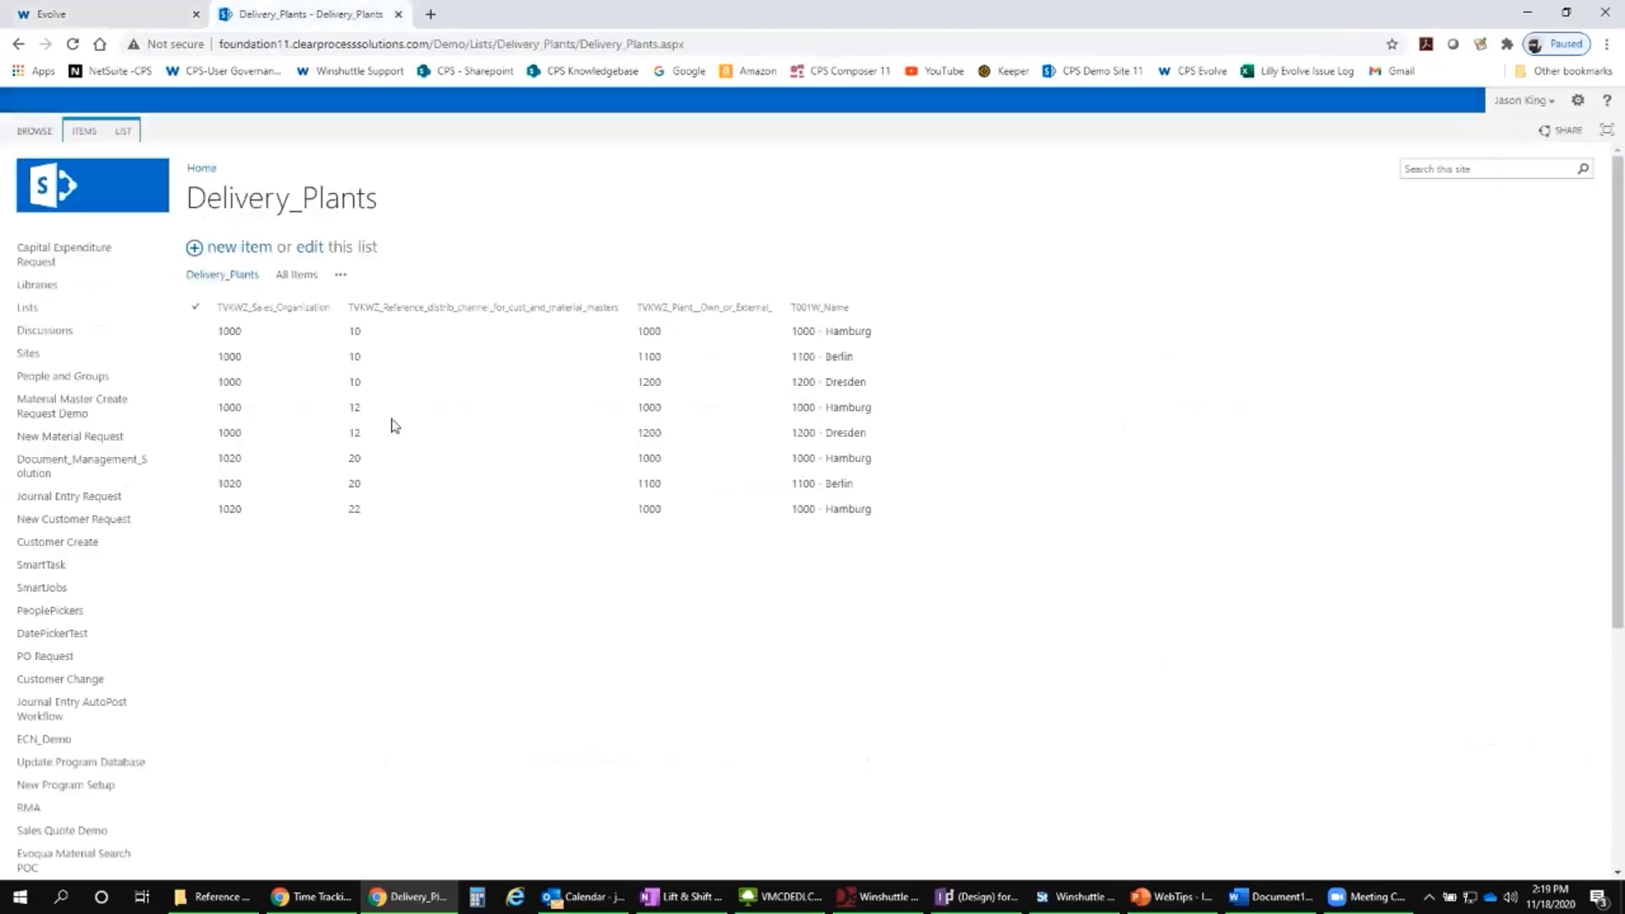
{"action": "left_click", "coordinate": [123, 18]}
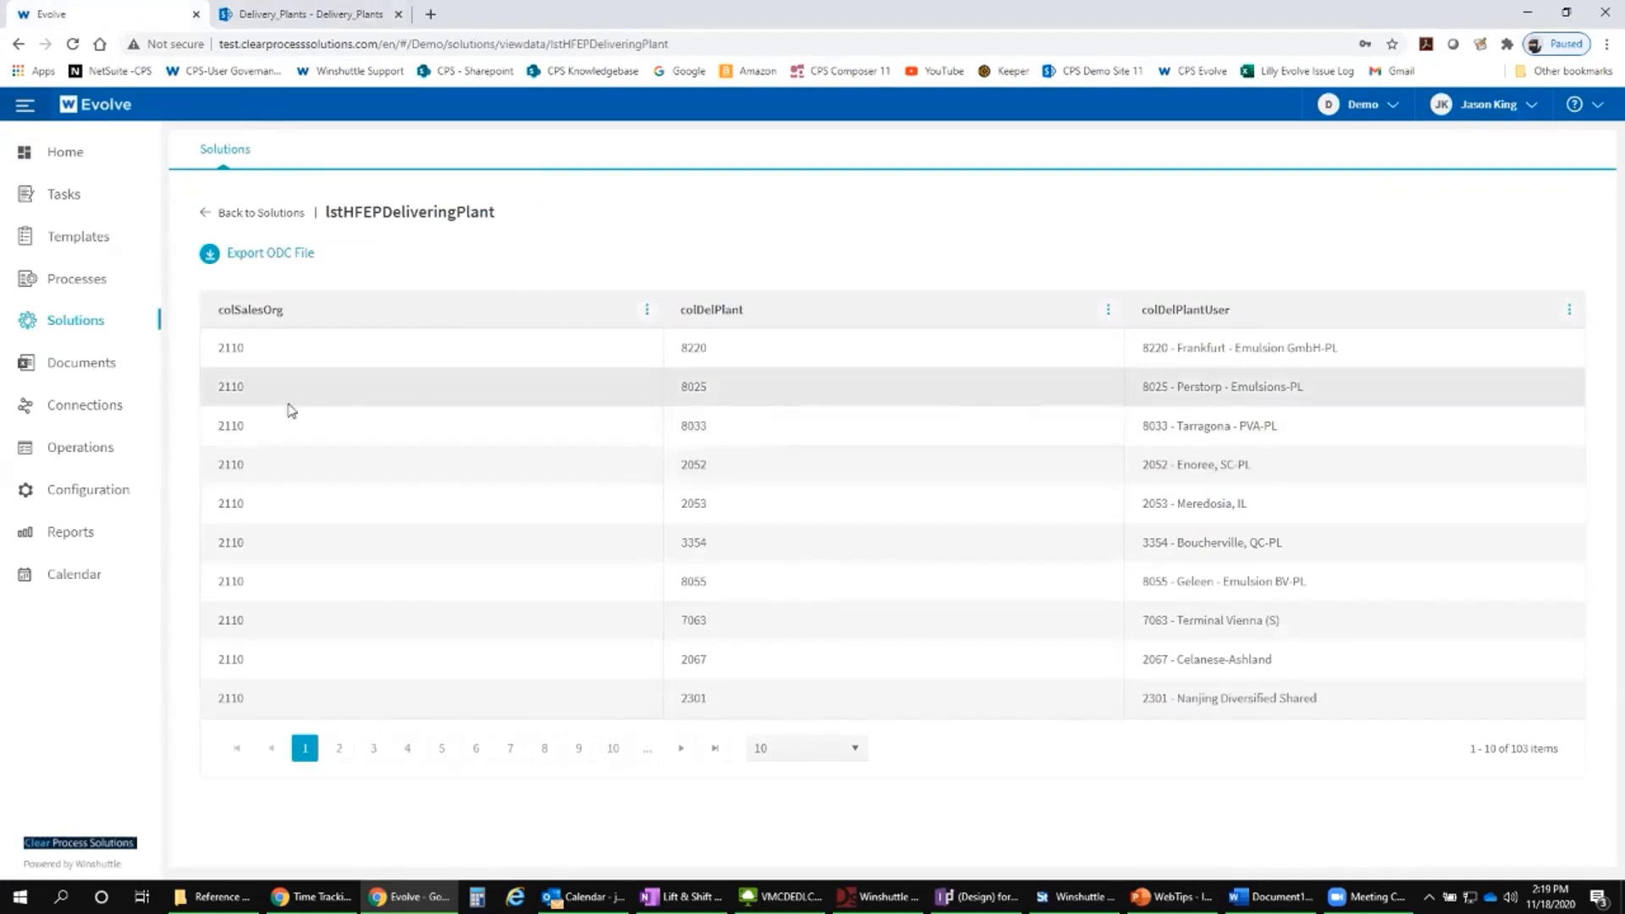
{"action": "left_click", "coordinate": [303, 16]}
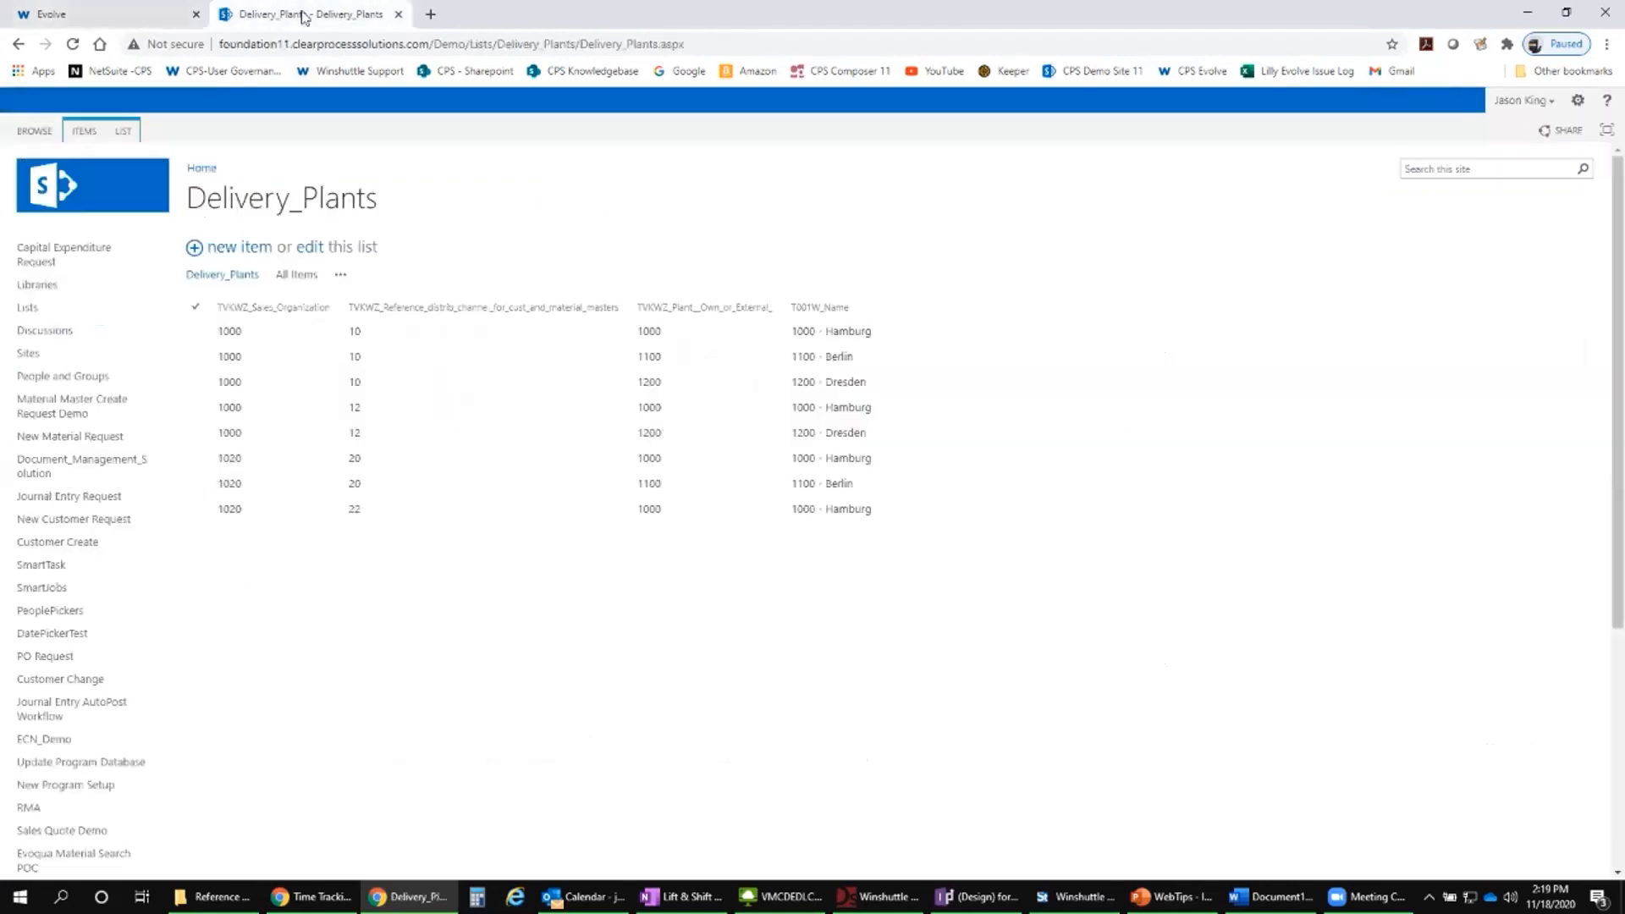
{"action": "left_click", "coordinate": [330, 405]}
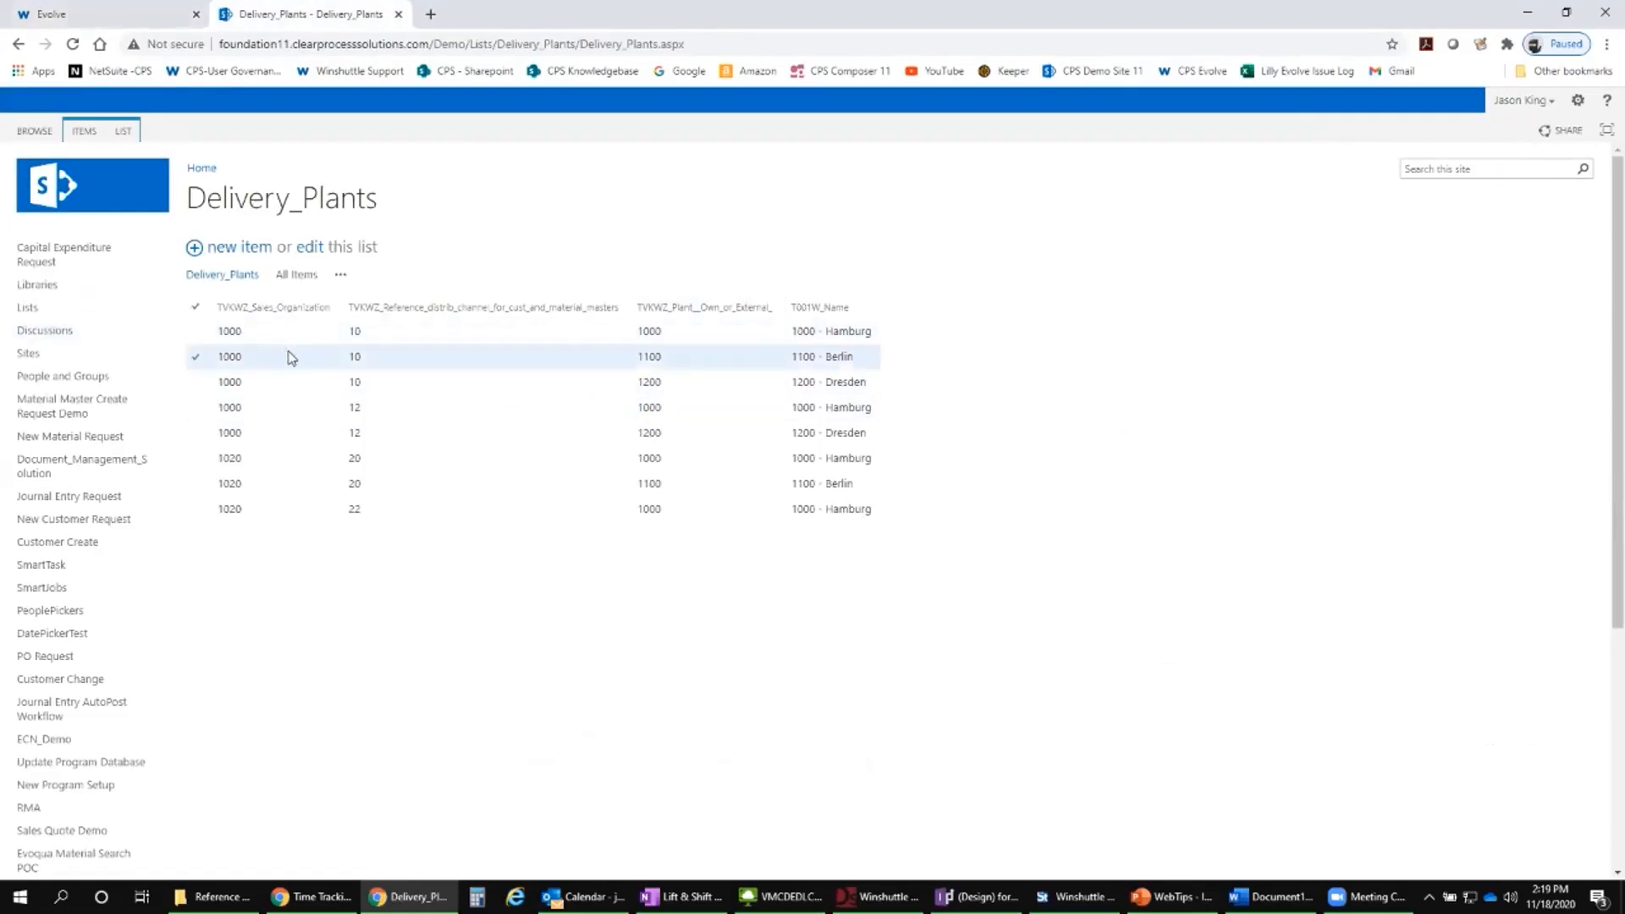
{"action": "left_click", "coordinate": [97, 20]}
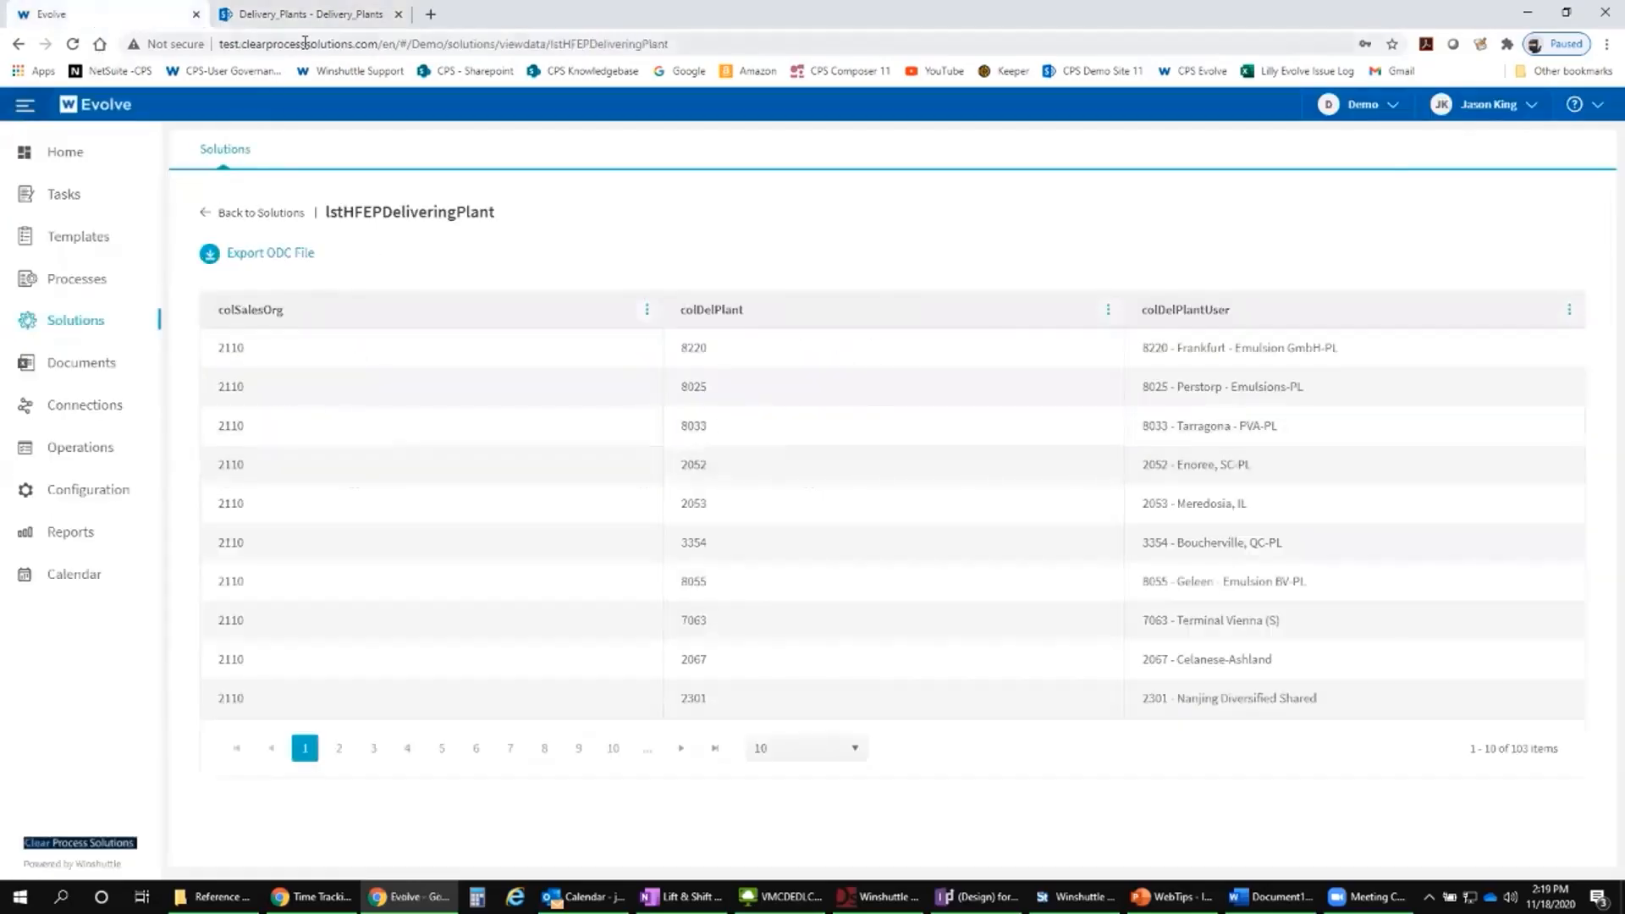
{"action": "left_click", "coordinate": [302, 19]}
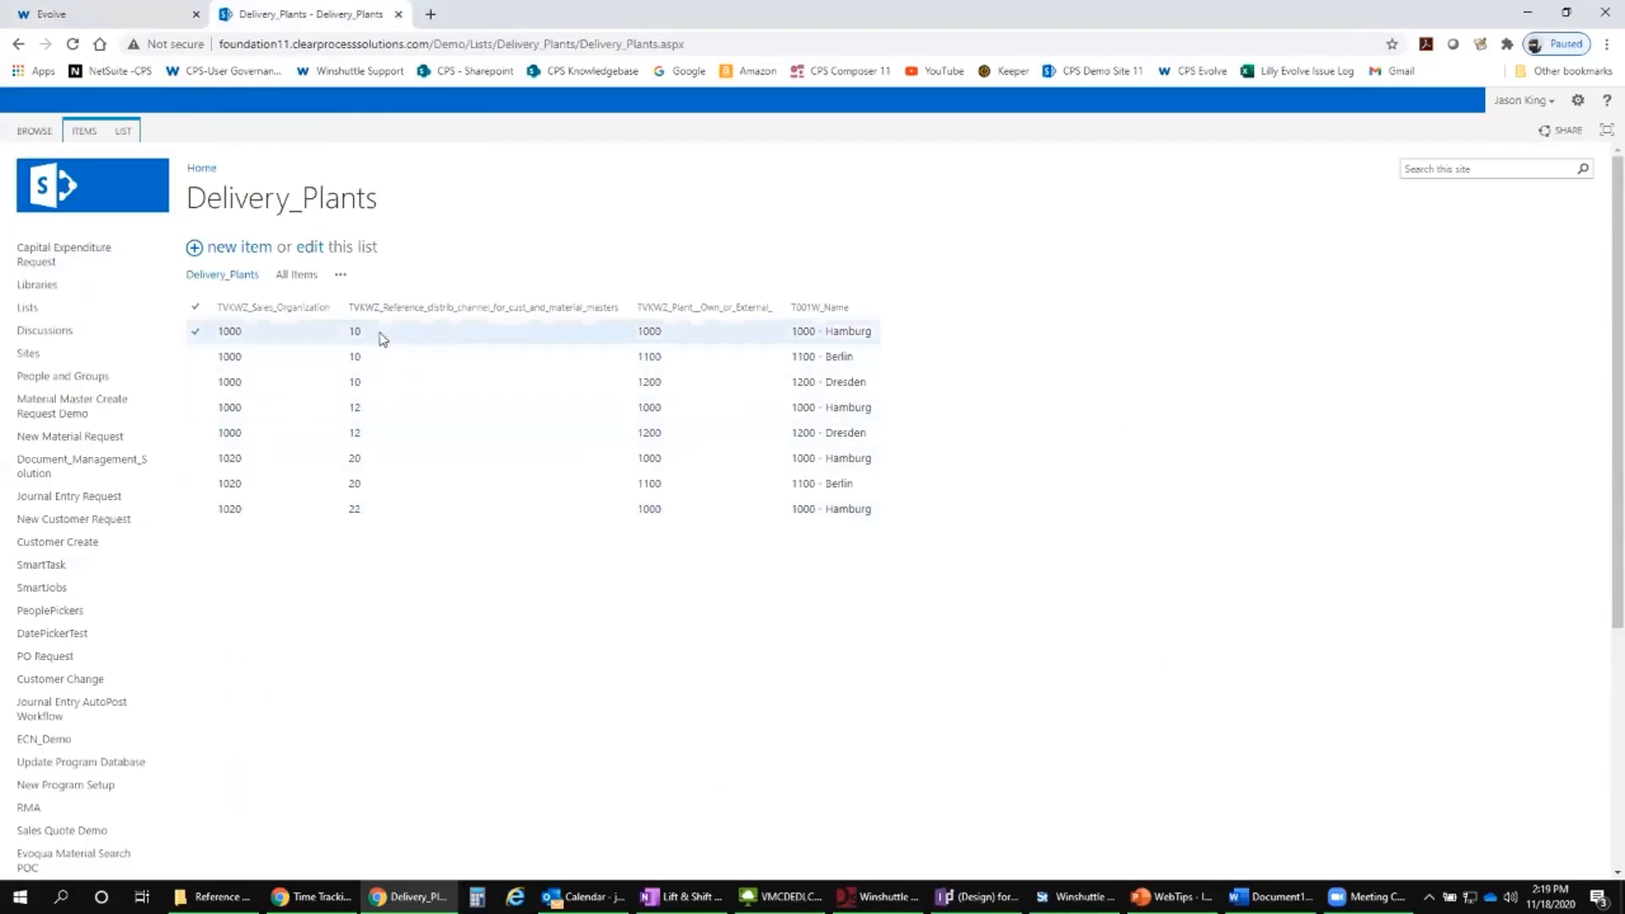
Step: Copy the Delivery_Plants list's web address and open that page in Internet Explorer
{"action": "left_click", "coordinate": [480, 44]}
{"action": "right_click", "coordinate": [480, 45]}
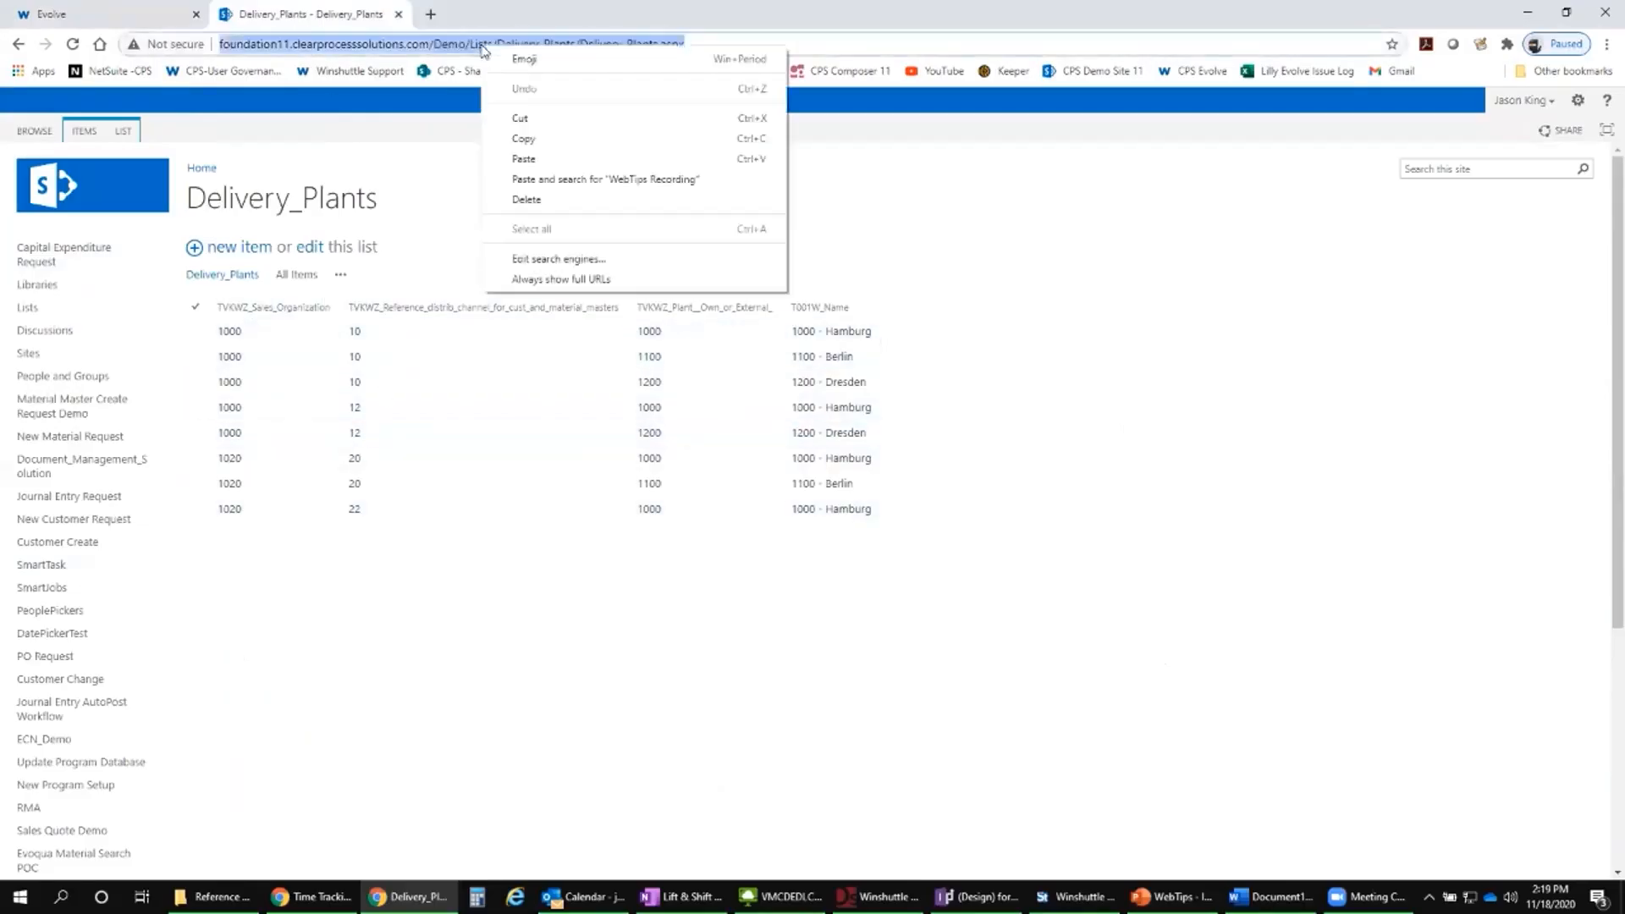
{"action": "left_click", "coordinate": [539, 142]}
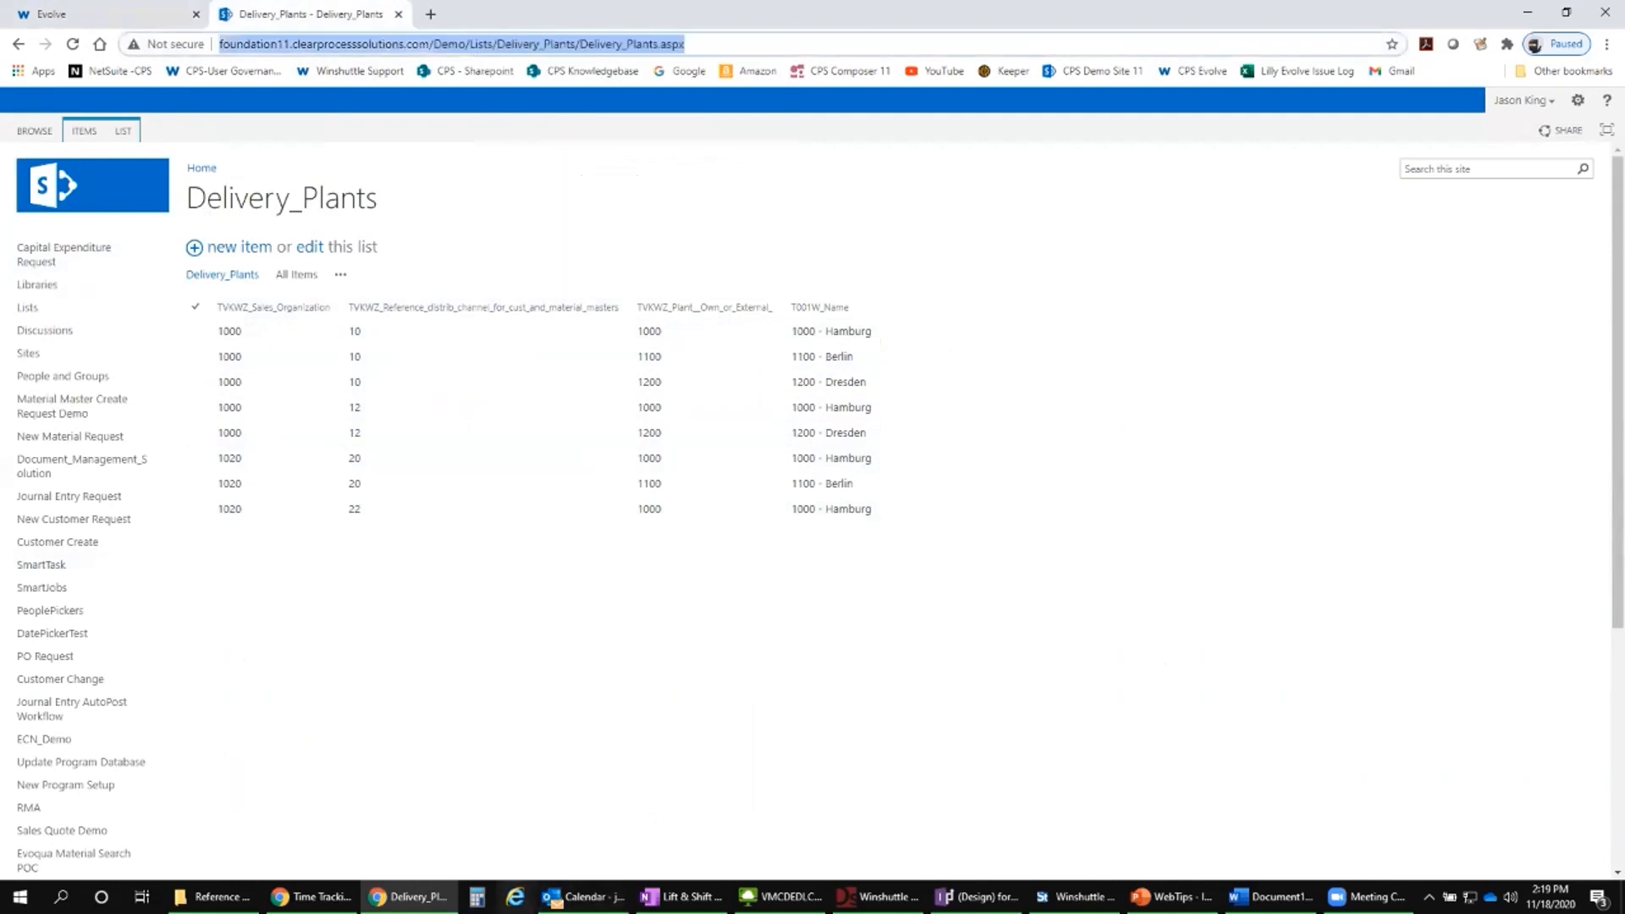
{"action": "left_click", "coordinate": [515, 896]}
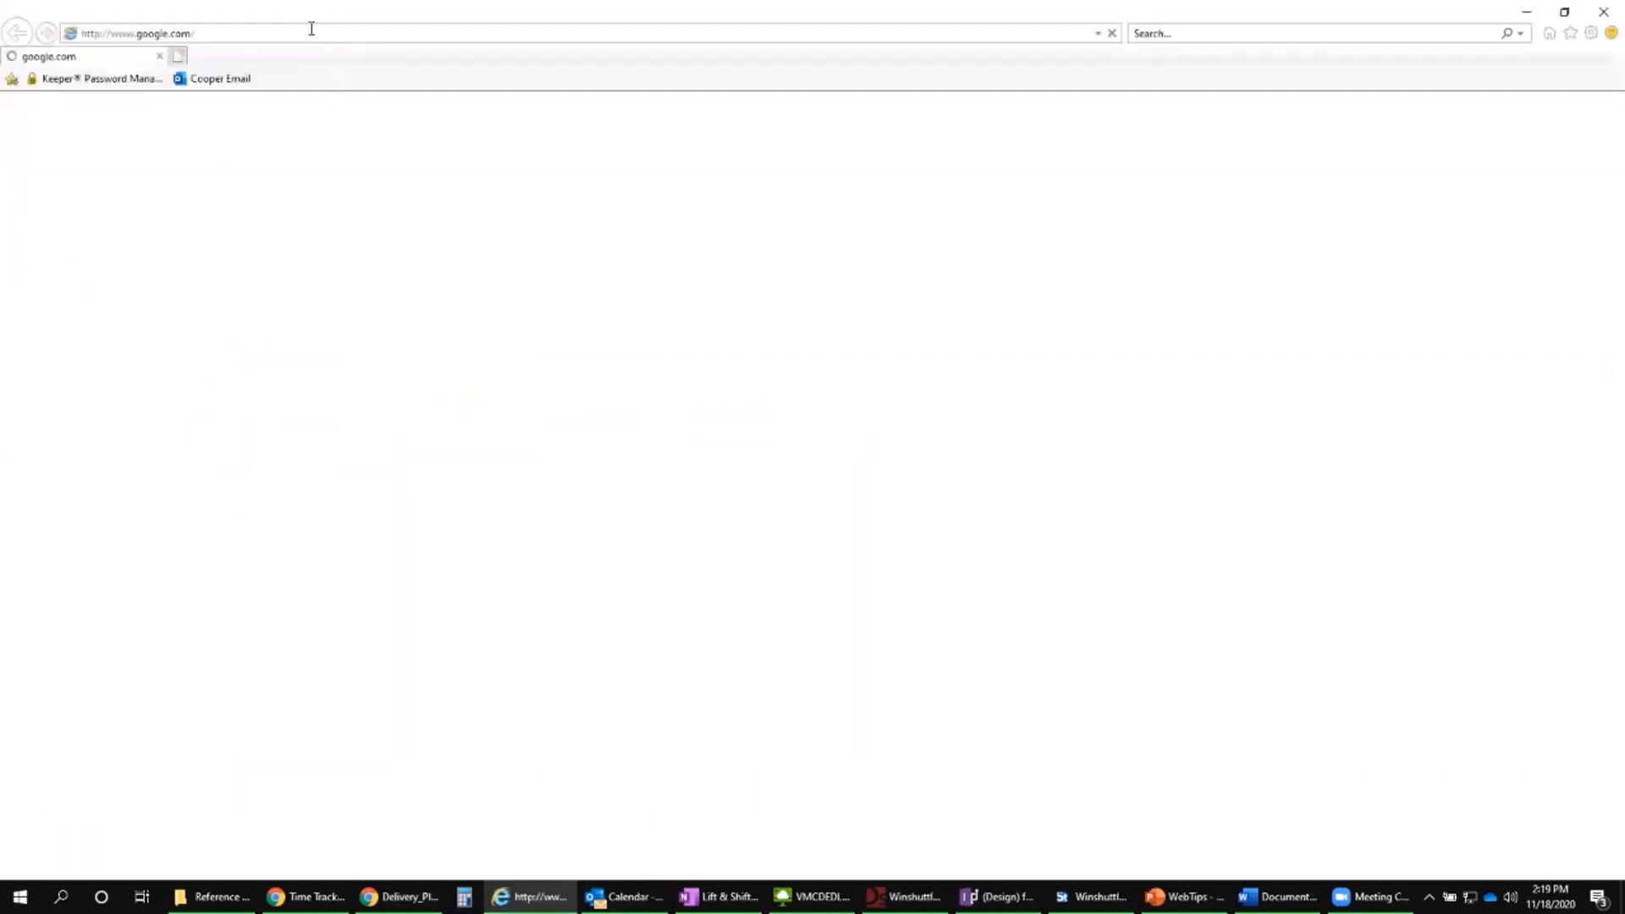
{"action": "left_click", "coordinate": [272, 31]}
{"action": "key", "text": "ctrl+v"}
{"action": "key", "text": "Return"}
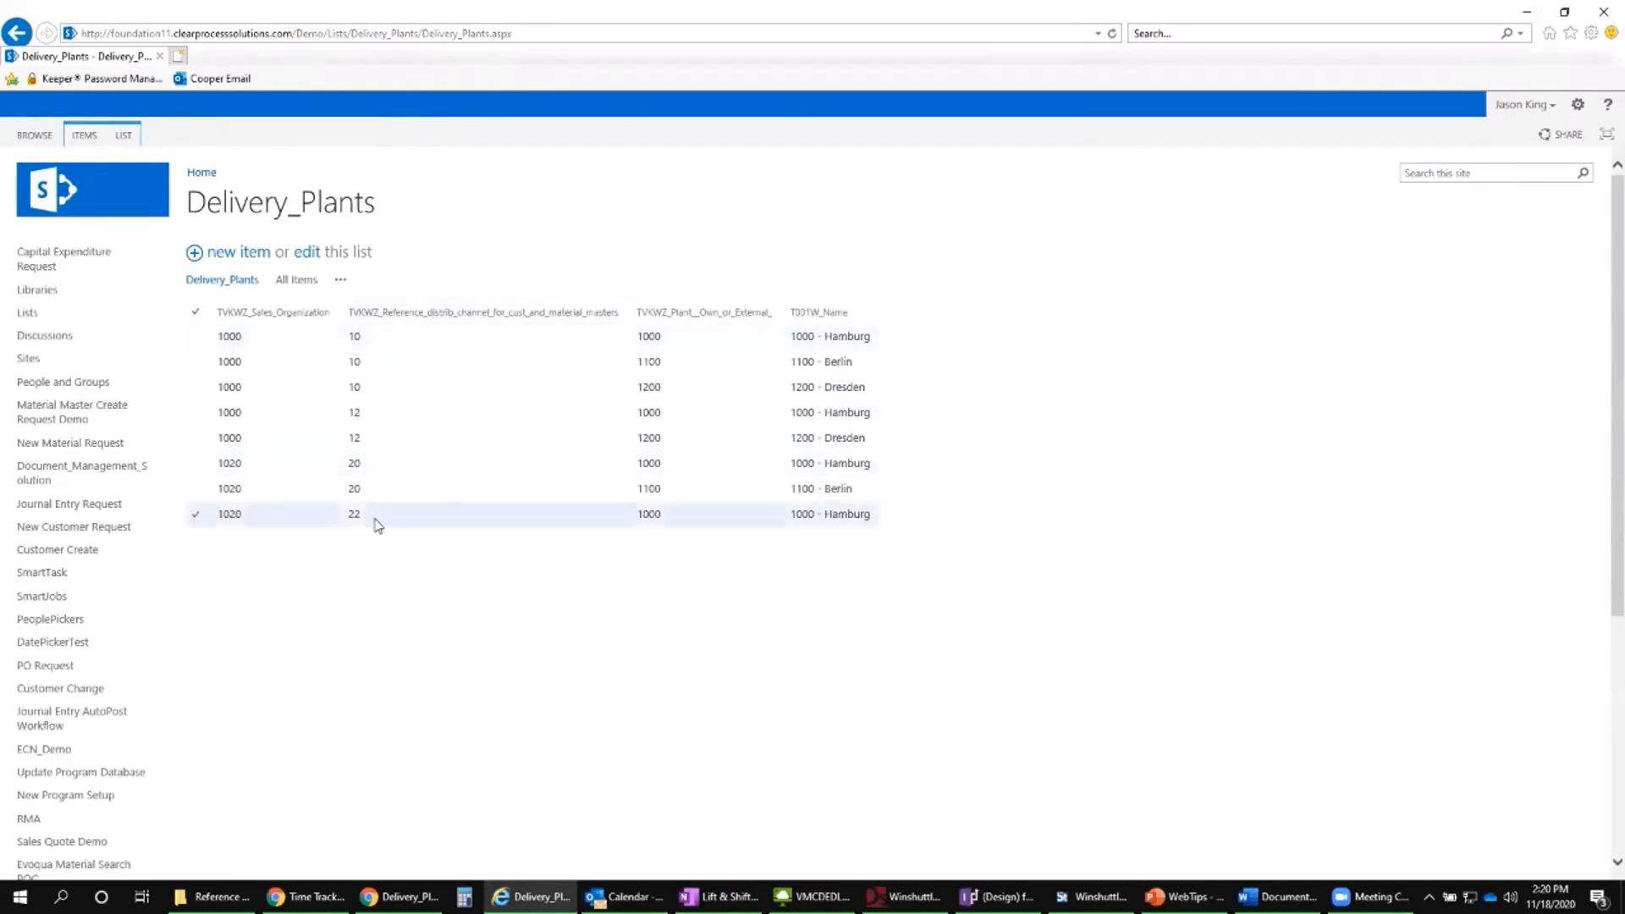
Step: Export the Delivery_Plants list to Excel, saving the query file as DeliveryPlant in Documents > CPS Presentations > Reference Data List Demo
{"action": "left_click", "coordinate": [121, 139]}
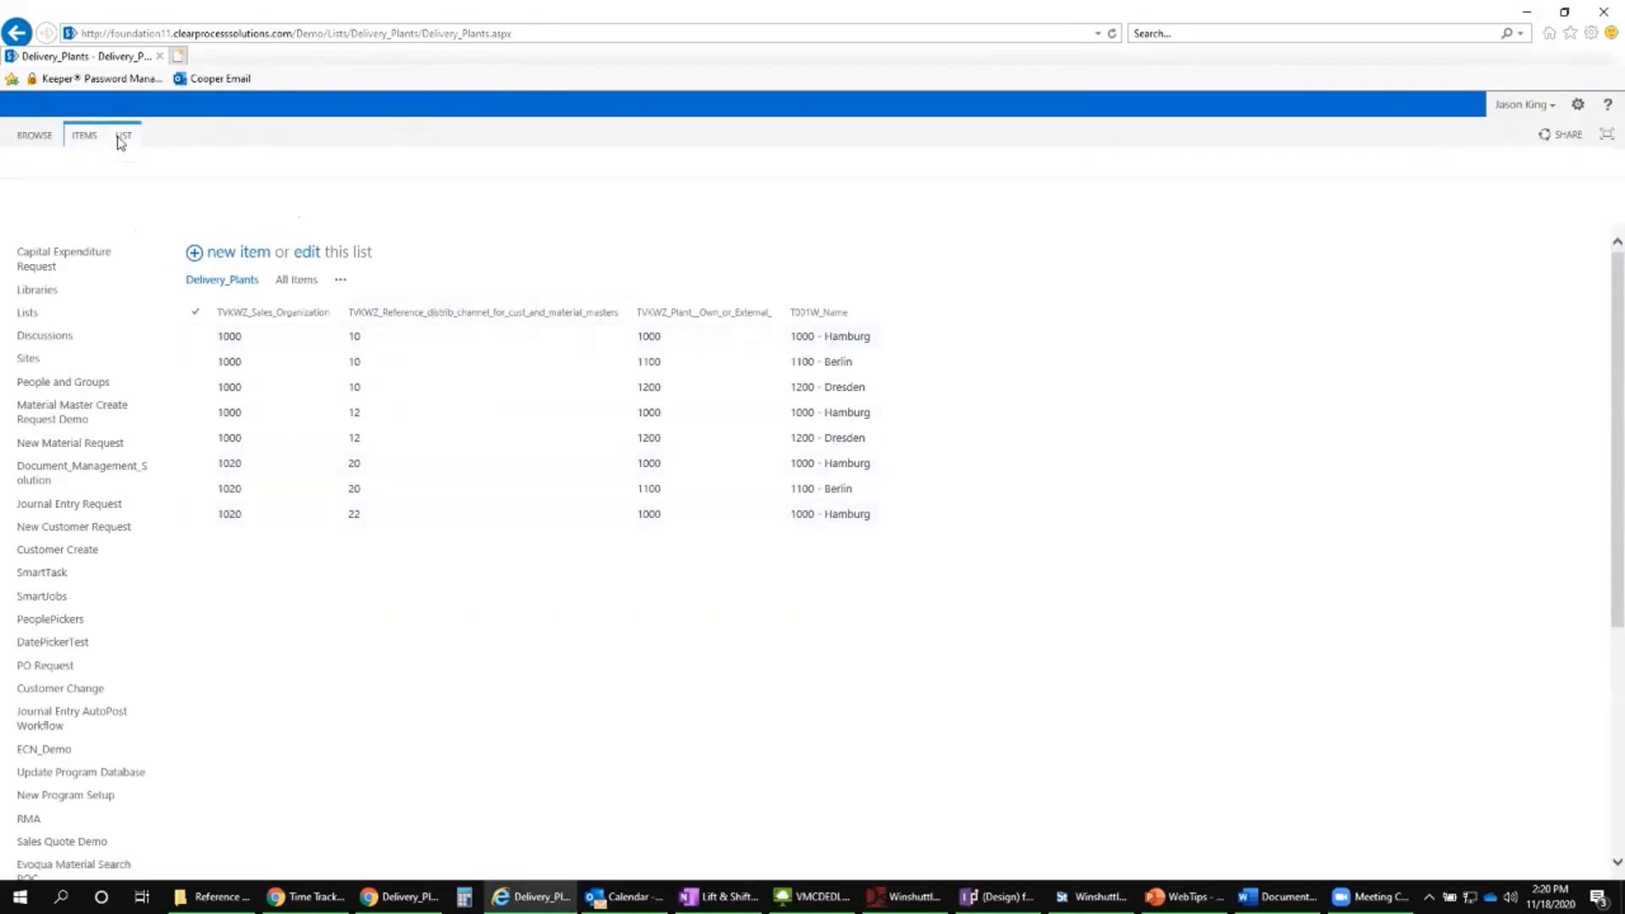
{"action": "left_click", "coordinate": [495, 194]}
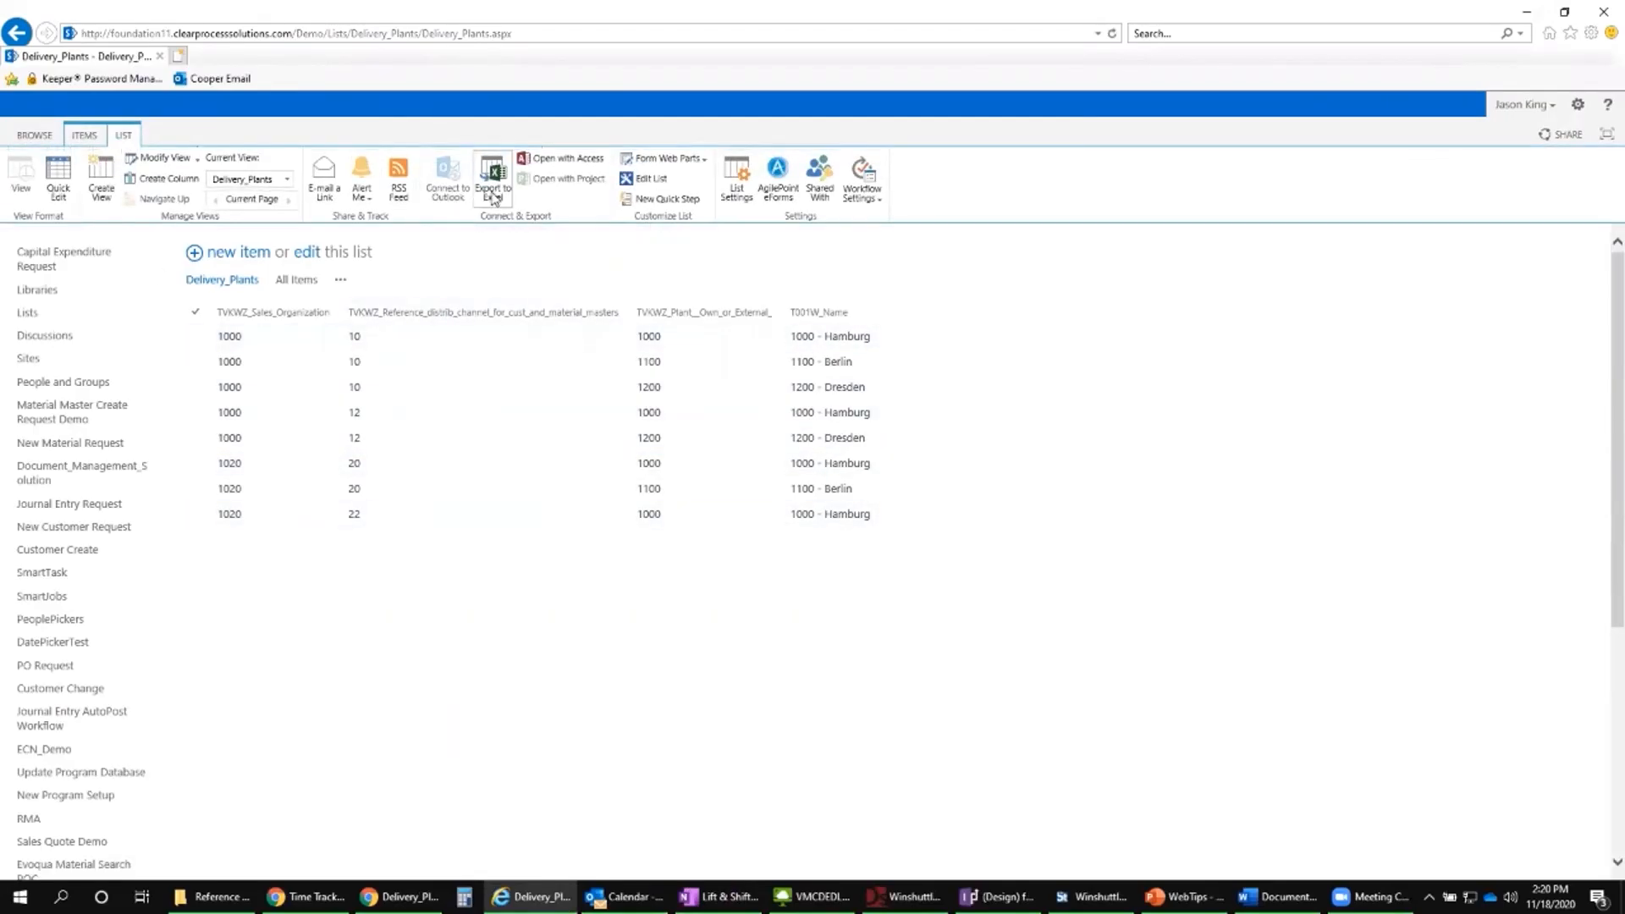
{"action": "left_click", "coordinate": [1115, 864]}
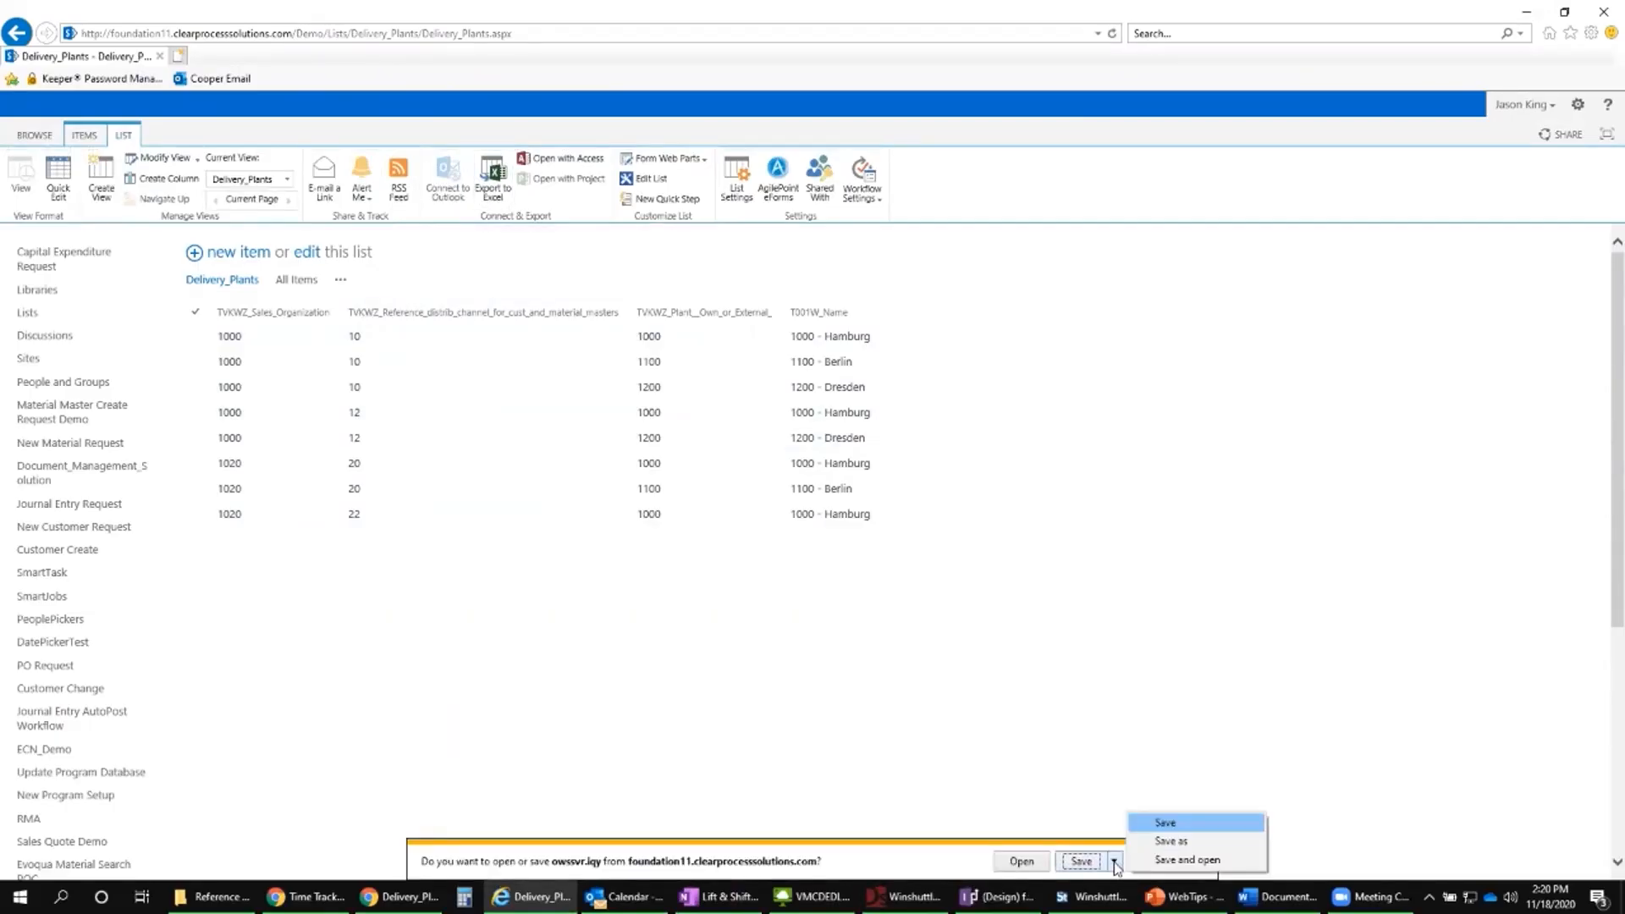
{"action": "left_click", "coordinate": [1161, 843]}
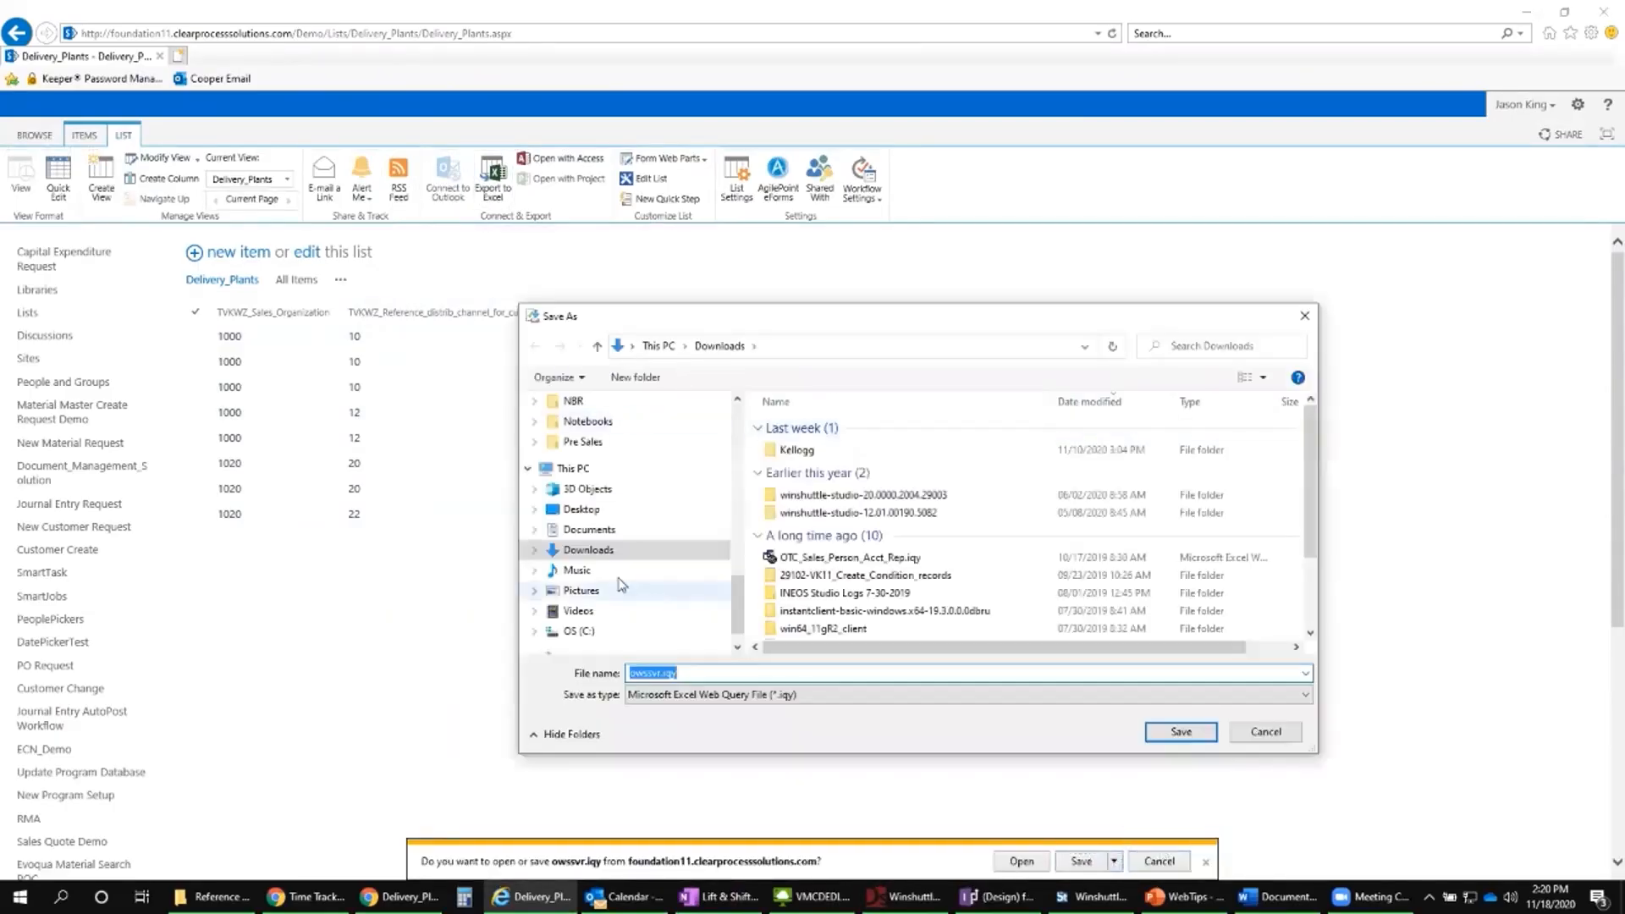
{"action": "scroll", "coordinate": [624, 575], "scroll_direction": "down", "scroll_amount": 1}
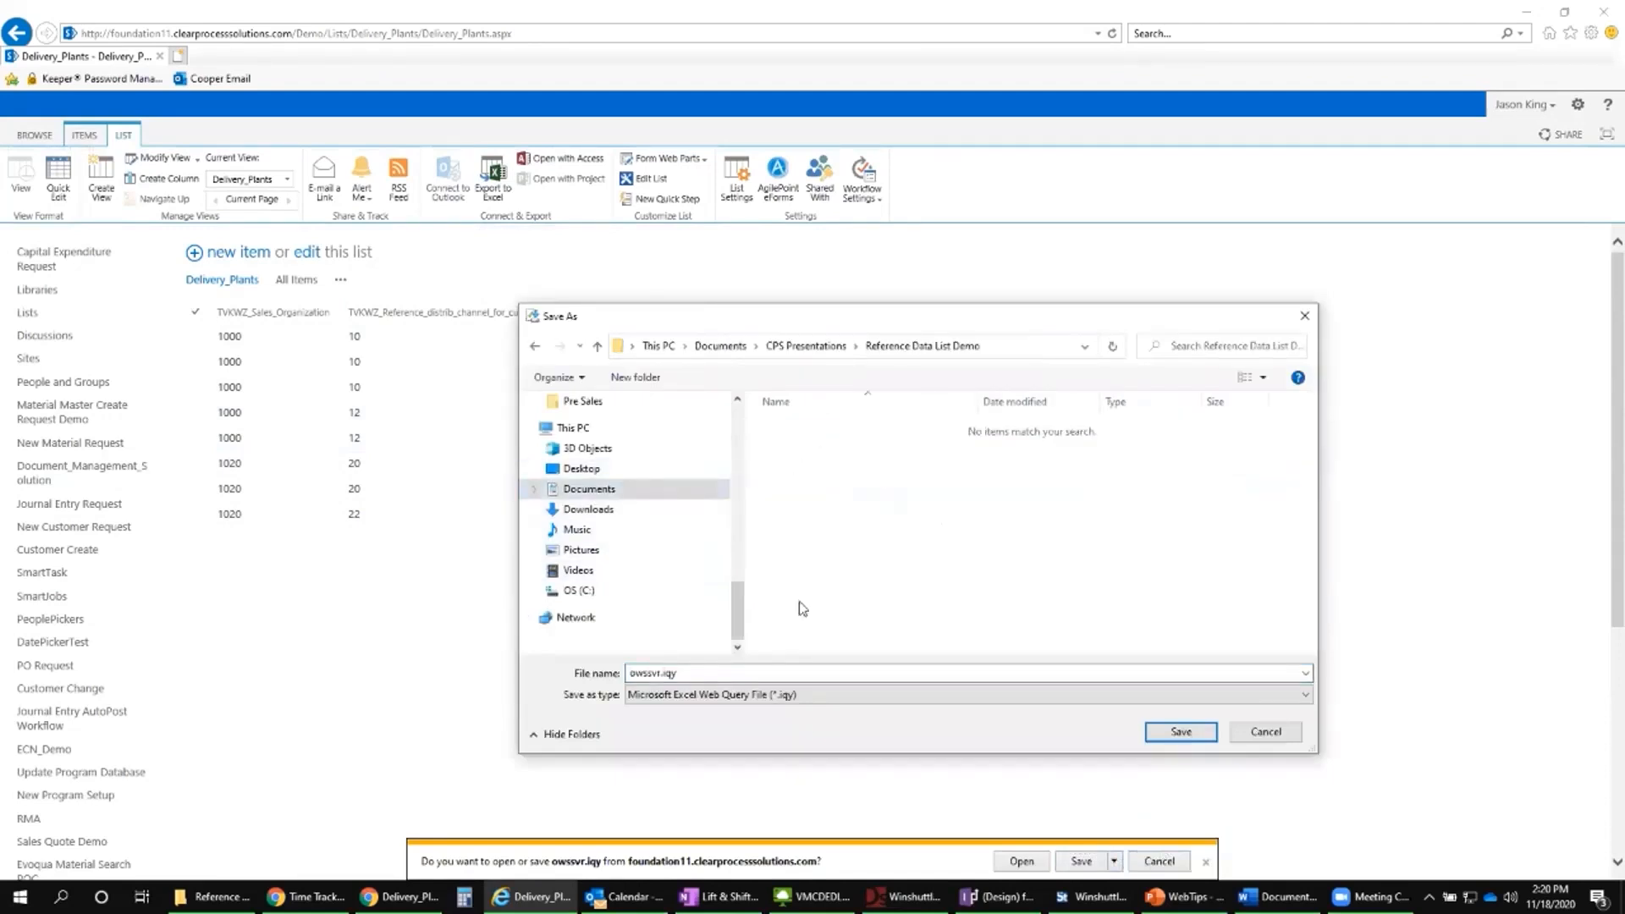
{"action": "double_click", "coordinate": [696, 672]}
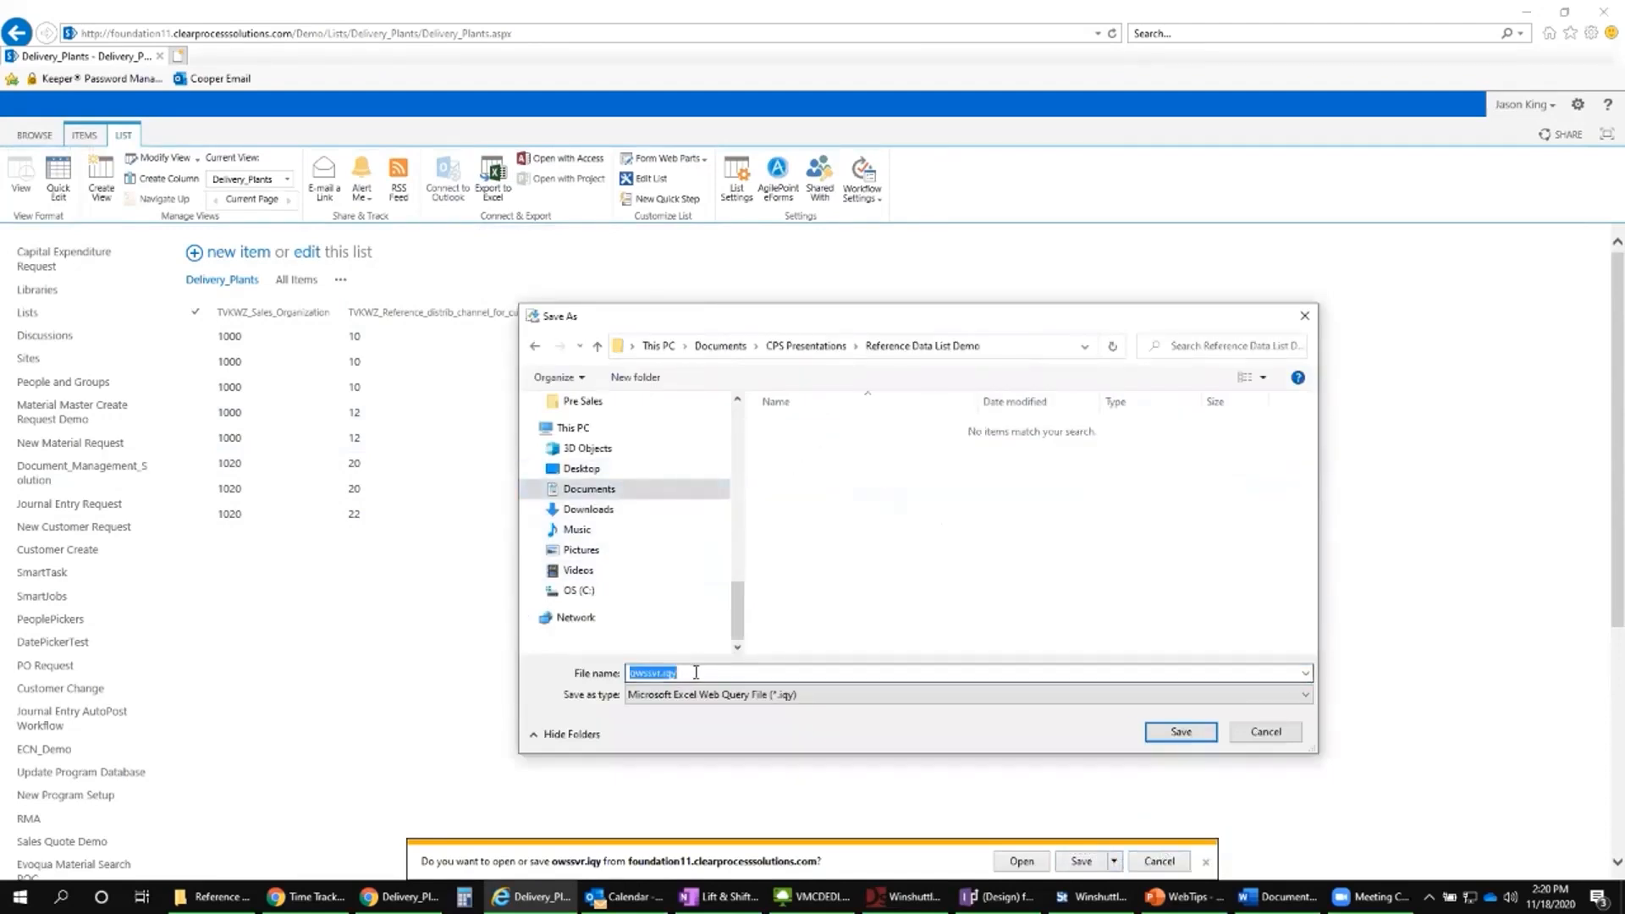
{"action": "type", "text": "DeliveryPlant"}
{"action": "left_click", "coordinate": [1180, 733]}
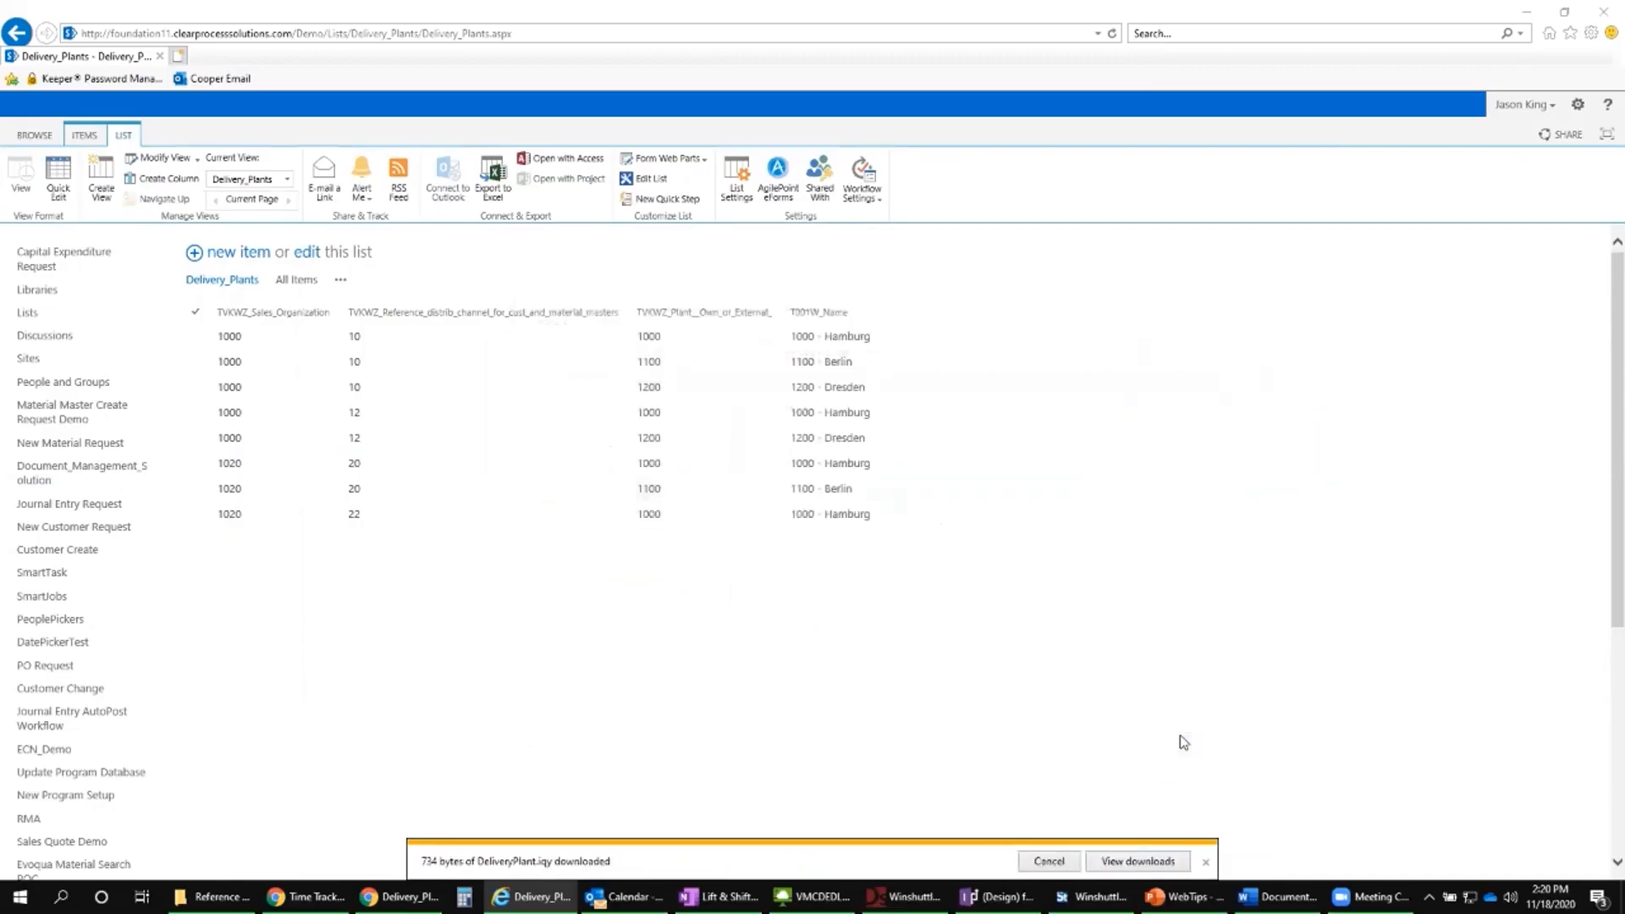
Step: Open the downloaded DeliveryPlant.iqy in Excel, enable its data connection and enter the account password
{"action": "left_click", "coordinate": [1032, 861]}
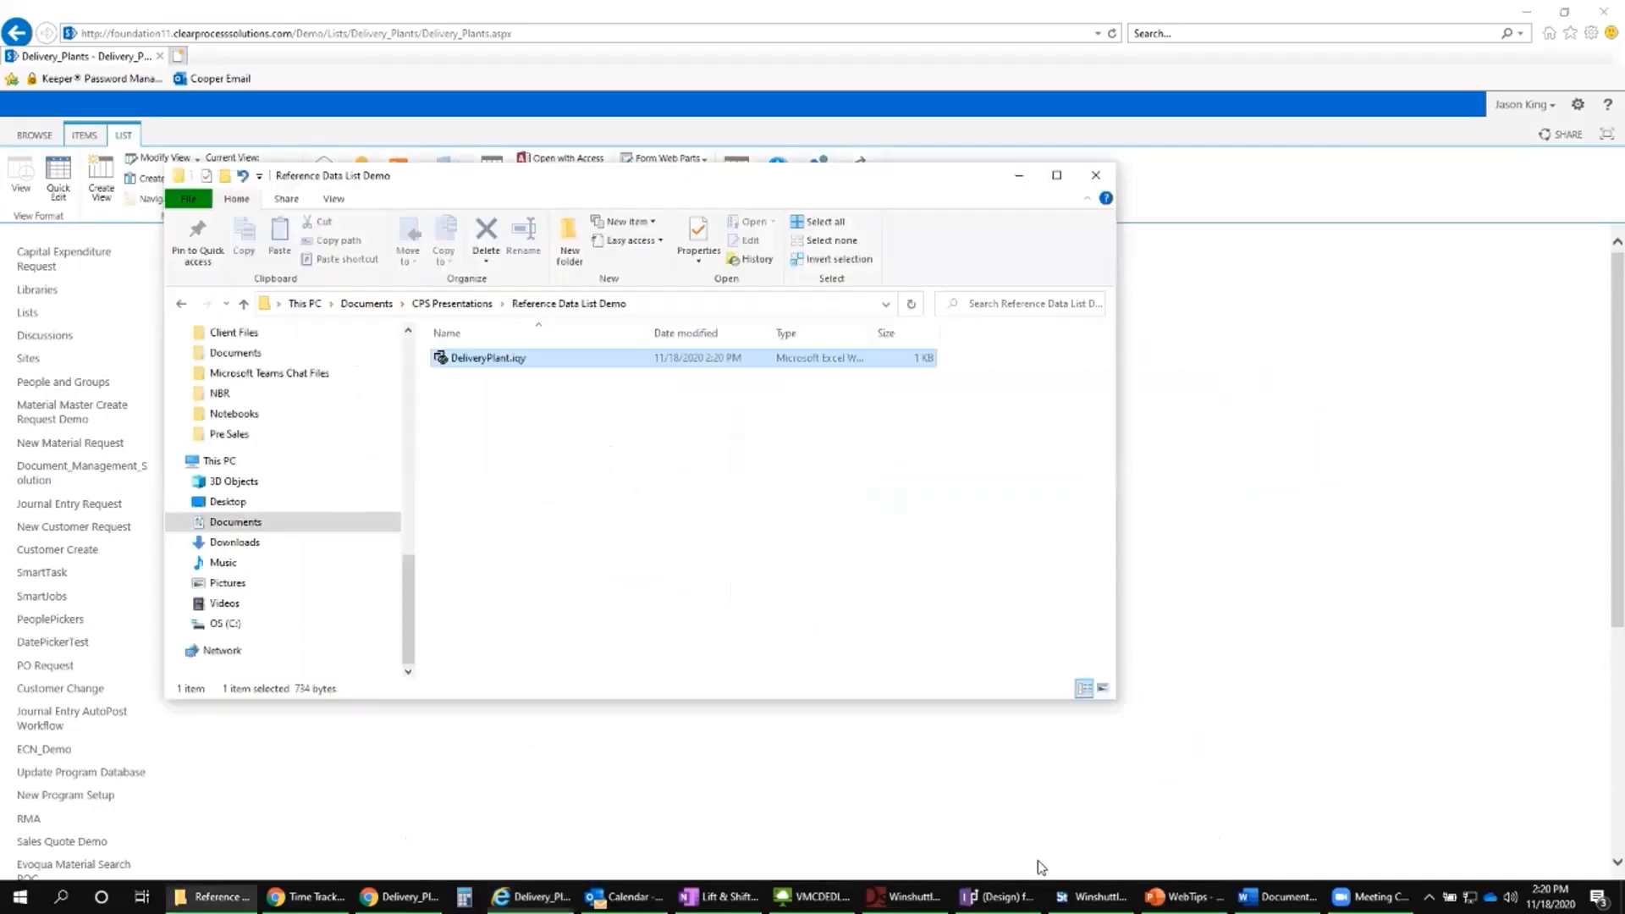
{"action": "double_click", "coordinate": [480, 359]}
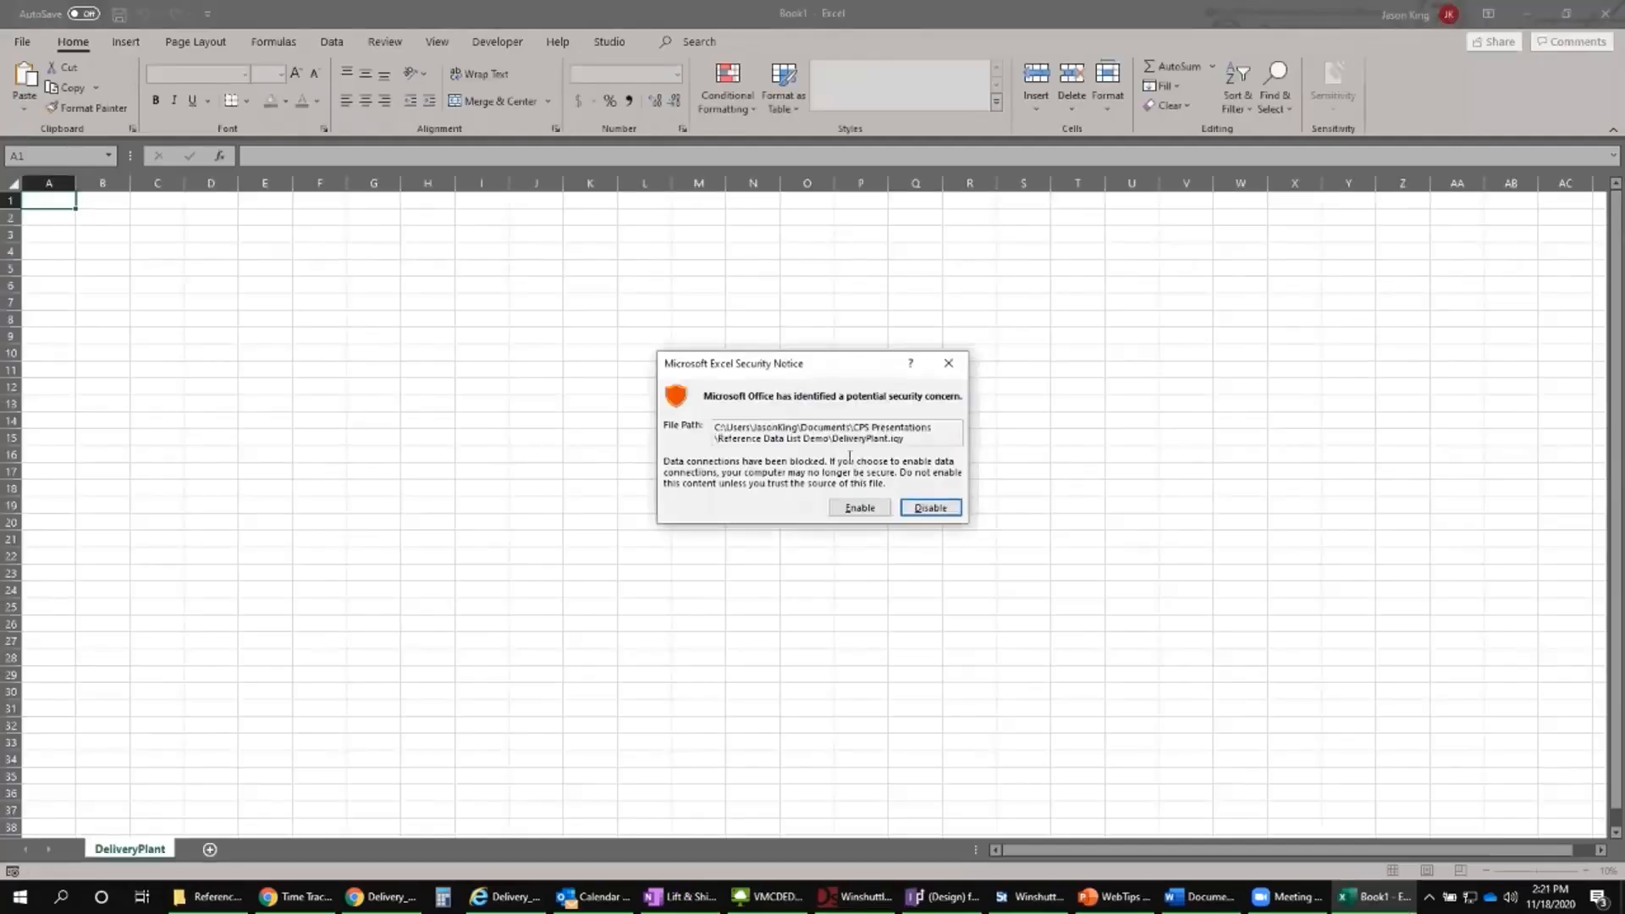
{"action": "left_click", "coordinate": [859, 507]}
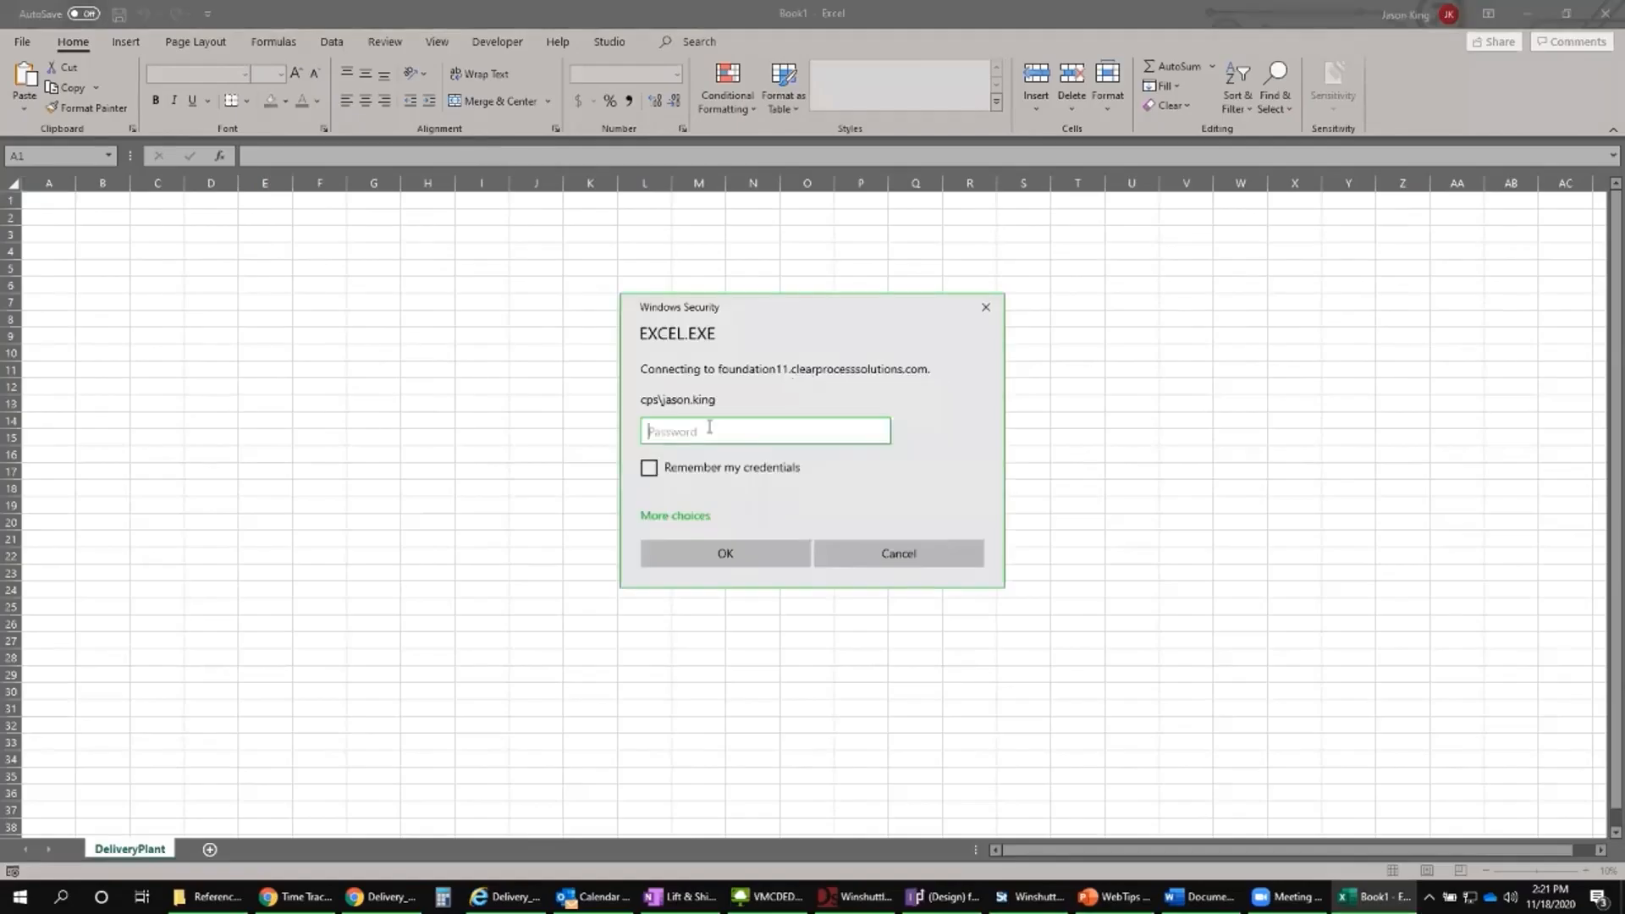
{"action": "type", "text": "••"}
{"action": "key", "text": "Return"}
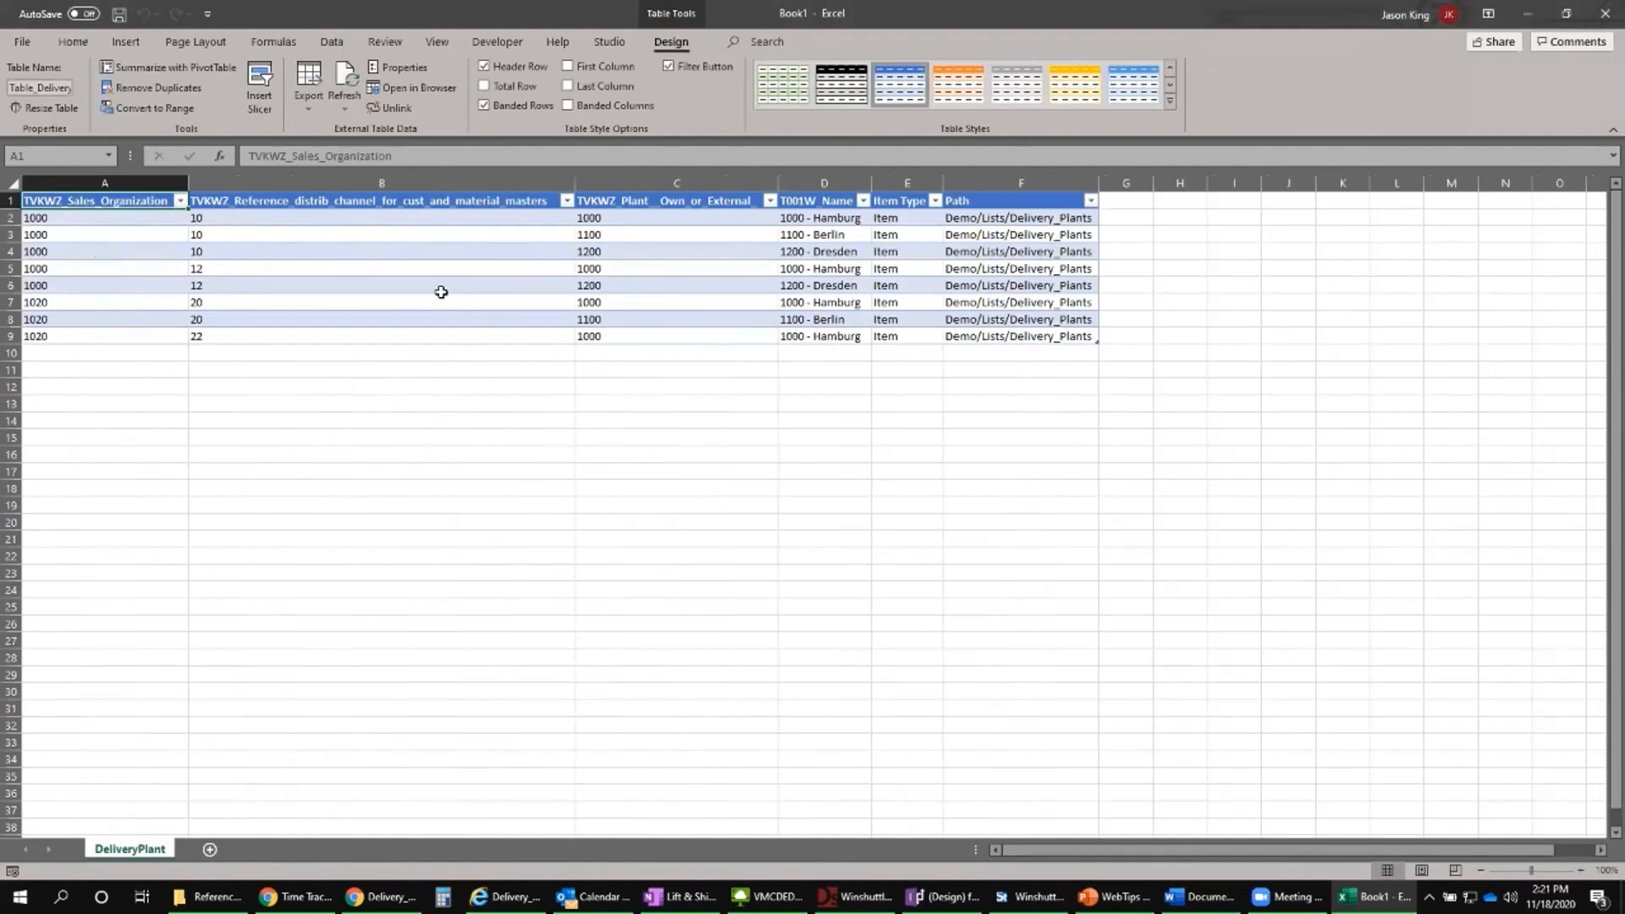
Step: Turn off the table's header filters, then delete the Item Type and Path columns and autofit column D
{"action": "left_click", "coordinate": [331, 42]}
{"action": "left_click", "coordinate": [705, 85]}
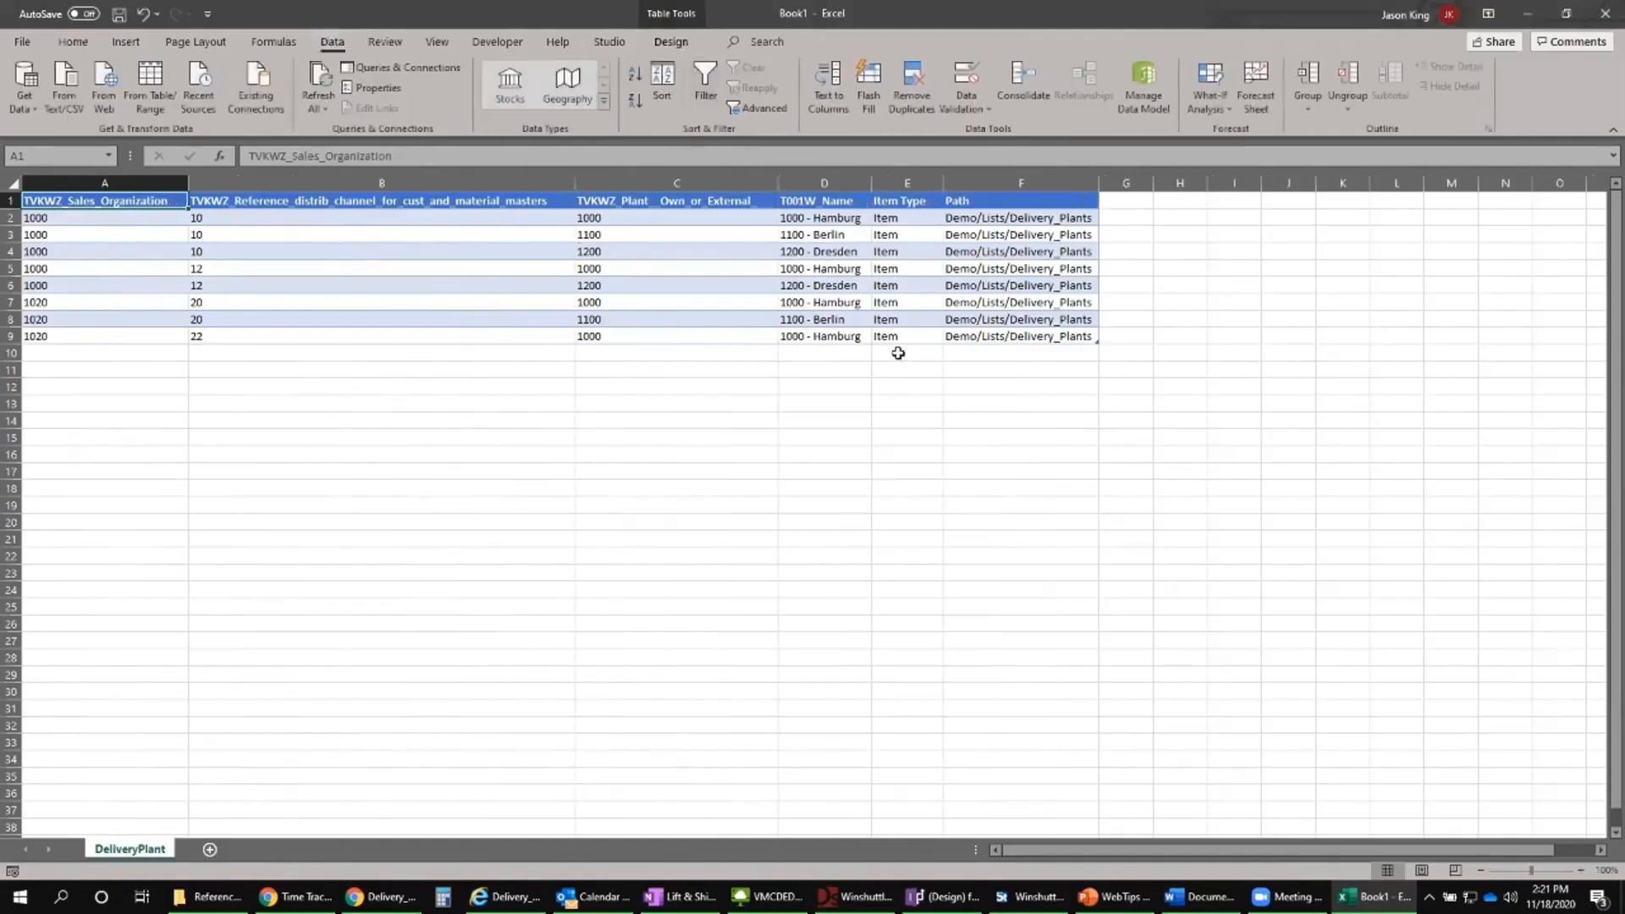
{"action": "left_click_drag", "start_coordinate": [907, 183], "coordinate": [1001, 172]}
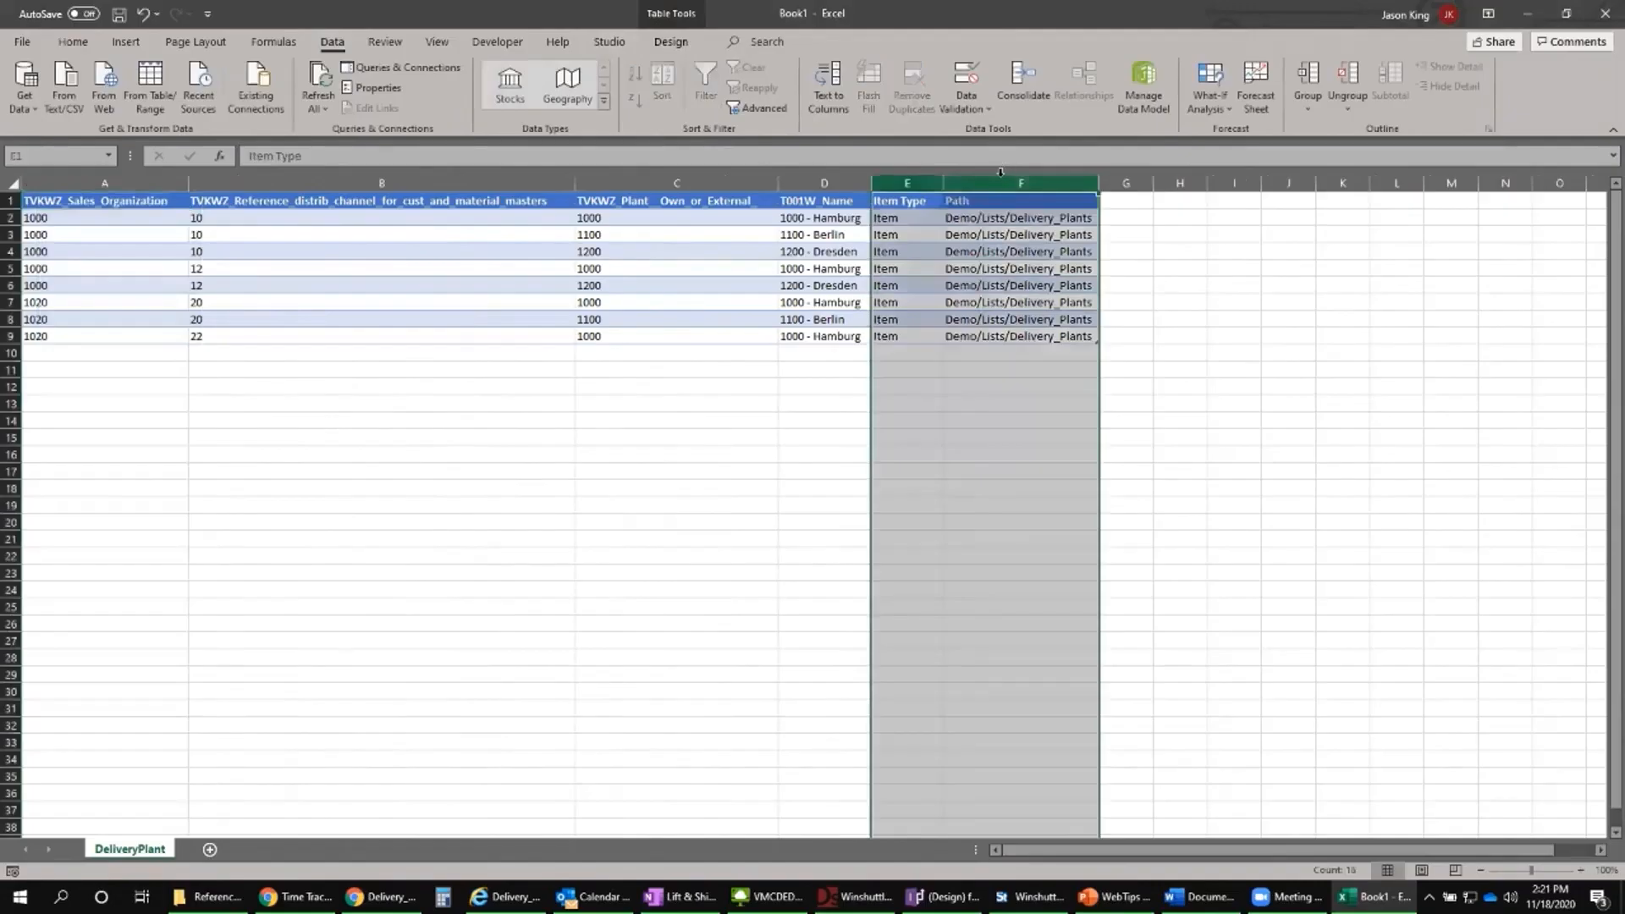
{"action": "right_click", "coordinate": [911, 183]}
{"action": "left_click", "coordinate": [975, 373]}
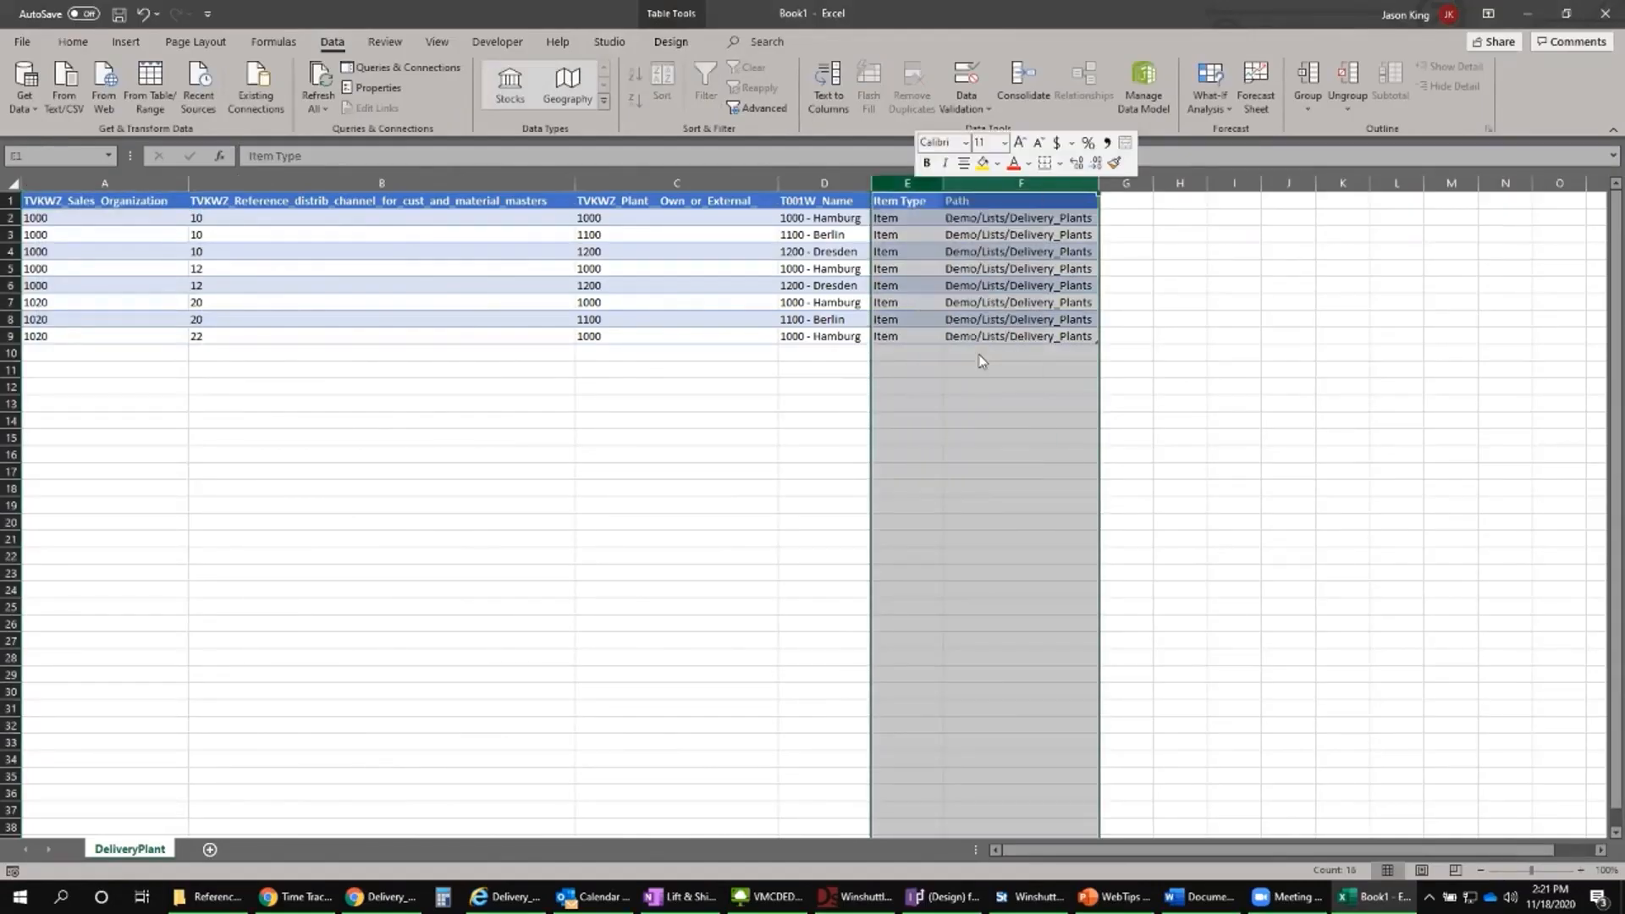
{"action": "left_click", "coordinate": [900, 201]}
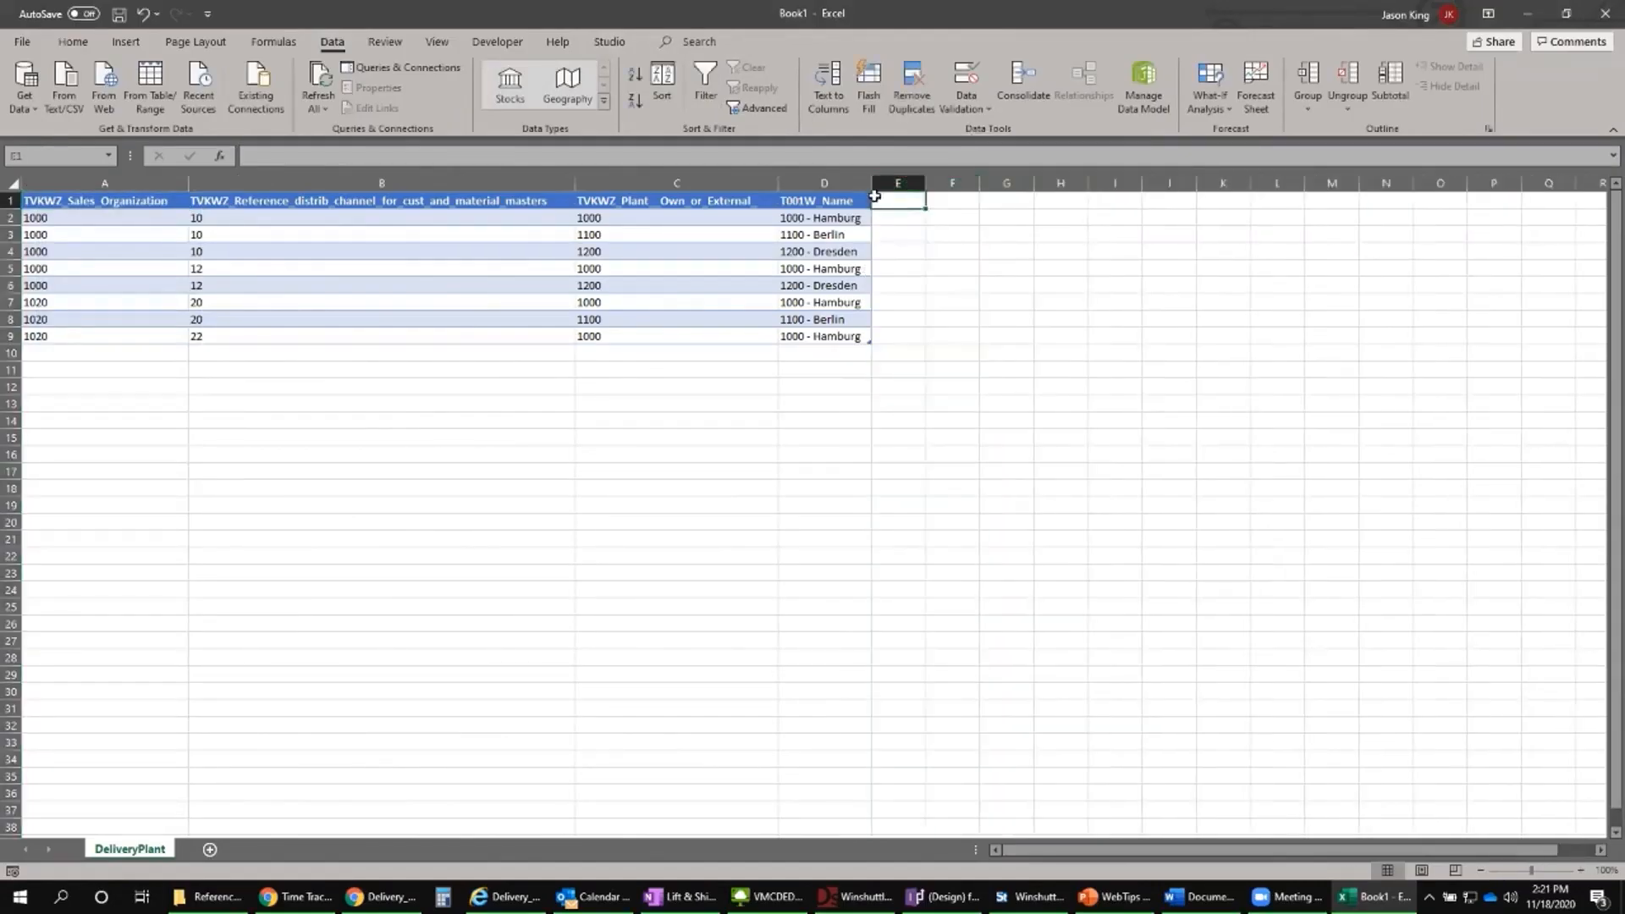
{"action": "double_click", "coordinate": [871, 180]}
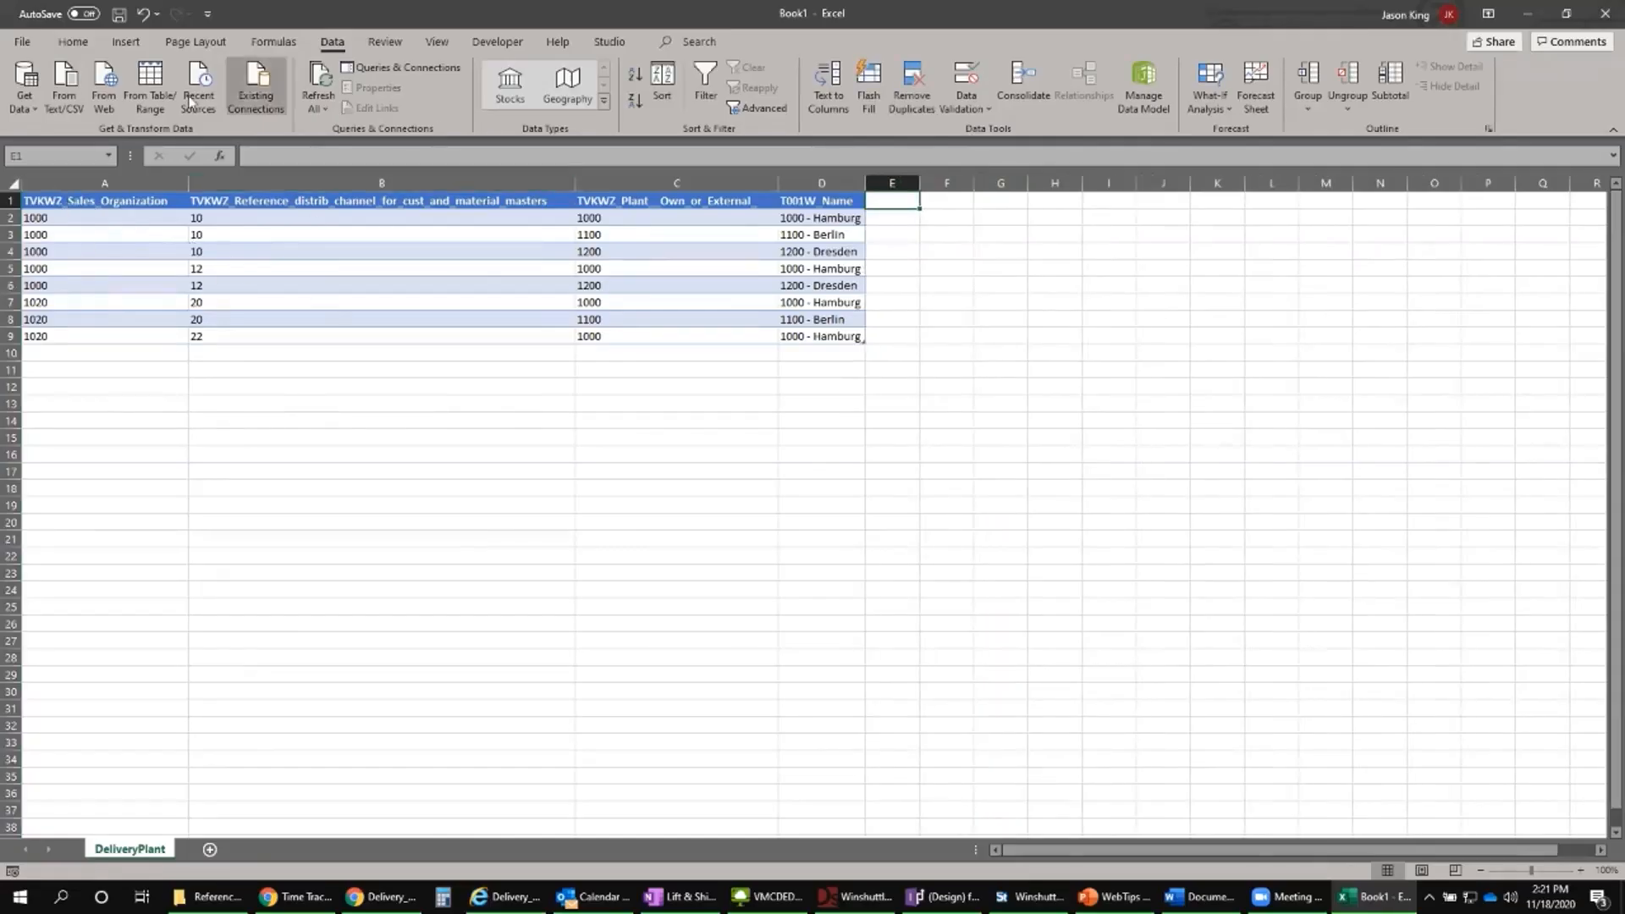
Step: Save the workbook as DeliveryPlant in Excel Workbook (*.xlsx) format in the Reference Data List Demo folder
{"action": "left_click", "coordinate": [24, 41]}
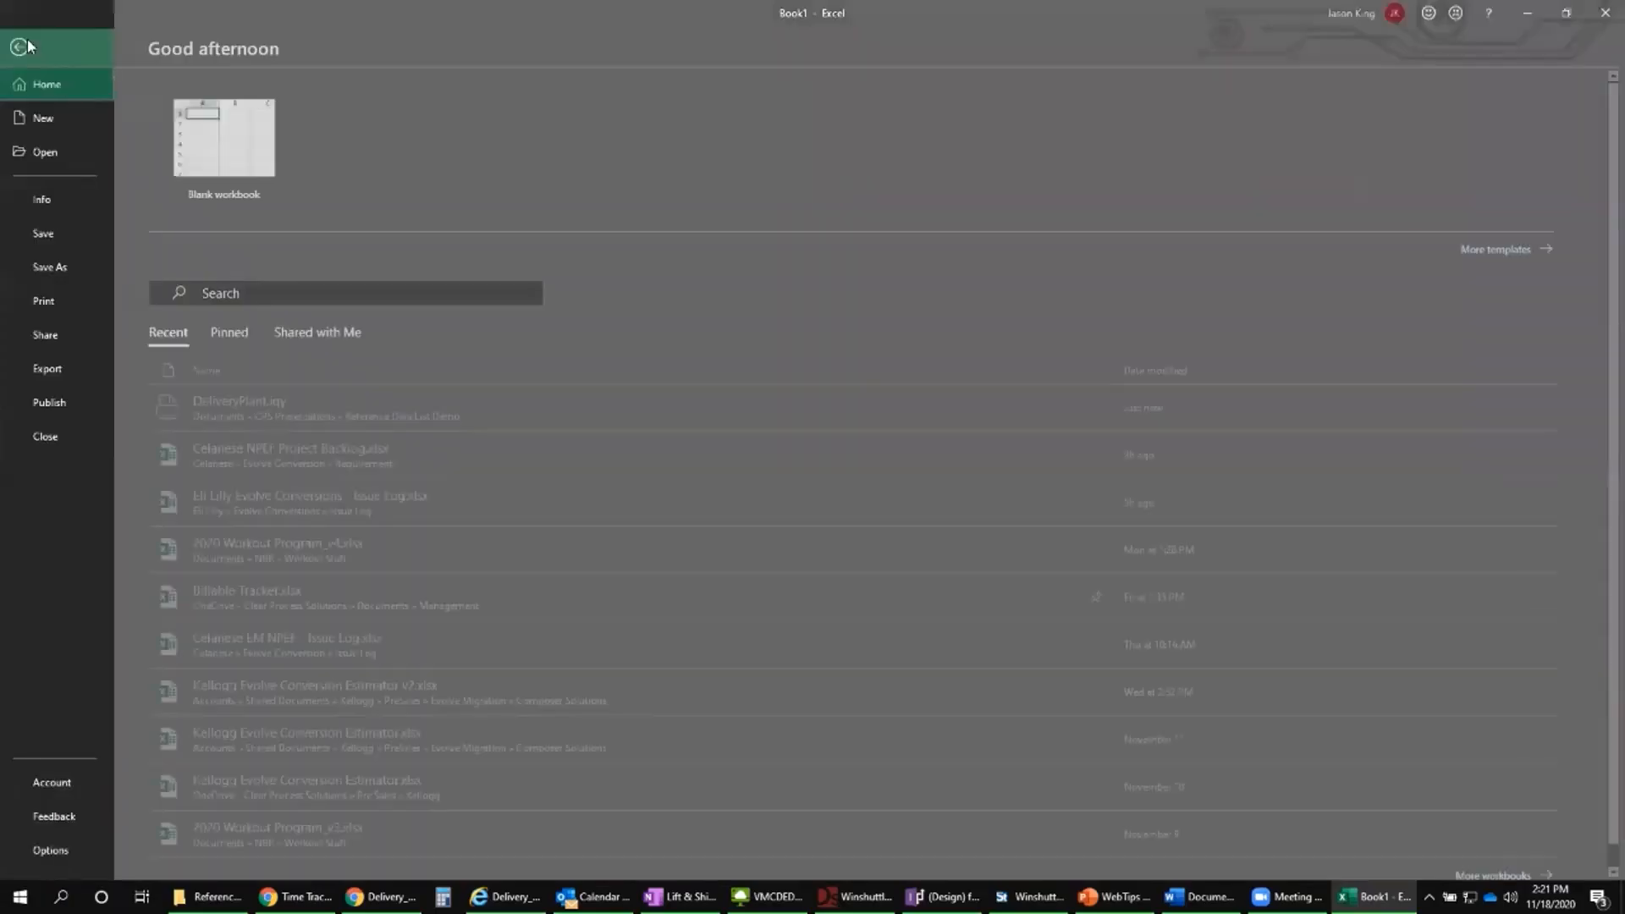
{"action": "left_click", "coordinate": [54, 267]}
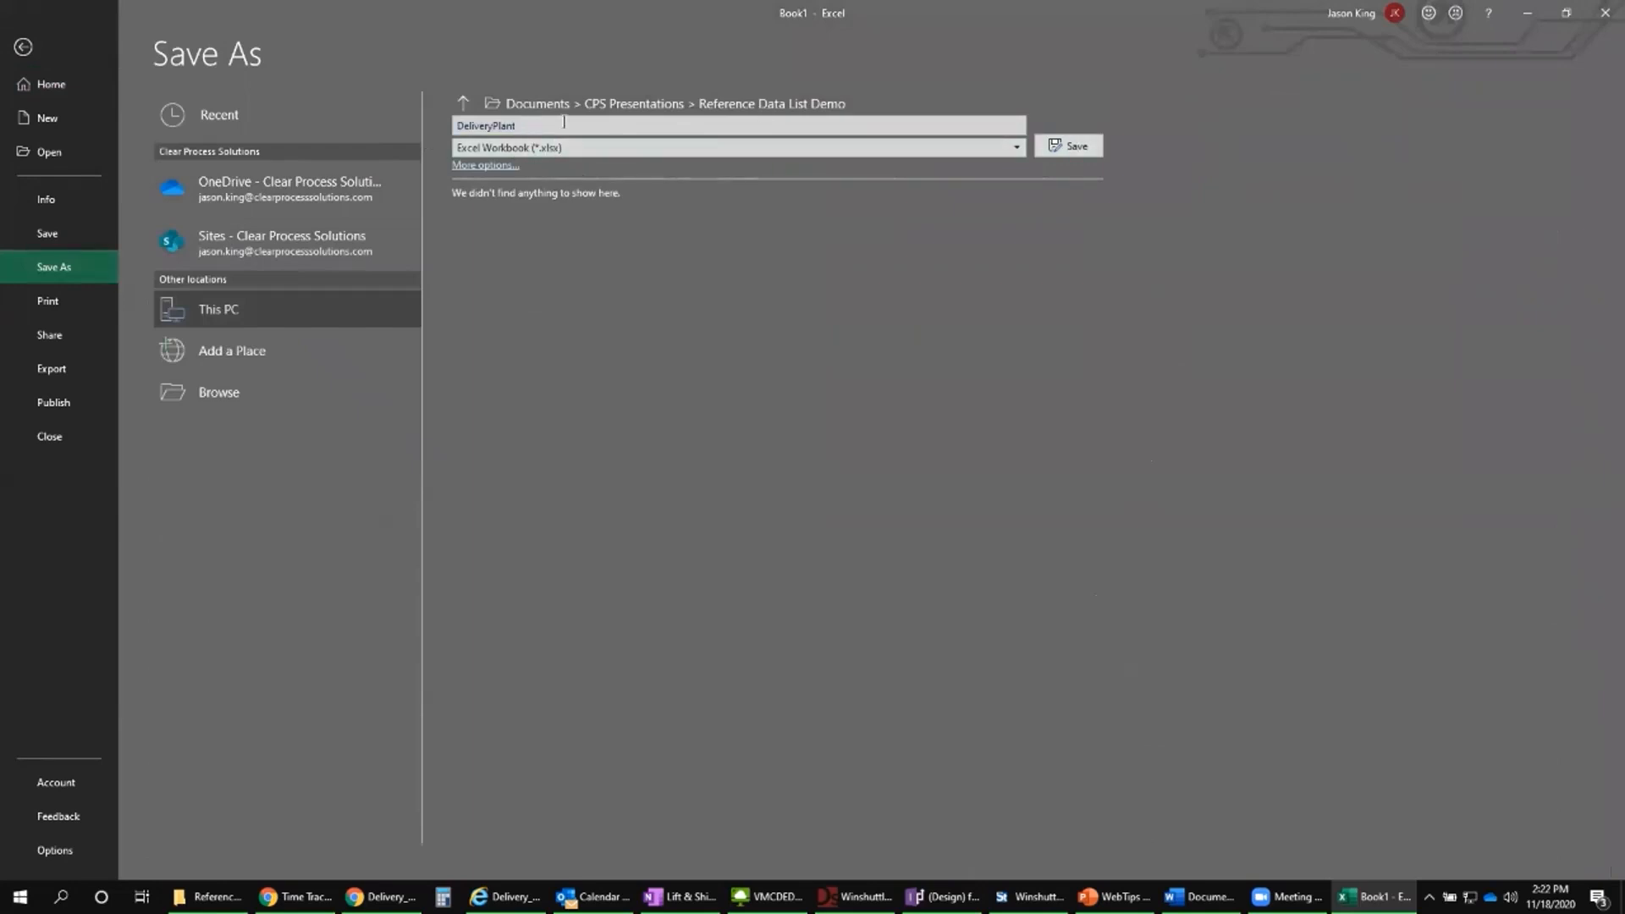
{"action": "left_click", "coordinate": [1076, 148]}
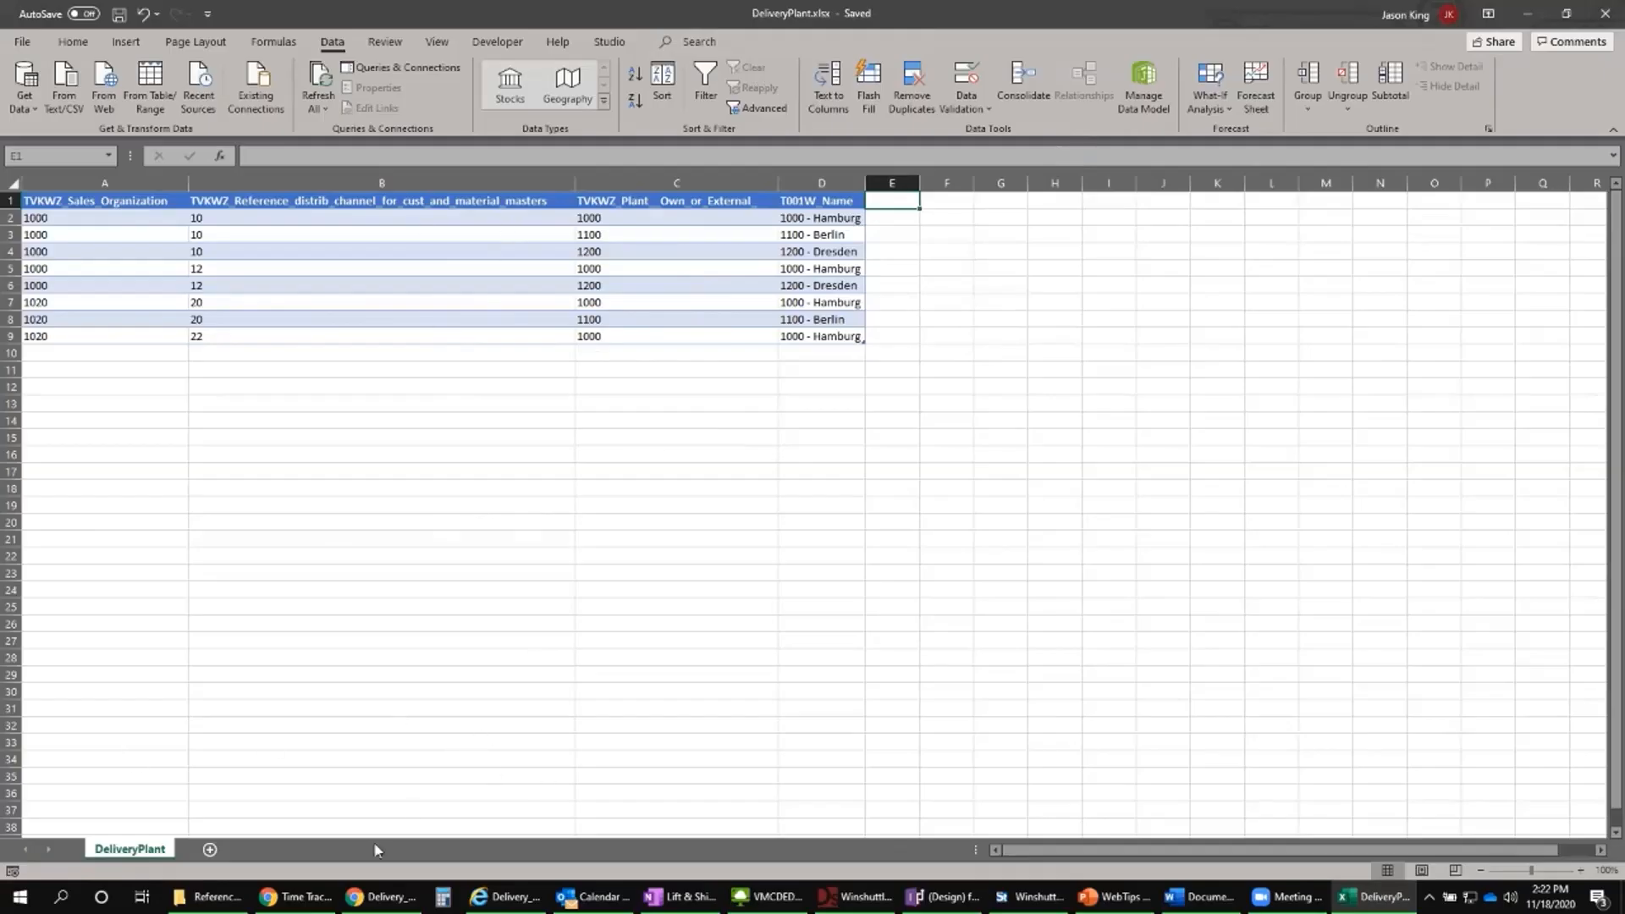
Step: Switch to Winshuttle Evolve in the browser and start adding a new schema to the Reference Data Lists solutions
{"action": "mouse_move", "coordinate": [292, 896]}
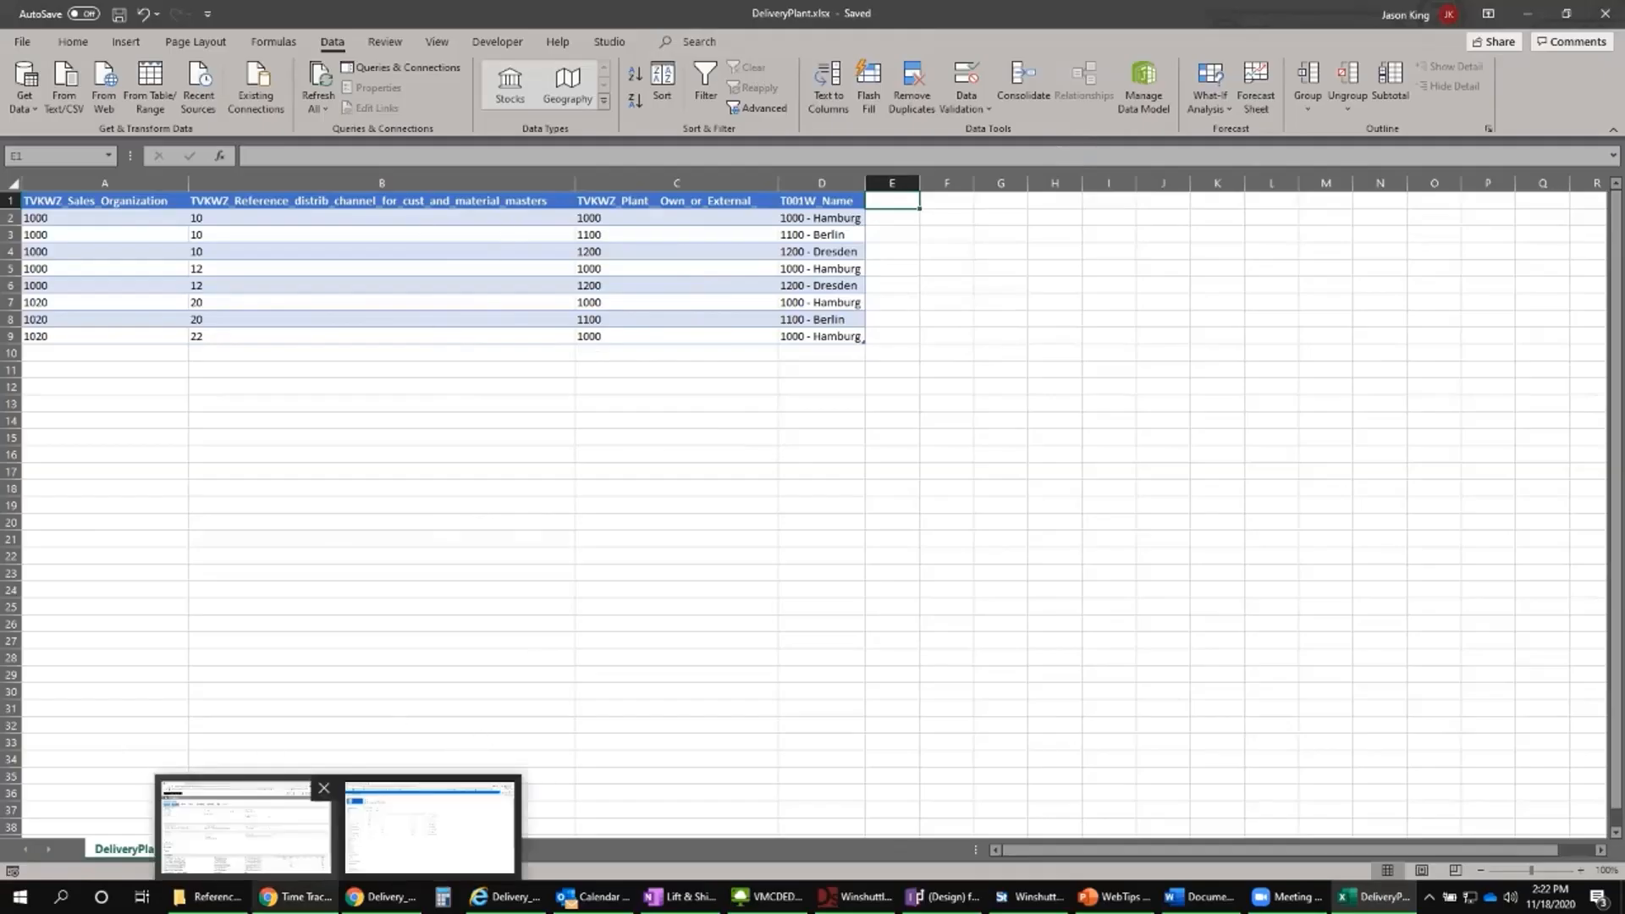
{"action": "left_click", "coordinate": [429, 825]}
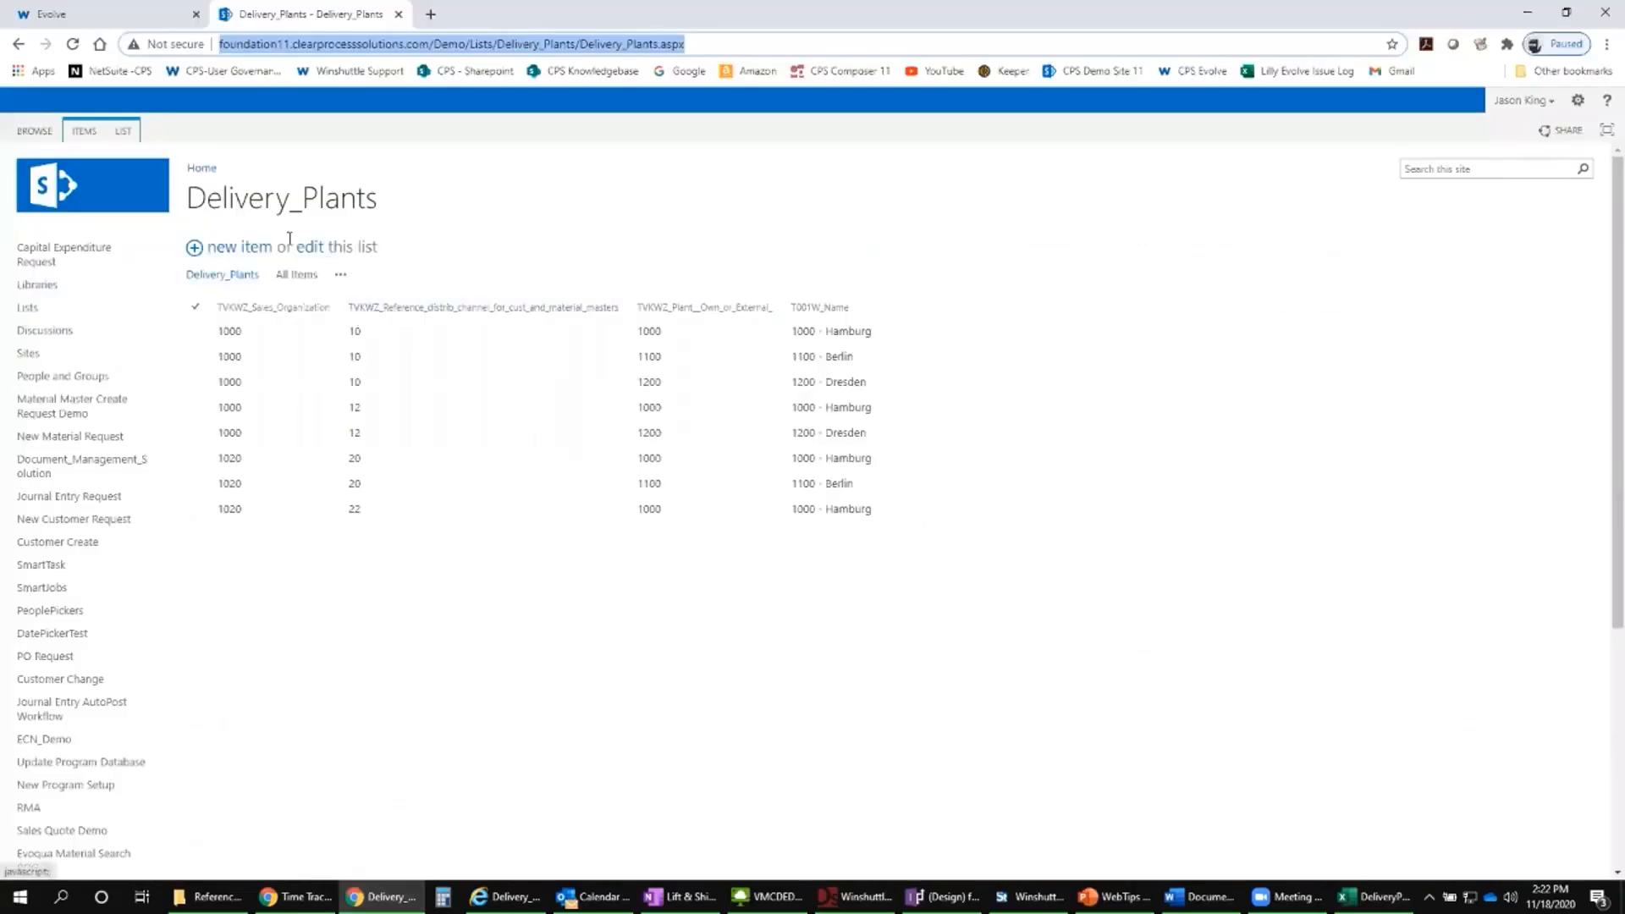
{"action": "left_click", "coordinate": [101, 15]}
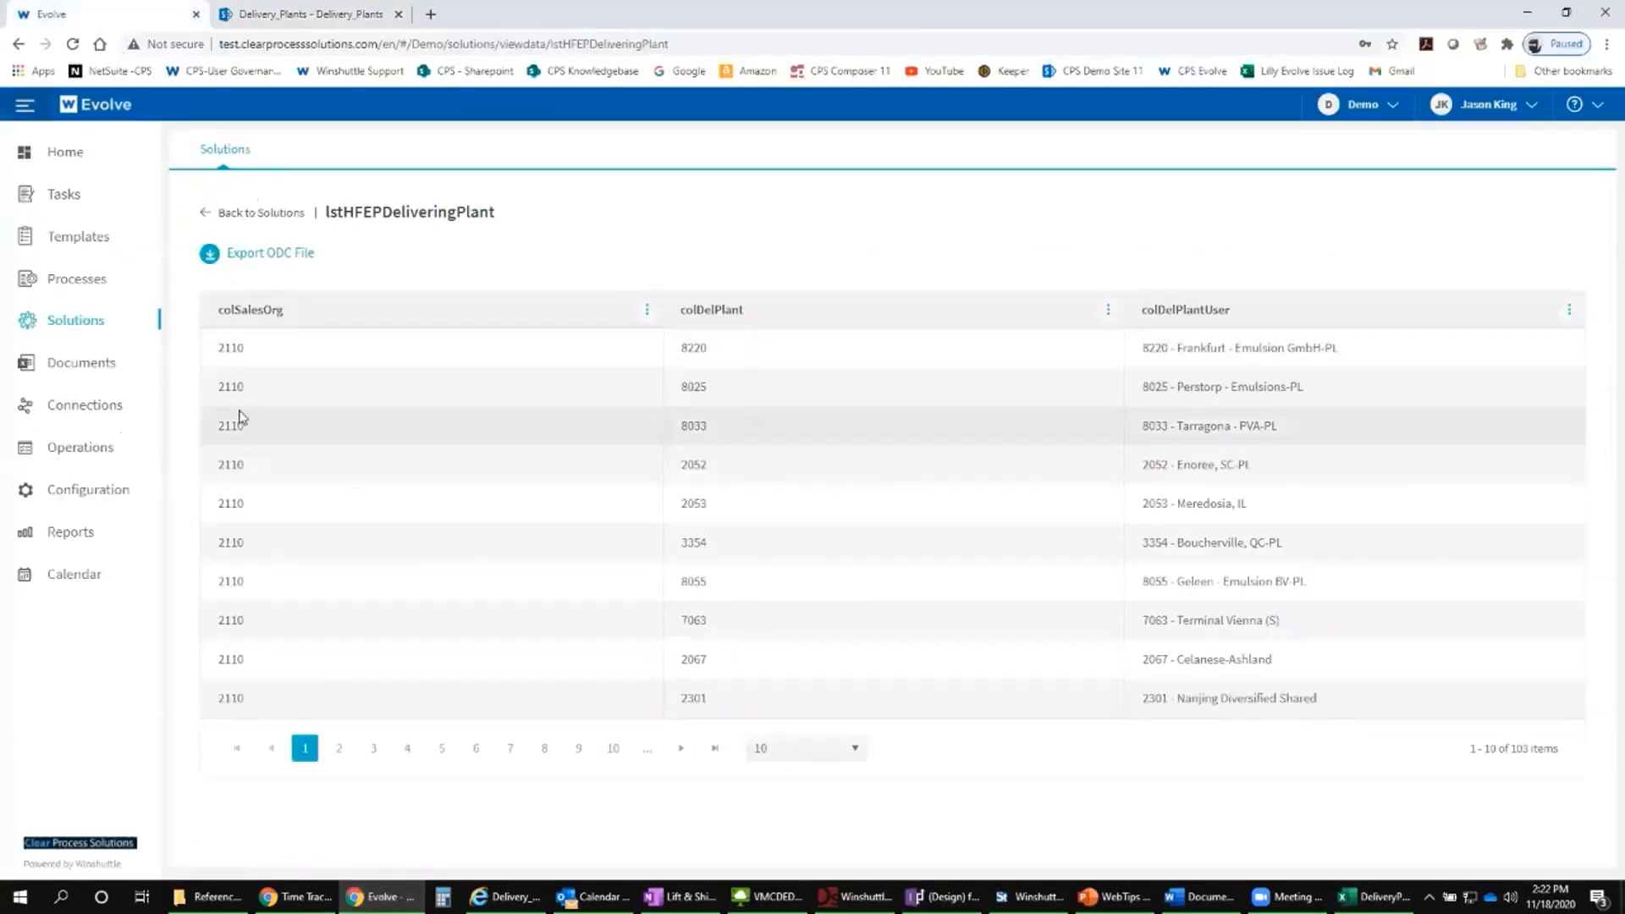
{"action": "left_click", "coordinate": [78, 323]}
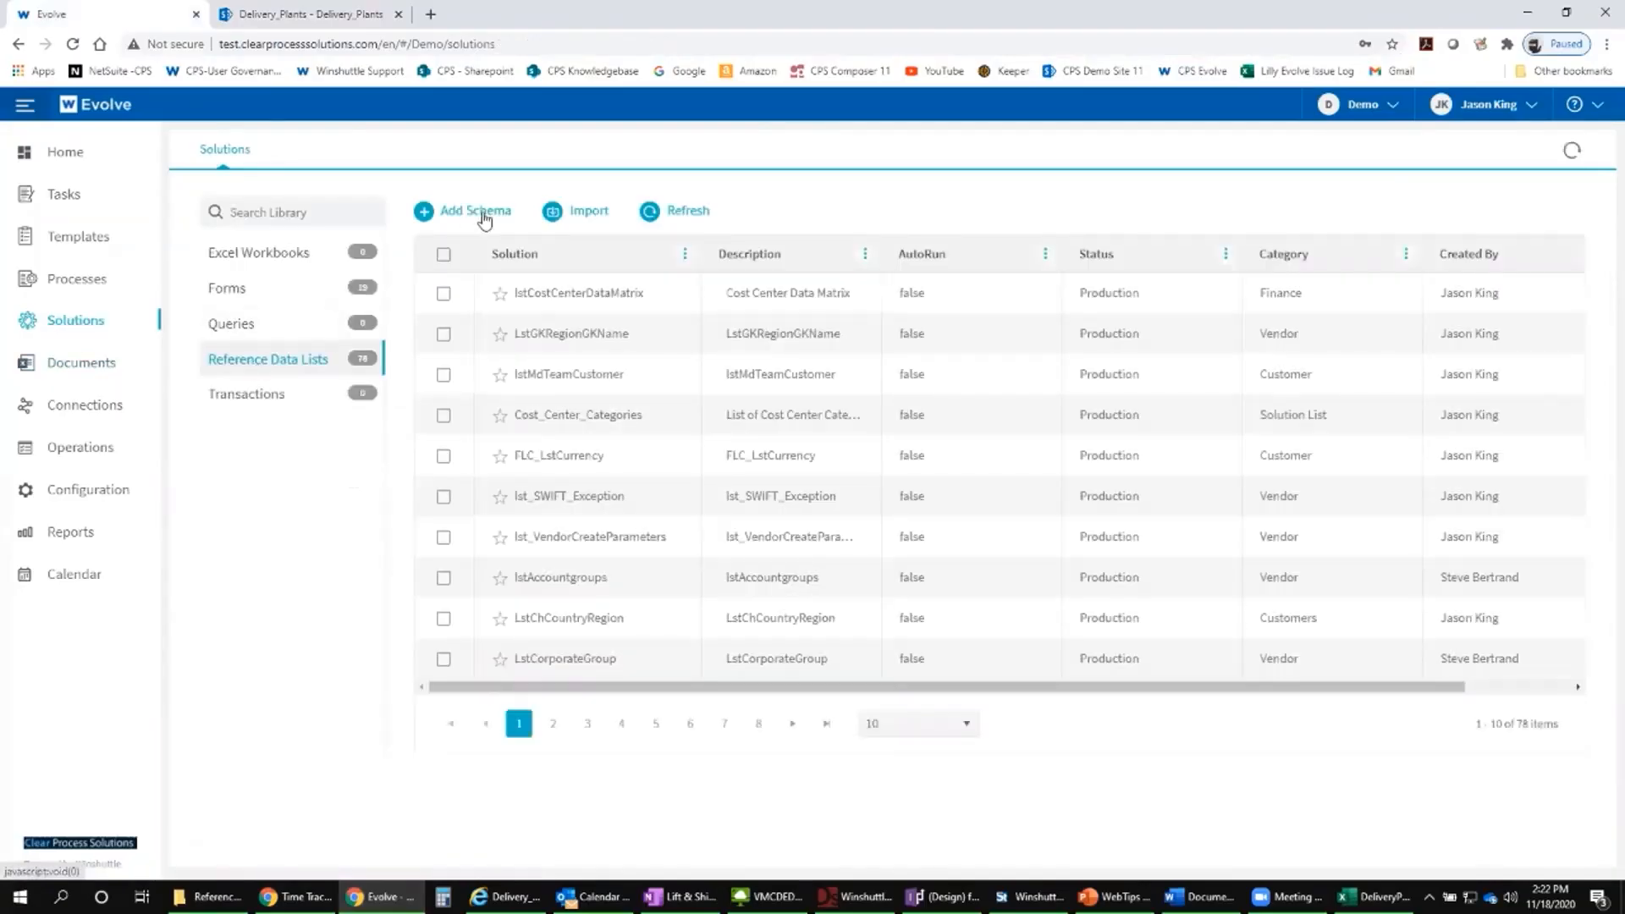
{"action": "left_click", "coordinate": [473, 217]}
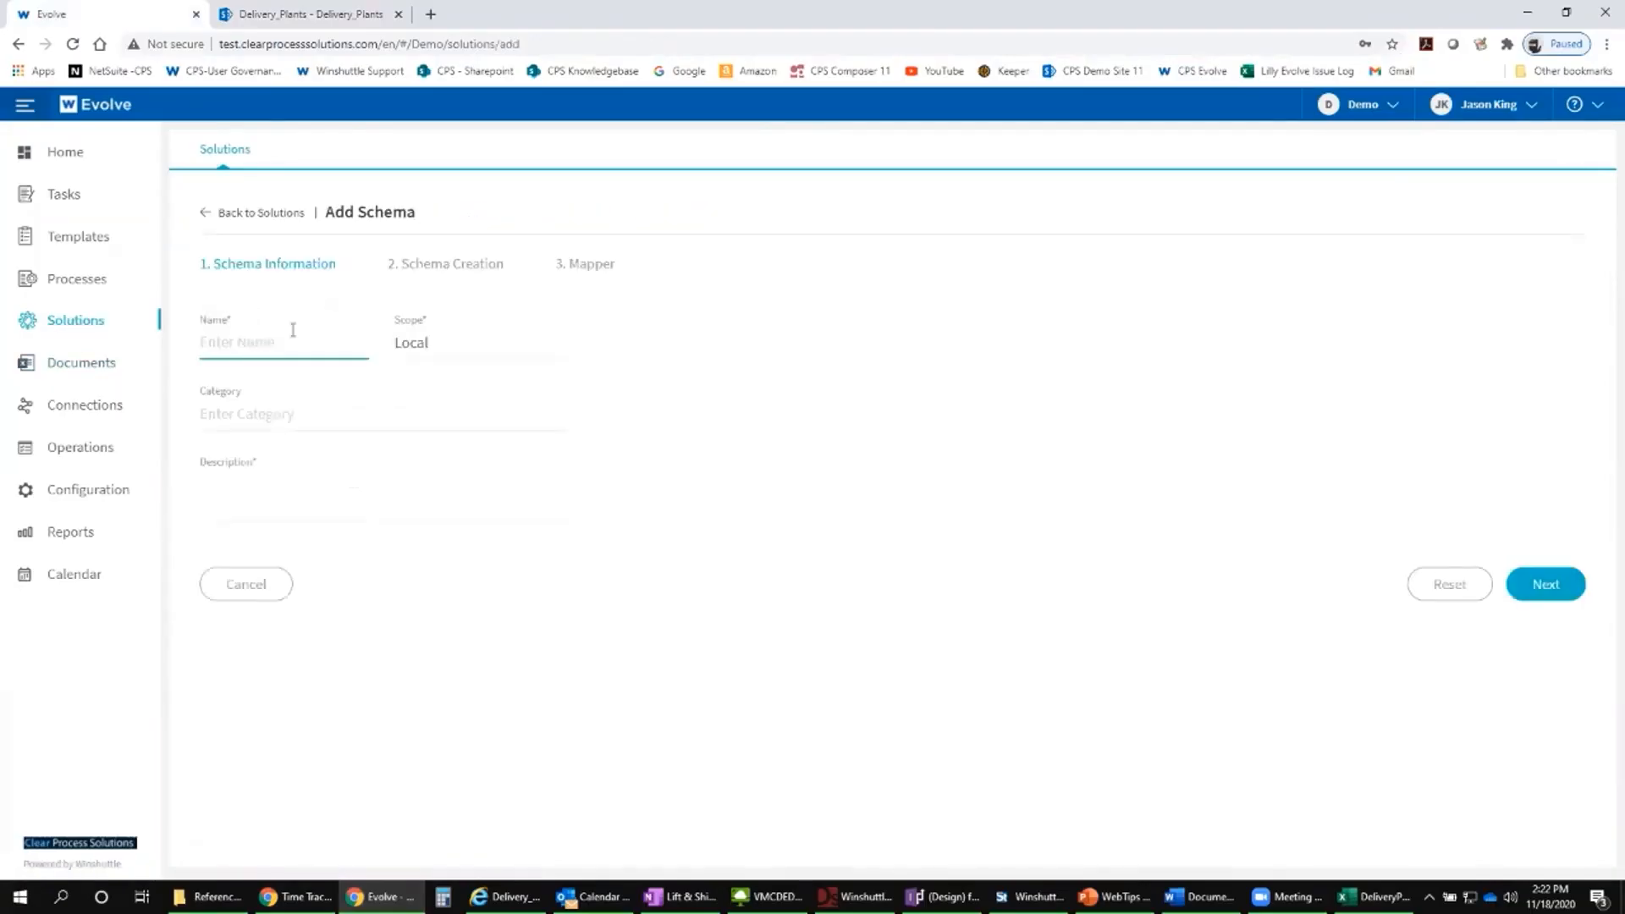
Step: Name the schema DelPlantDEMO and set its category to DEMO
{"action": "type", "text": "DelPlantDEMO"}
{"action": "left_click", "coordinate": [328, 418]}
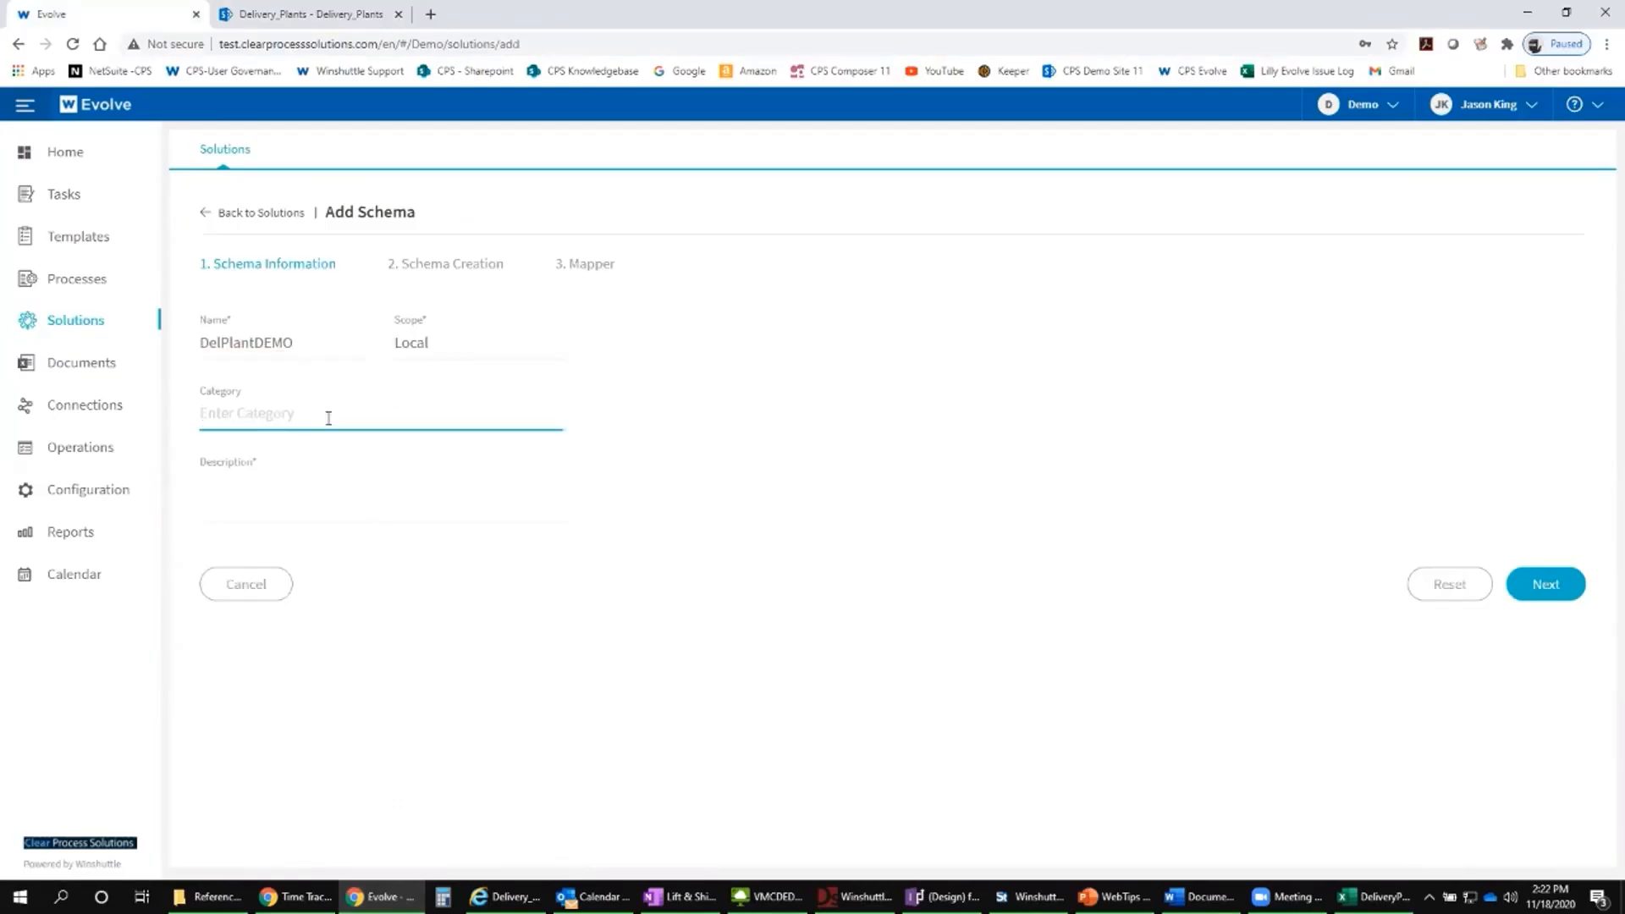
{"action": "type", "text": "DEMO"}
Step: Enter the description "Delivery Plant RDL for WebTips Demo." and continue to schema creation
{"action": "left_click", "coordinate": [251, 512]}
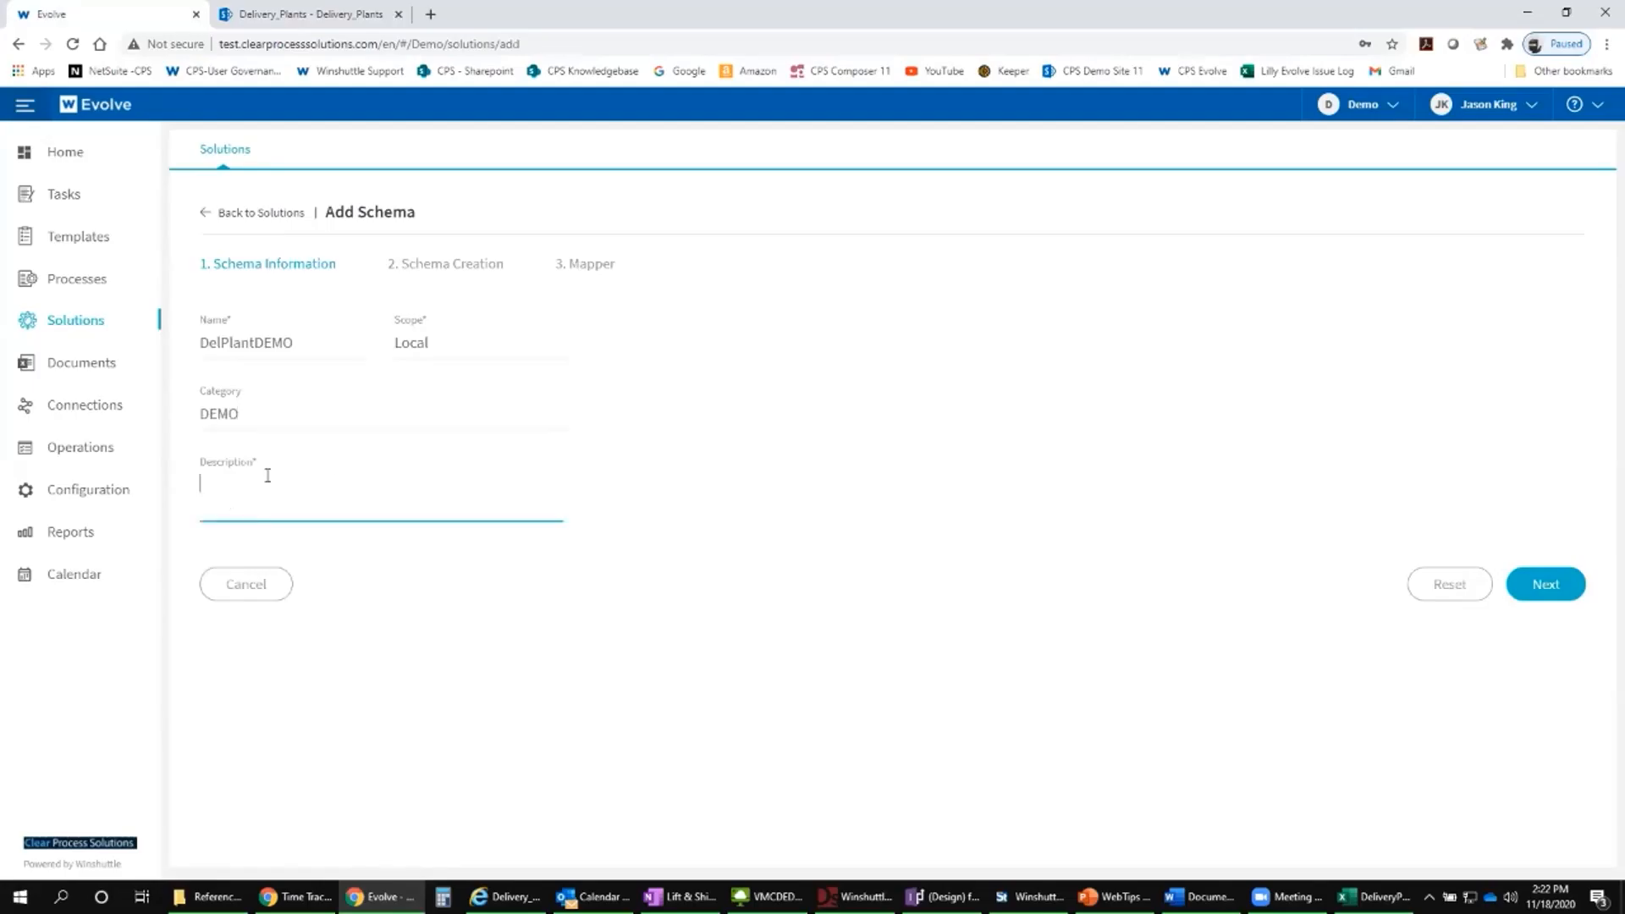
{"action": "left_click_drag", "start_coordinate": [303, 347], "coordinate": [188, 348]}
{"action": "key", "text": "ctrl+c"}
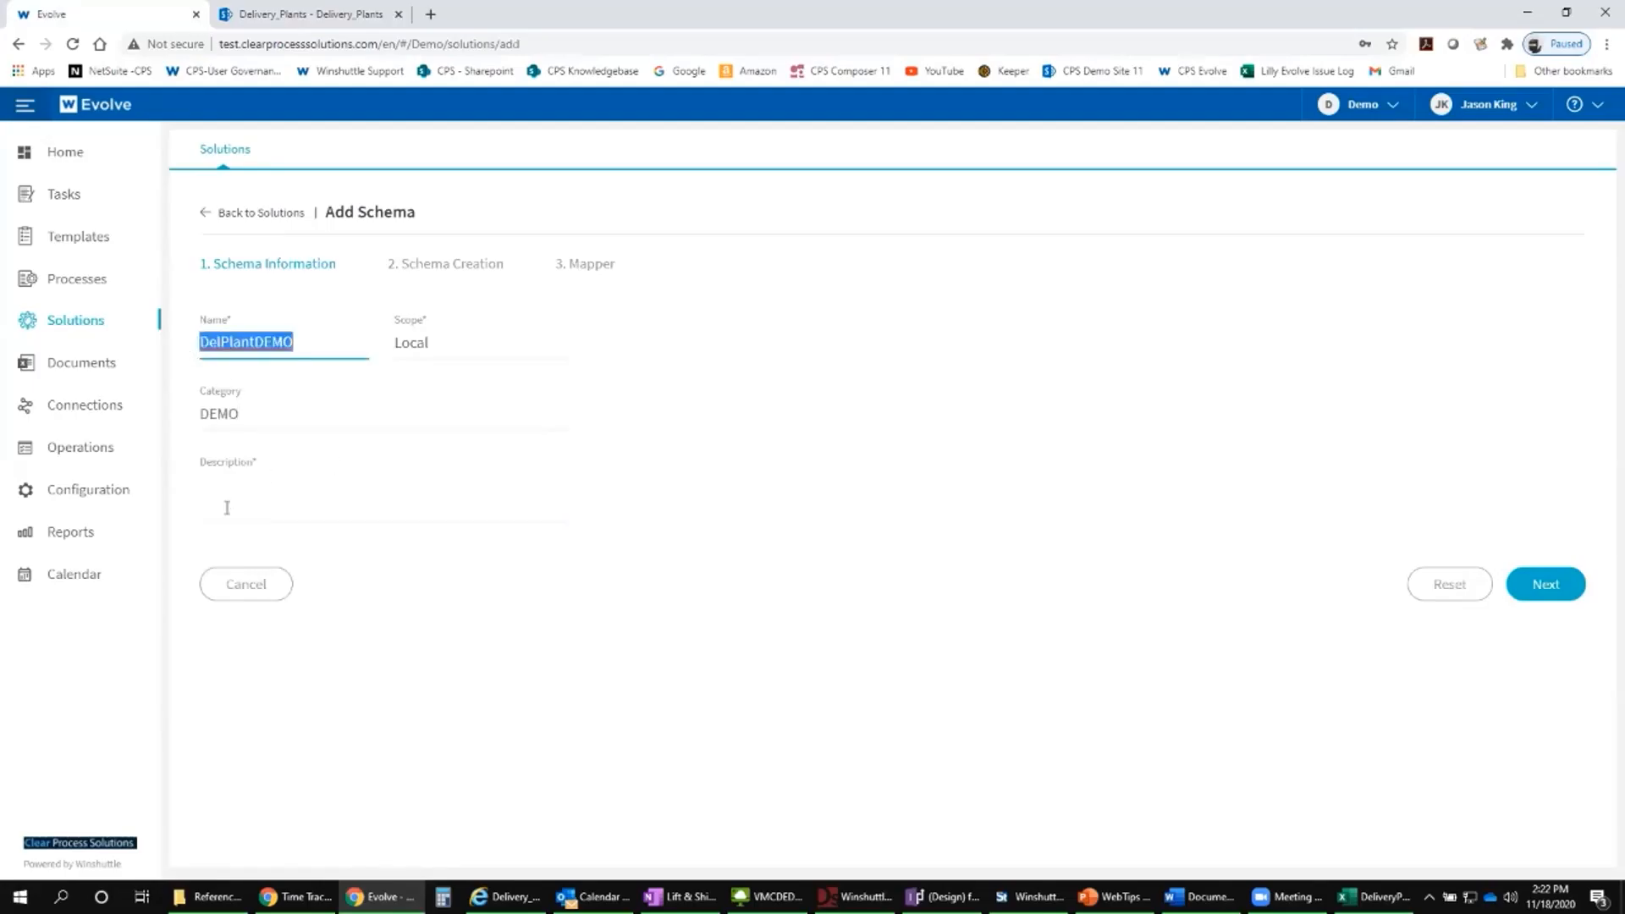
{"action": "left_click", "coordinate": [225, 504]}
{"action": "key", "text": "ctrl+v"}
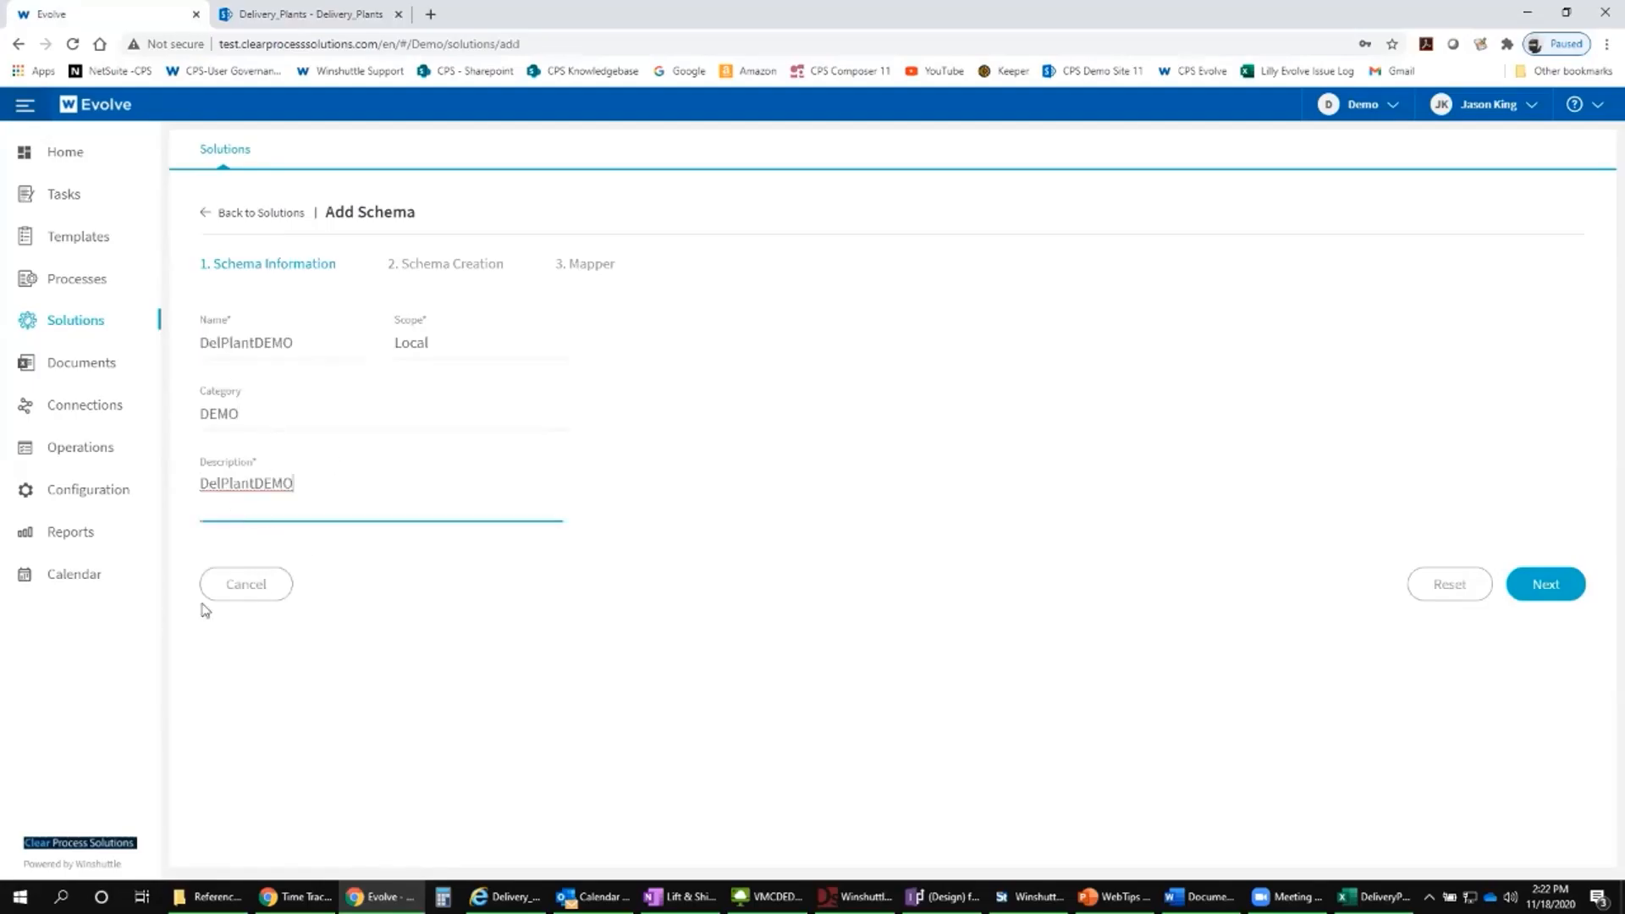
{"action": "left_click_drag", "start_coordinate": [209, 483], "coordinate": [385, 474]}
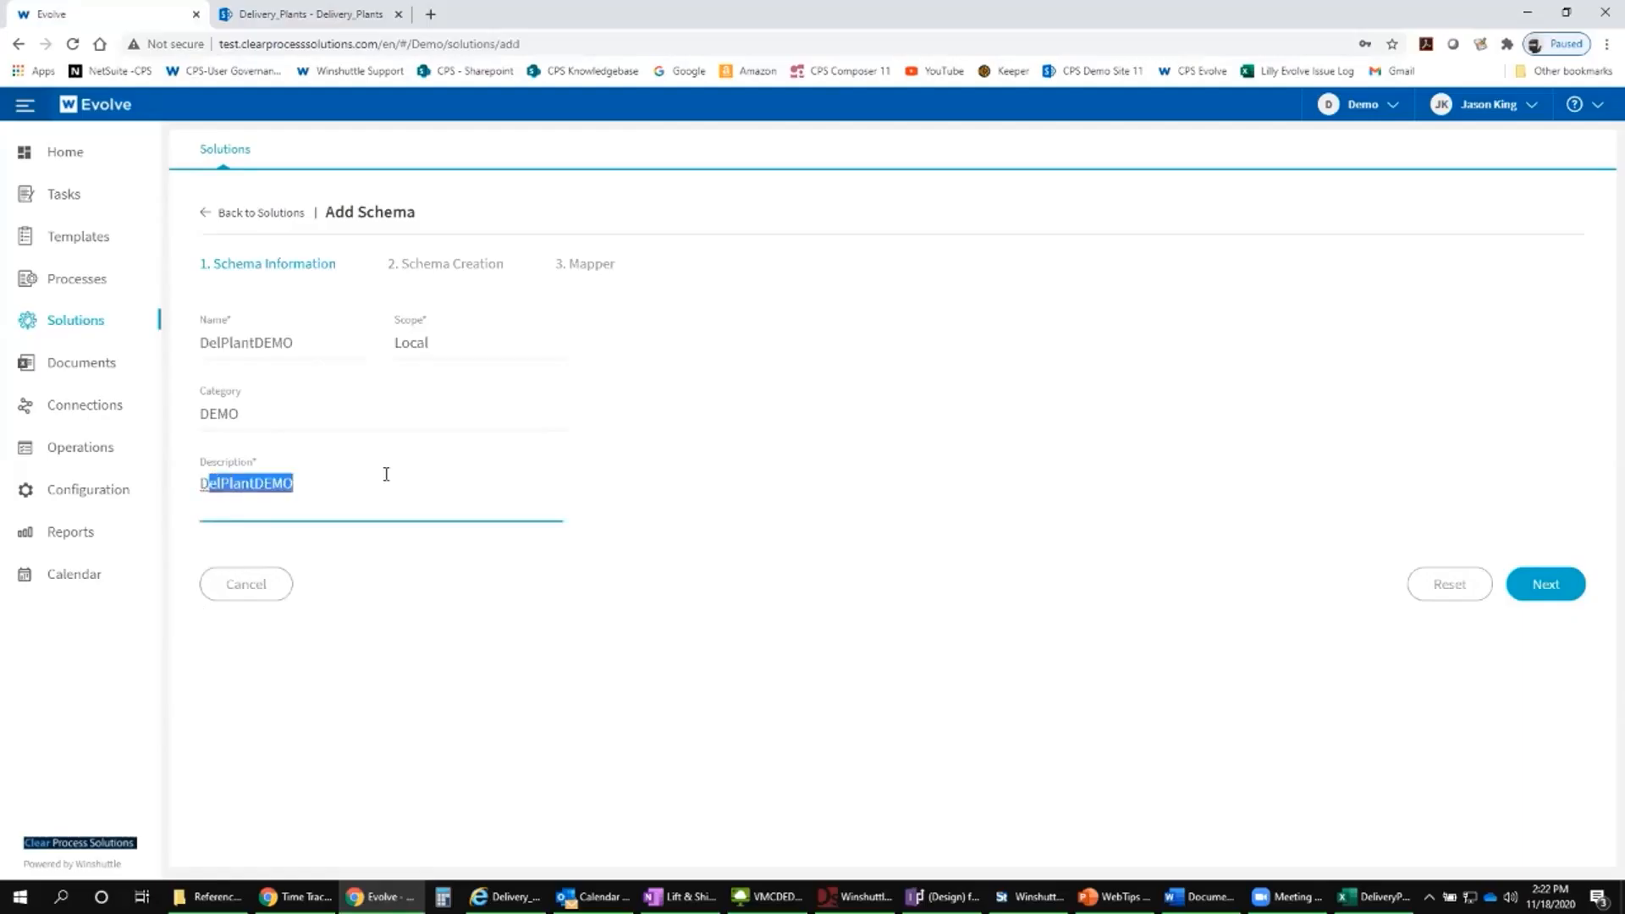
{"action": "type", "text": "elivery Plant"}
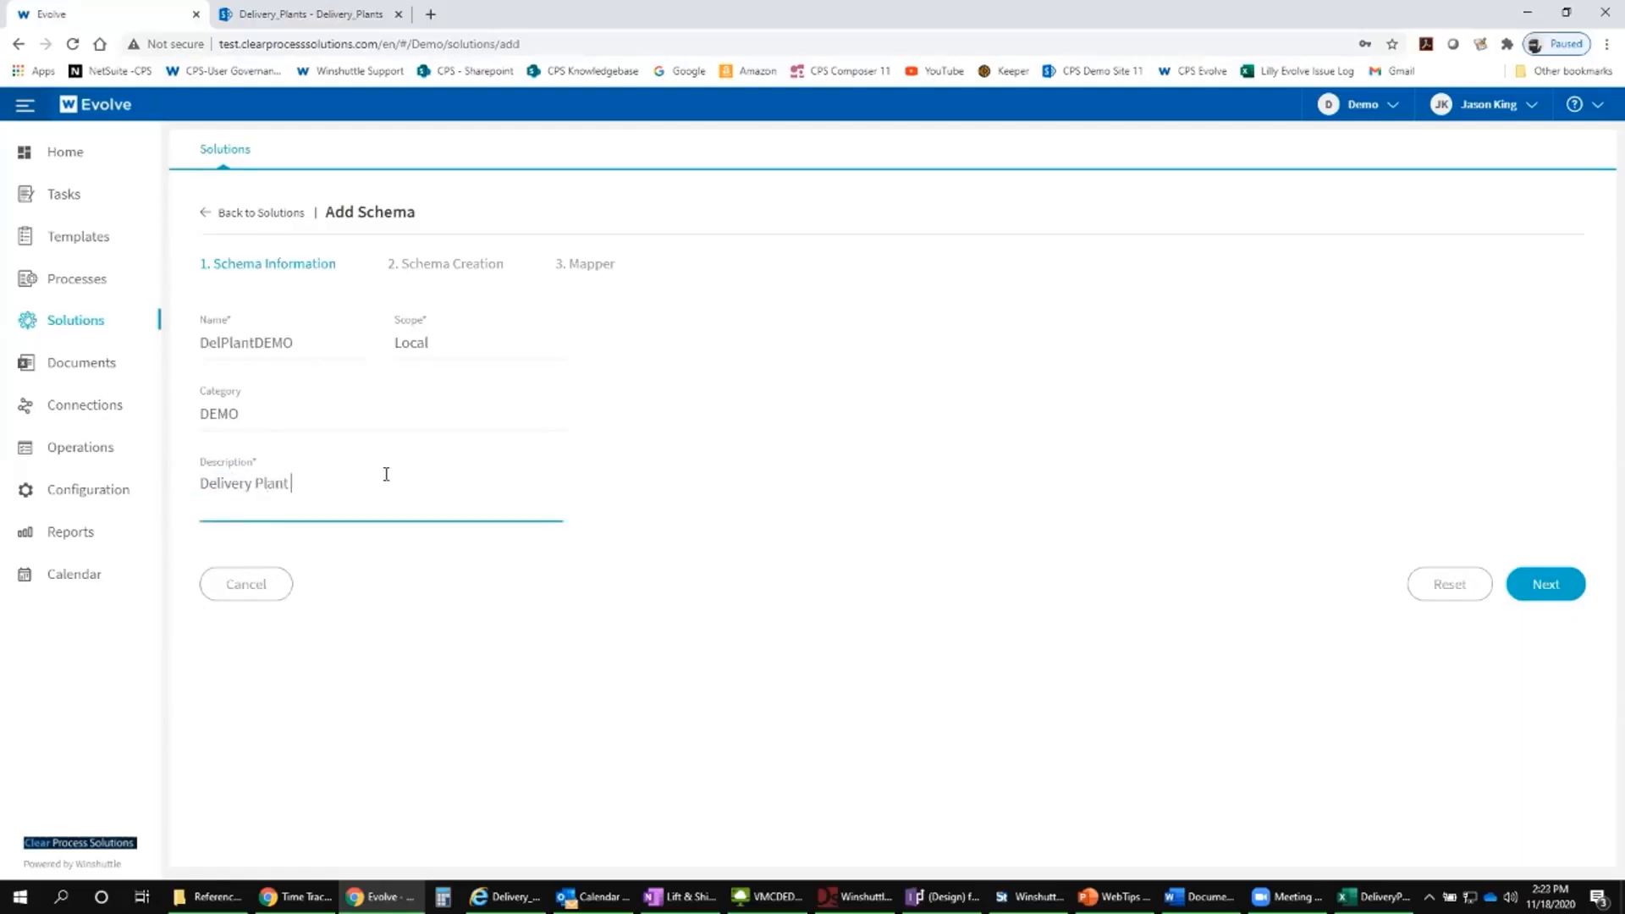
{"action": "type", "text": " RDL for WebTips Demo."}
{"action": "left_click", "coordinate": [1546, 584]}
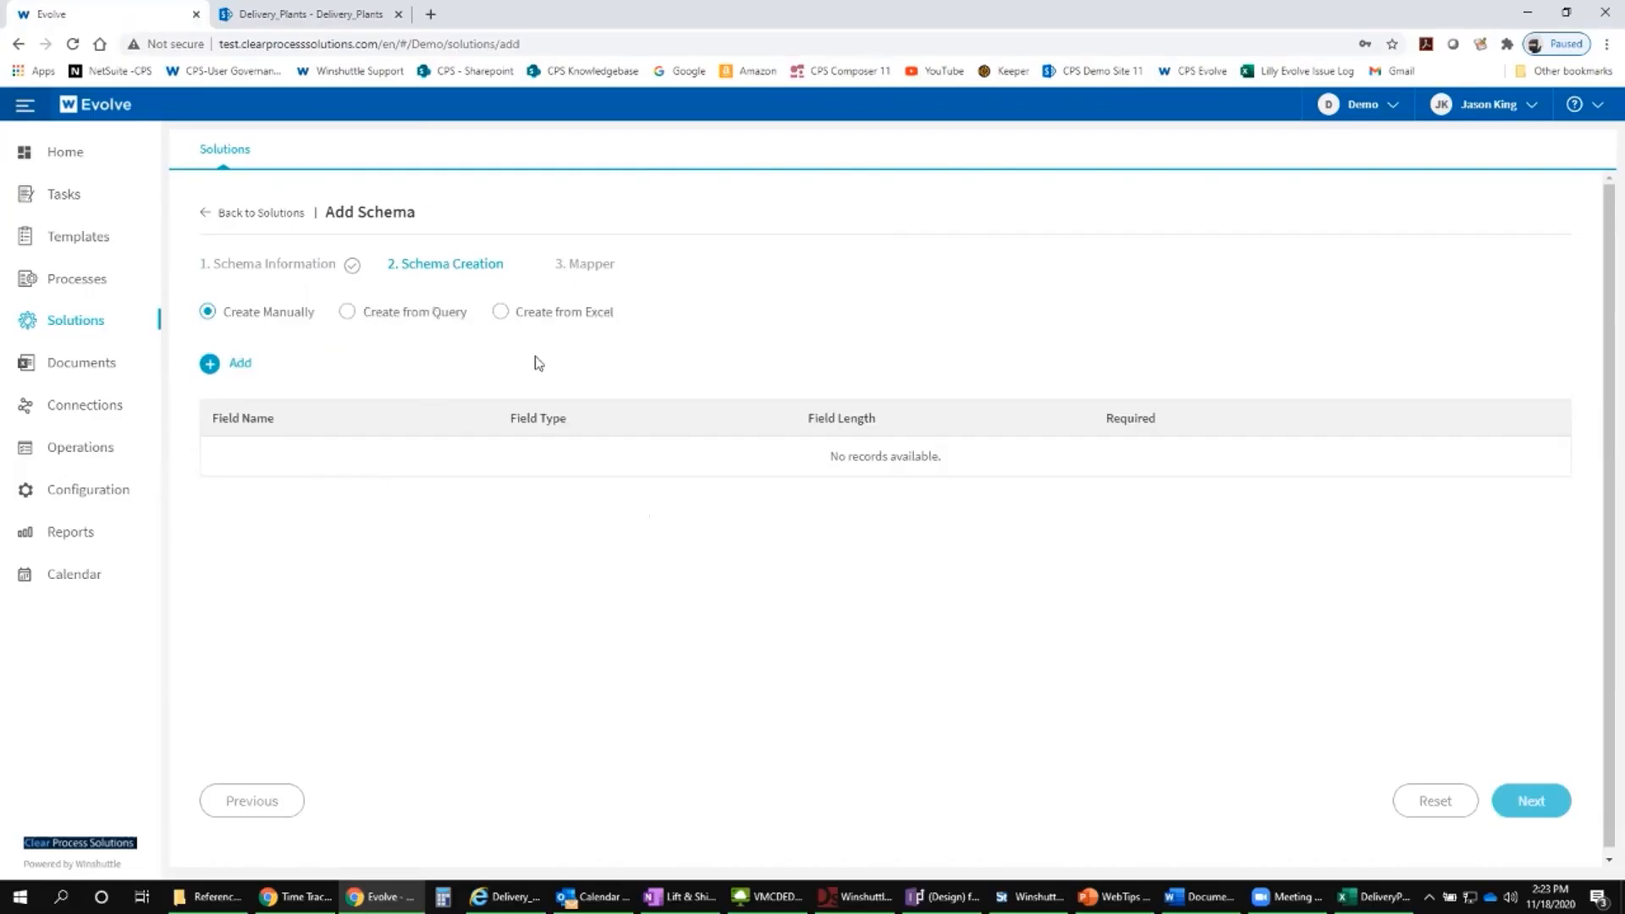
Step: Create the schema from Excel, loading DeliveryPlant.xlsx from Documents > CPS Presentations > Reference Data List Demo
{"action": "left_click", "coordinate": [500, 314]}
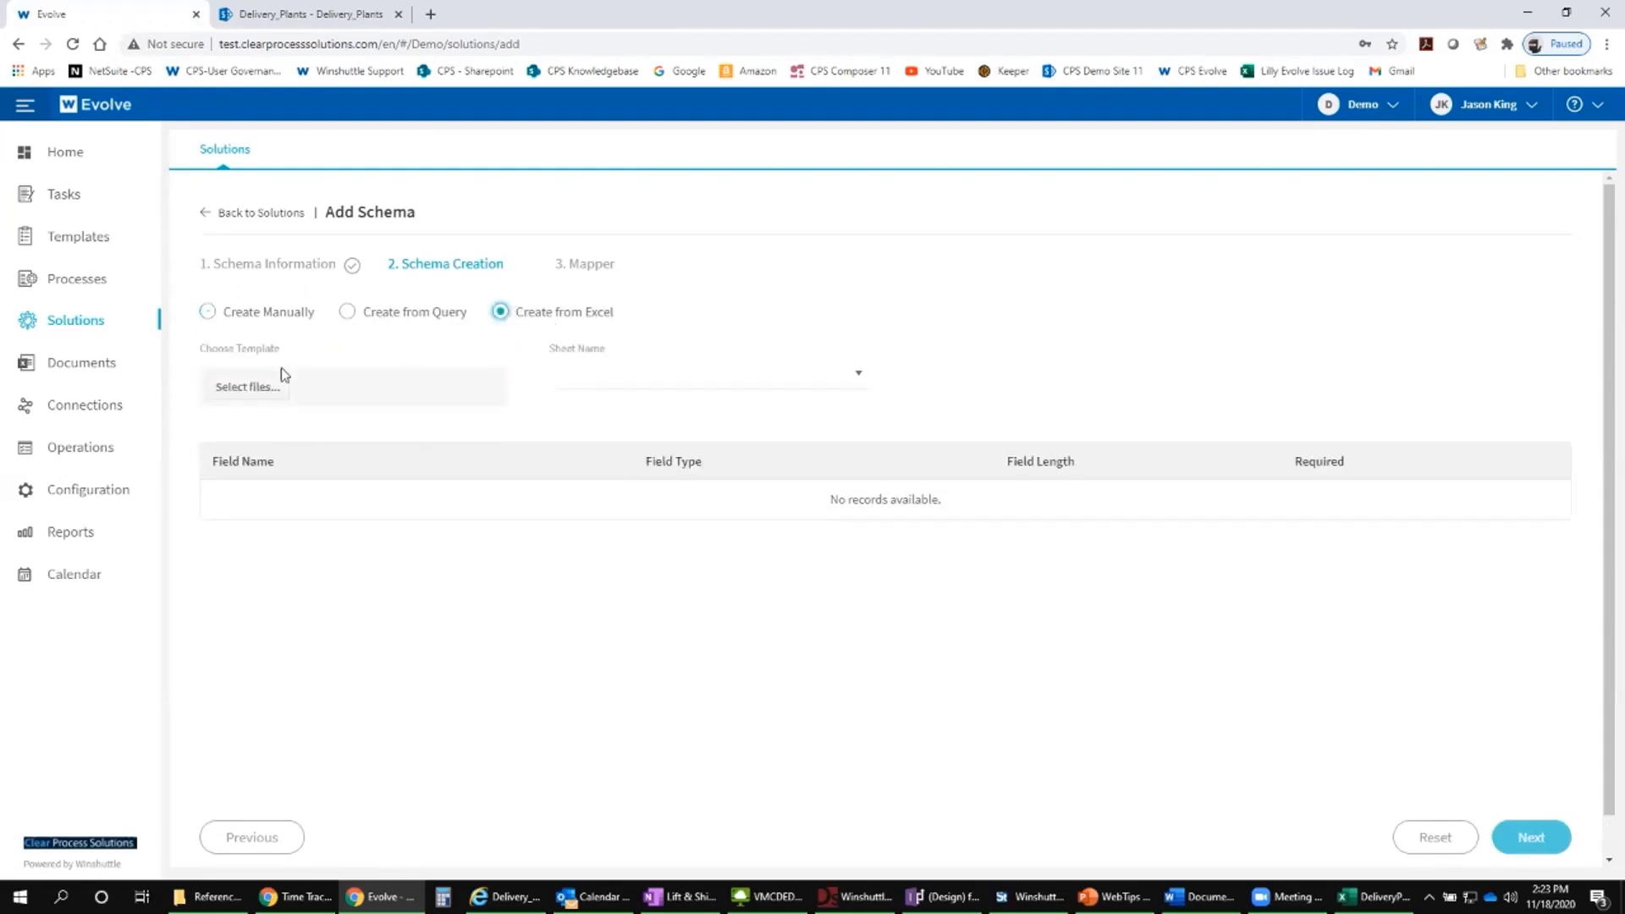
{"action": "left_click", "coordinate": [243, 389]}
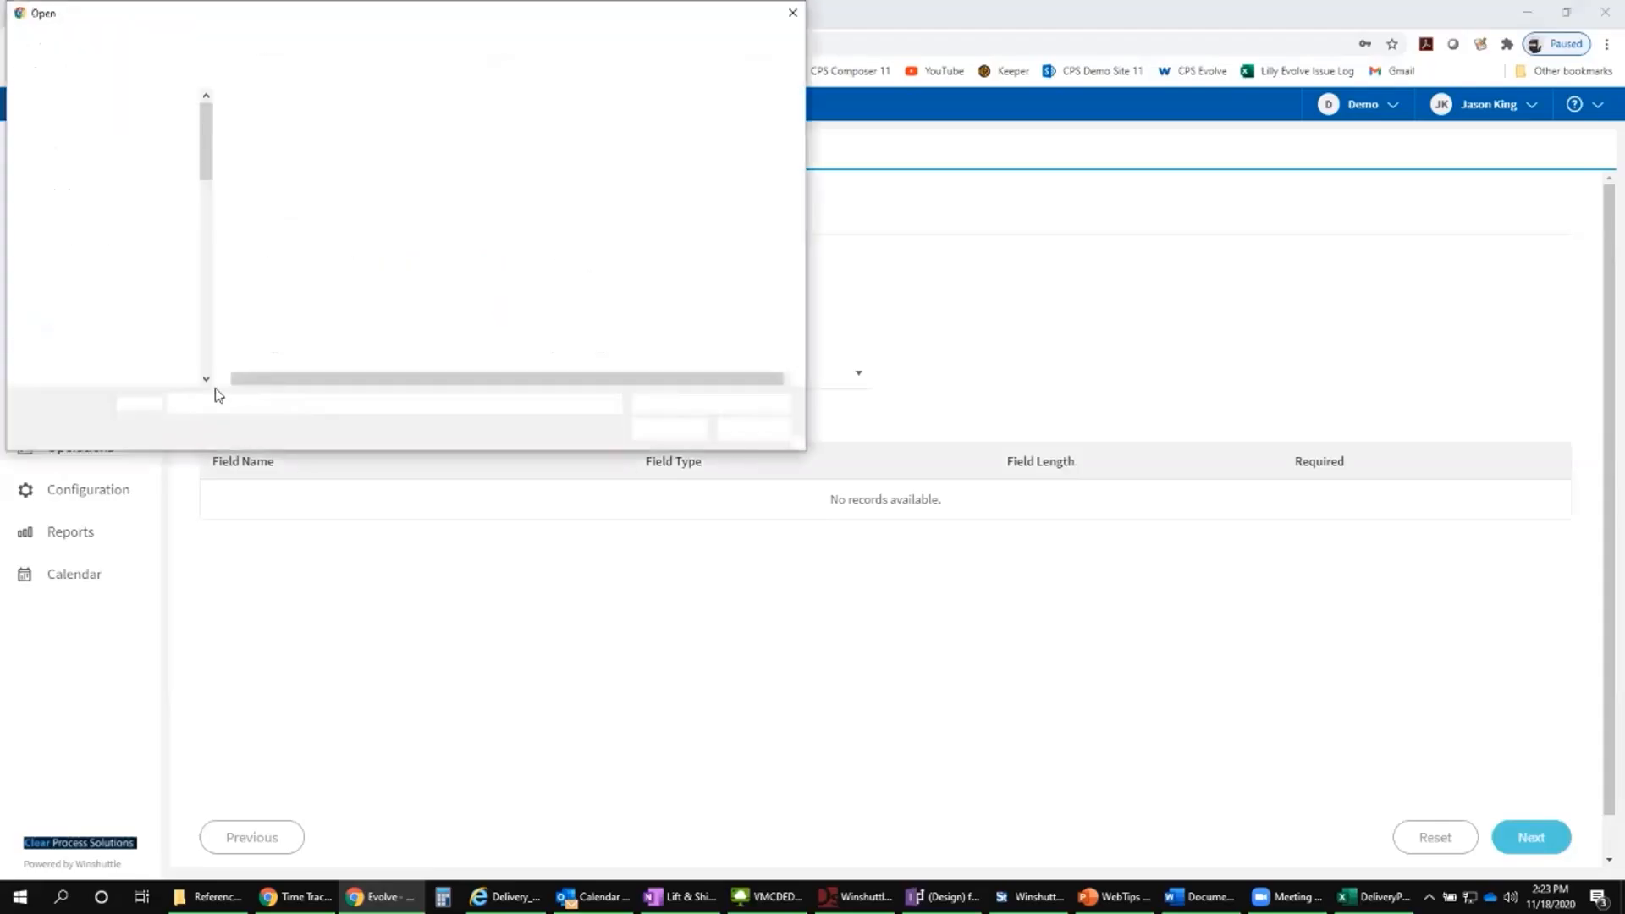
{"action": "scroll", "coordinate": [105, 315], "scroll_direction": "down", "scroll_amount": 1}
{"action": "scroll", "coordinate": [112, 317], "scroll_direction": "down", "scroll_amount": 10}
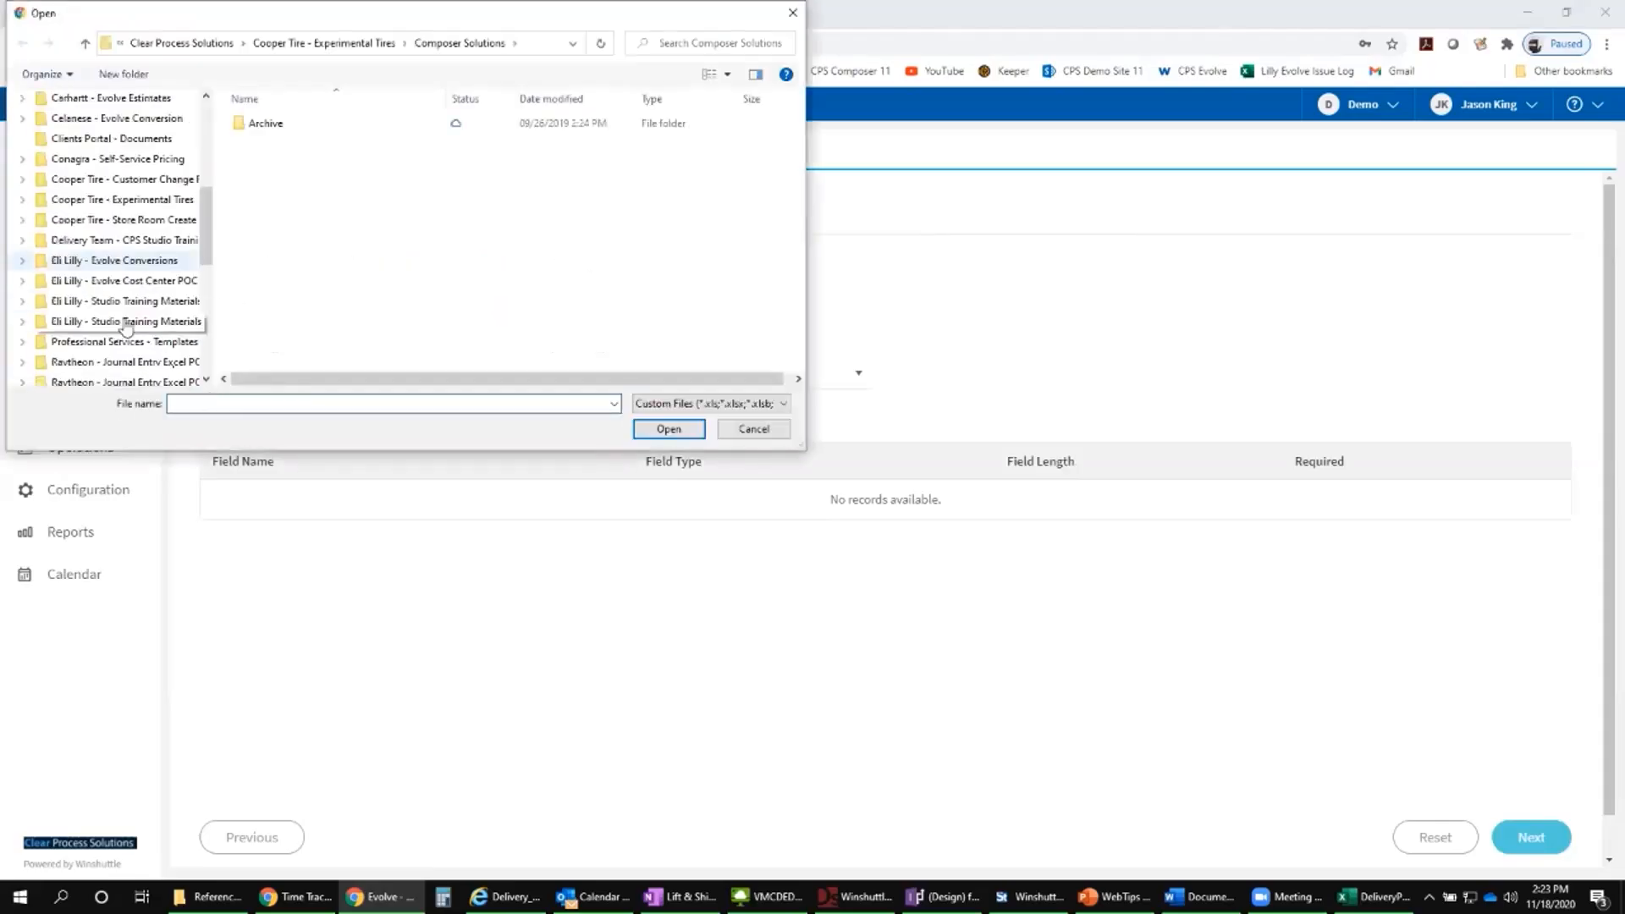
{"action": "left_click", "coordinate": [98, 227]}
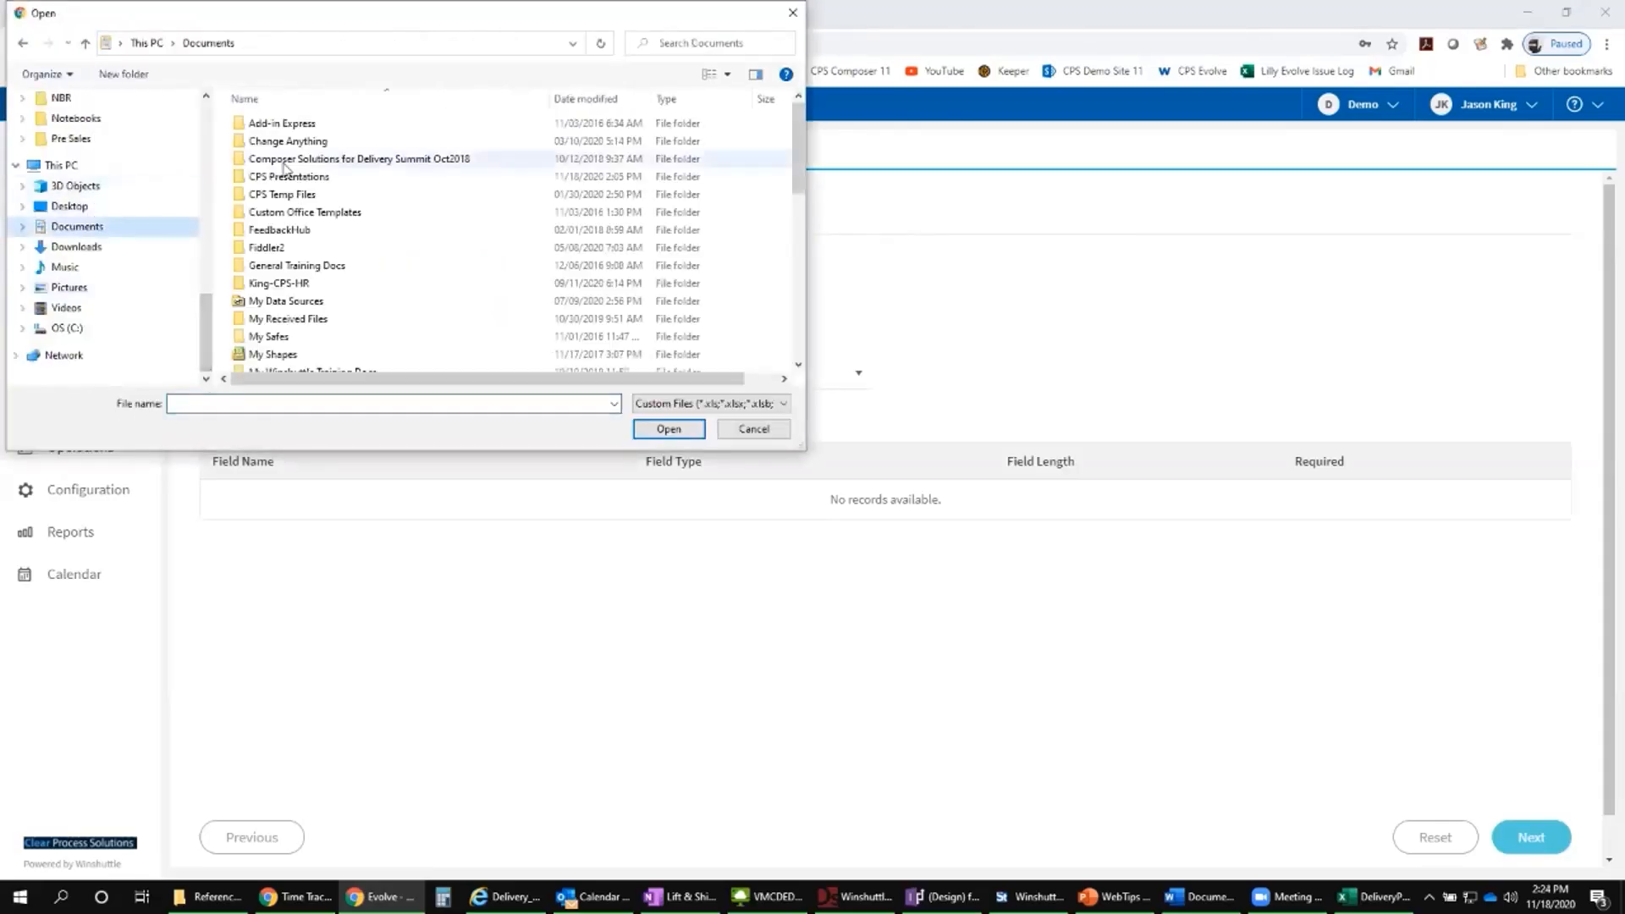
{"action": "double_click", "coordinate": [290, 170]}
{"action": "double_click", "coordinate": [290, 127]}
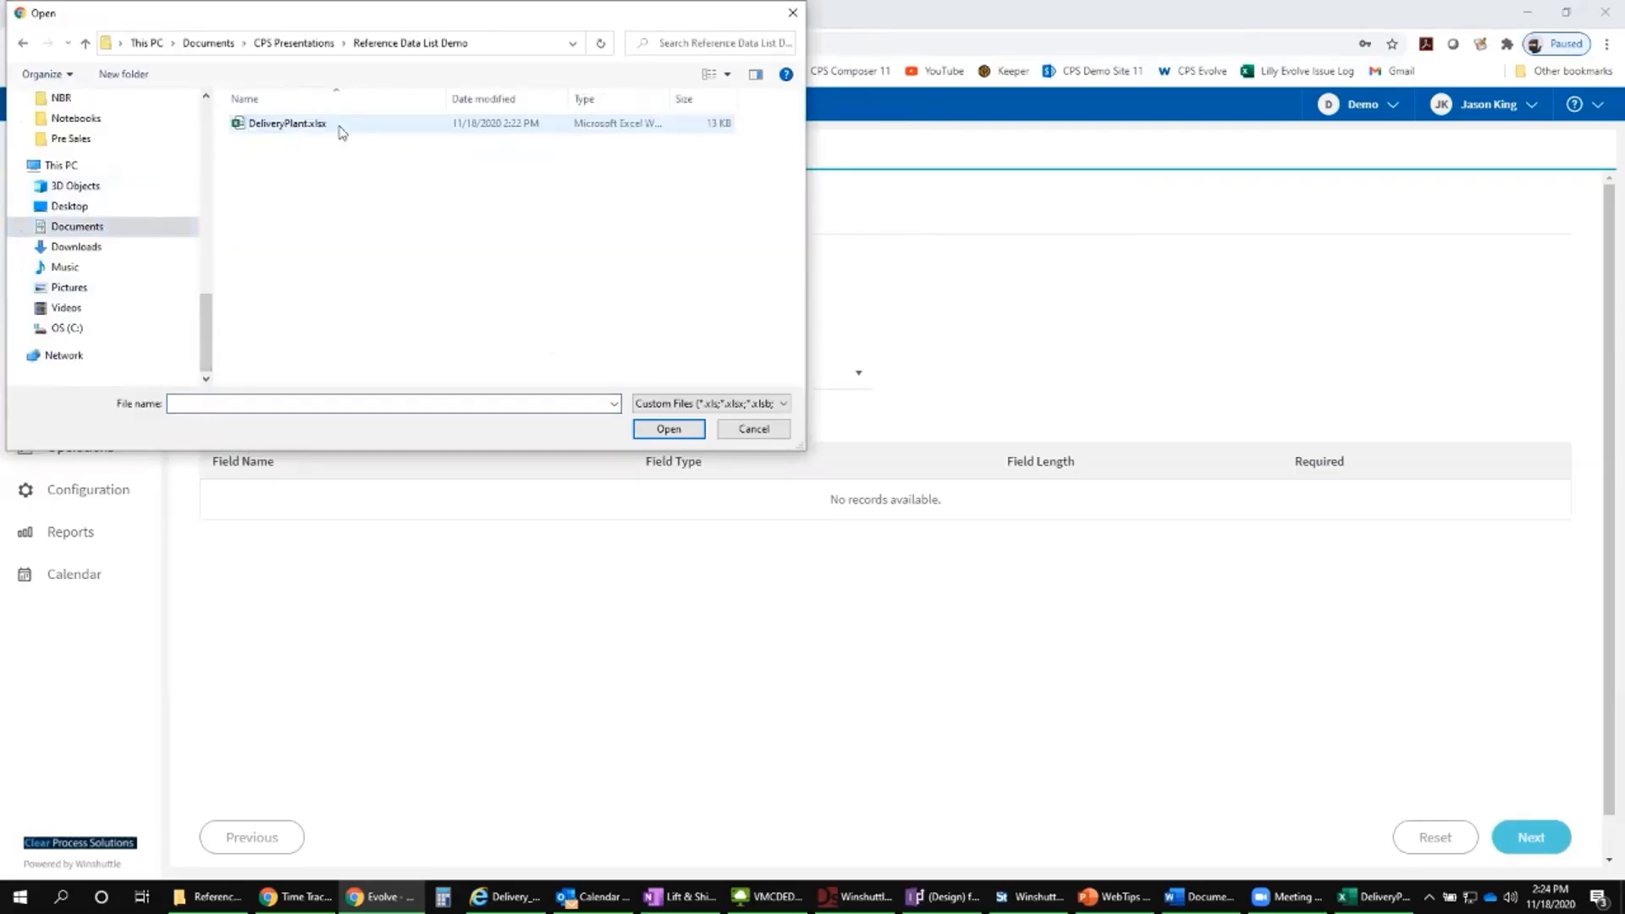
{"action": "double_click", "coordinate": [268, 131]}
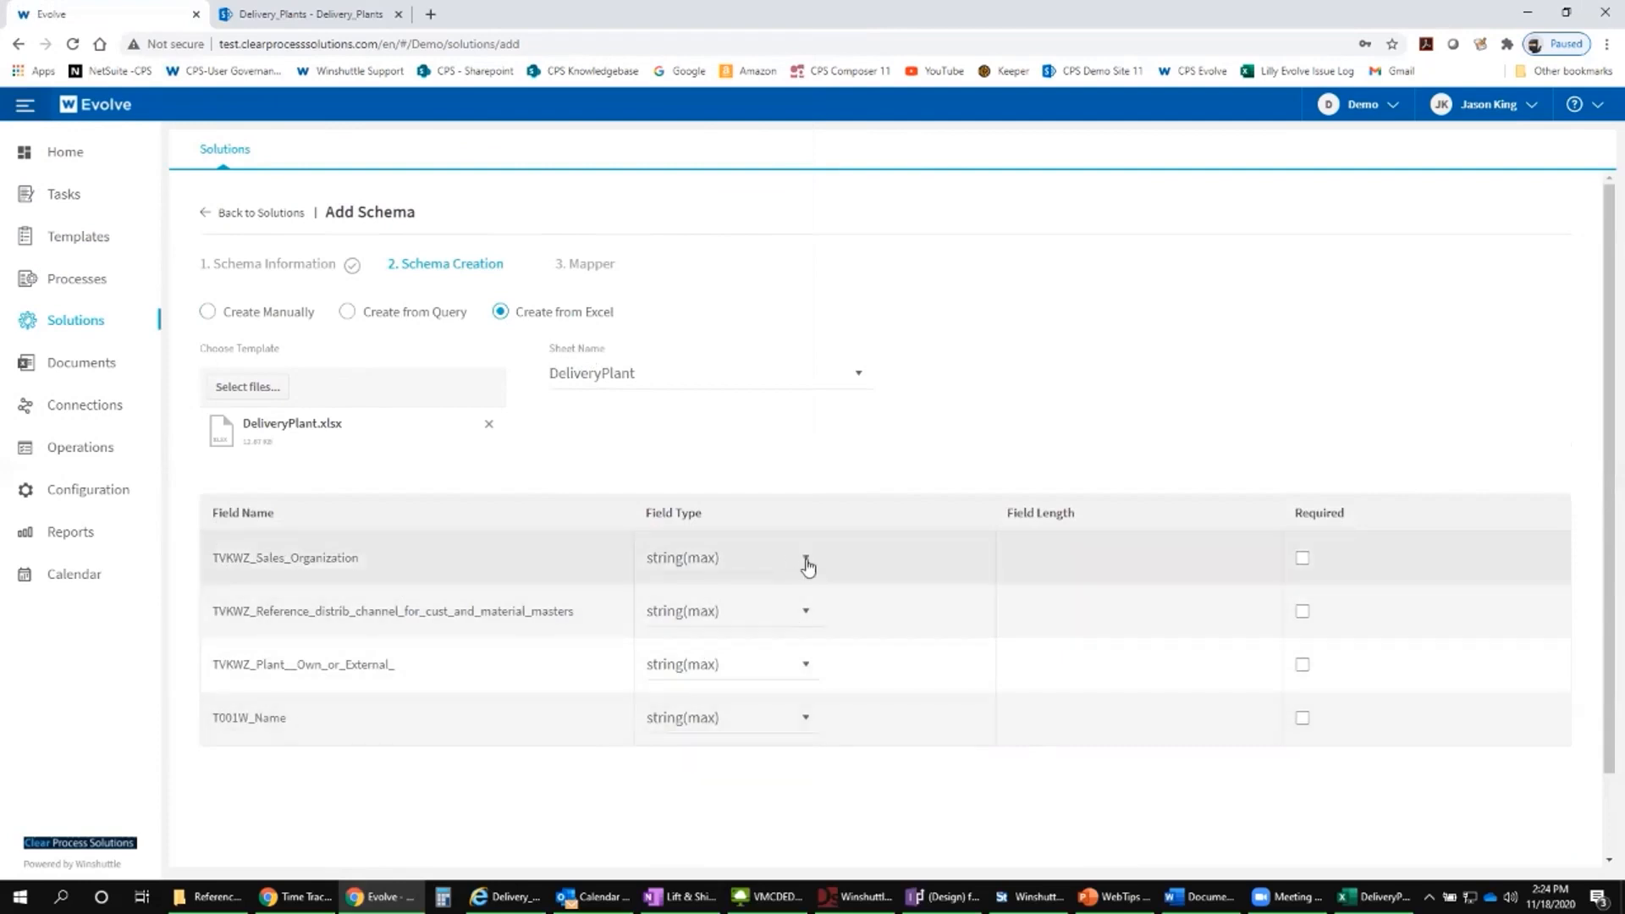
Step: Review the field type options for TVKWZ_Sales_Organization and compare them with the column types in SharePoint's Delivery_Plants list settings
{"action": "left_click", "coordinate": [806, 563]}
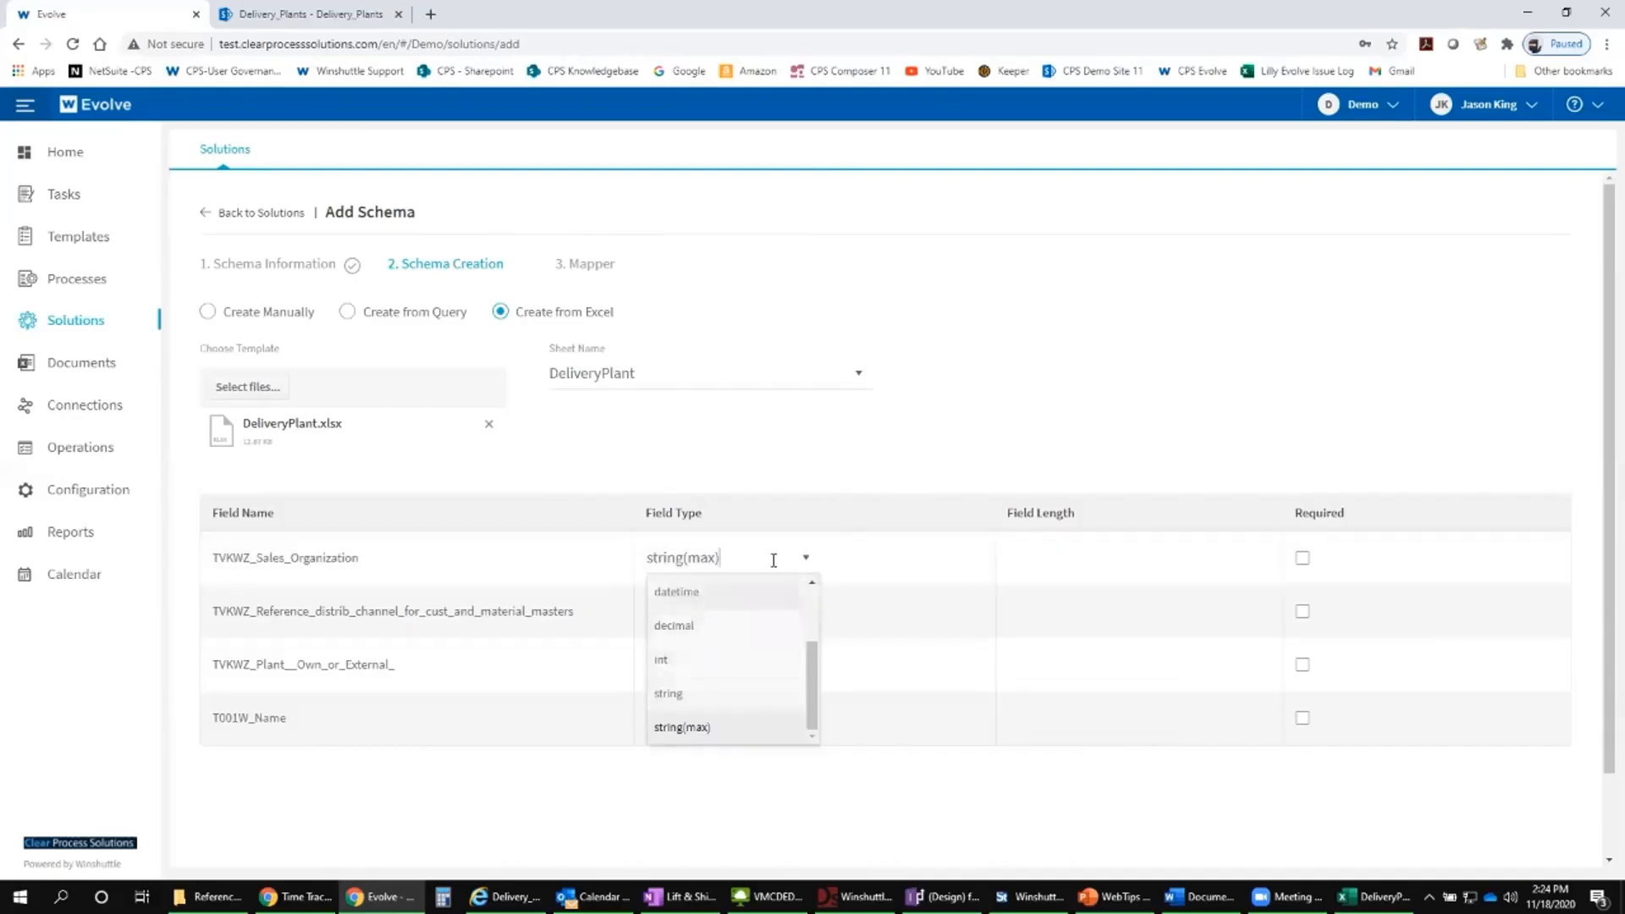
{"action": "left_click", "coordinate": [866, 543]}
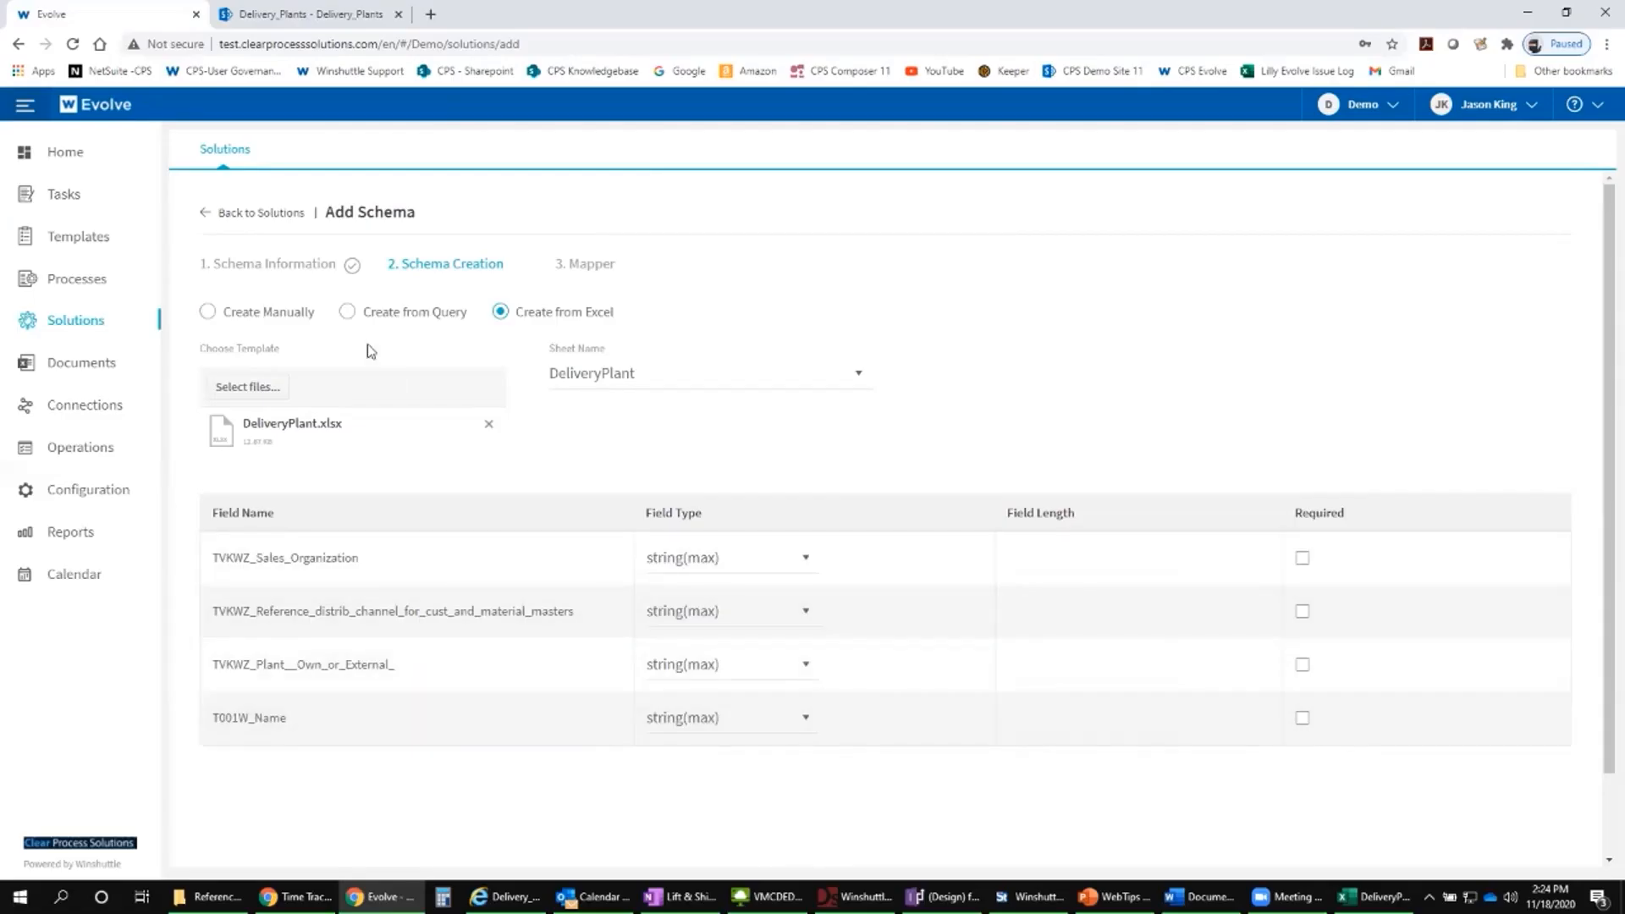
{"action": "key", "text": "alt+Tab"}
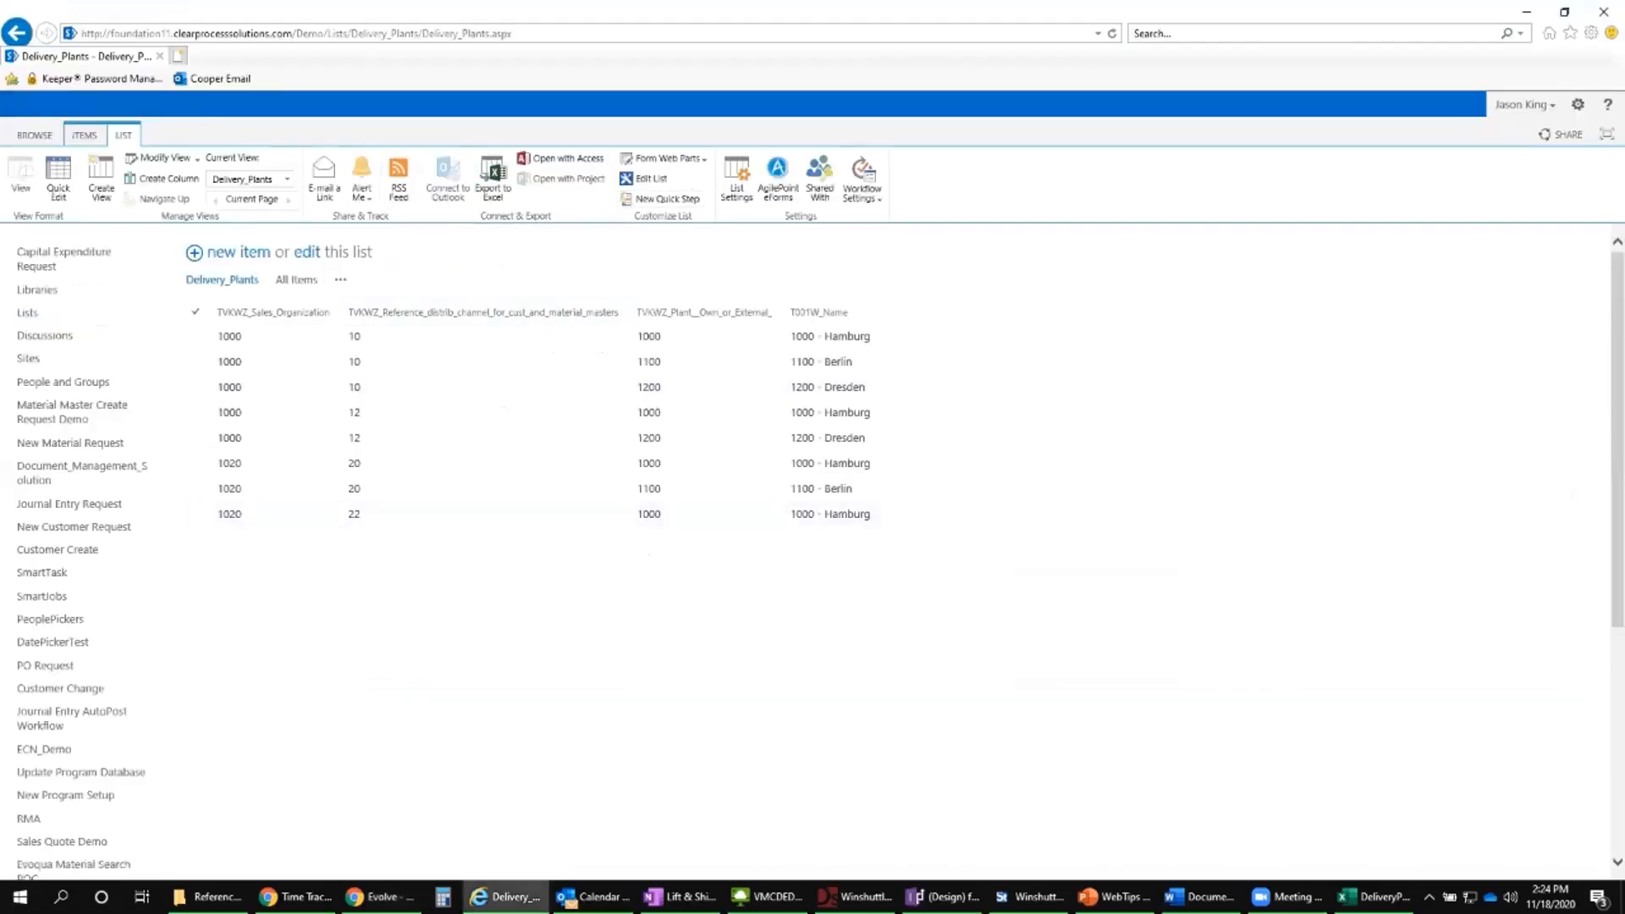
{"action": "left_click", "coordinate": [748, 191]}
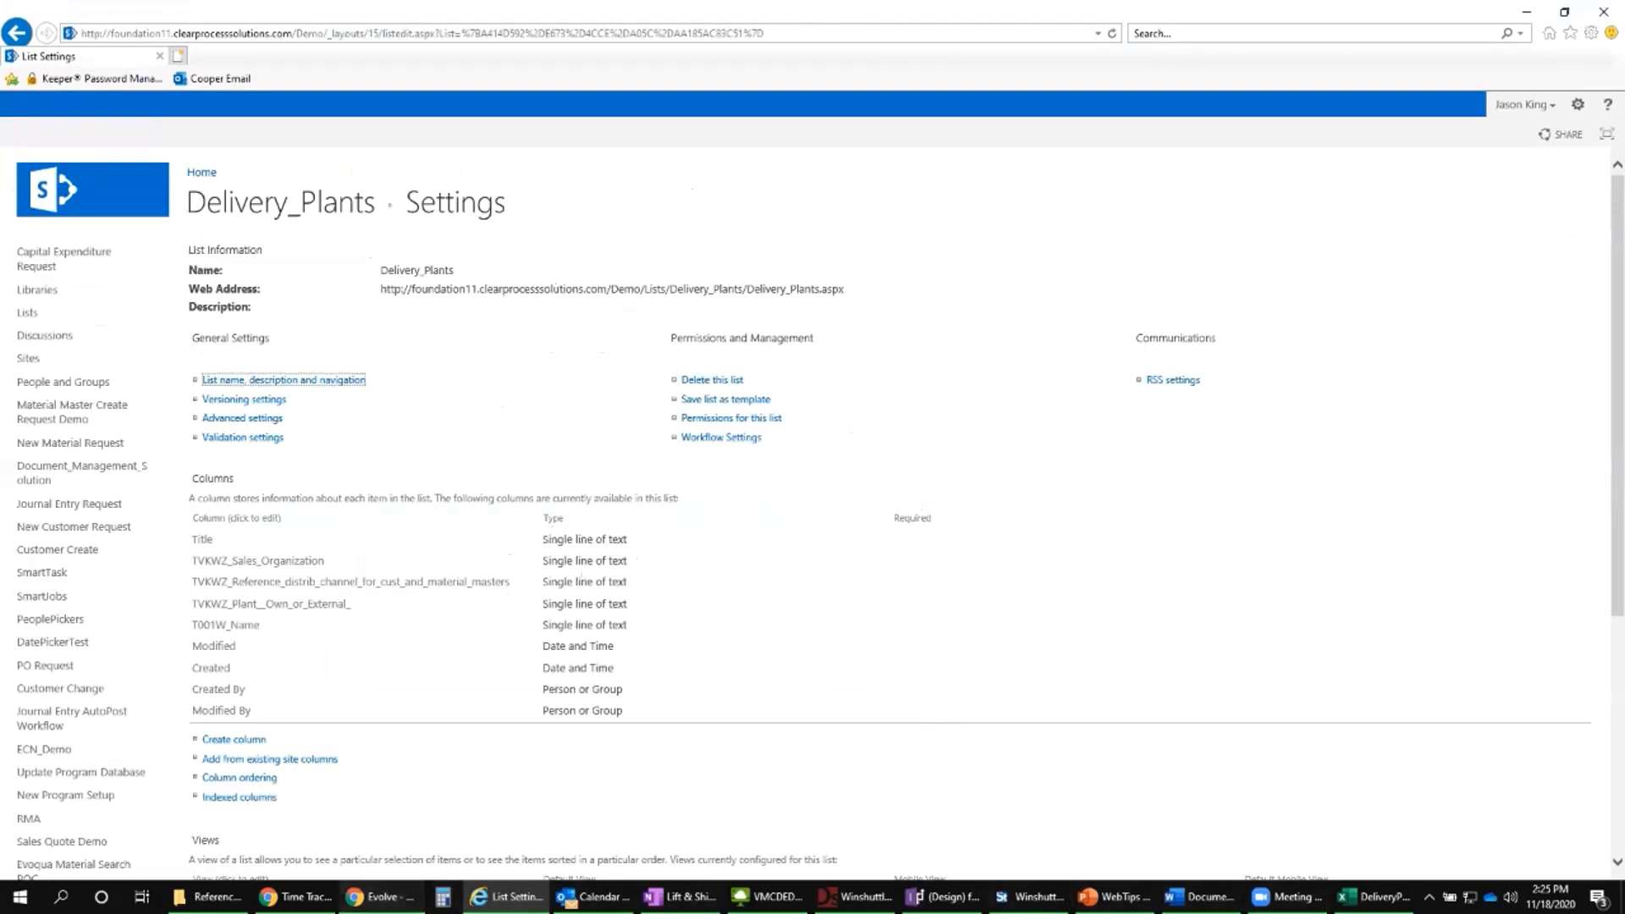
{"action": "left_click", "coordinate": [379, 897]}
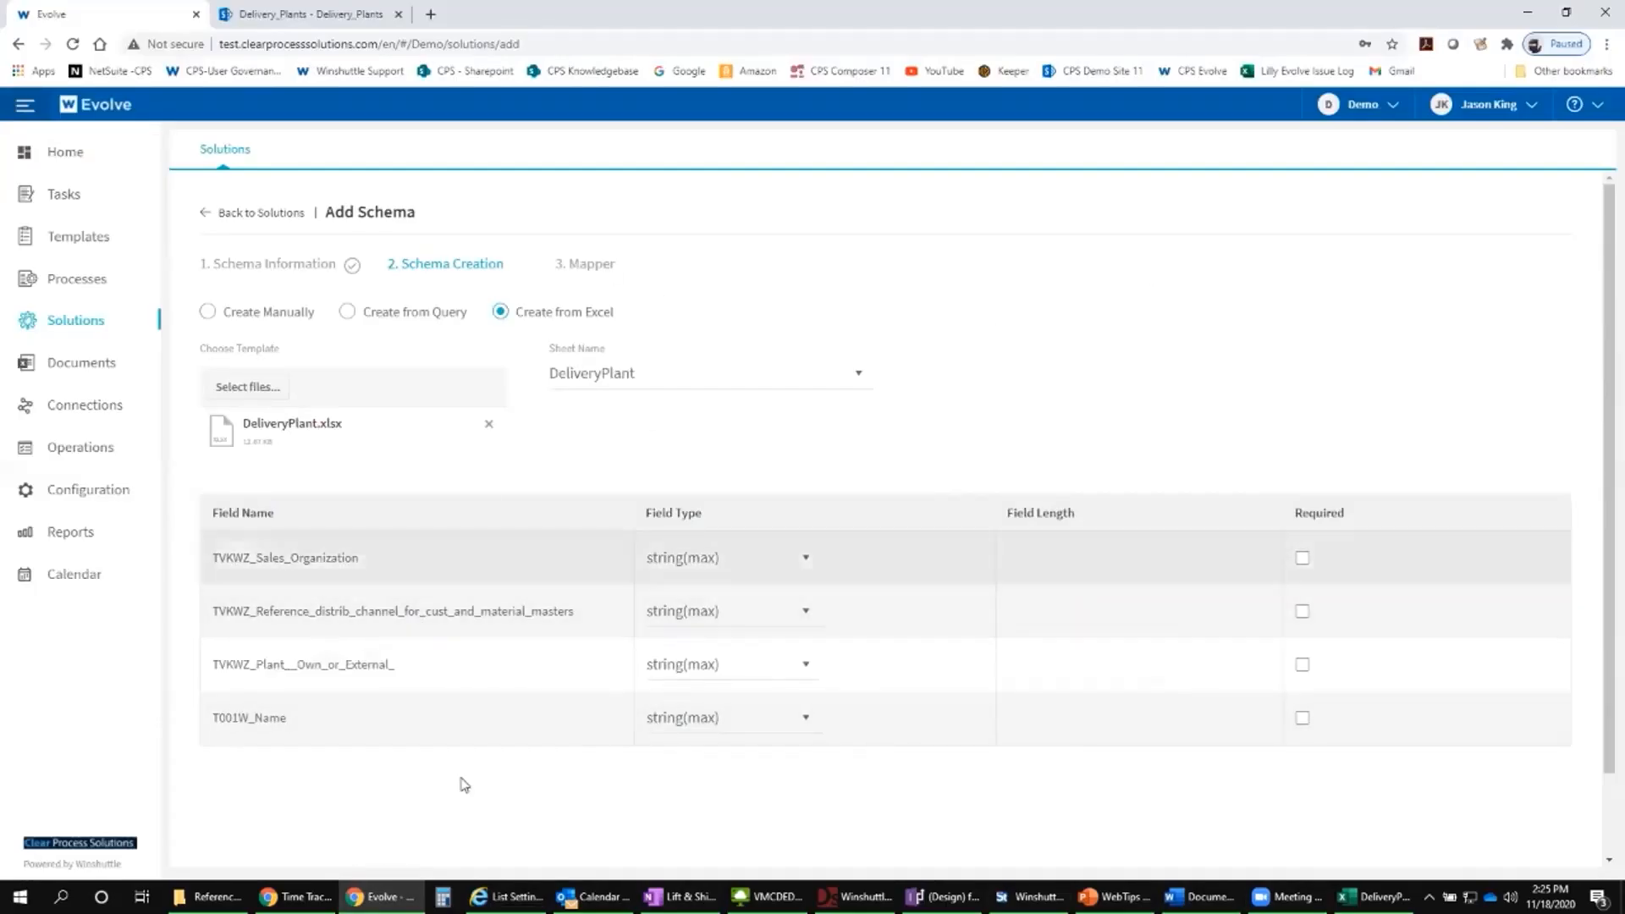
Step: Accept the string(max) field types and the mapping of the four fields to columns A through D, and submit the schema
{"action": "scroll", "coordinate": [1439, 784], "scroll_direction": "down", "scroll_amount": 1}
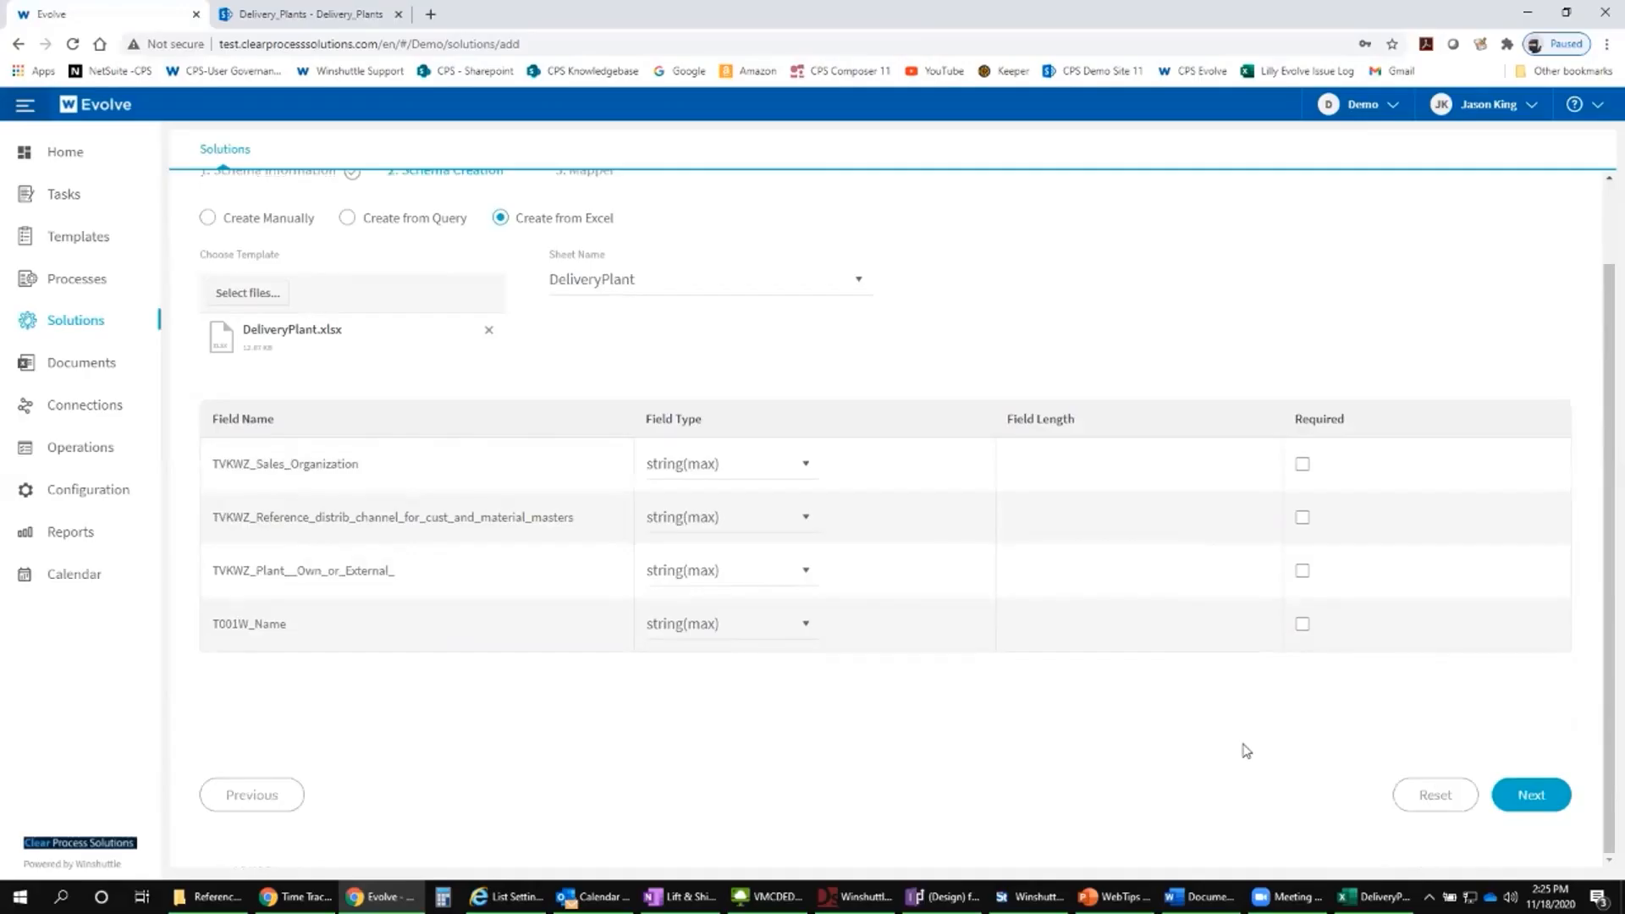
{"action": "left_click", "coordinate": [1531, 794]}
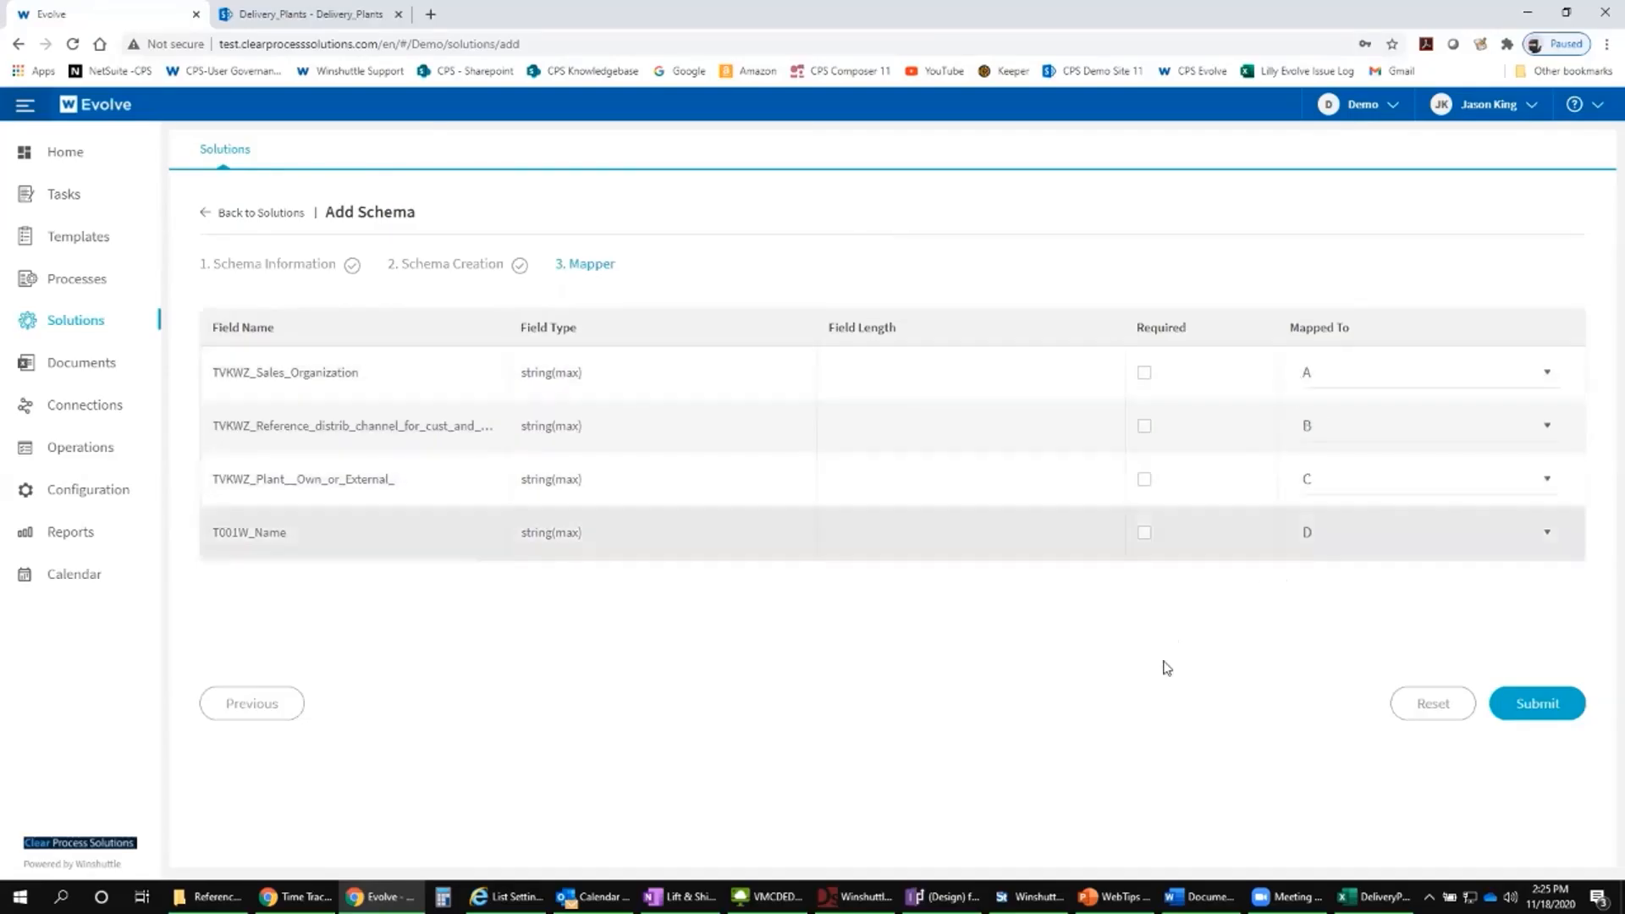
{"action": "left_click", "coordinate": [1532, 704]}
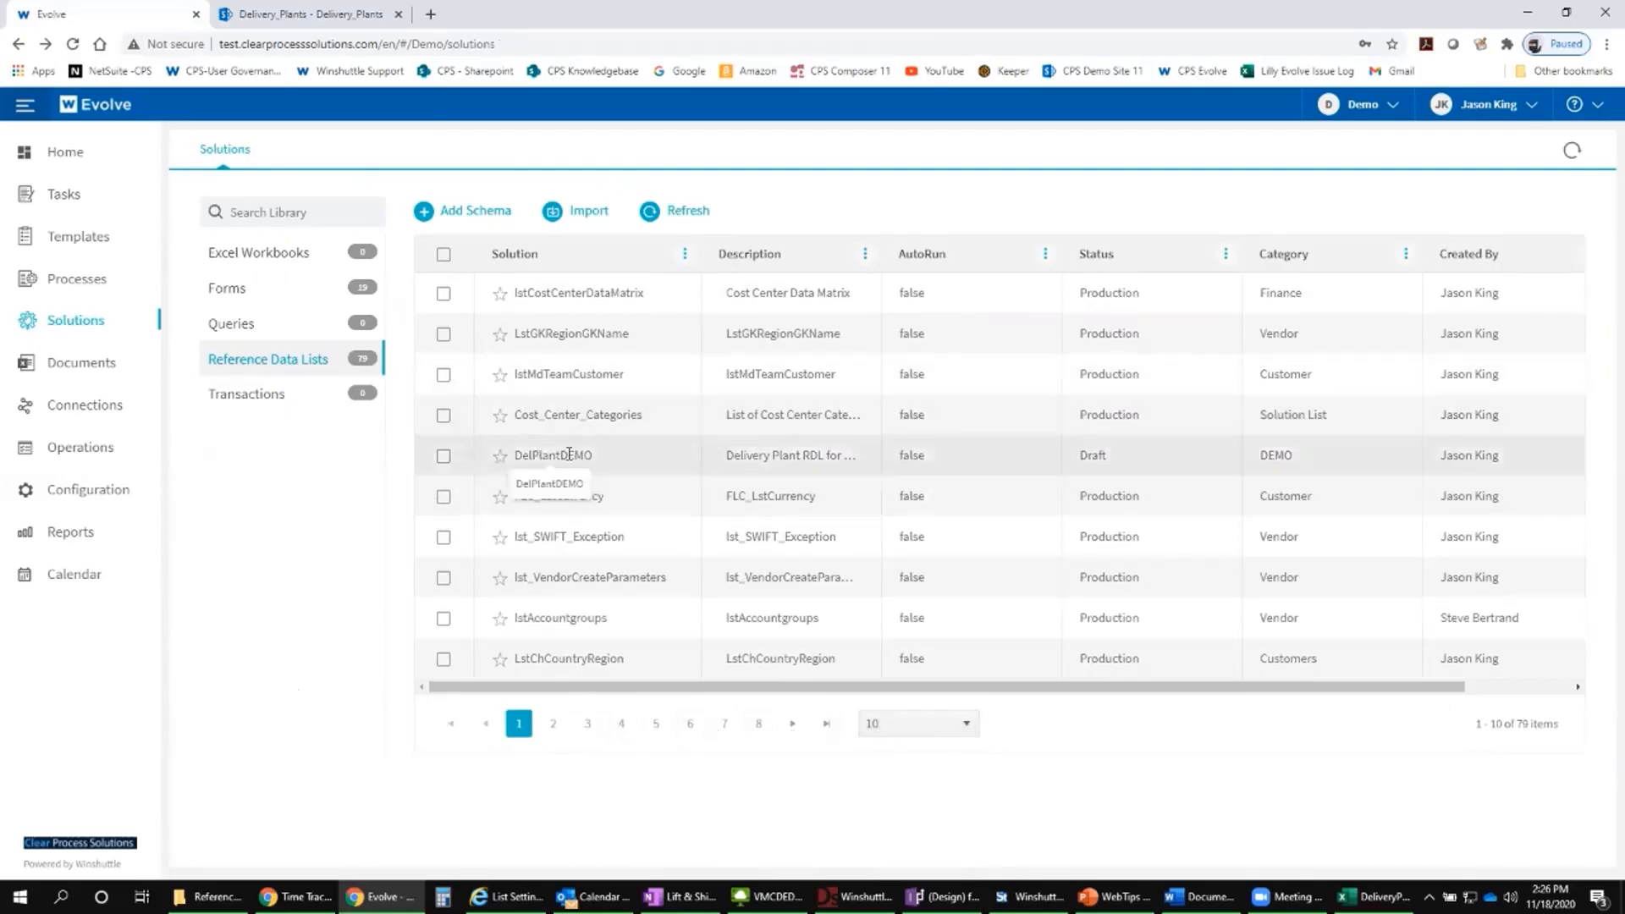
Step: Publish the draft DelPlantDEMO schema with Publish Template enabled and the No Data Review Process workflow
{"action": "left_click_drag", "start_coordinate": [1116, 457], "coordinate": [1073, 457]}
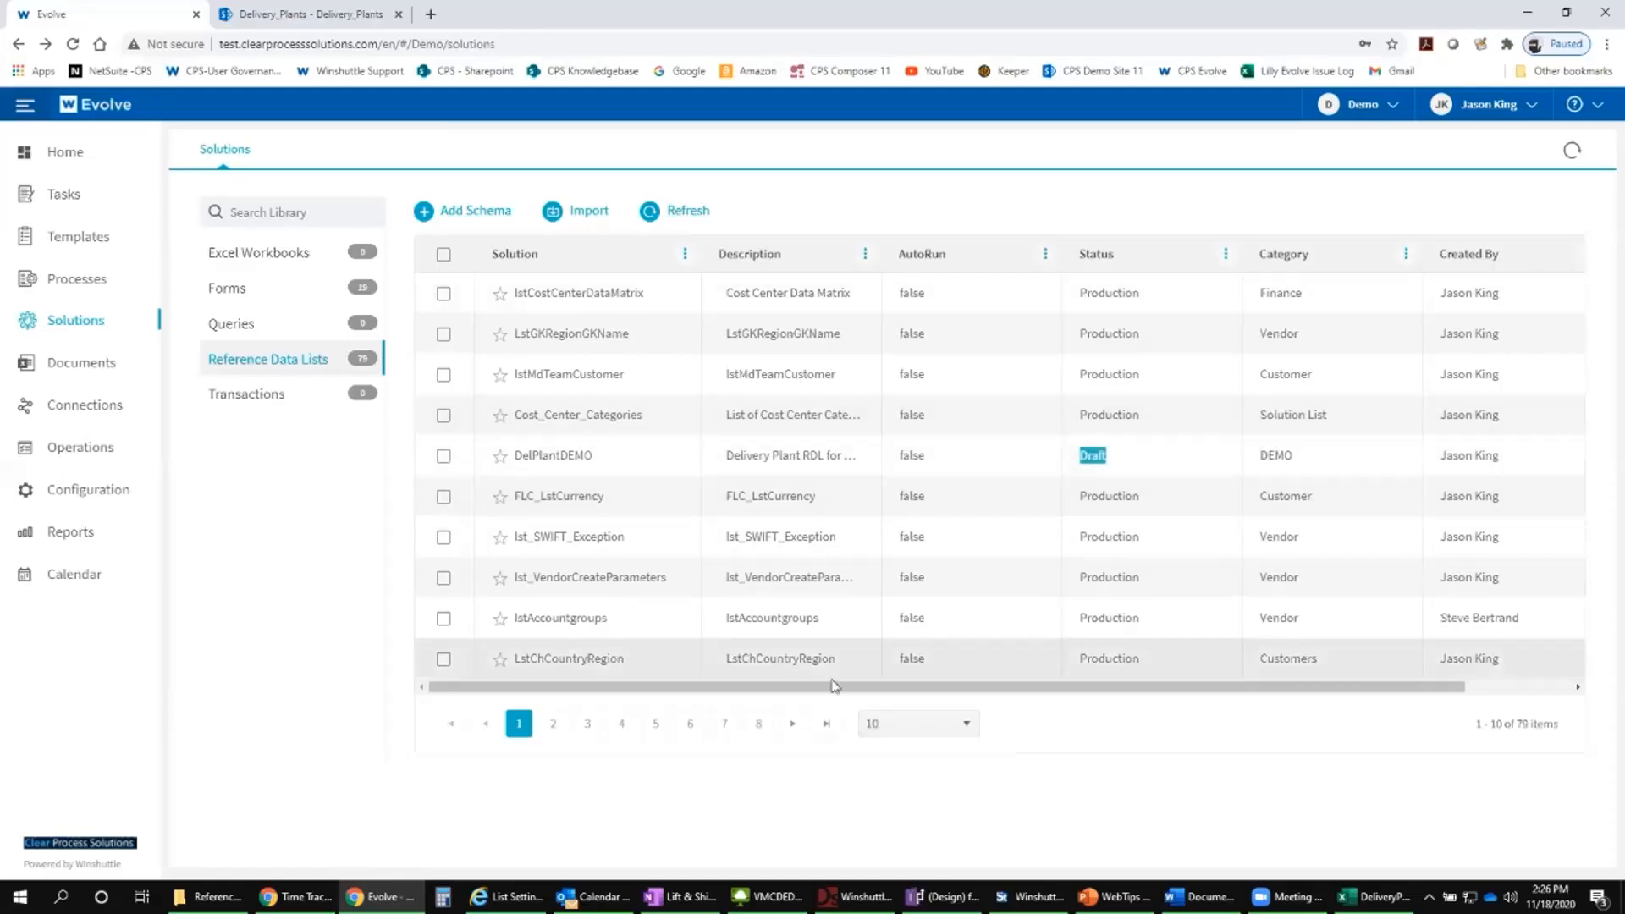
{"action": "left_click_drag", "start_coordinate": [831, 689], "coordinate": [1602, 279]}
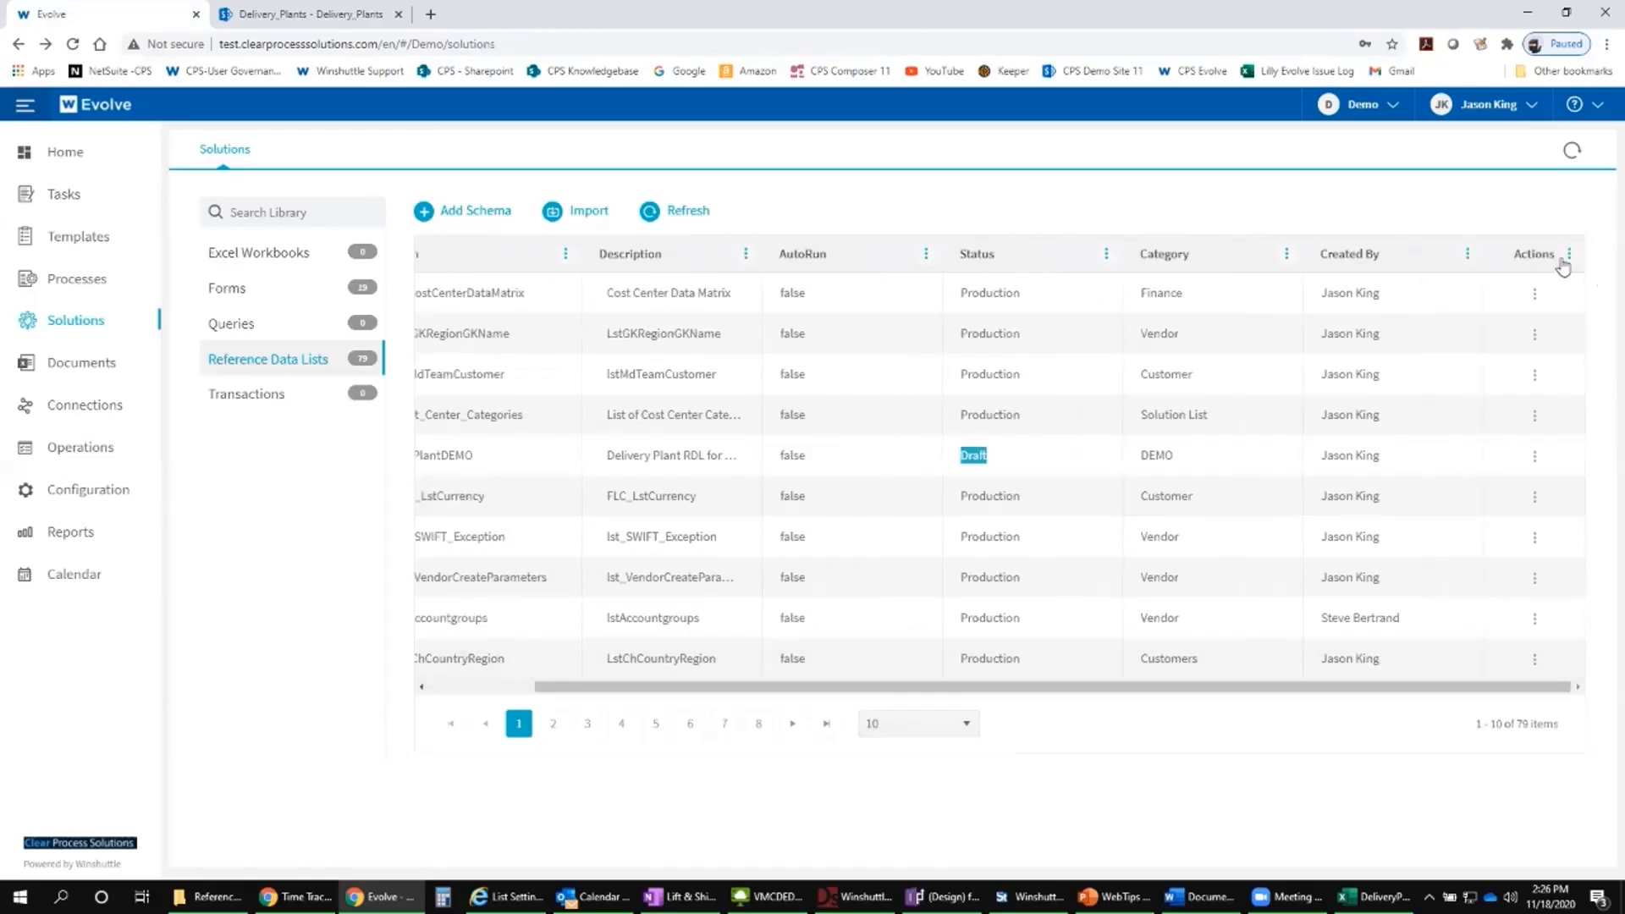
{"action": "left_click", "coordinate": [1534, 458]}
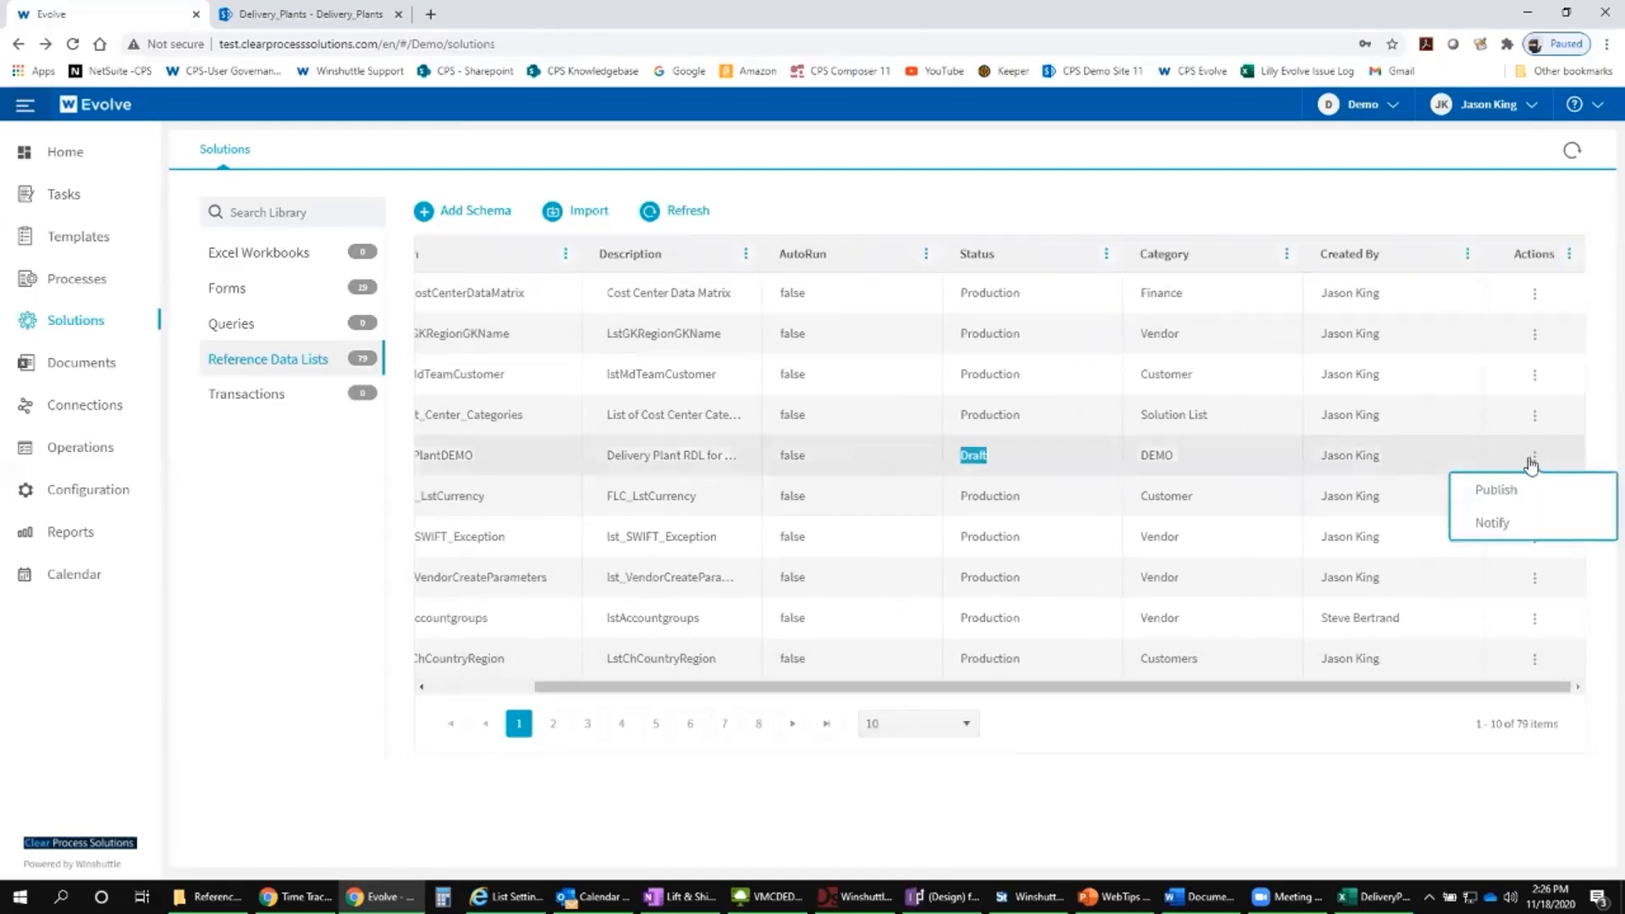
{"action": "left_click", "coordinate": [1497, 494]}
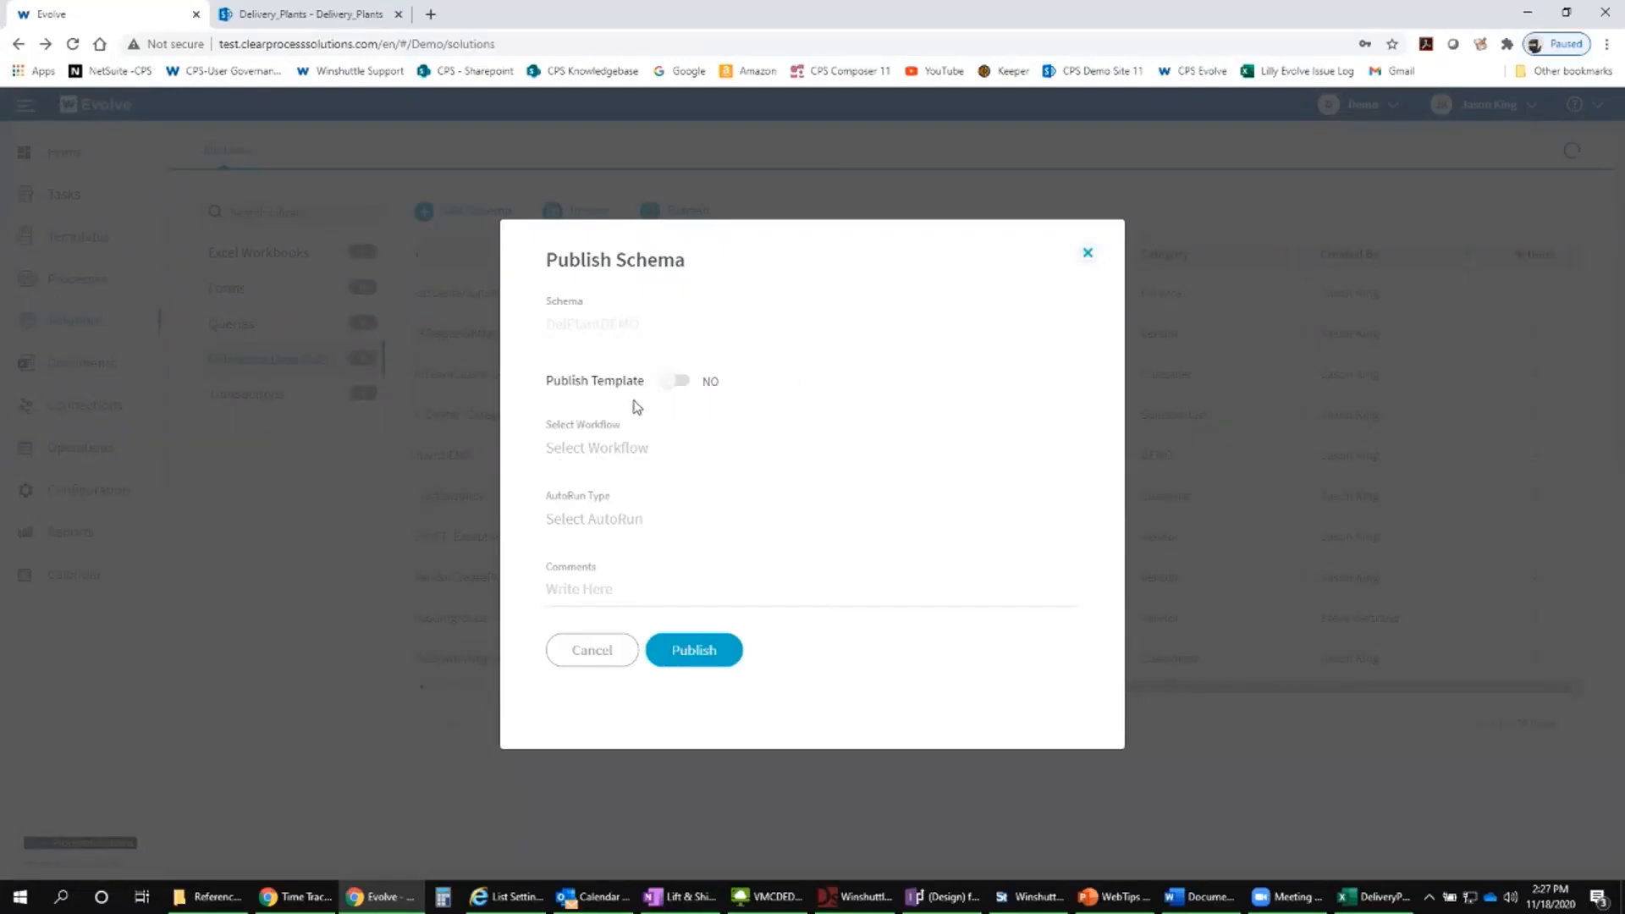
{"action": "left_click", "coordinate": [677, 382]}
{"action": "left_click", "coordinate": [691, 457]}
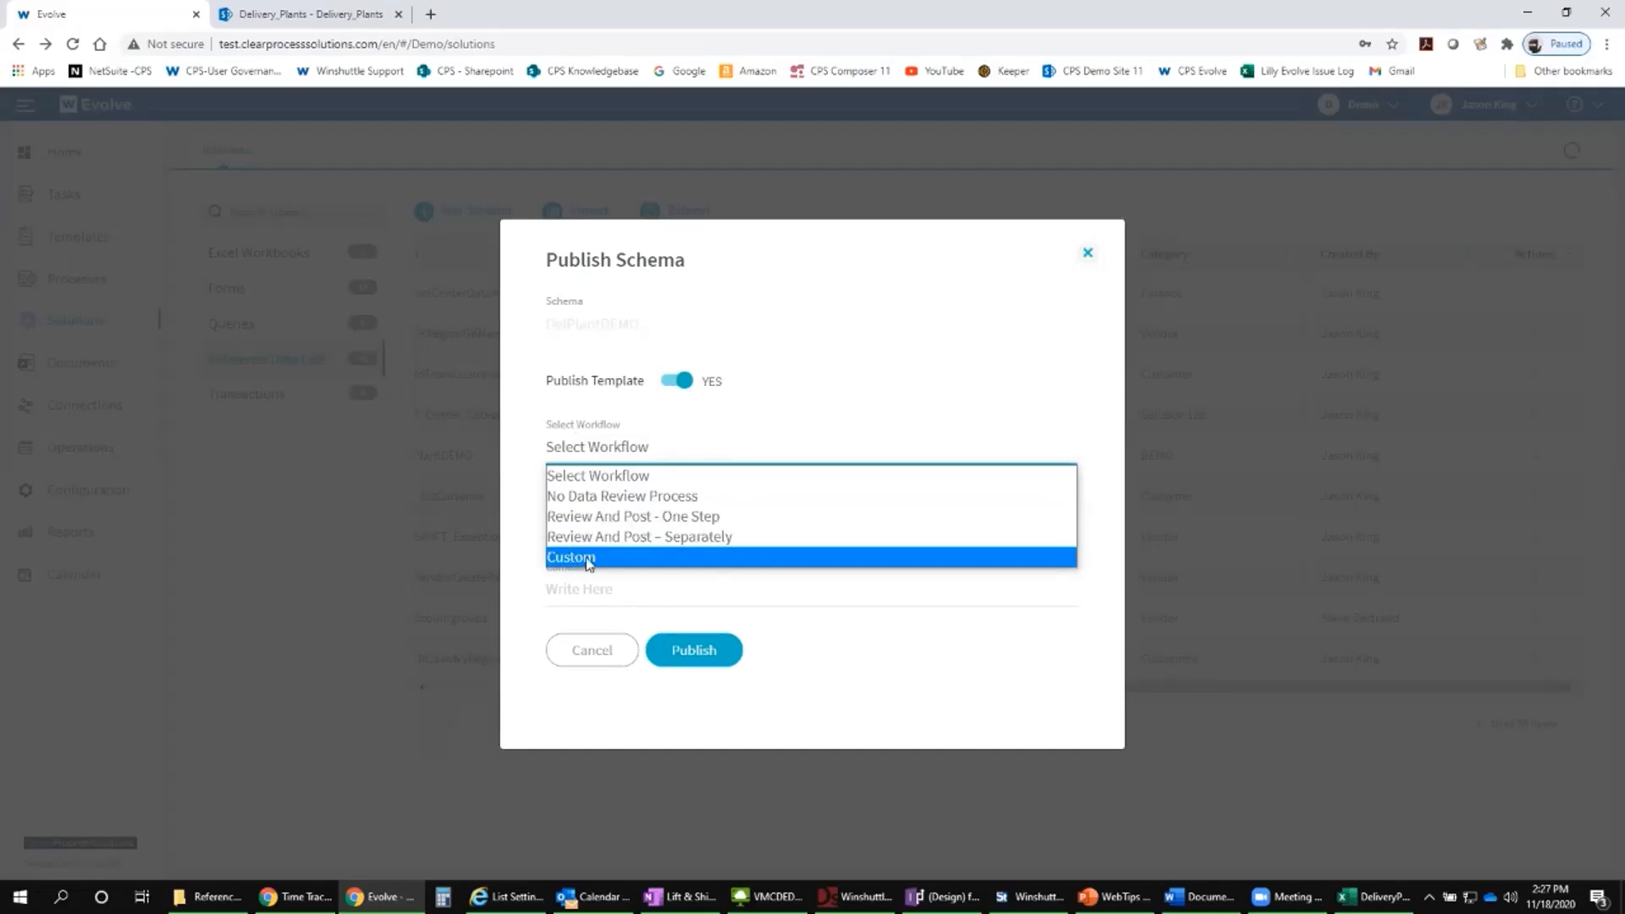
{"action": "left_click", "coordinate": [613, 505]}
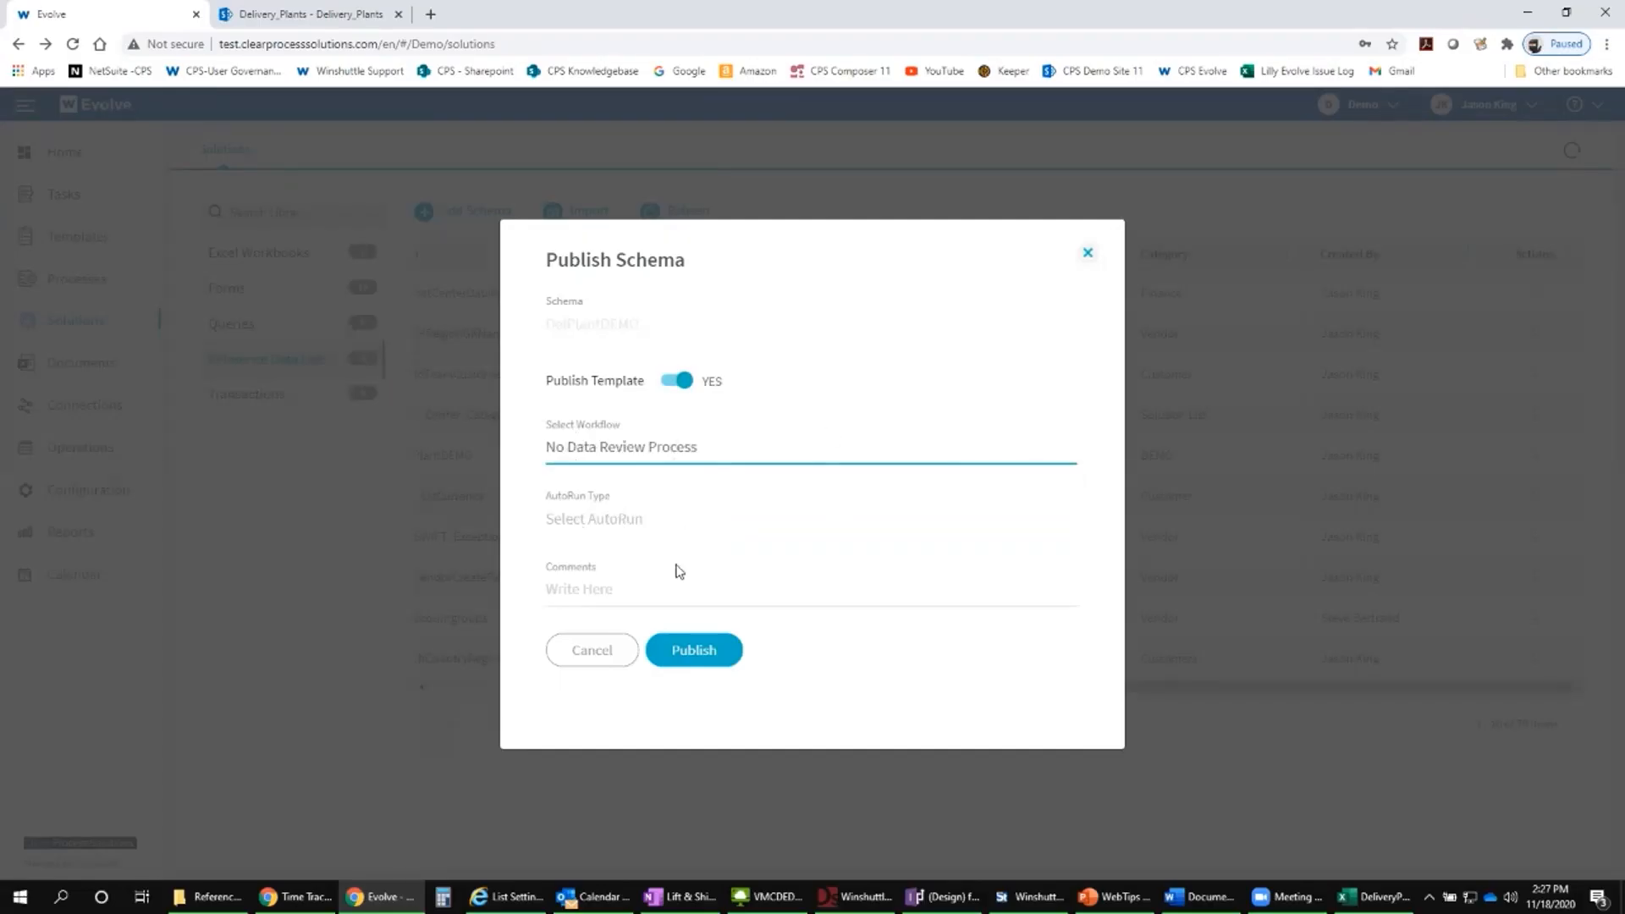
{"action": "left_click", "coordinate": [566, 591]}
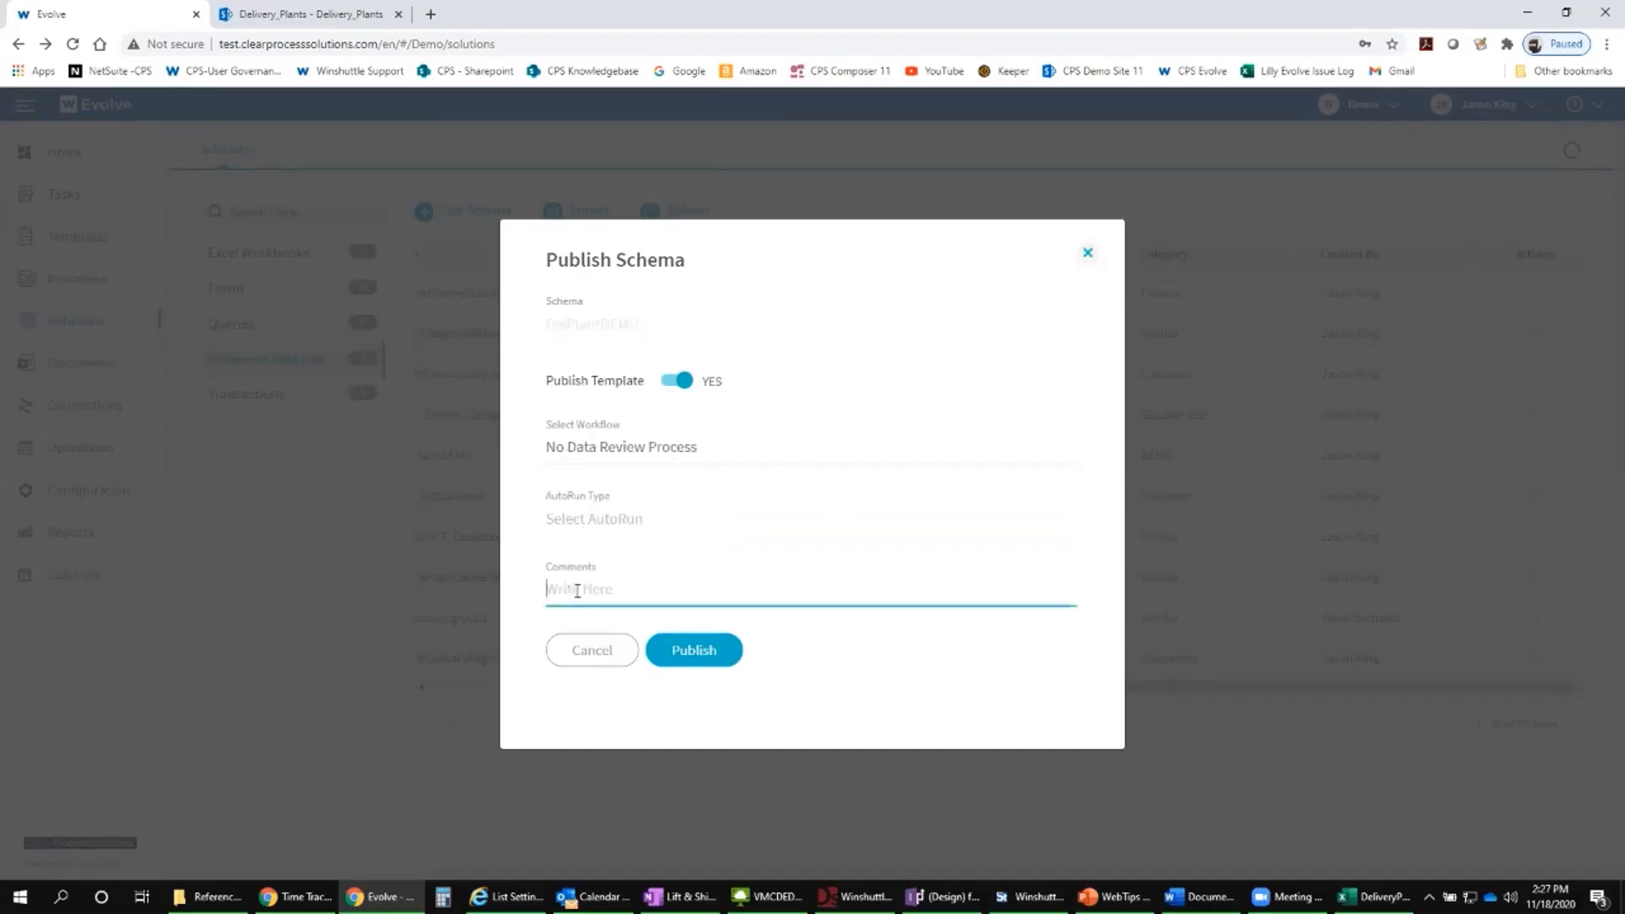
{"action": "left_click", "coordinate": [688, 650]}
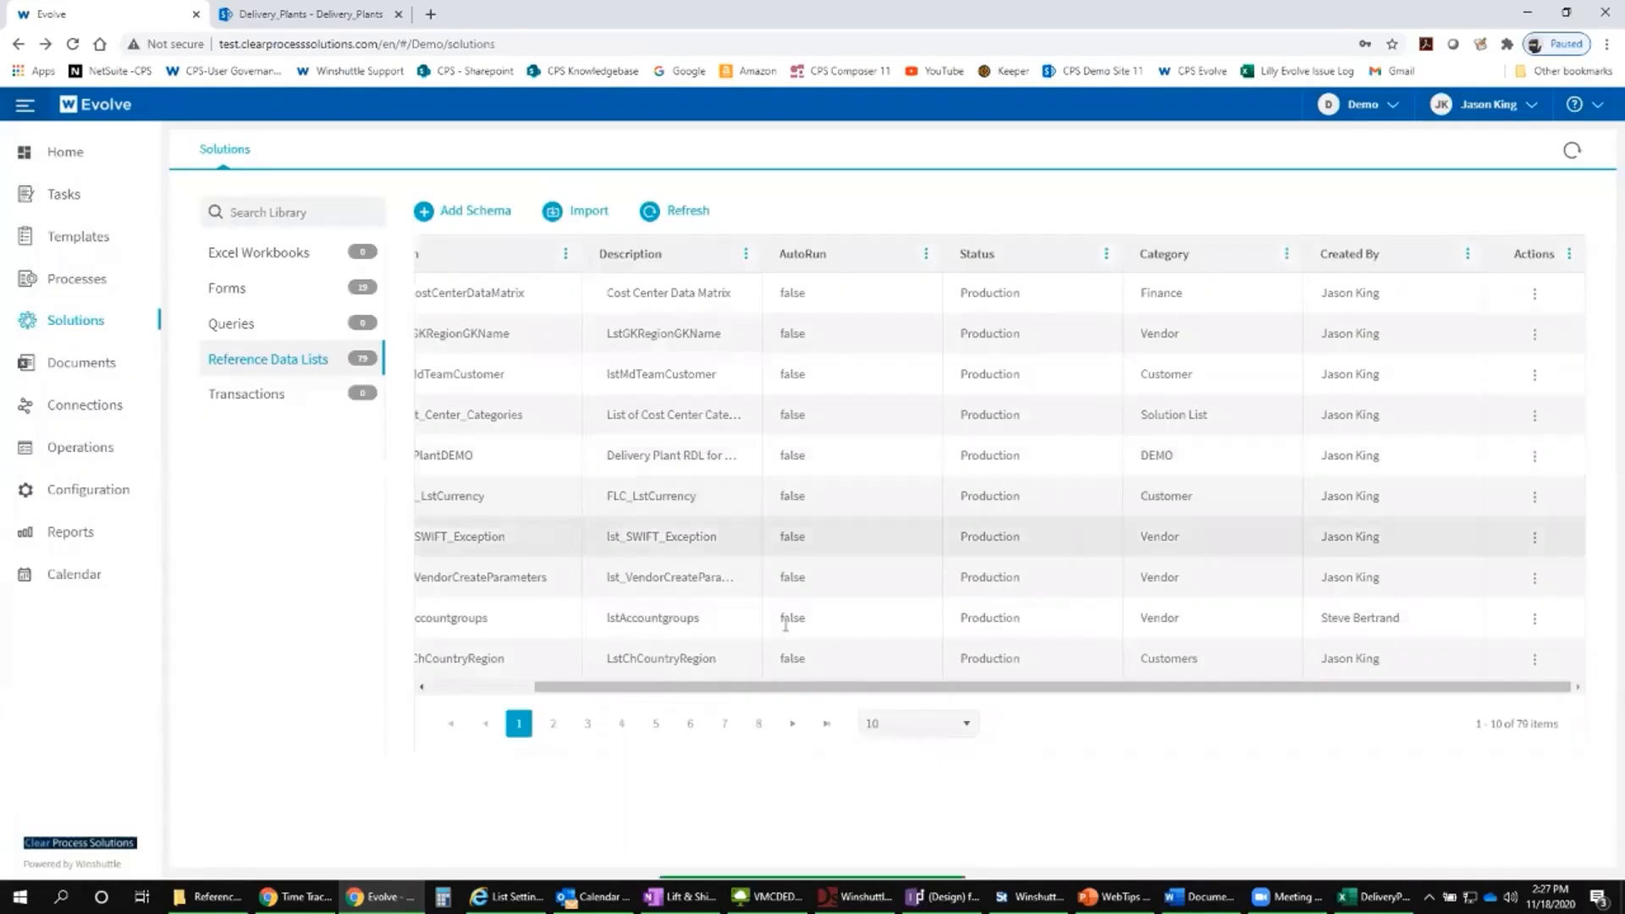
{"action": "left_click_drag", "start_coordinate": [718, 686], "coordinate": [620, 690]}
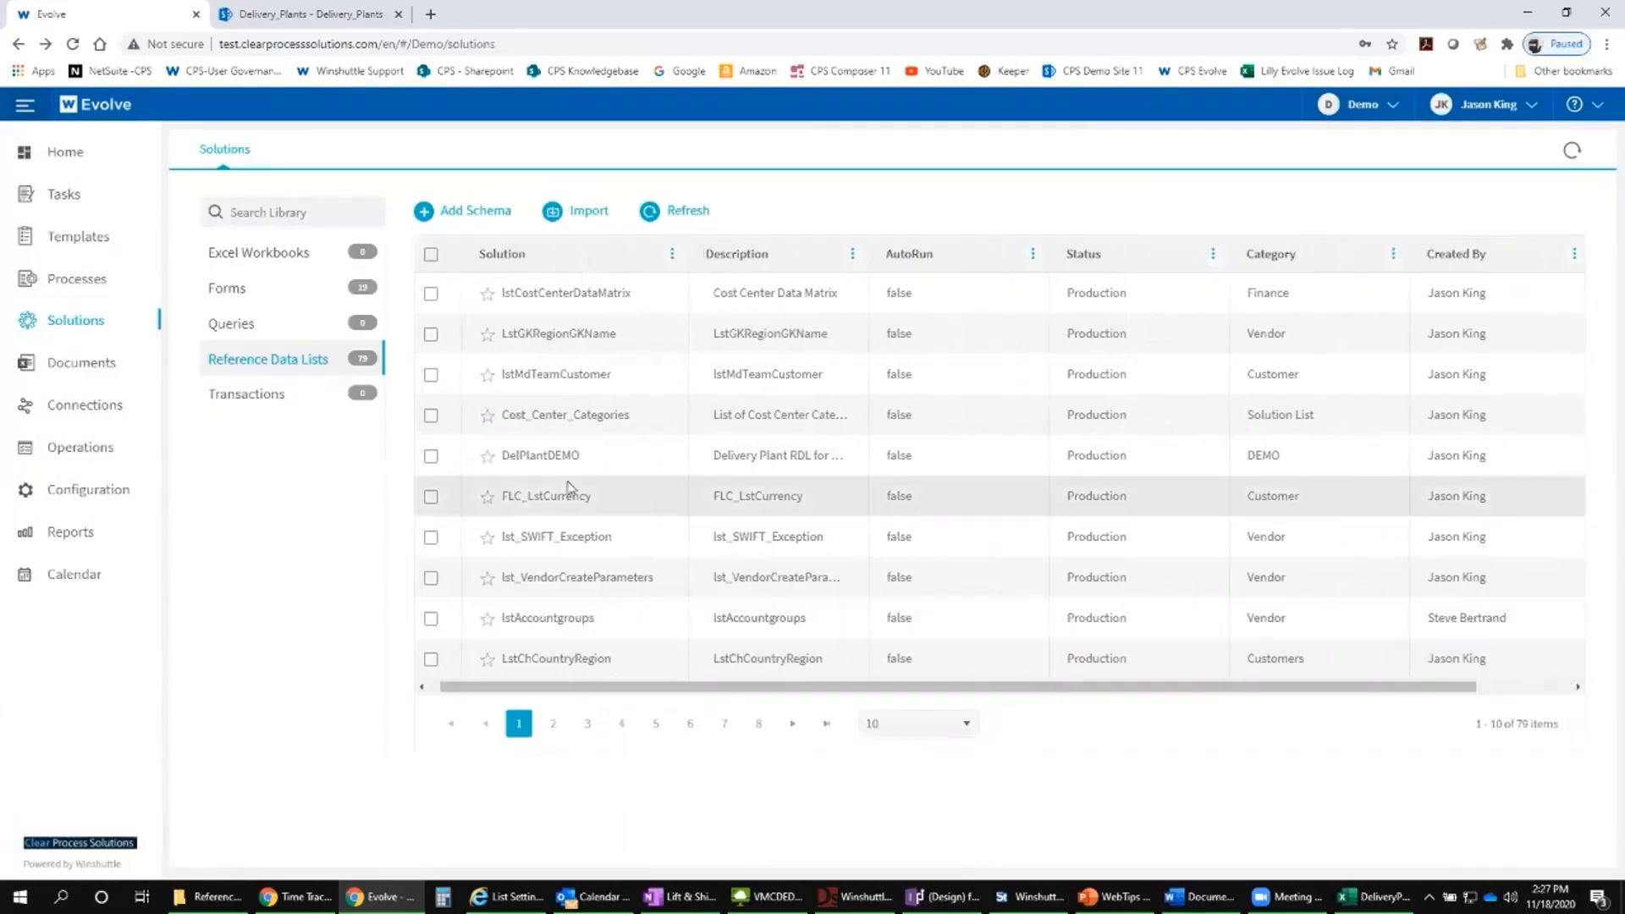
Step: View the data of the DelPlantDEMO reference data list and look through the available Excel templates
{"action": "left_click", "coordinate": [431, 458]}
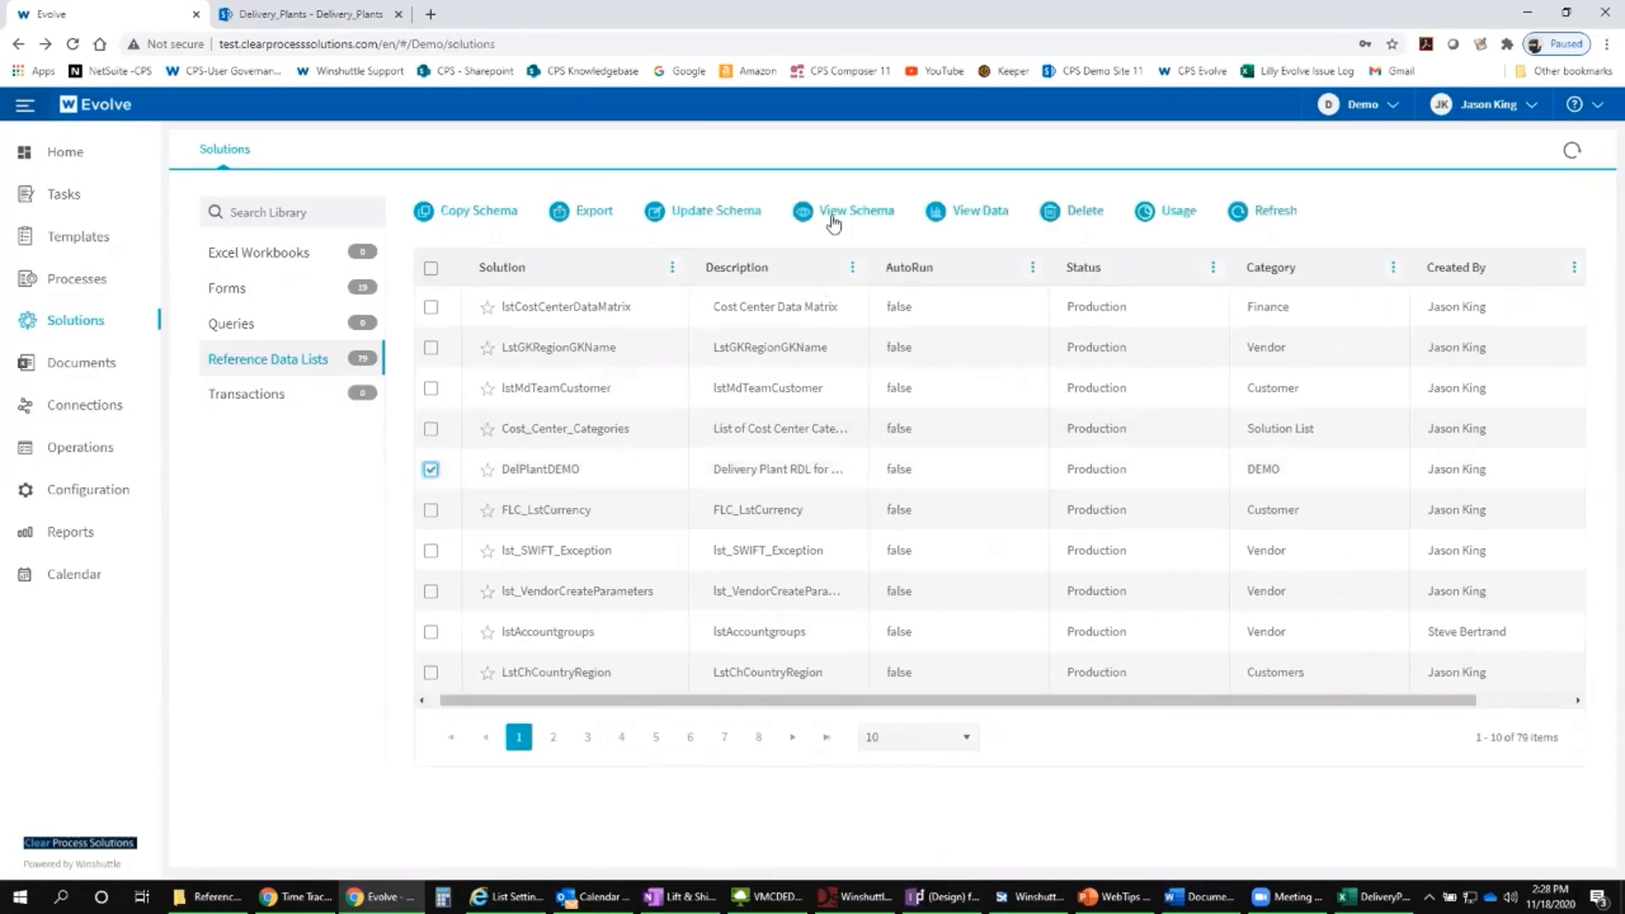
{"action": "left_click", "coordinate": [977, 218]}
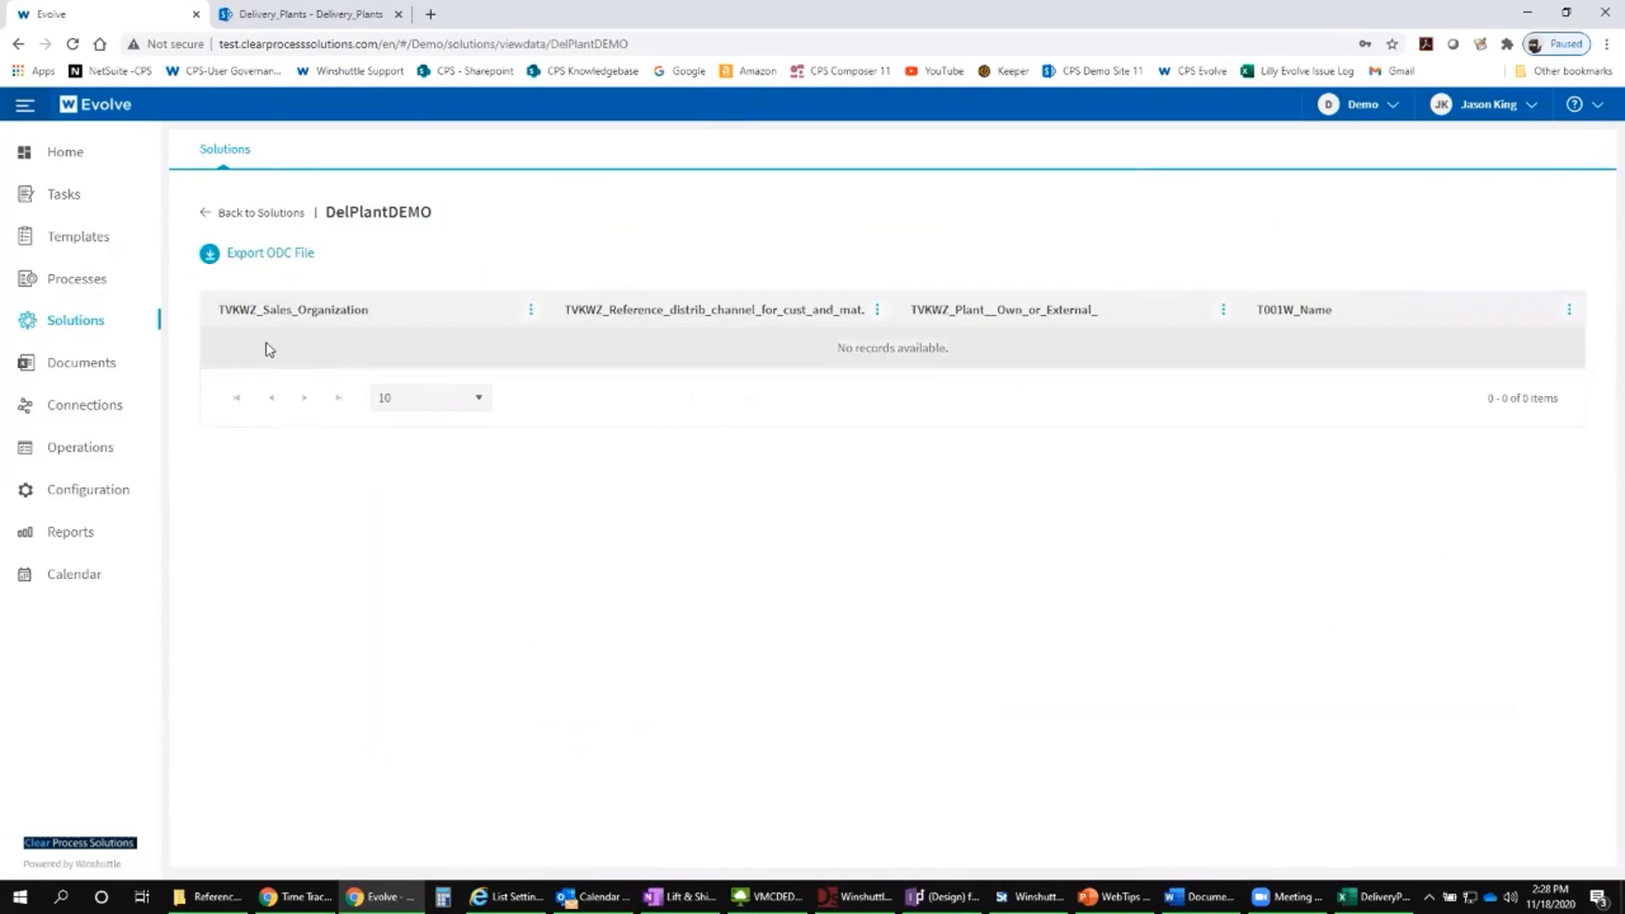
{"action": "left_click", "coordinate": [69, 246]}
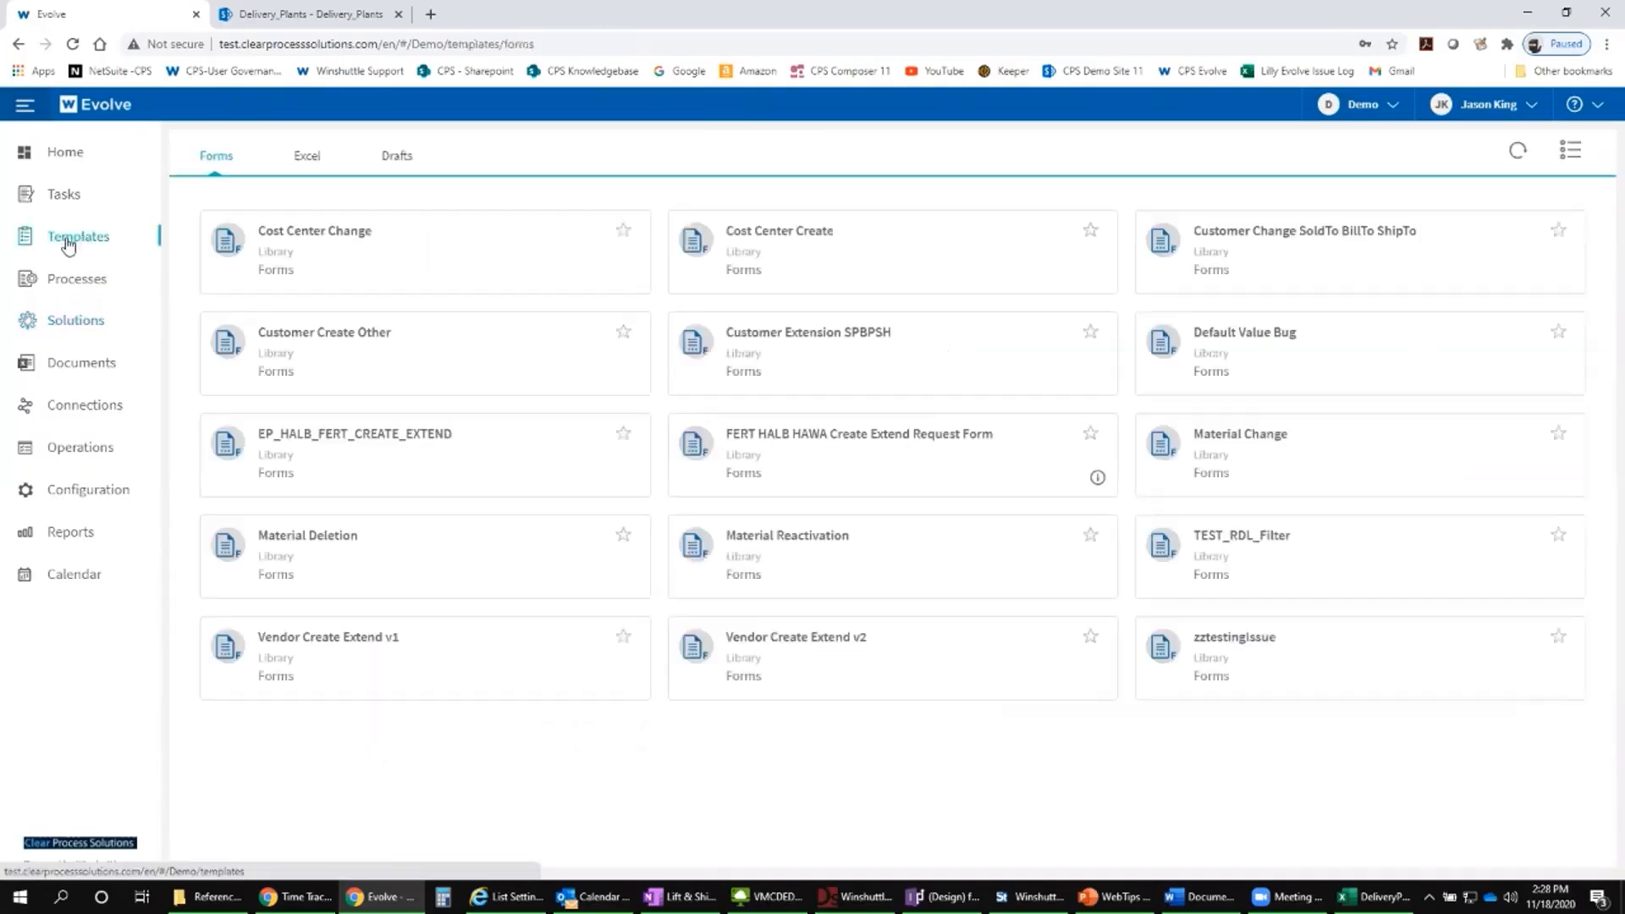
{"action": "left_click", "coordinate": [308, 161]}
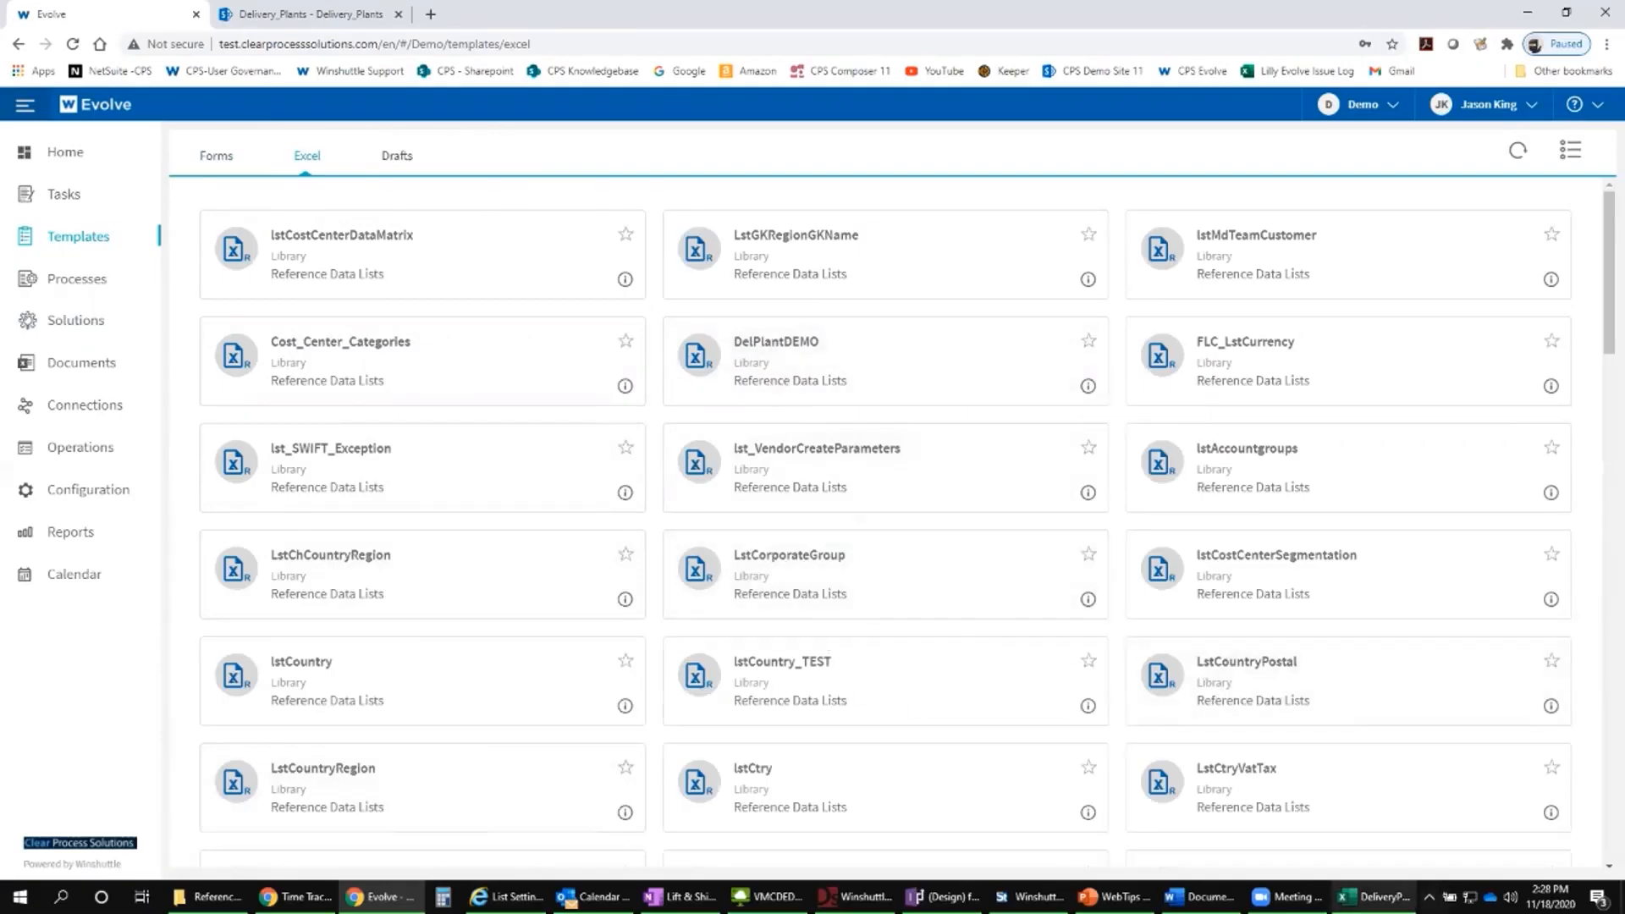
Step: Switch to DeliveryPlant.xlsx in Excel and log on to Winshuttle Studio with user credentials, entering the account password
{"action": "left_click", "coordinate": [1355, 895]}
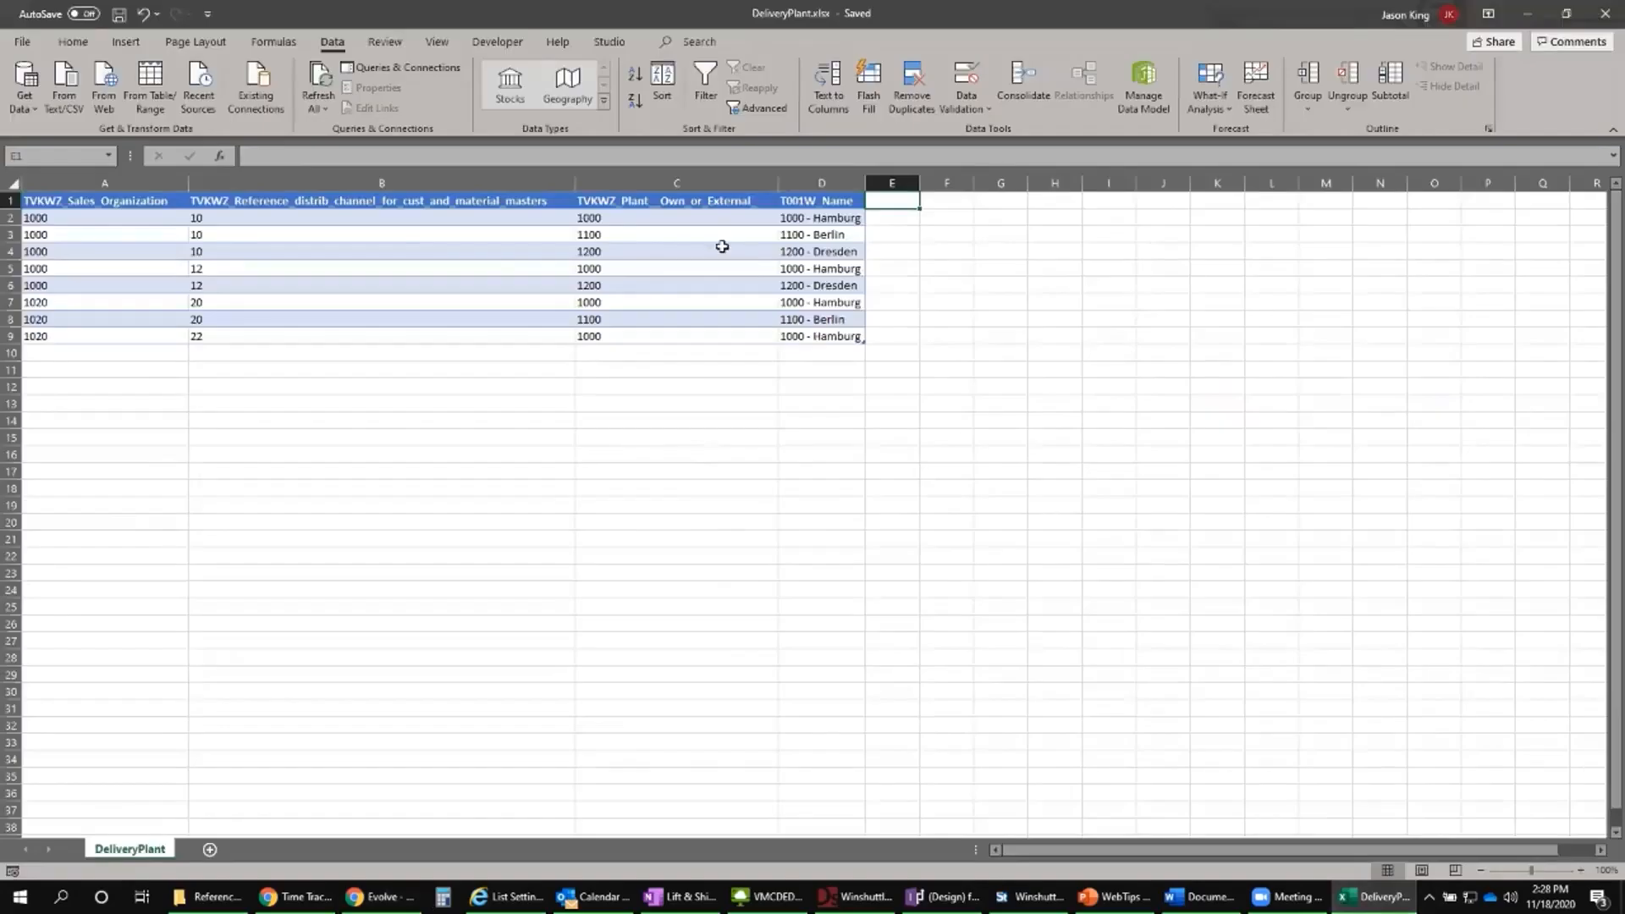
{"action": "left_click", "coordinate": [611, 42]}
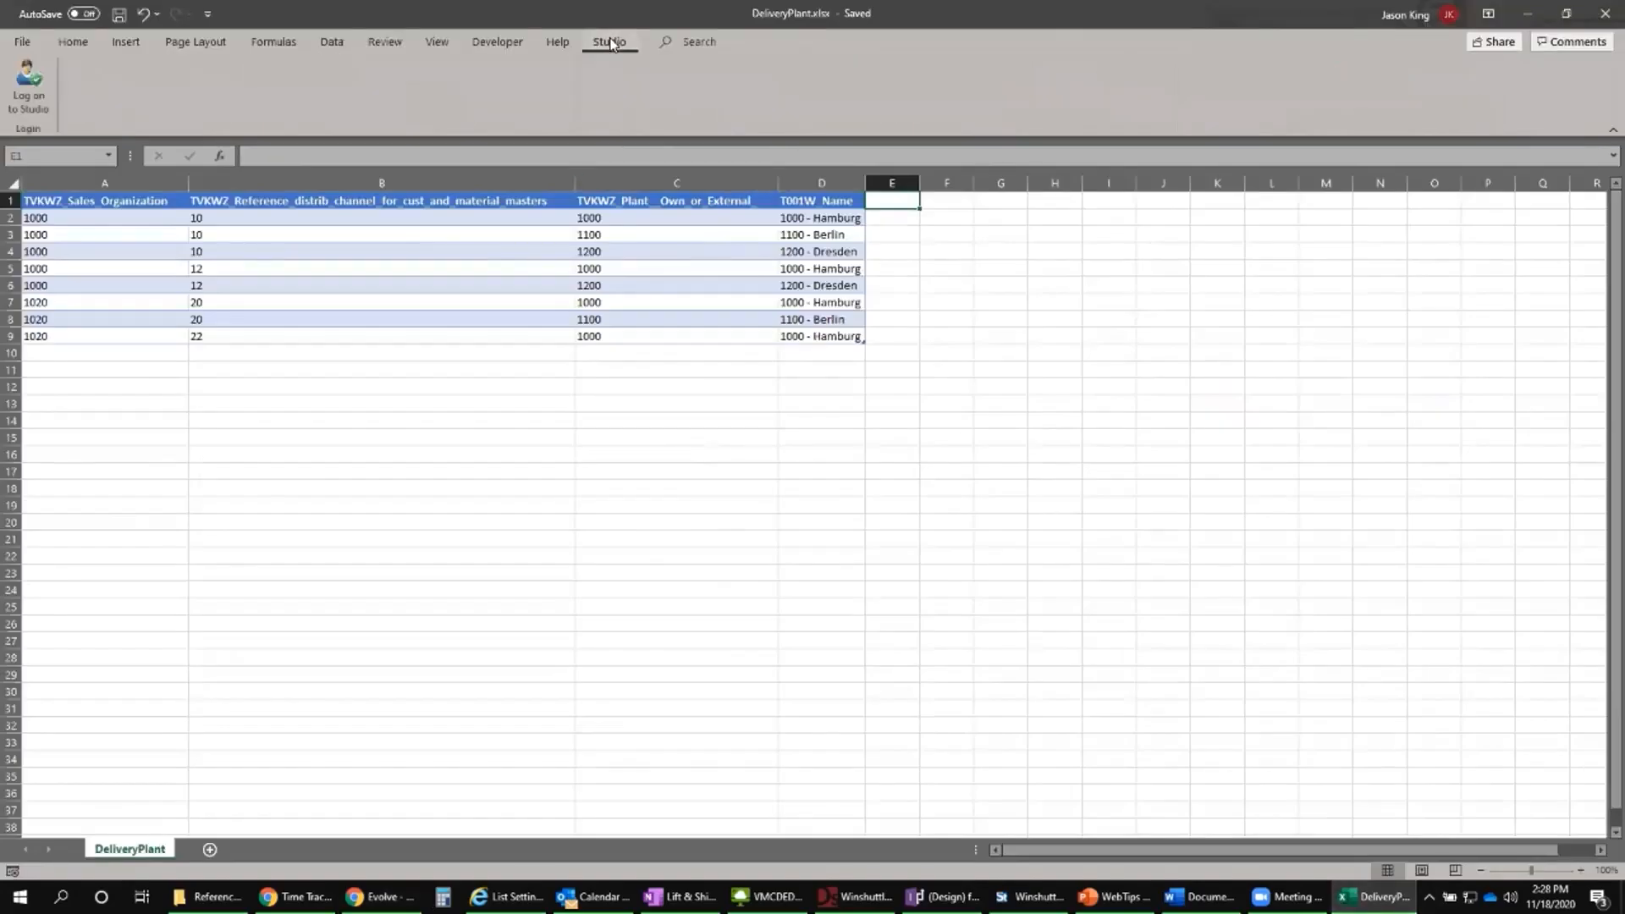
{"action": "left_click", "coordinate": [28, 81]}
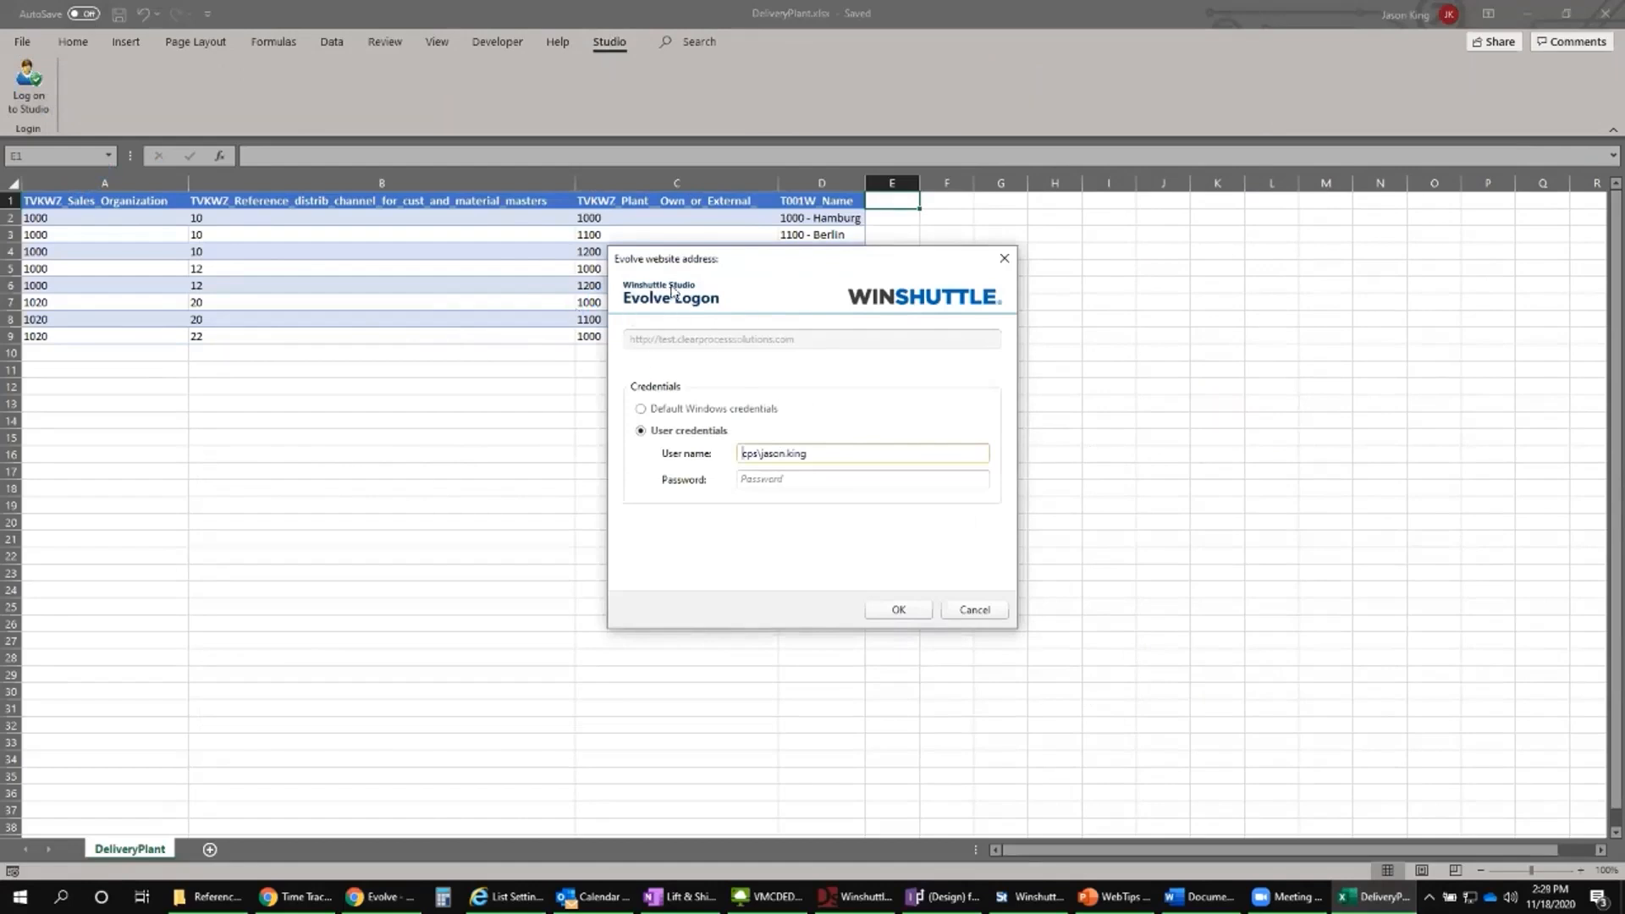
{"action": "key", "text": "Tab"}
{"action": "key", "text": "Return"}
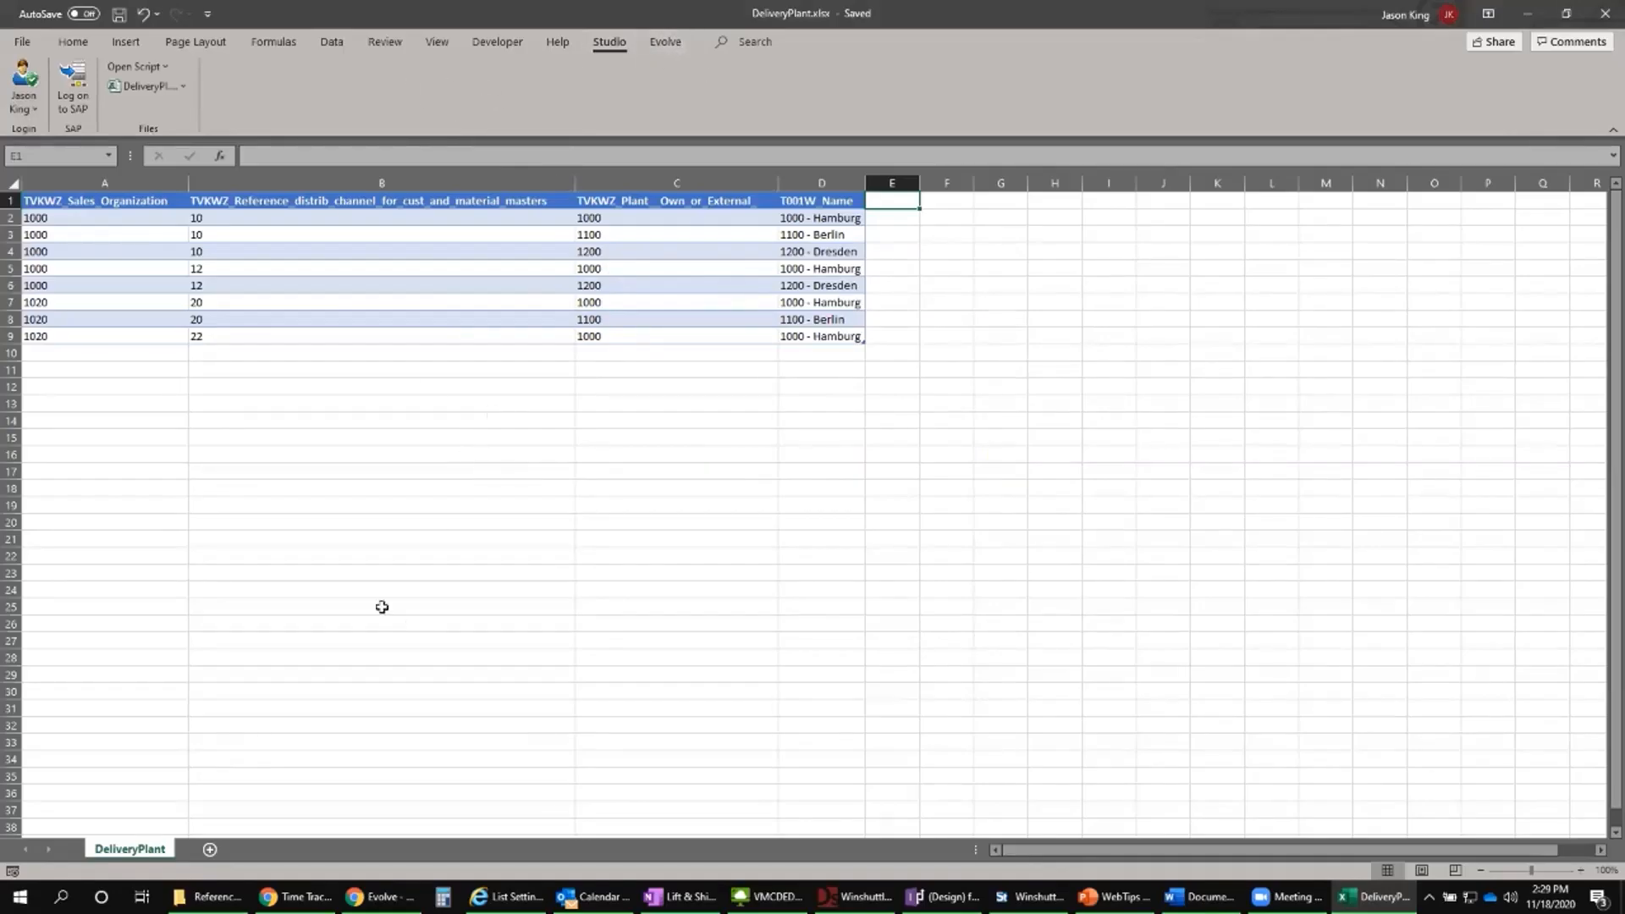
Step: Check which app the Evolve site uses, choose the Demo app in Studio and review the Winshuttle logon info
{"action": "left_click", "coordinate": [381, 896]}
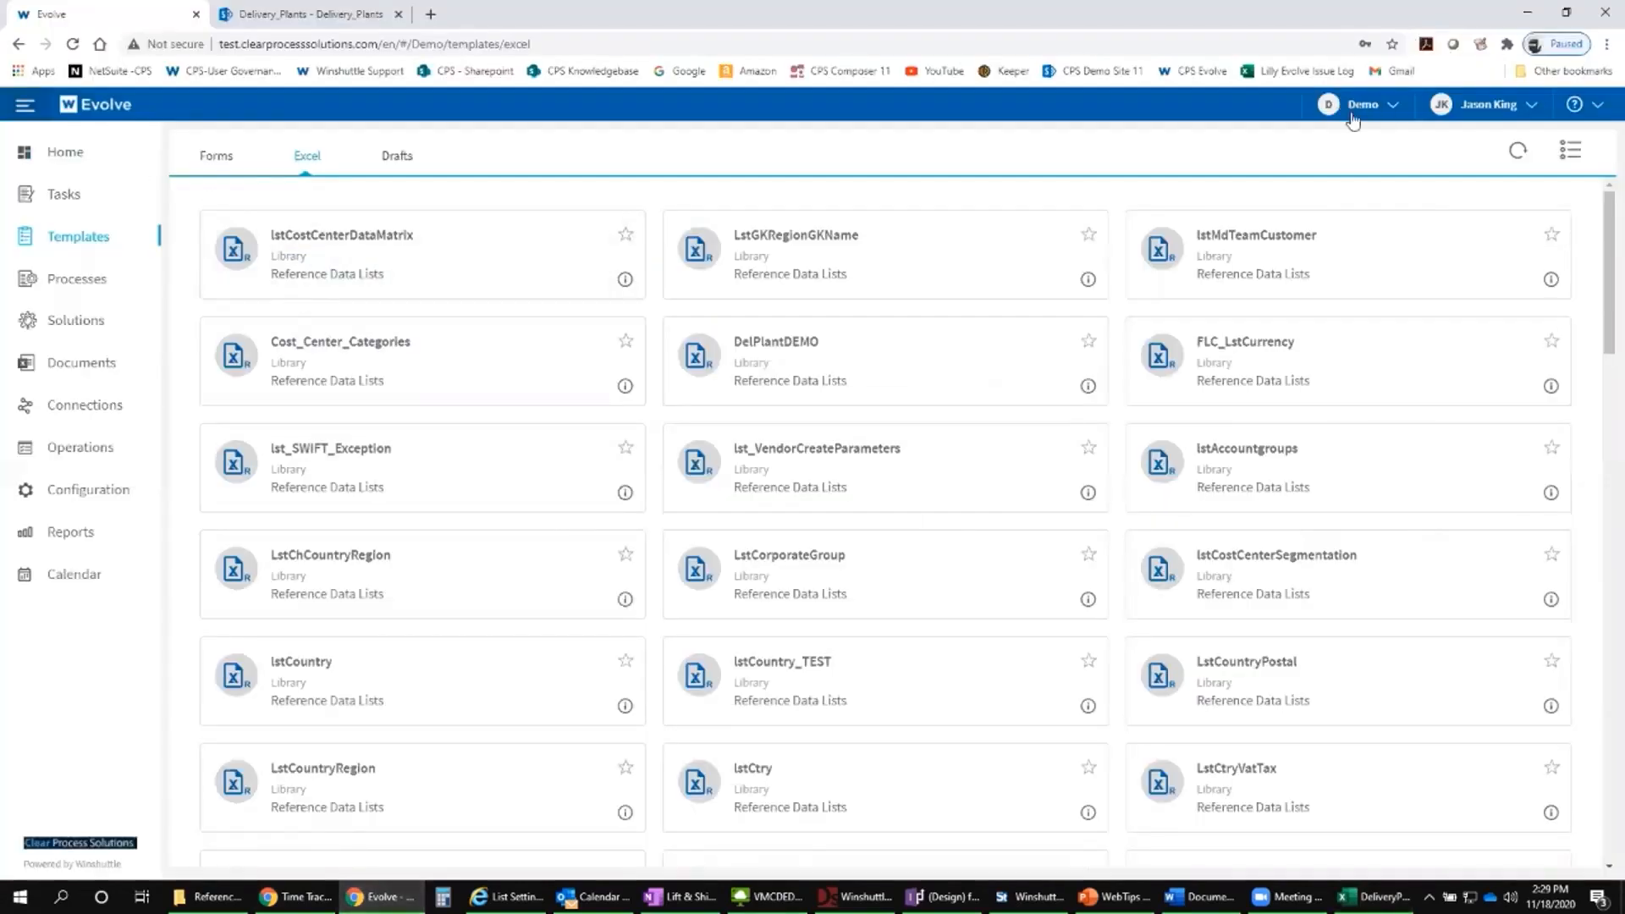
{"action": "left_click", "coordinate": [1372, 896]}
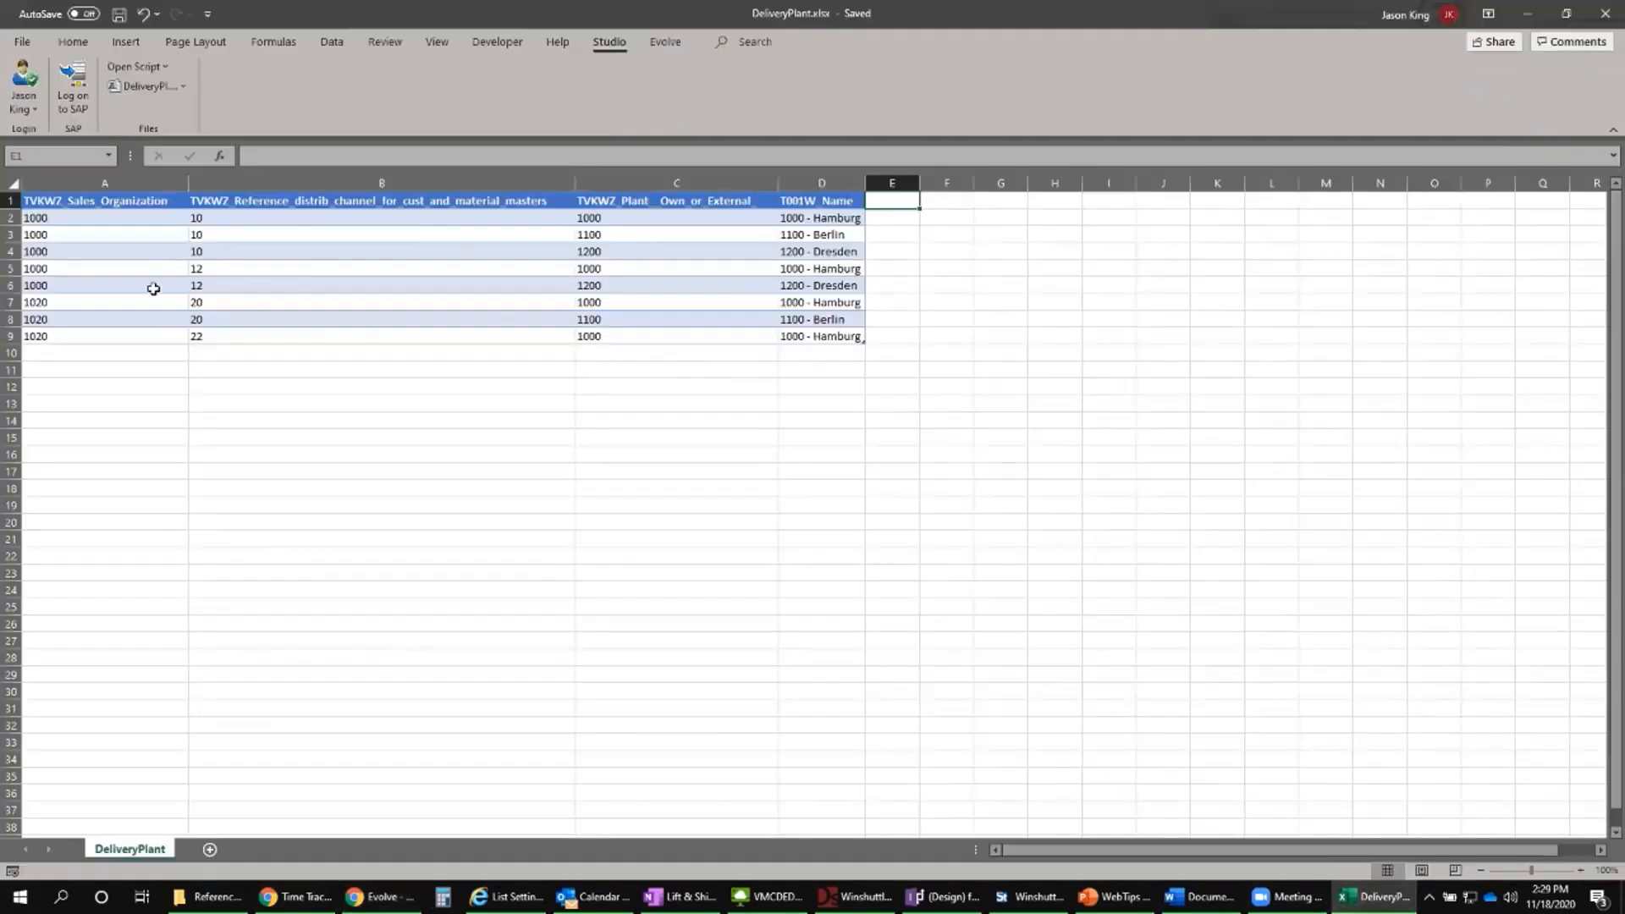
{"action": "left_click", "coordinate": [33, 108]}
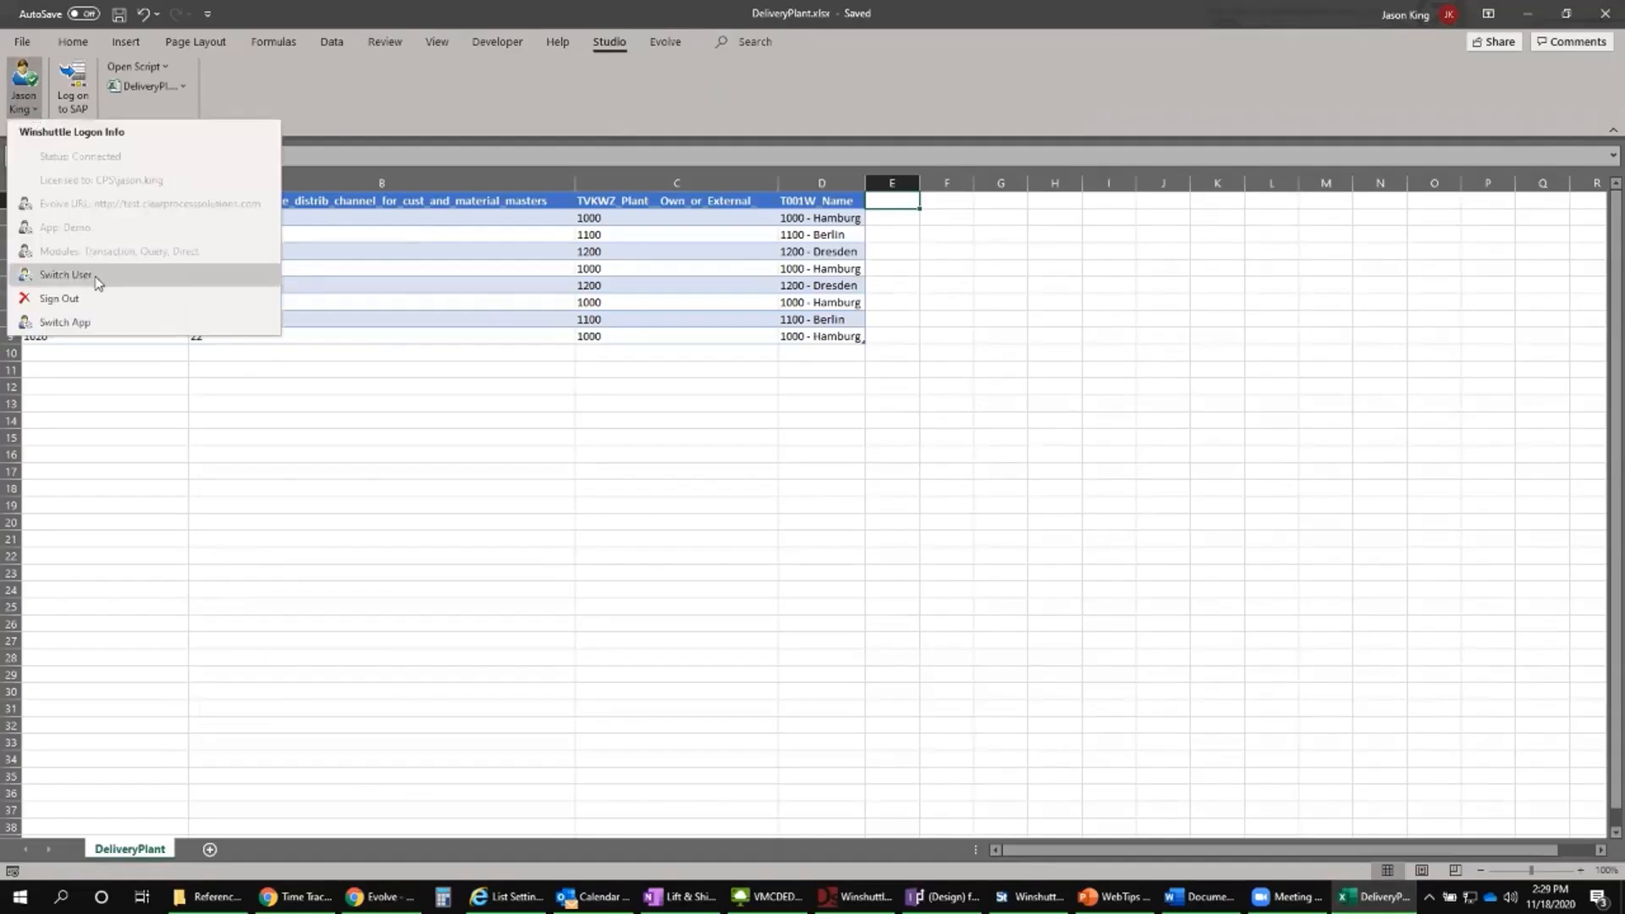
{"action": "left_click", "coordinate": [71, 327]}
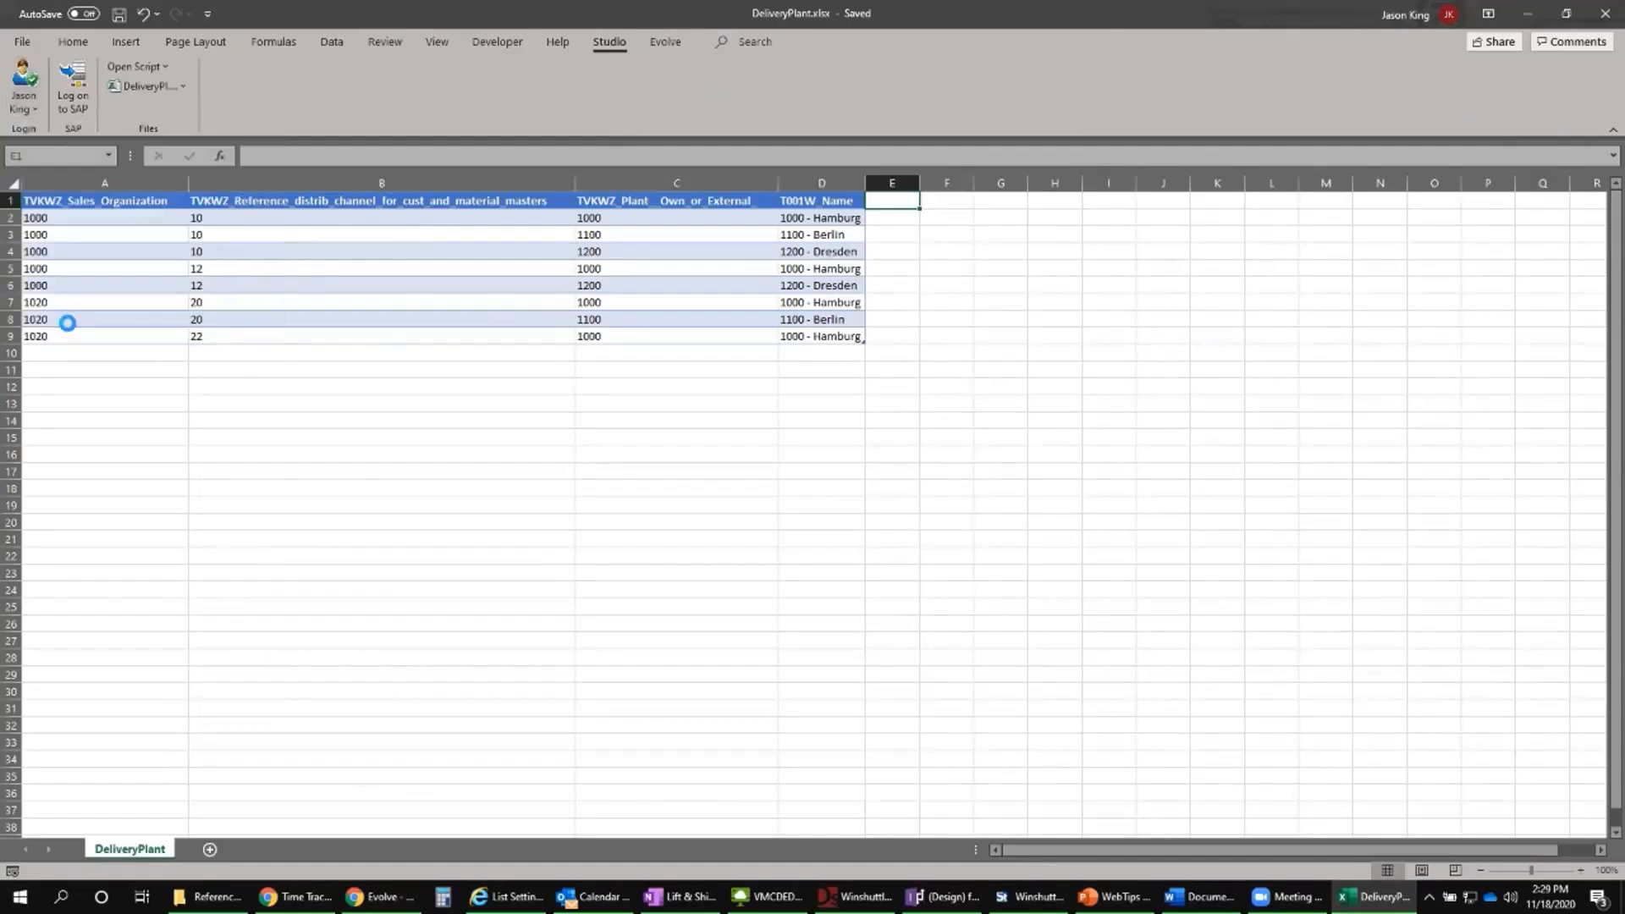
{"action": "double_click", "coordinate": [702, 358]}
{"action": "left_click", "coordinate": [36, 111]}
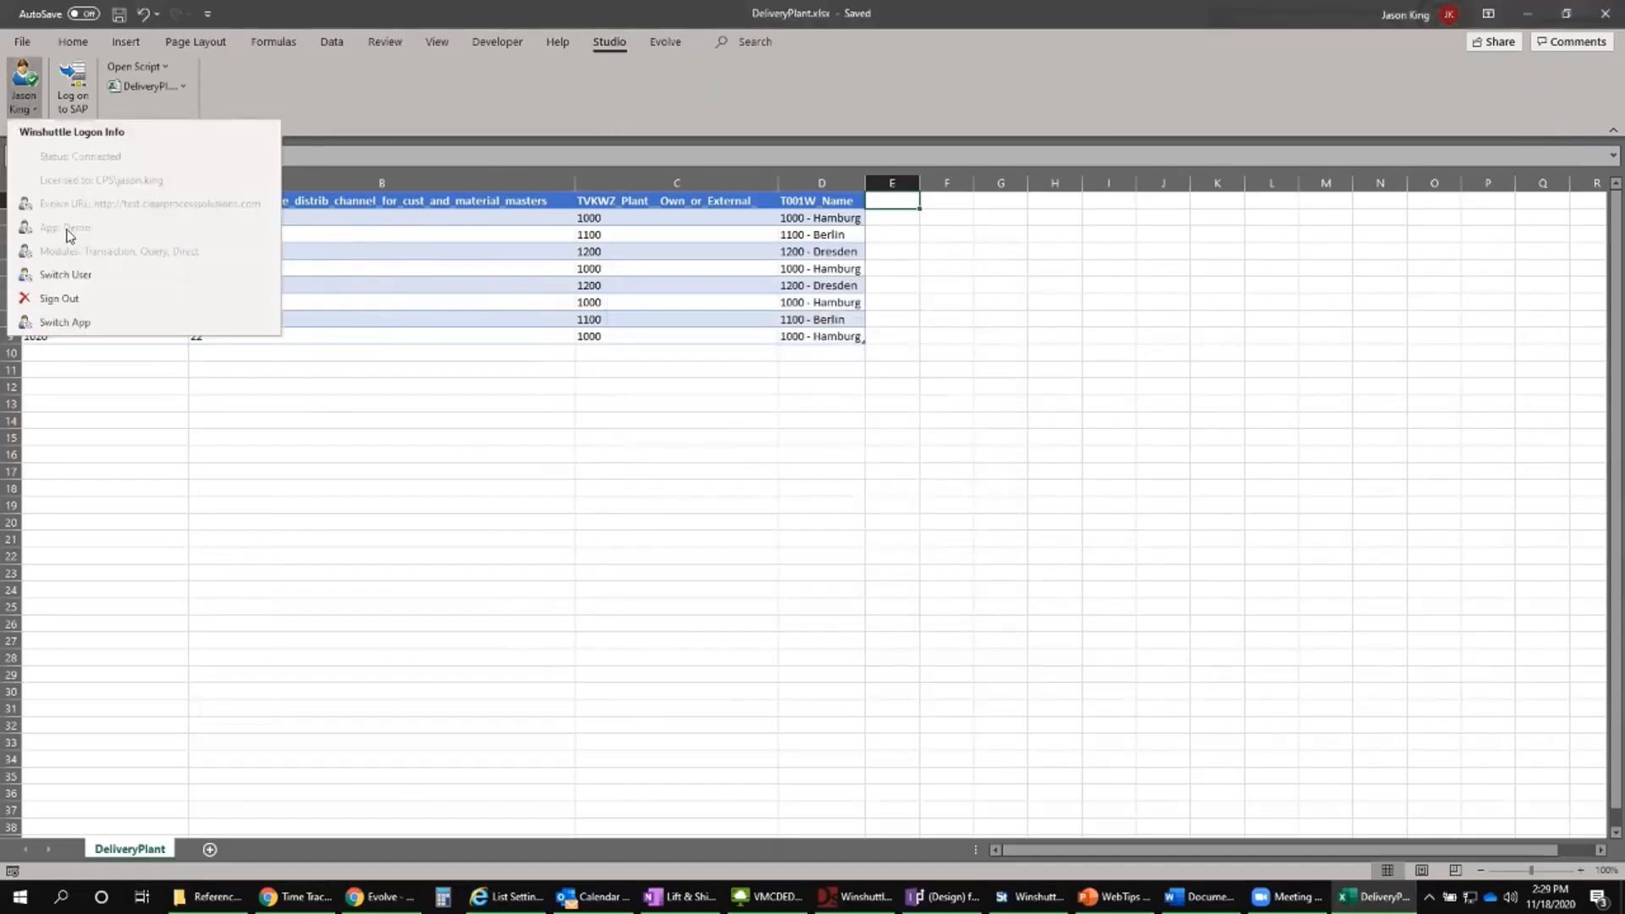
{"action": "left_click", "coordinate": [400, 108]}
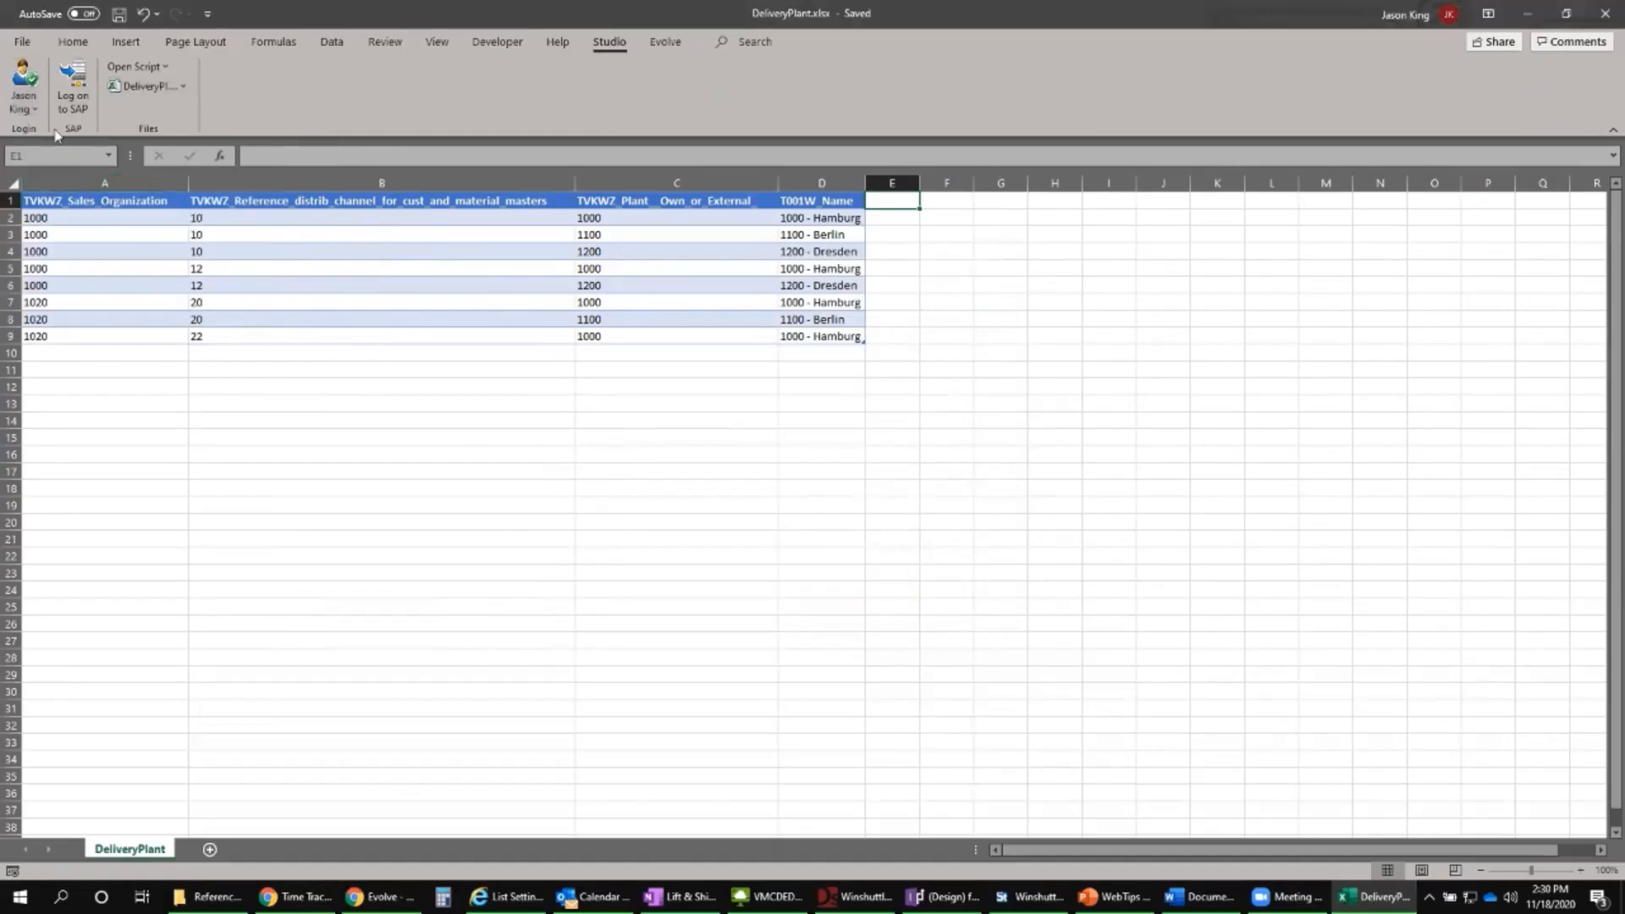
Step: Open the DelPlantDEMO reference data template from the Evolve templates in Excel
{"action": "left_click", "coordinate": [672, 43]}
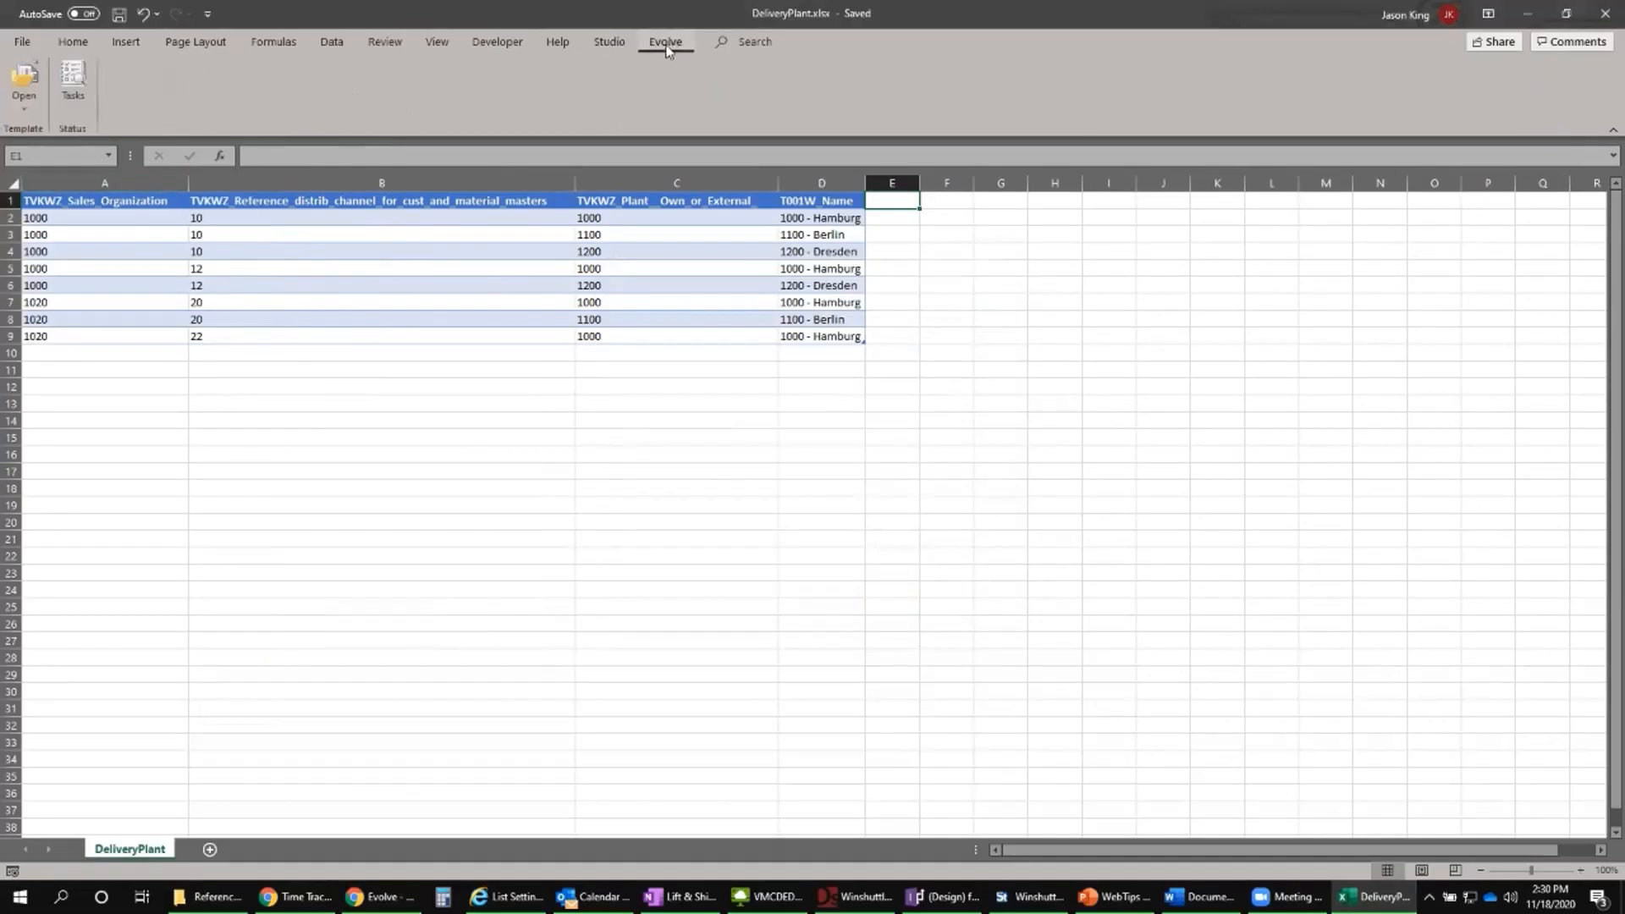
{"action": "left_click", "coordinate": [22, 112]}
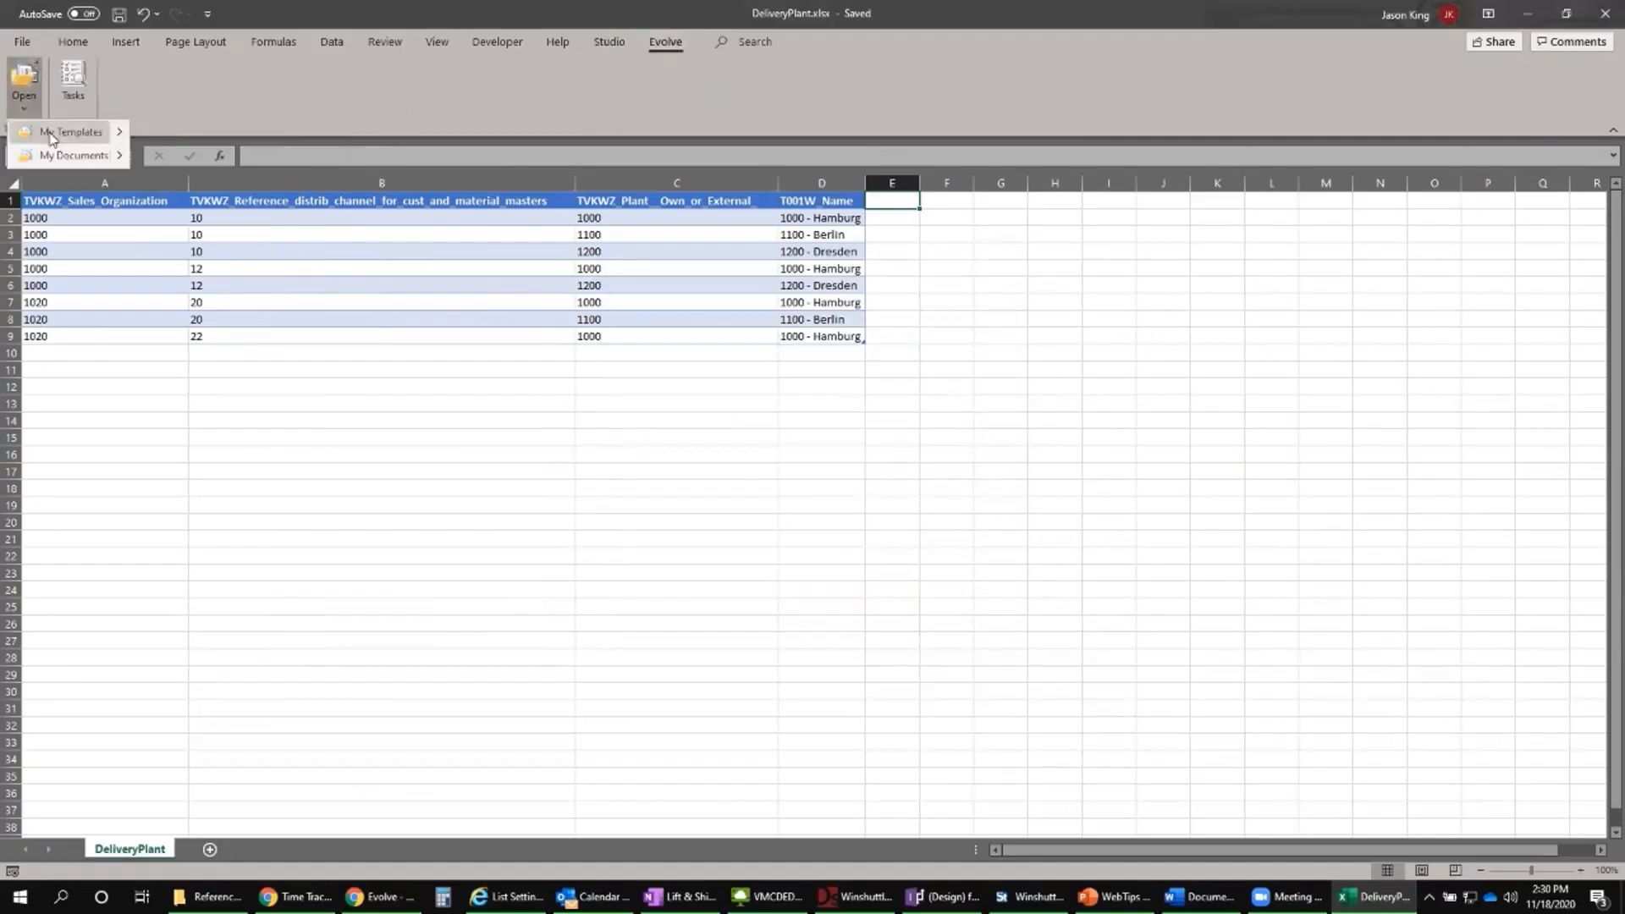
{"action": "left_click", "coordinate": [50, 133]}
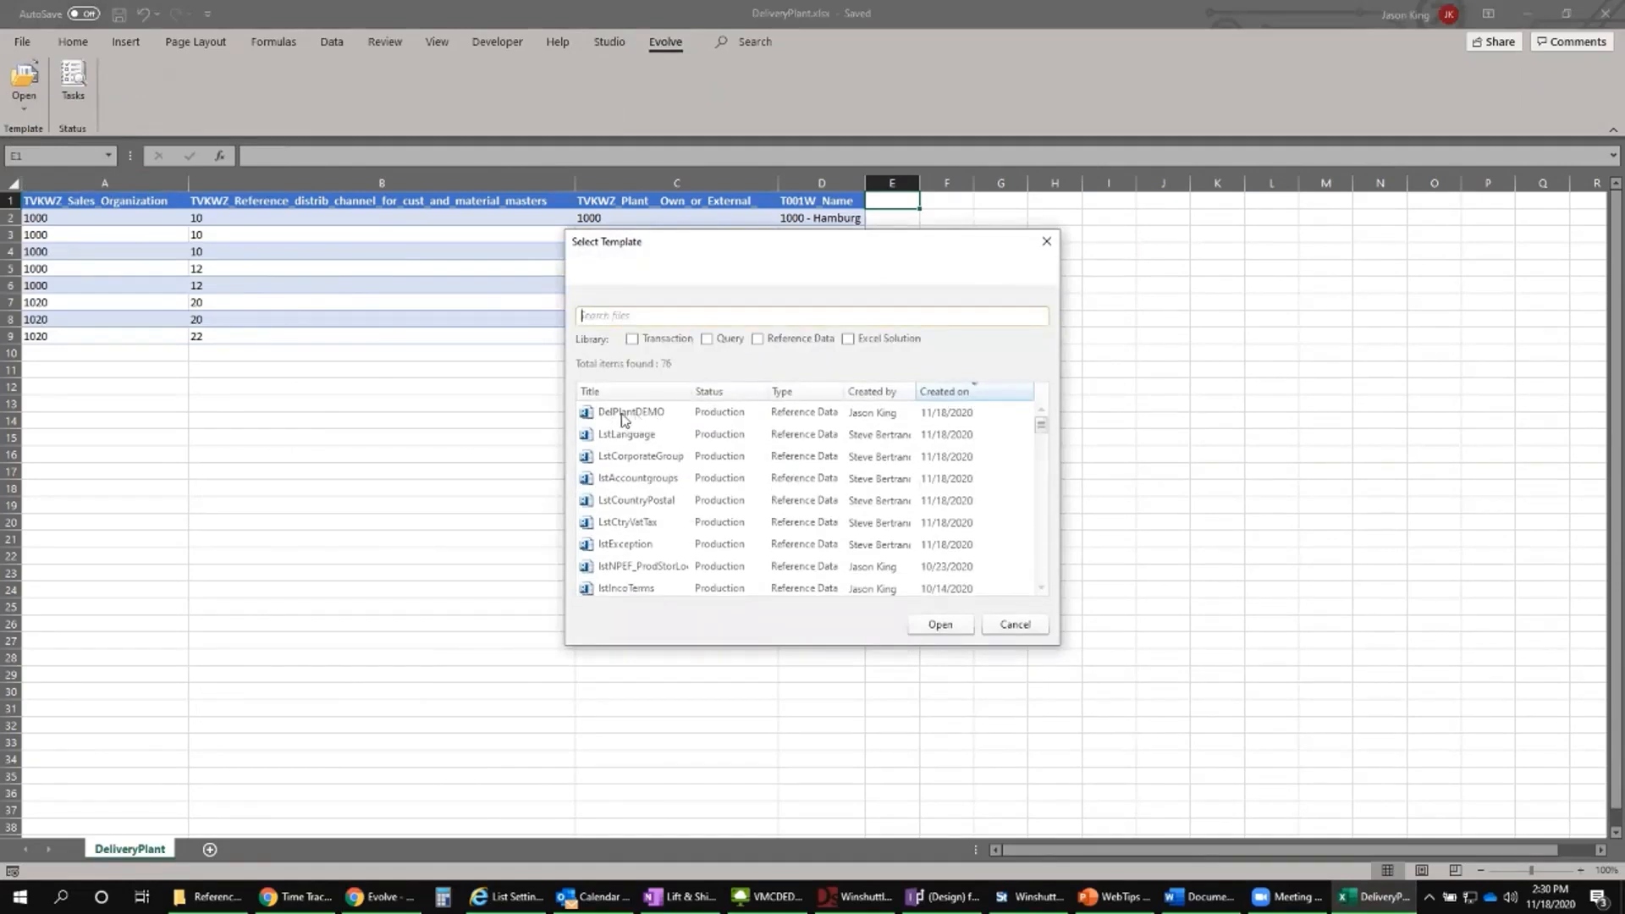
{"action": "left_click", "coordinate": [622, 418]}
{"action": "left_click", "coordinate": [935, 629]}
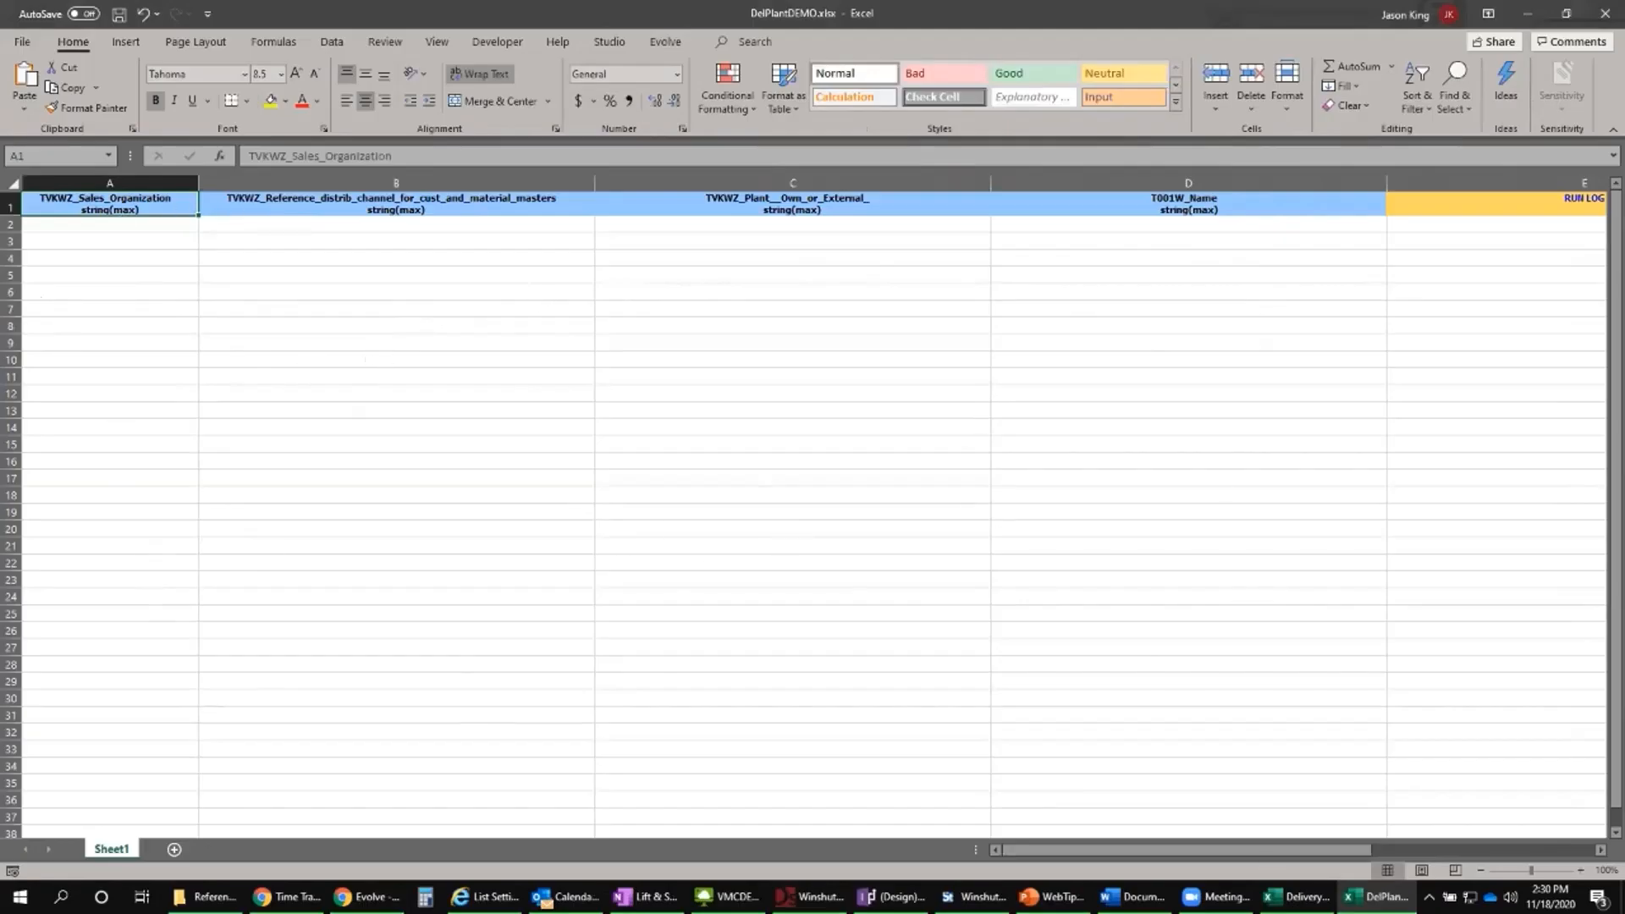
Step: Copy data rows 2 through 9 of columns A to D from DeliveryPlant.xlsx into DelPlantDEMO.xlsx, starting at cell A2
{"action": "left_click", "coordinate": [1296, 897]}
{"action": "left_click", "coordinate": [96, 223]}
{"action": "left_click_drag", "start_coordinate": [96, 223], "coordinate": [813, 336]}
{"action": "key", "text": "ctrl+c"}
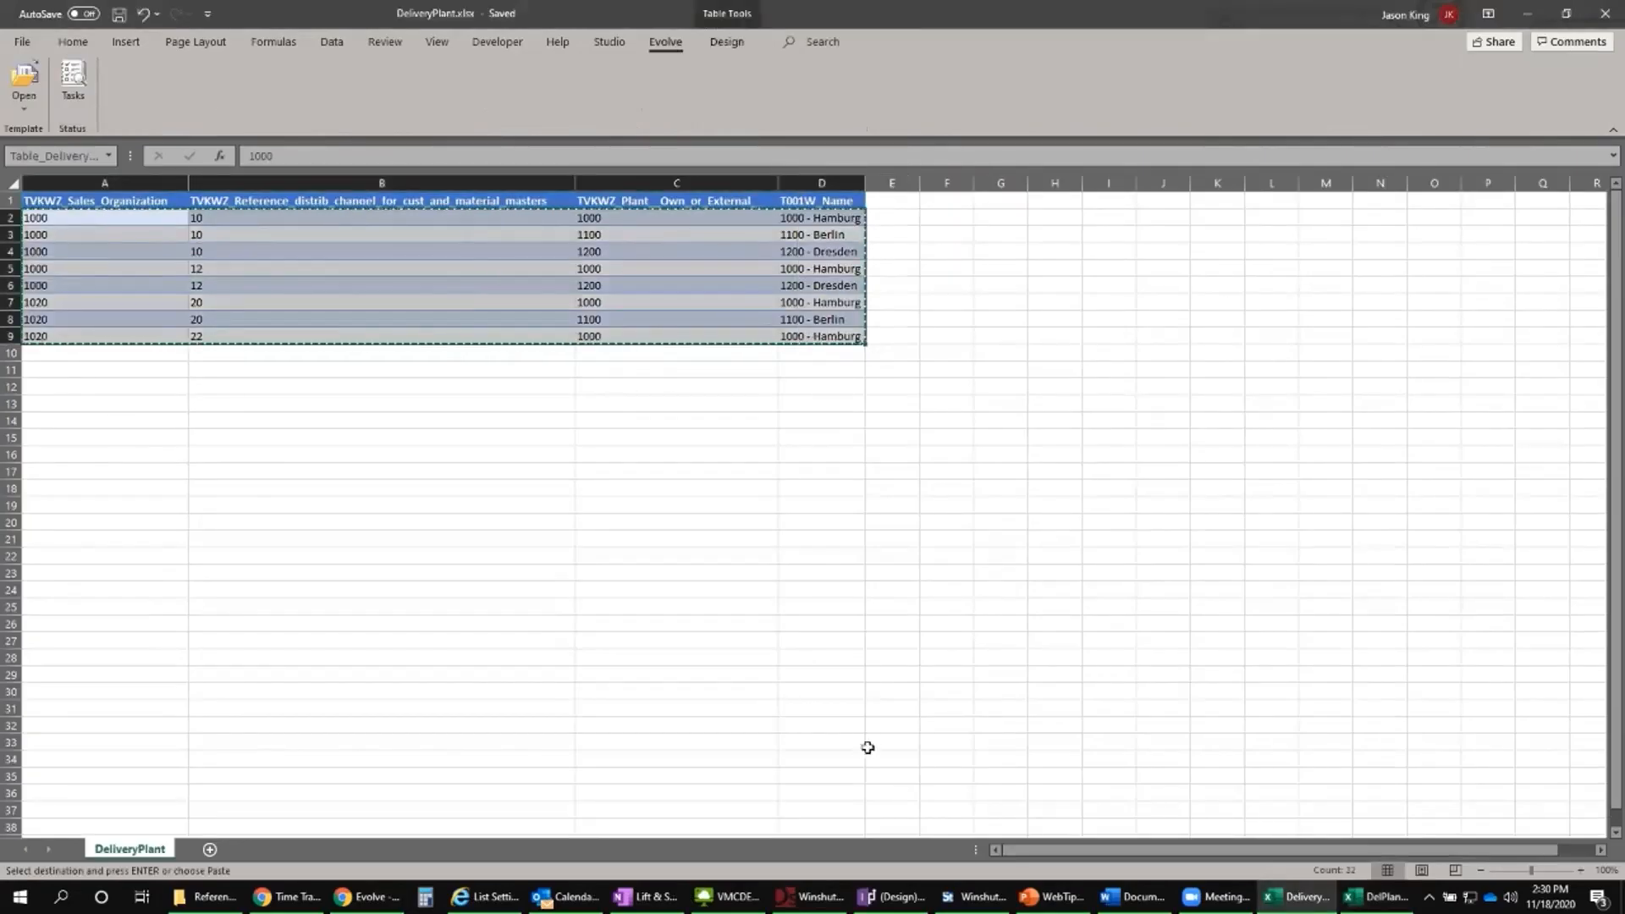
{"action": "key", "text": "alt+Tab"}
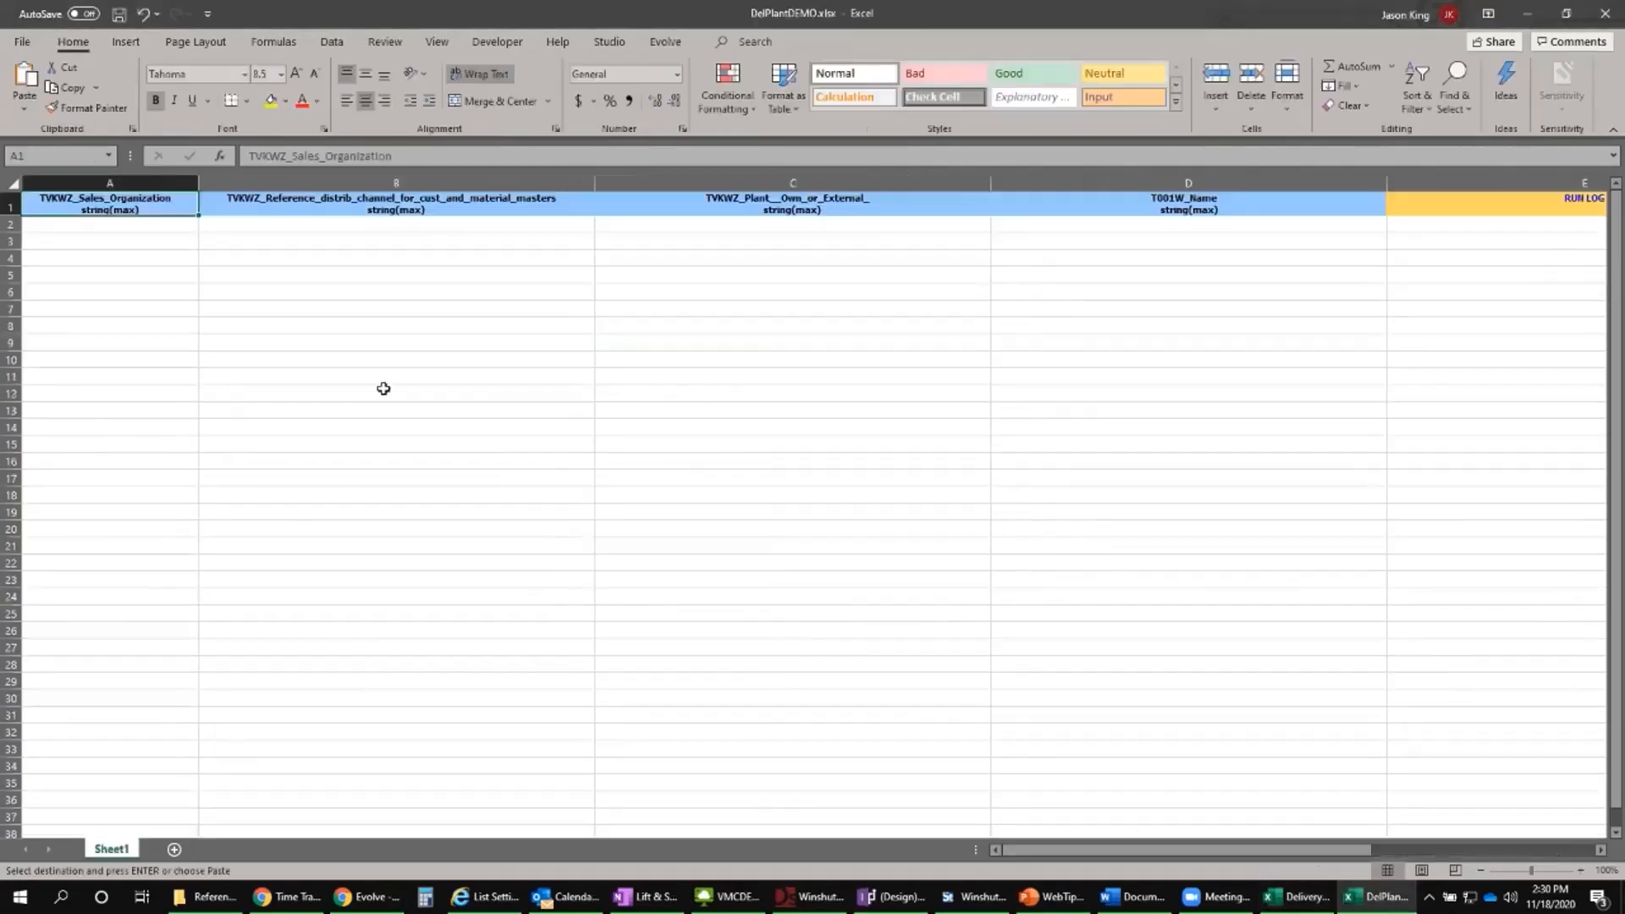
{"action": "left_click", "coordinate": [116, 227]}
{"action": "key", "text": "ctrl+v"}
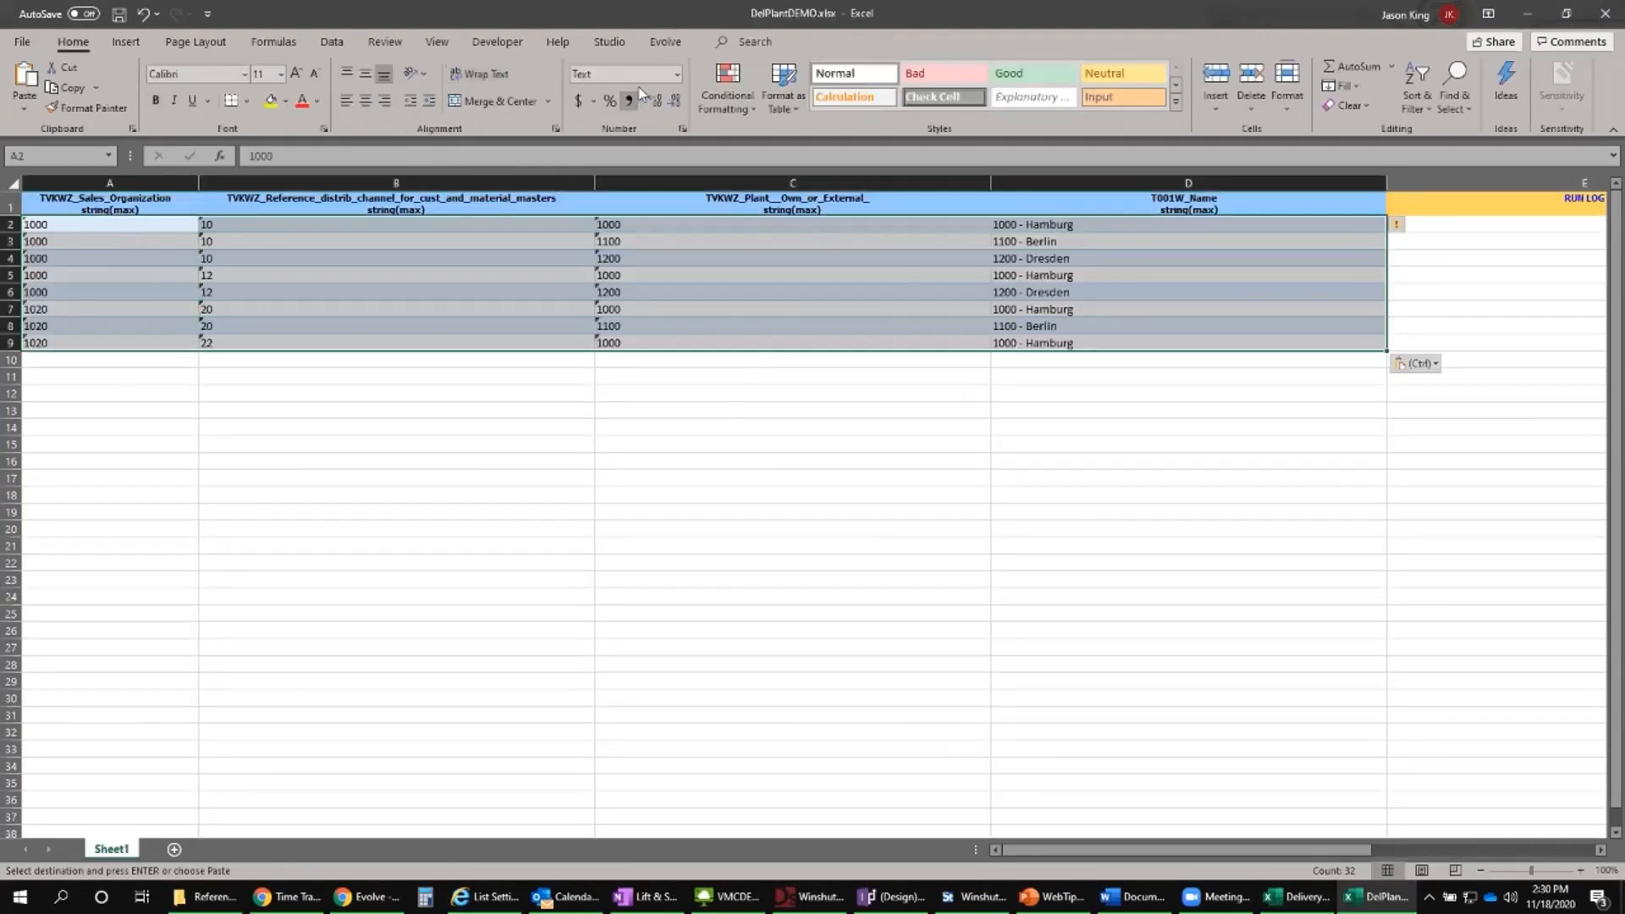
Step: Run the DelPlantDEMO script in Studio to upload the rows, saving the file to the library as DelPlantDEMO
{"action": "left_click", "coordinate": [613, 44]}
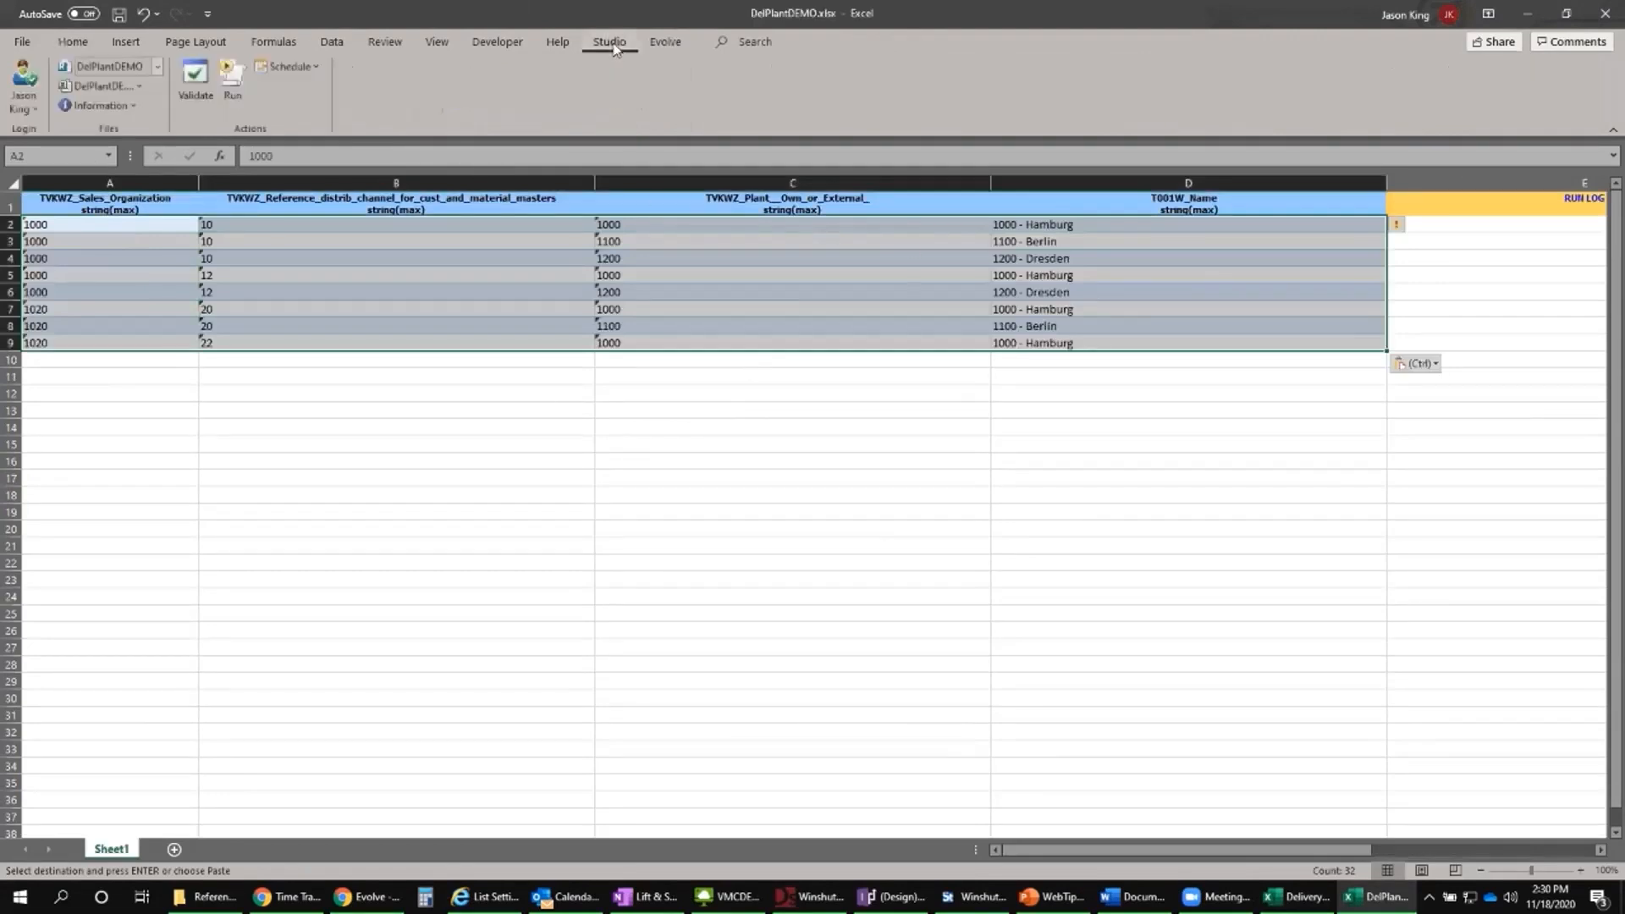
{"action": "left_click", "coordinate": [230, 78]}
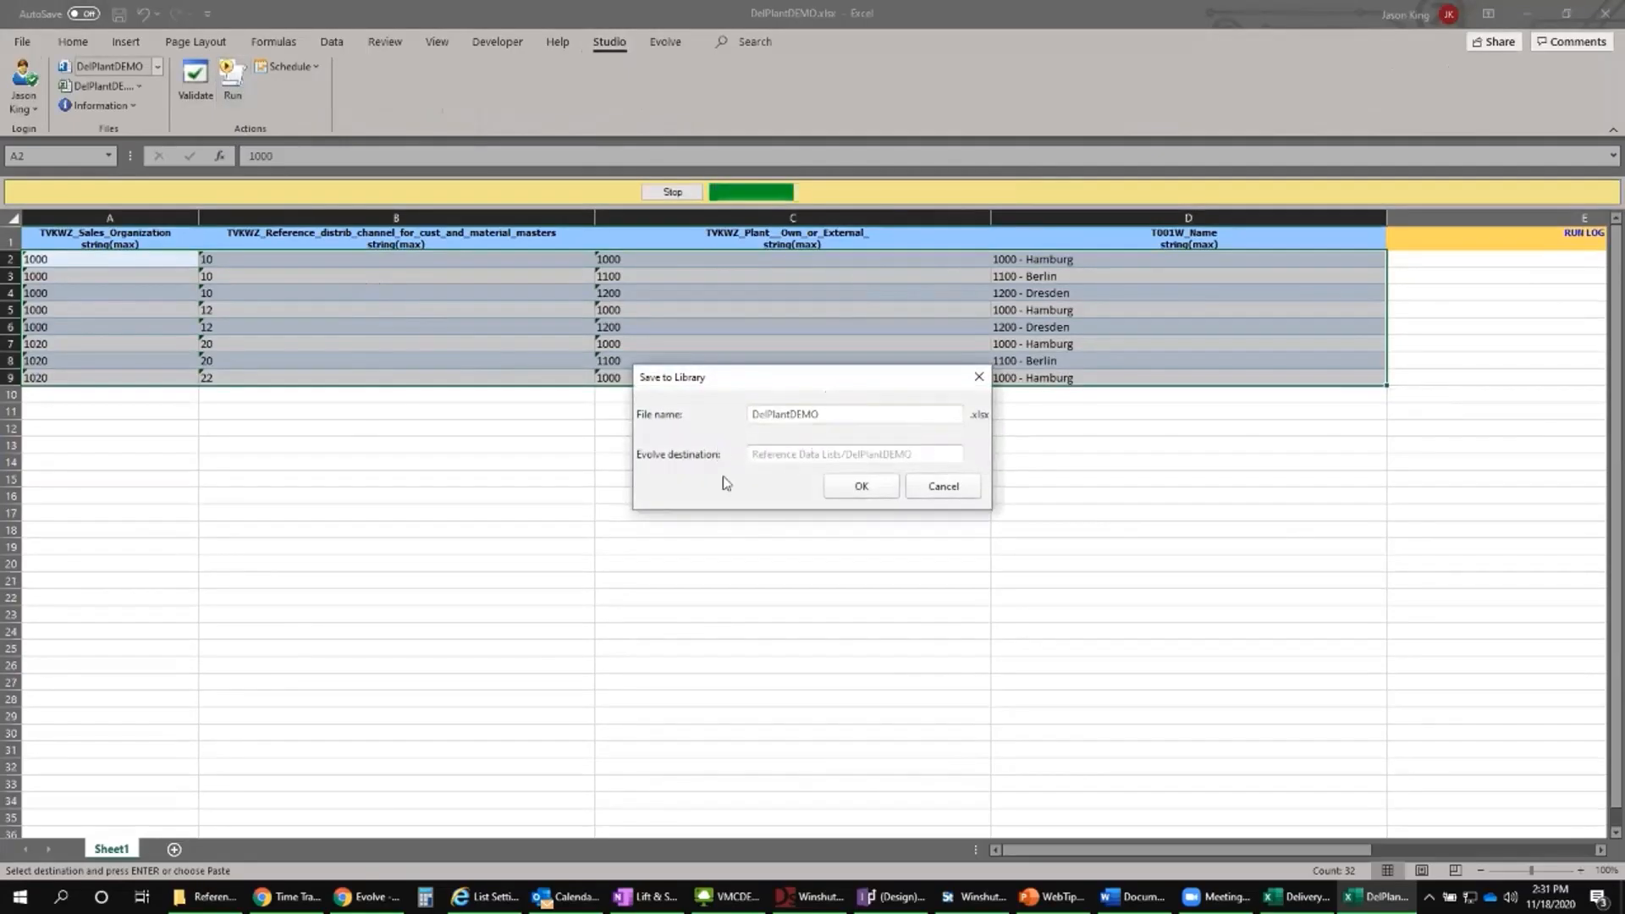
{"action": "left_click", "coordinate": [860, 487]}
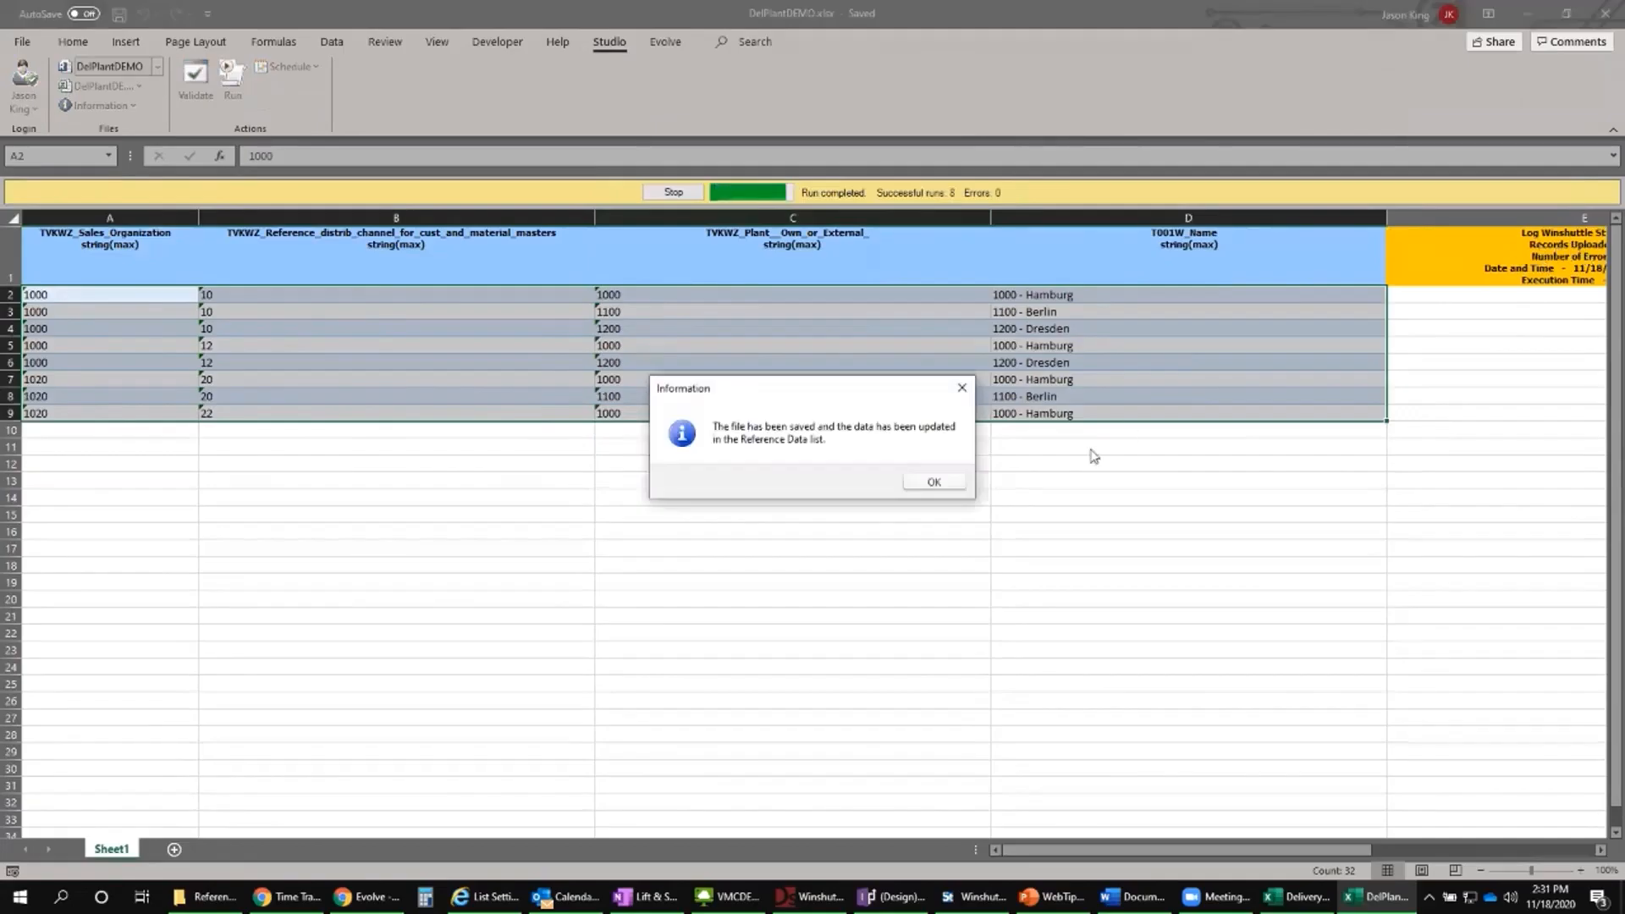
{"action": "left_click", "coordinate": [934, 481]}
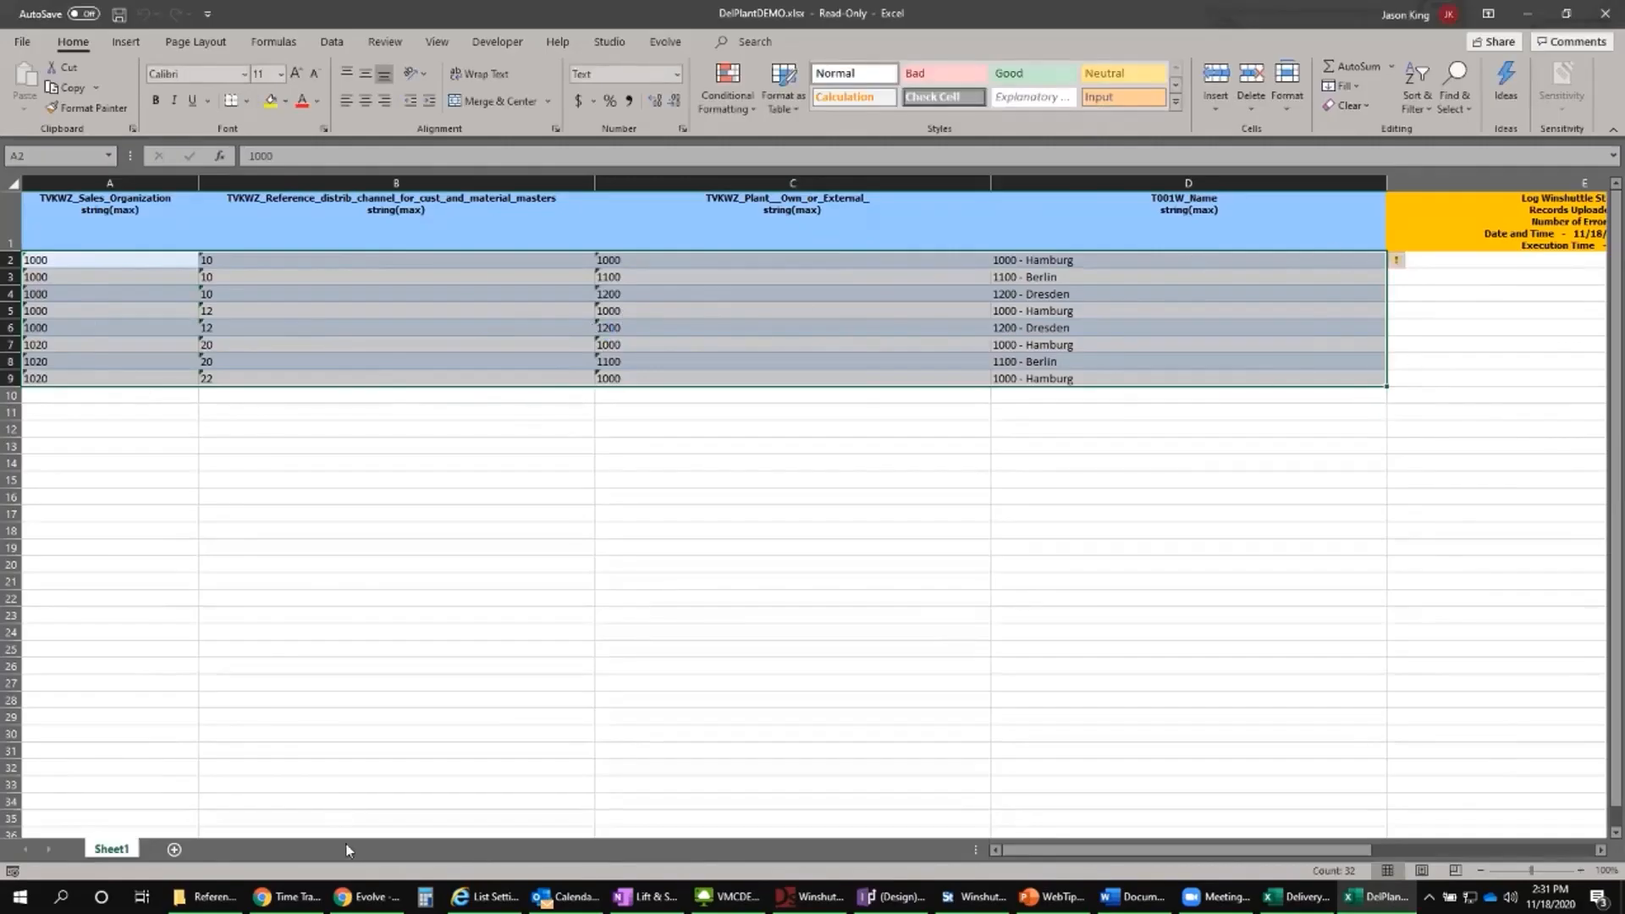
Step: Return to Evolve in the browser and view the uploaded records of the DelPlantDEMO reference data list
{"action": "left_click", "coordinate": [364, 896]}
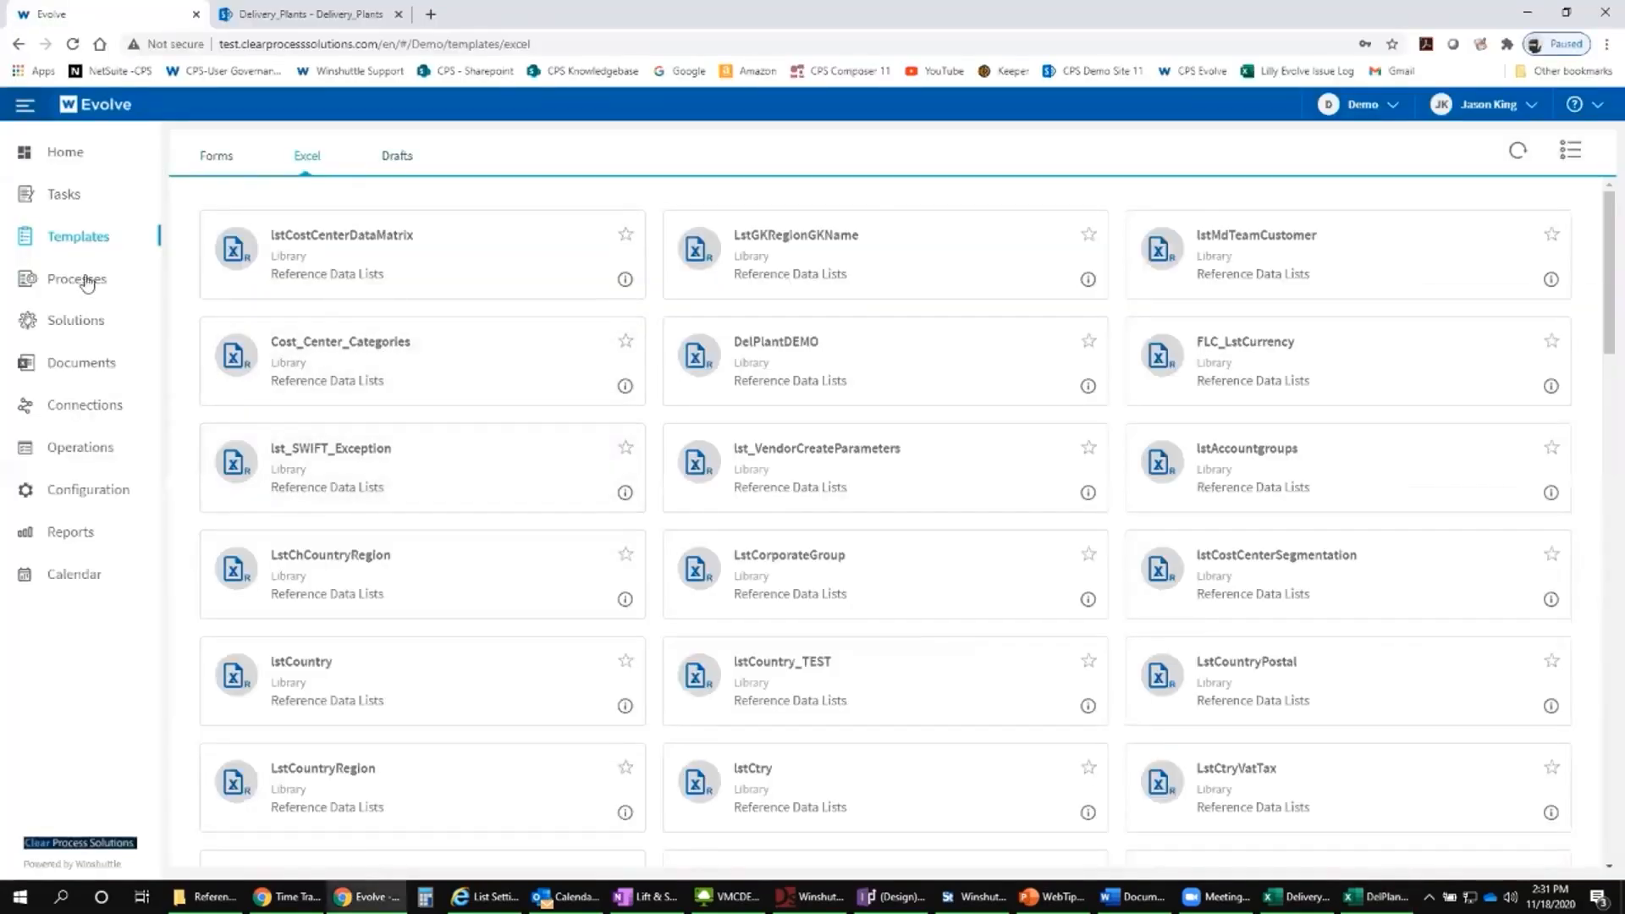
{"action": "left_click", "coordinate": [74, 323]}
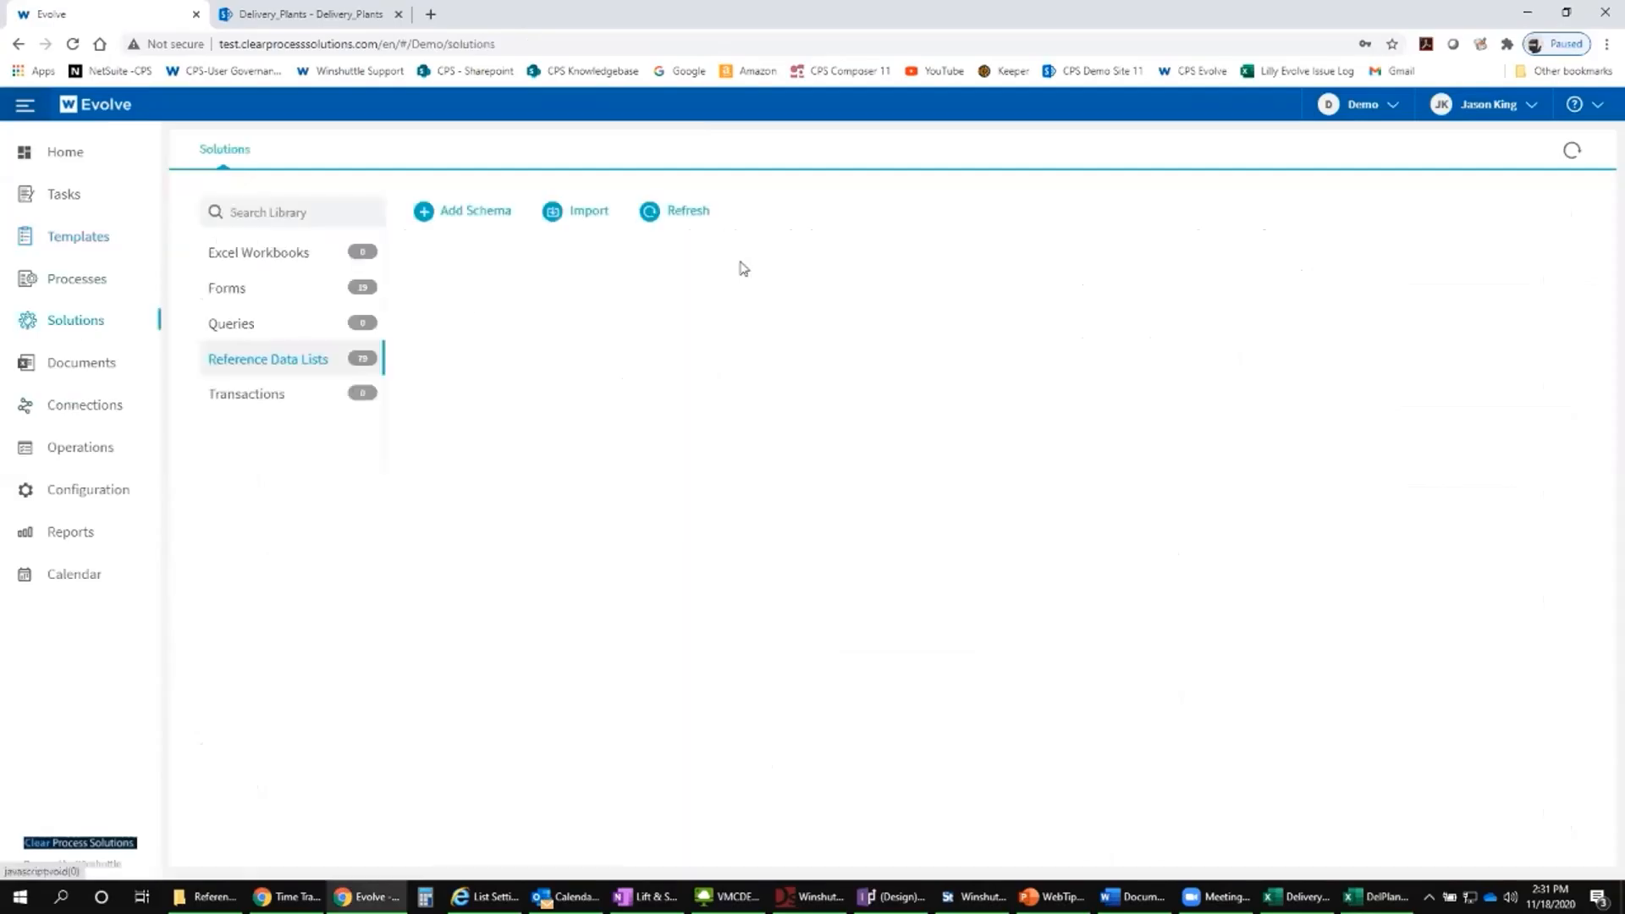
{"action": "left_click", "coordinate": [441, 468]}
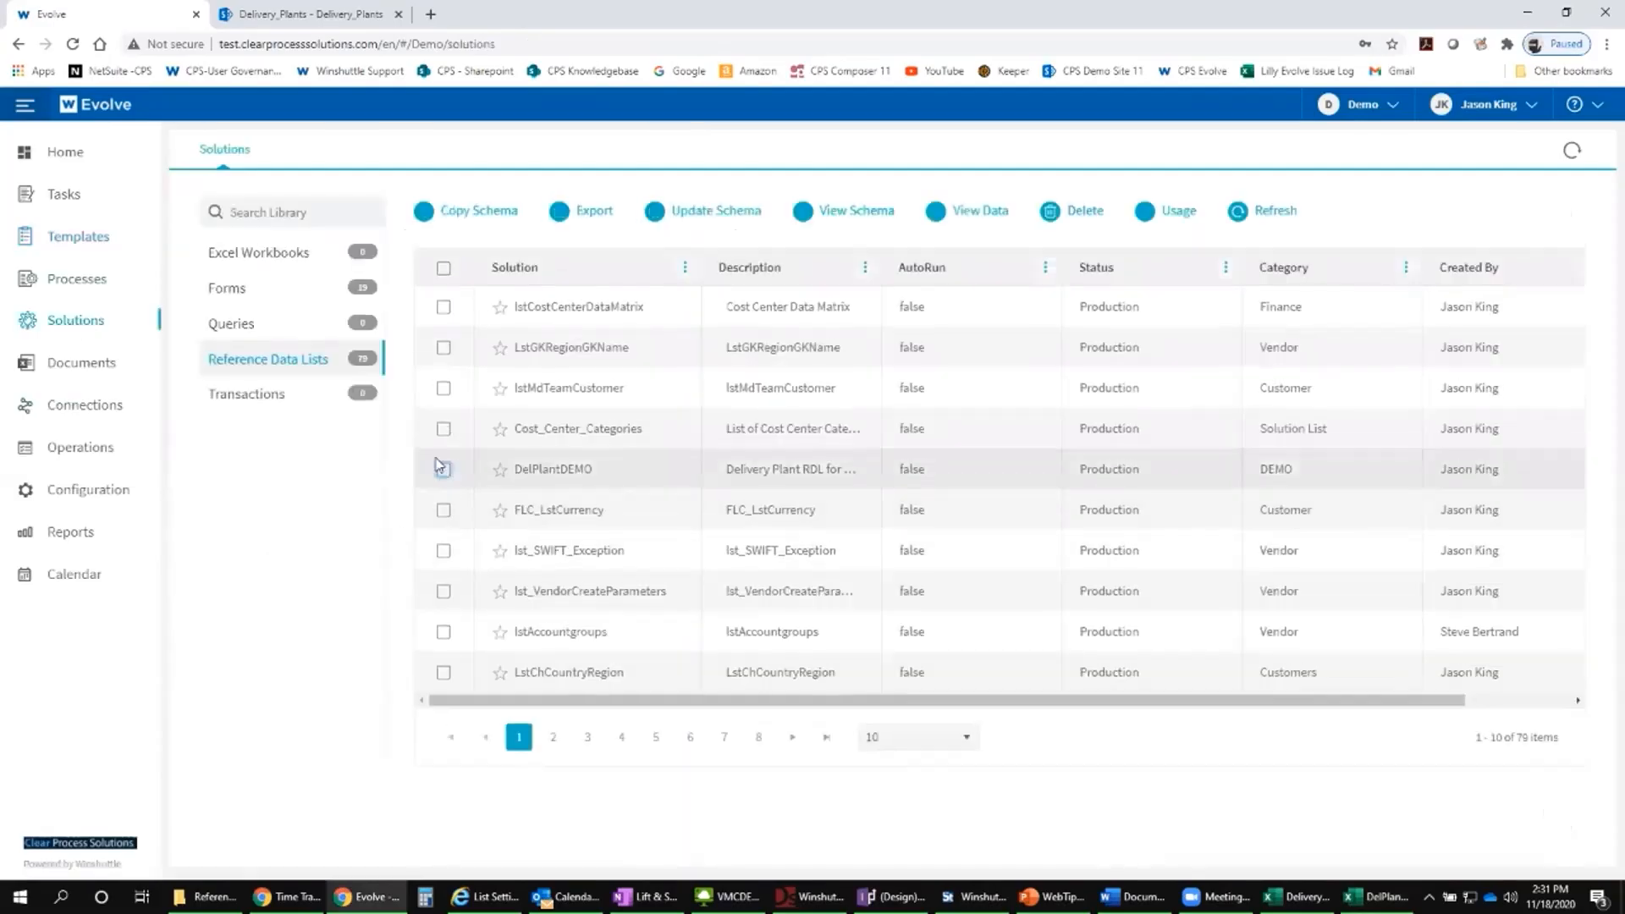
{"action": "left_click", "coordinate": [982, 216]}
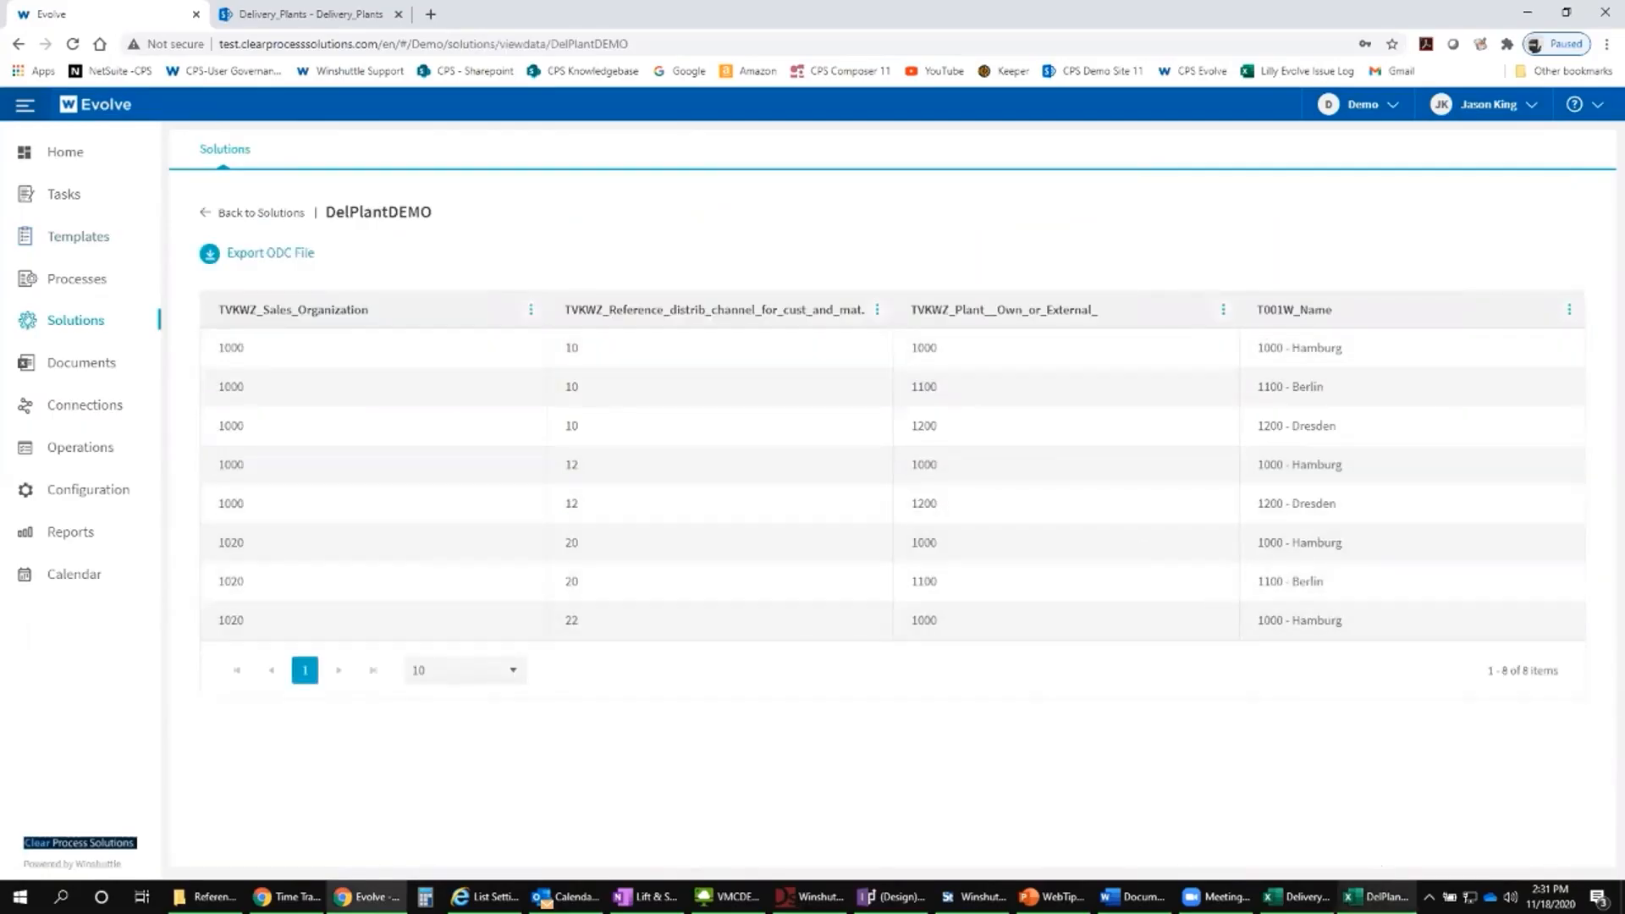
Step: Close the DelPlantDEMO workbook, reopen the DelPlantDEMO template from Evolve and select cell B9
{"action": "left_click", "coordinate": [1375, 896]}
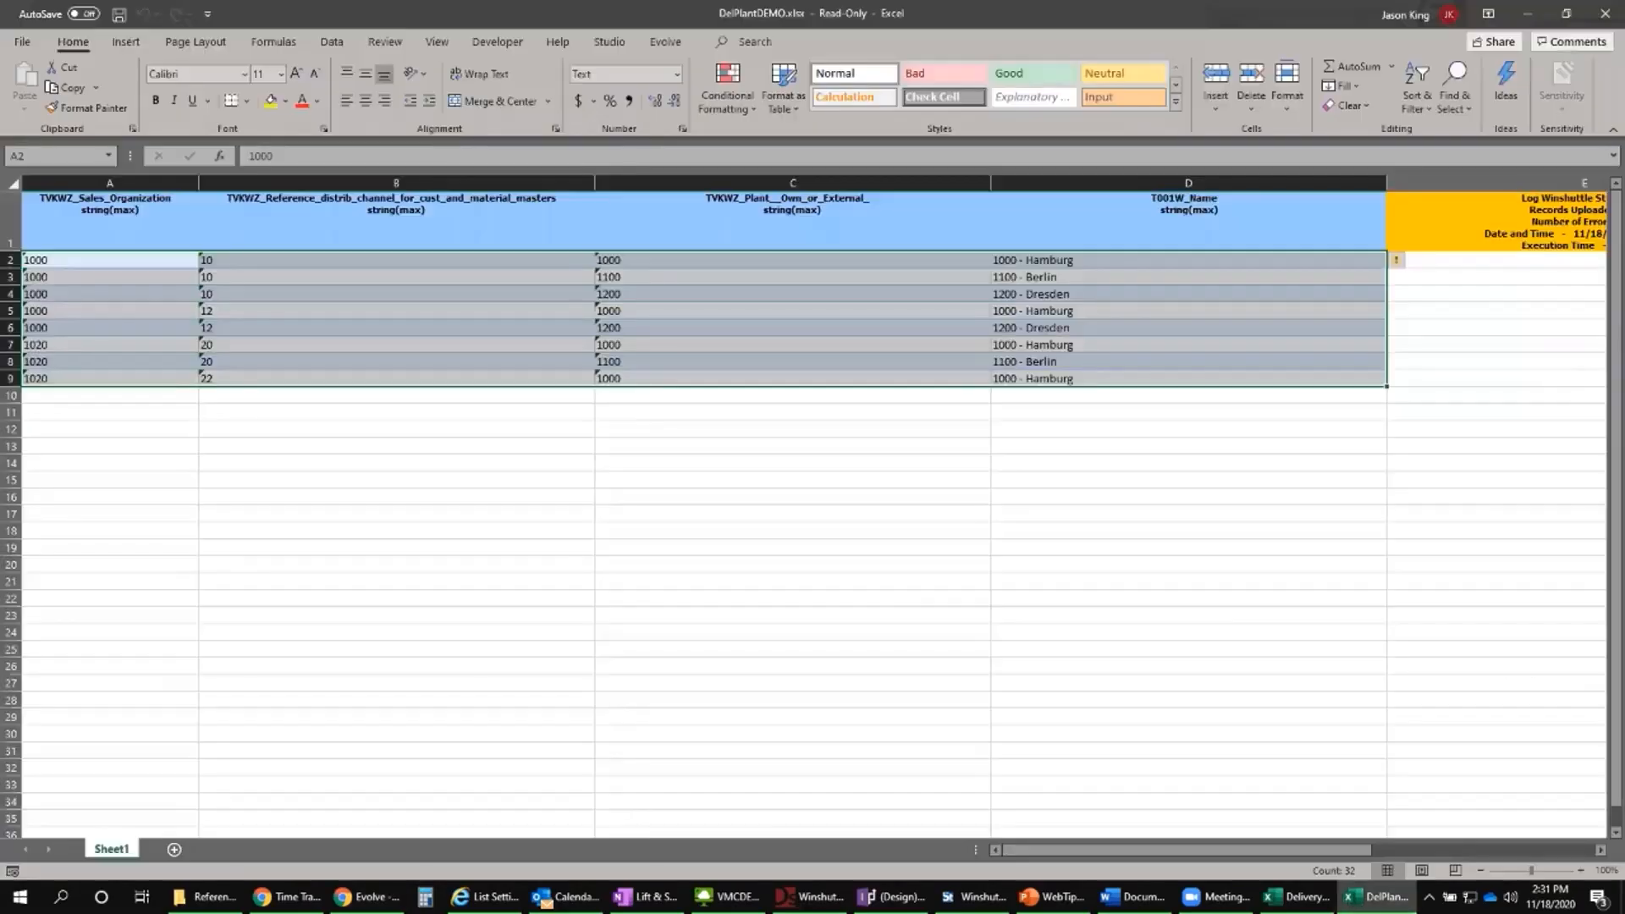
{"action": "left_click", "coordinate": [1595, 18]}
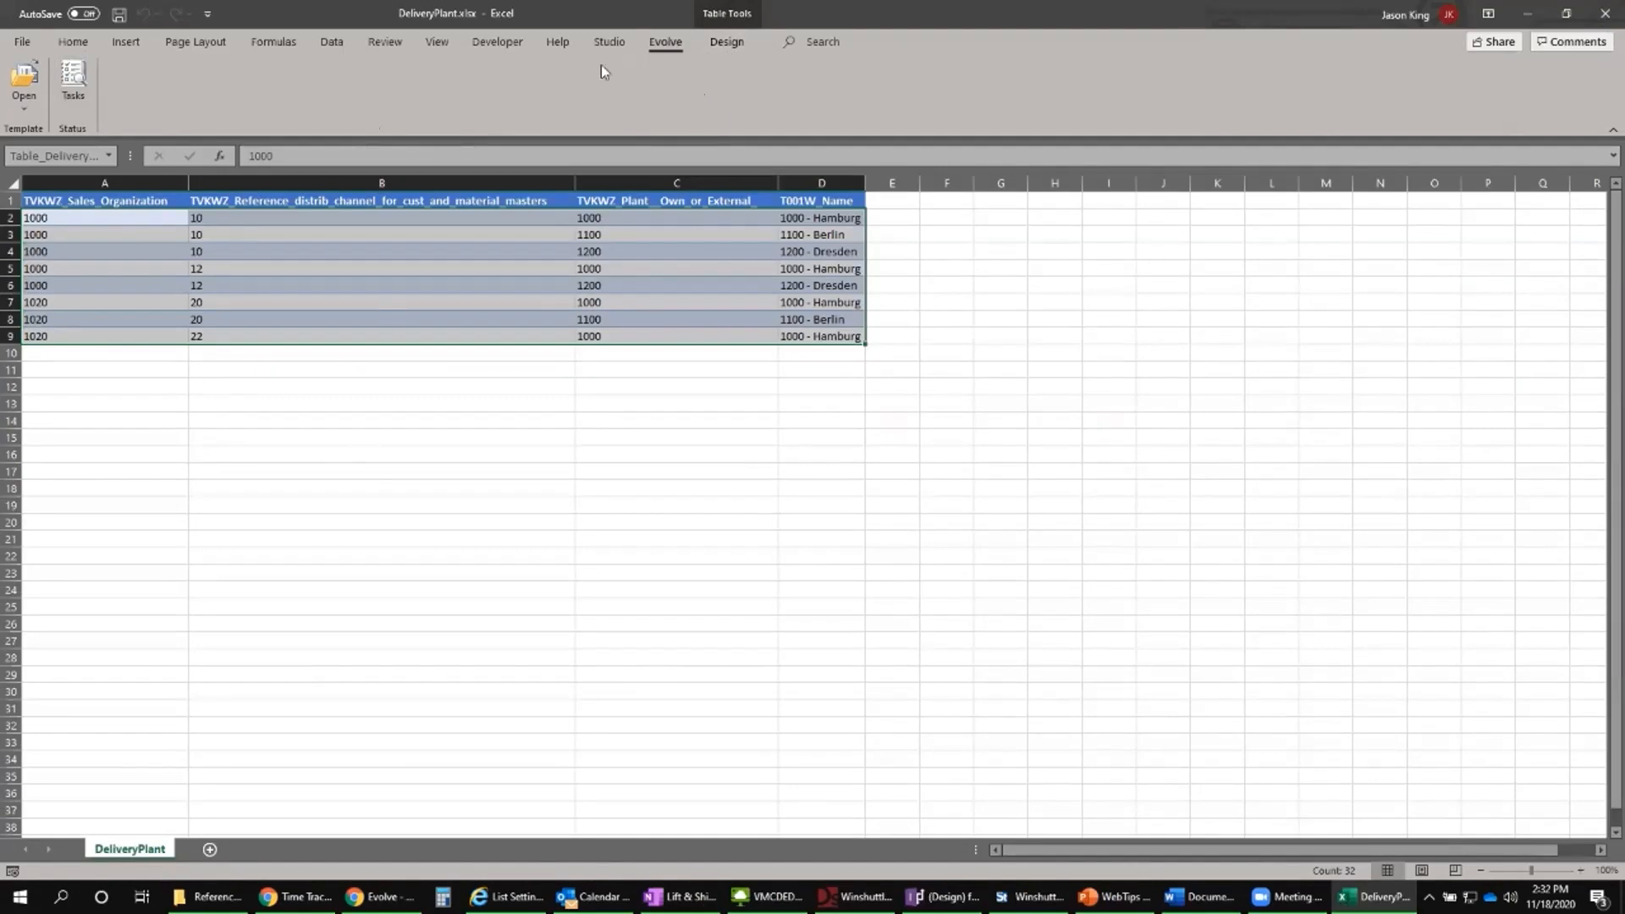
{"action": "left_click", "coordinate": [23, 89]}
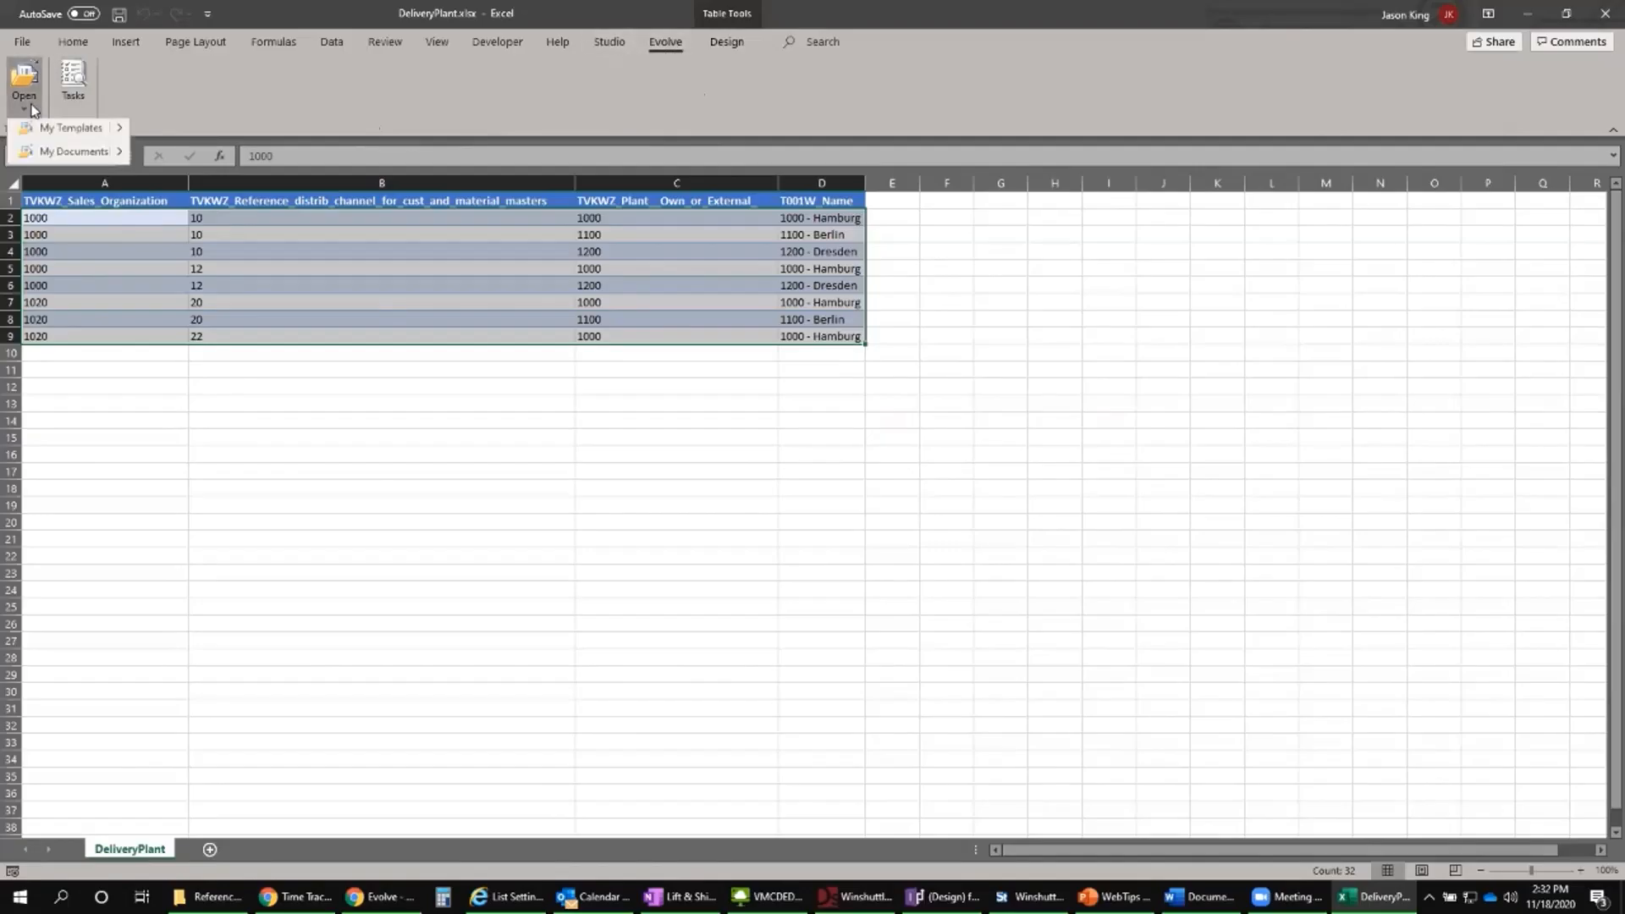
{"action": "left_click", "coordinate": [47, 130]}
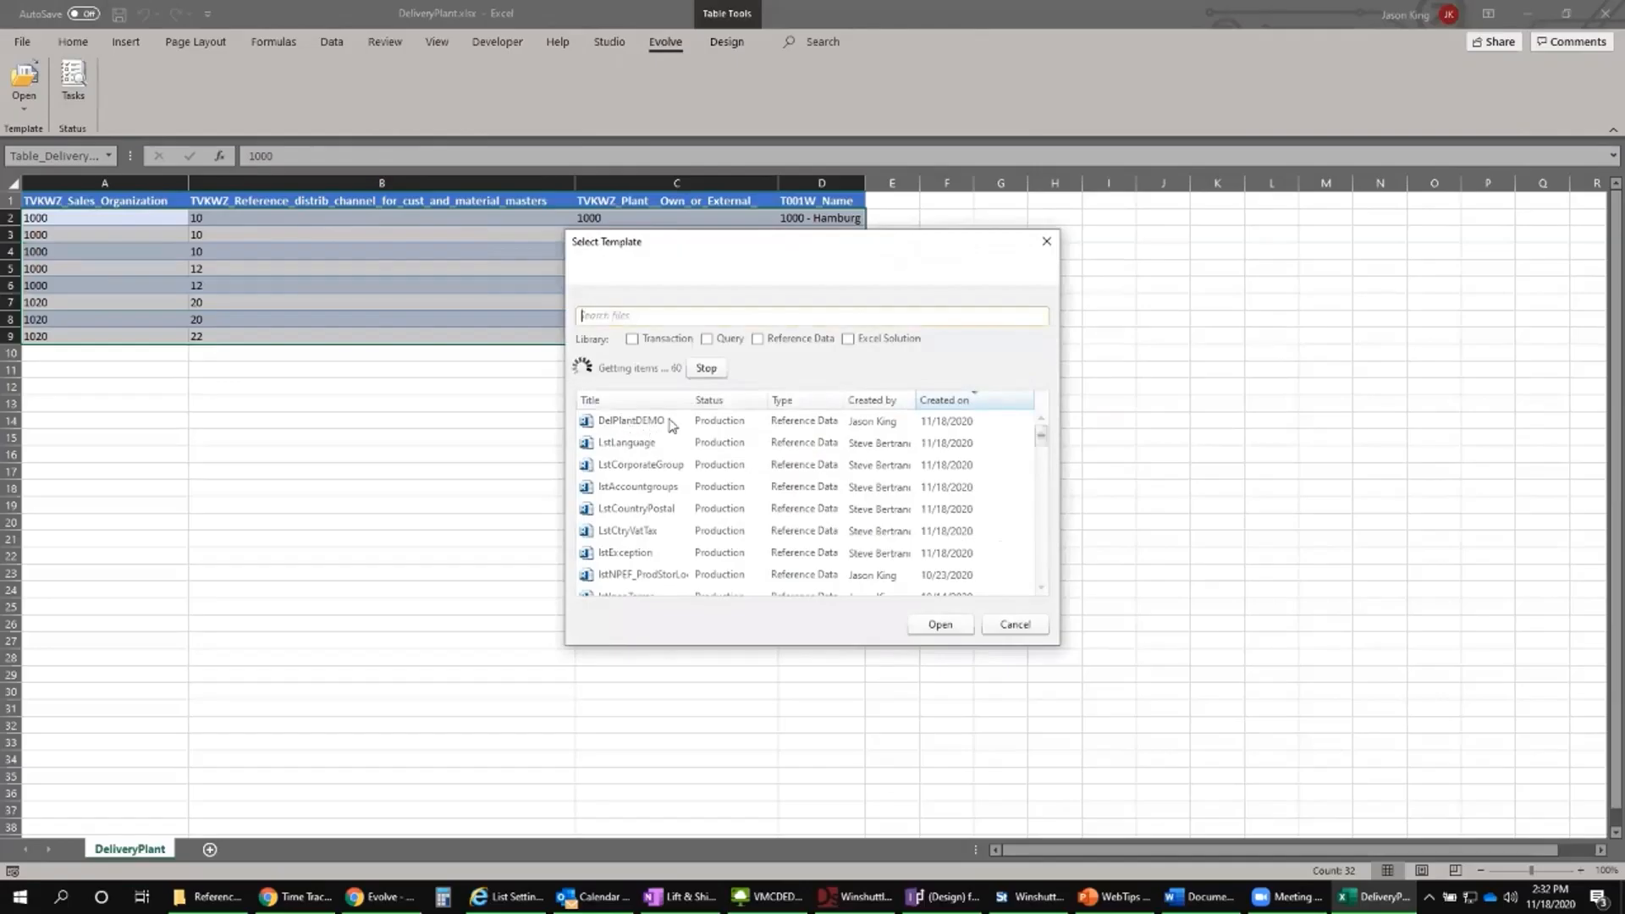
{"action": "double_click", "coordinate": [626, 413]}
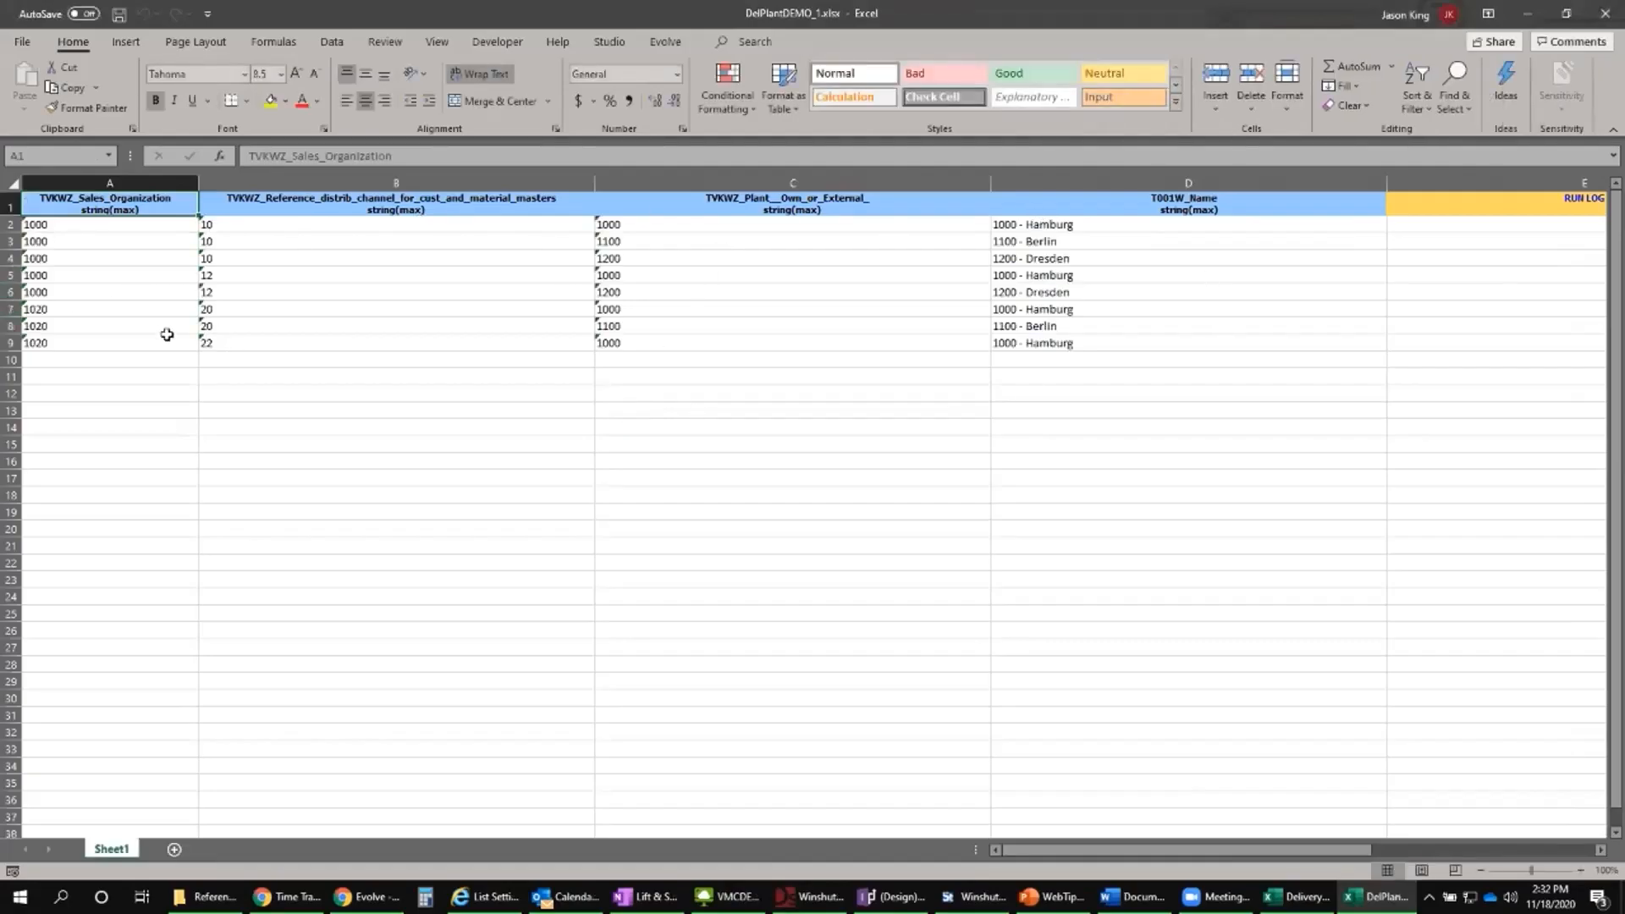
{"action": "left_click", "coordinate": [239, 344]}
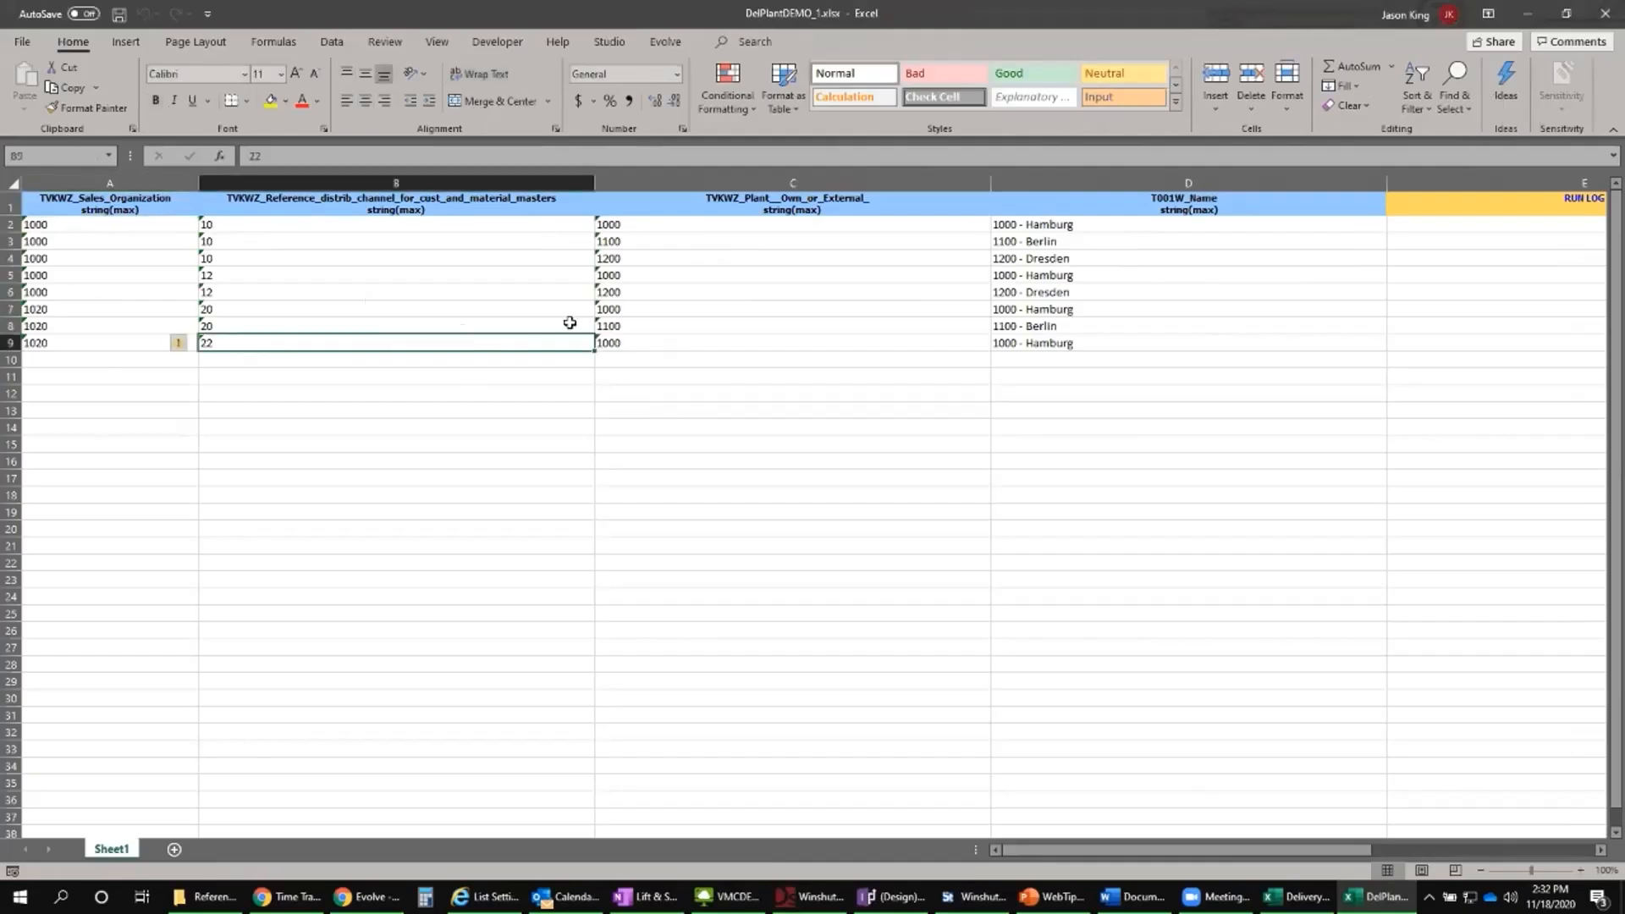
Step: Update row 9 of the DelPlantDEMO workbook: reference distribution channel 24, plant 1200 and name "1200 - Hamburg"
{"action": "type", "text": "24"}
{"action": "left_click", "coordinate": [667, 338]}
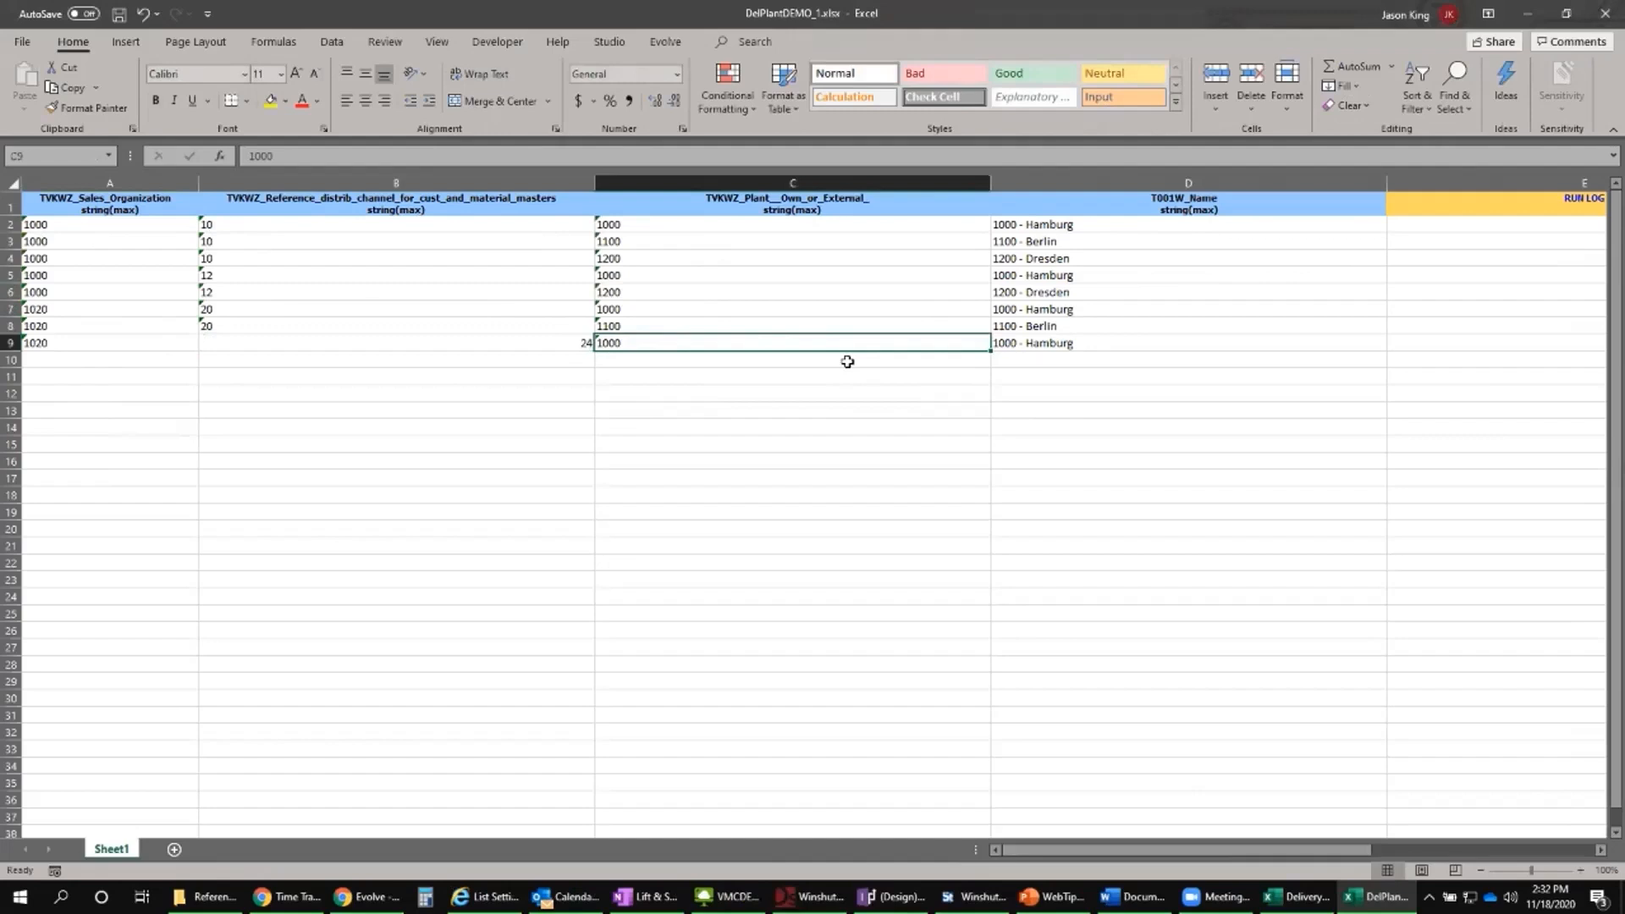
{"action": "type", "text": "1200"}
{"action": "key", "text": "Tab"}
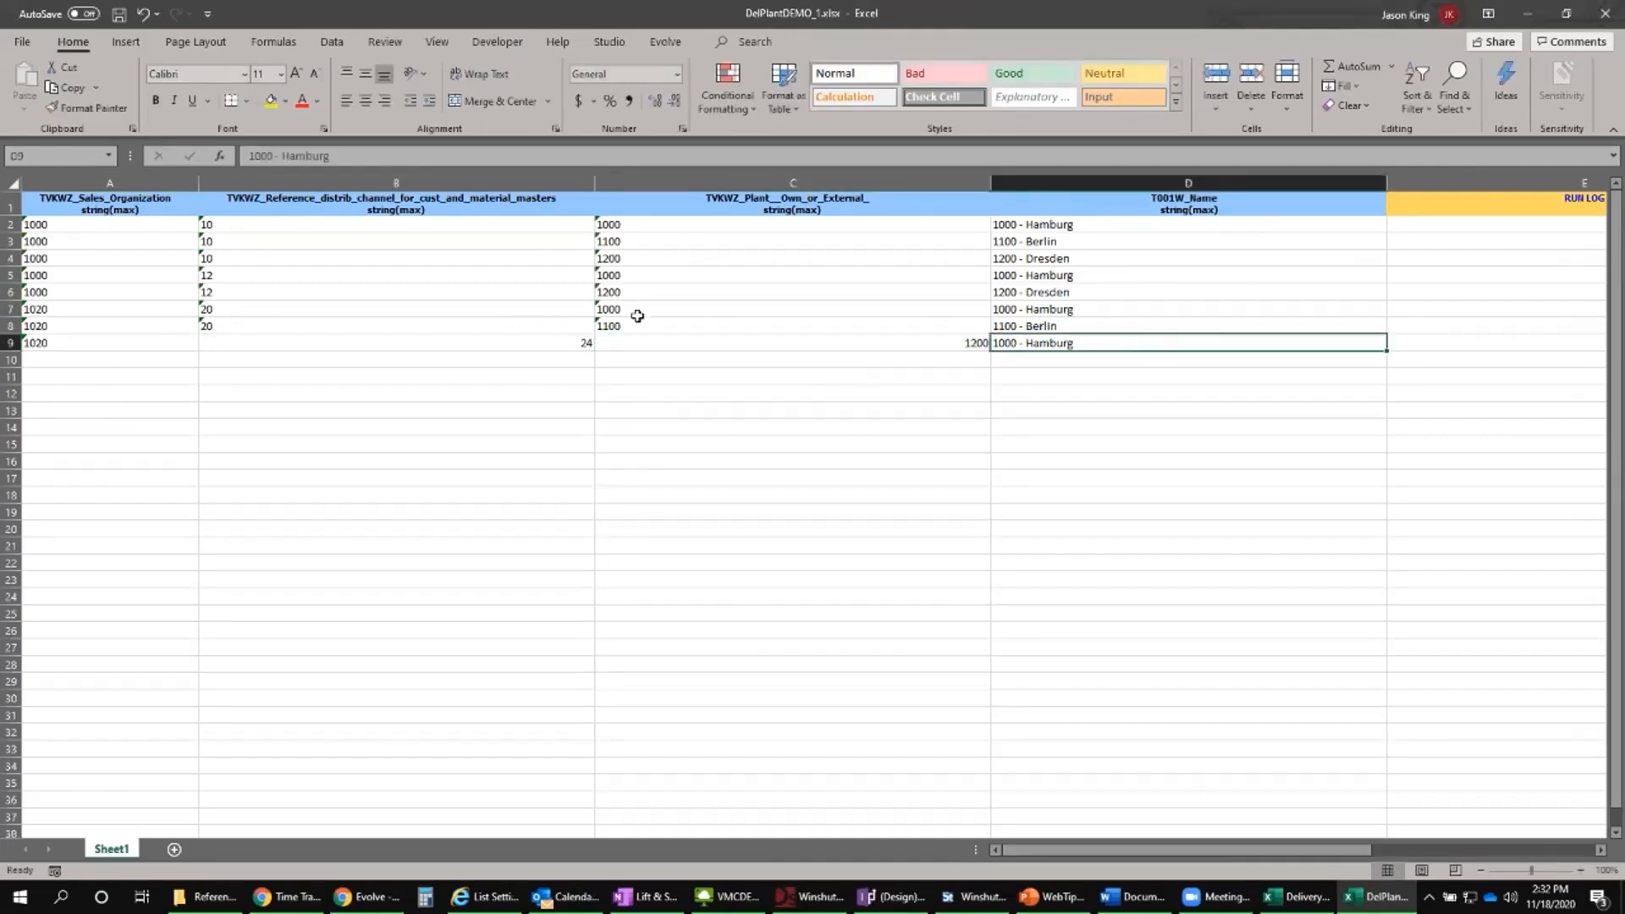
{"action": "double_click", "coordinate": [1012, 342]}
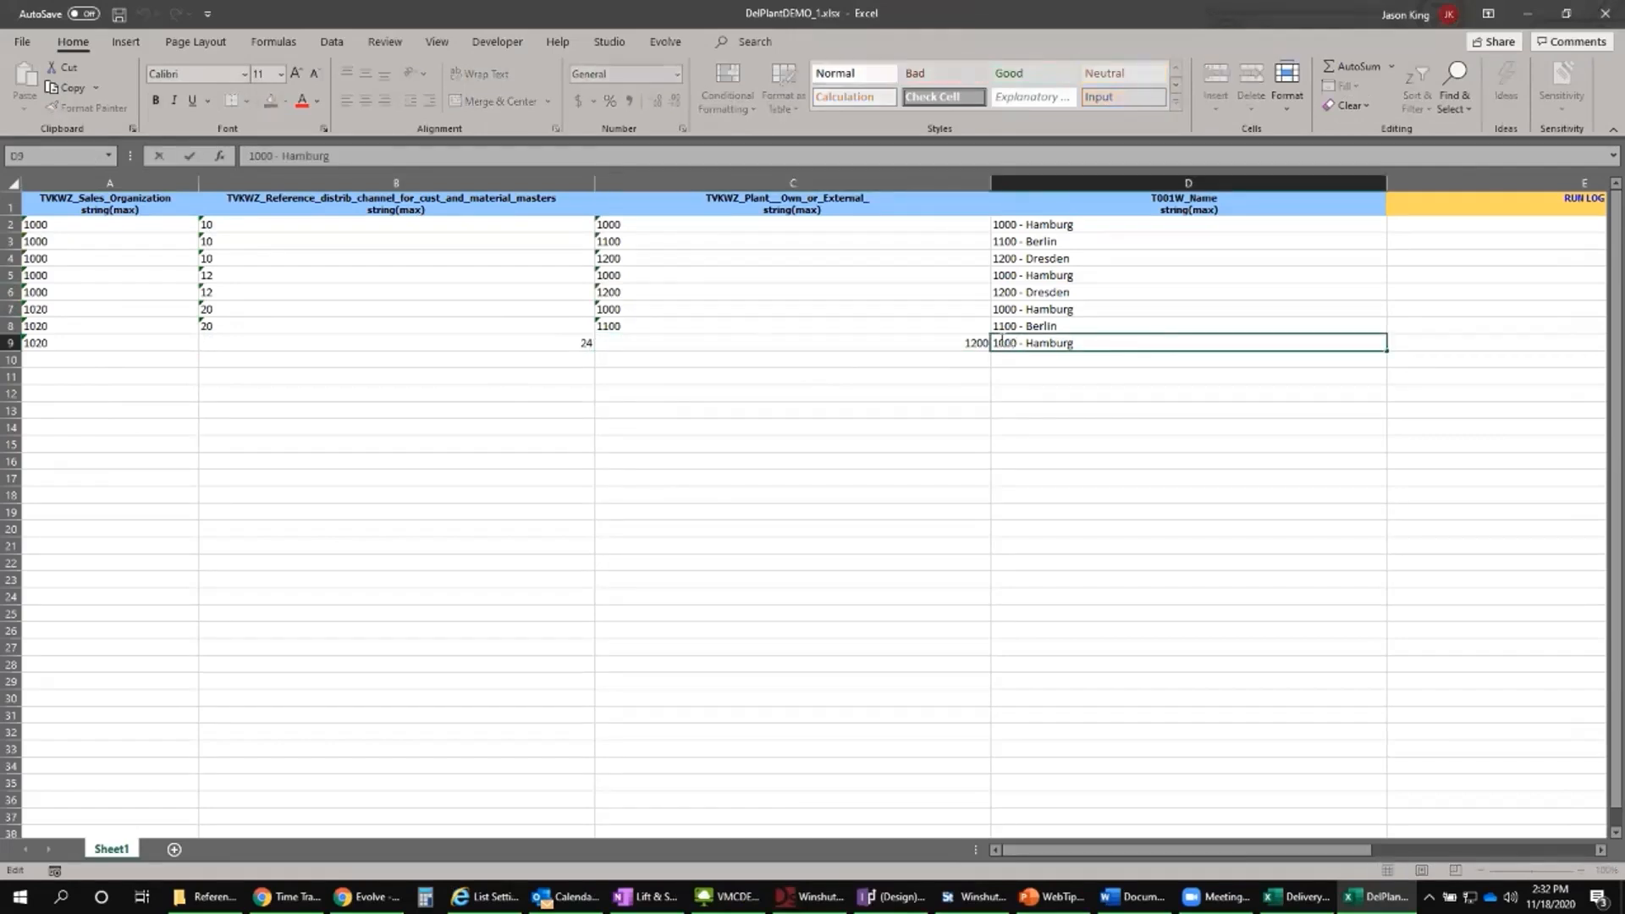
{"action": "key", "text": "BackSpace"}
{"action": "type", "text": "2"}
{"action": "key", "text": "Tab"}
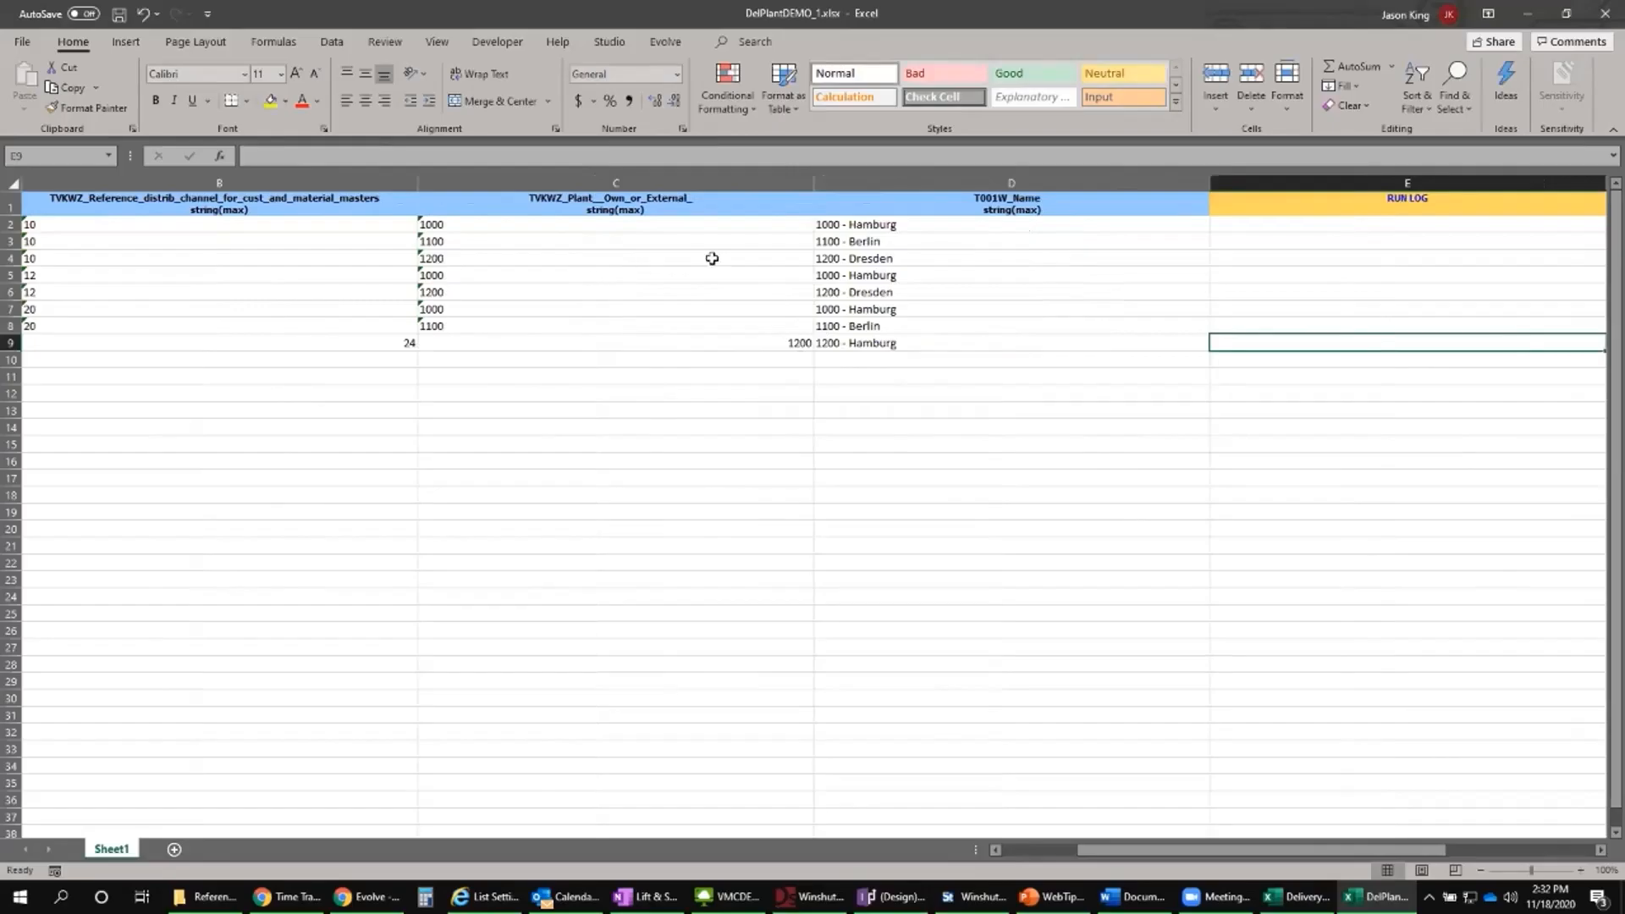
Step: Delete row 4, the "1200 - Dresden" record with distribution channel 10, from the worksheet
{"action": "left_click", "coordinate": [482, 261]}
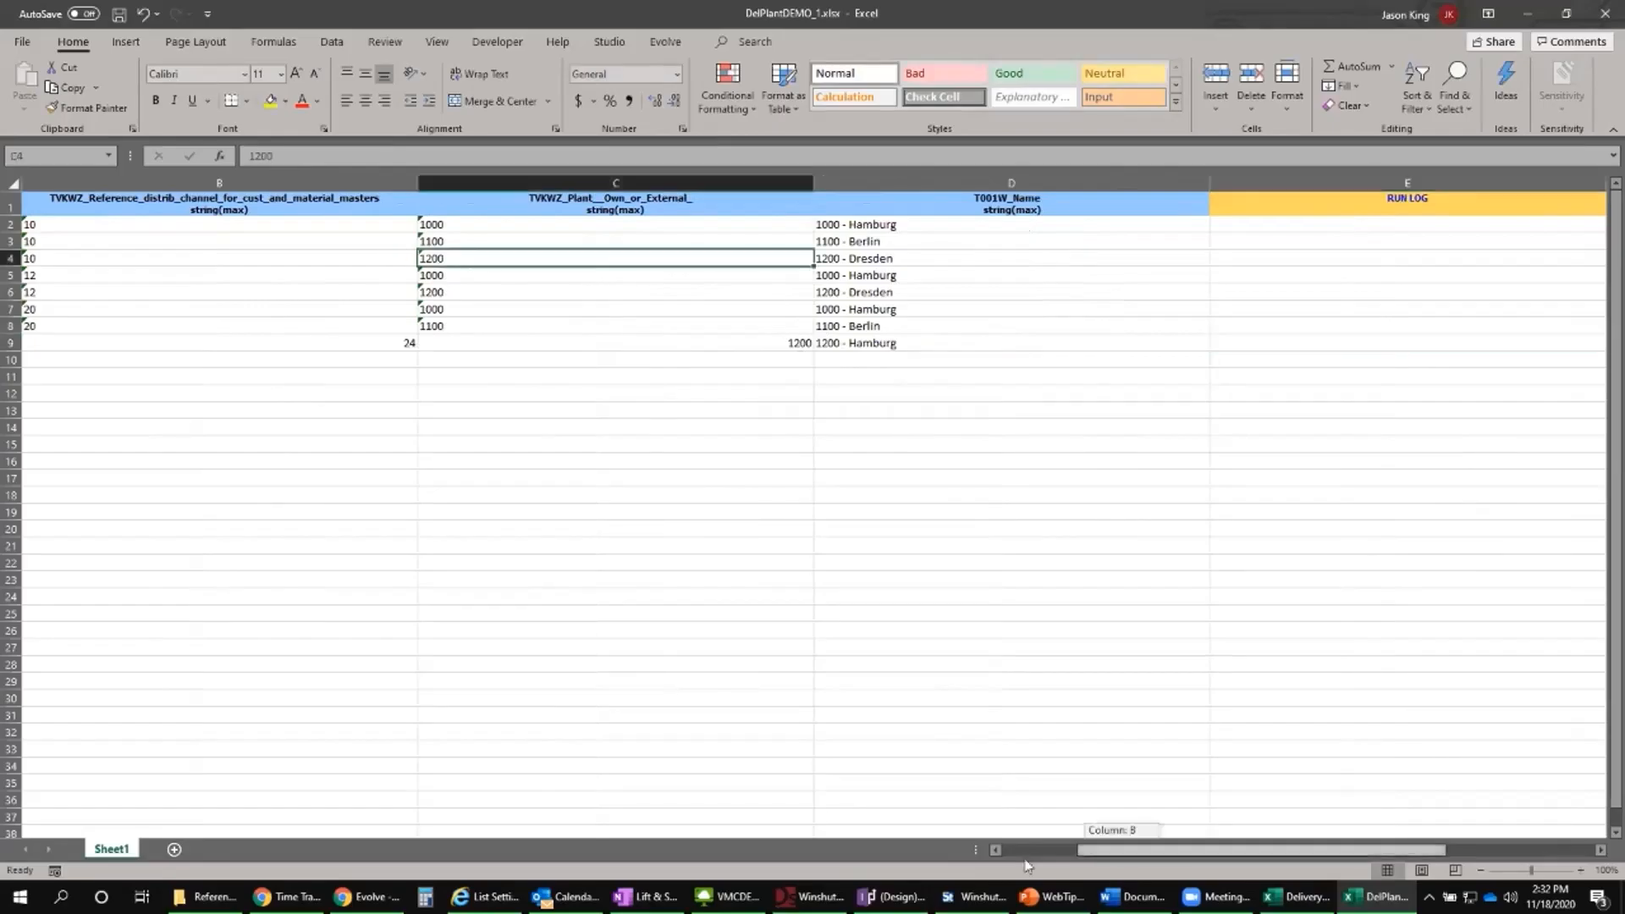
{"action": "left_click_drag", "start_coordinate": [1026, 866], "coordinate": [1003, 864]}
{"action": "left_click", "coordinate": [10, 258]}
{"action": "key", "text": "ctrl+minus"}
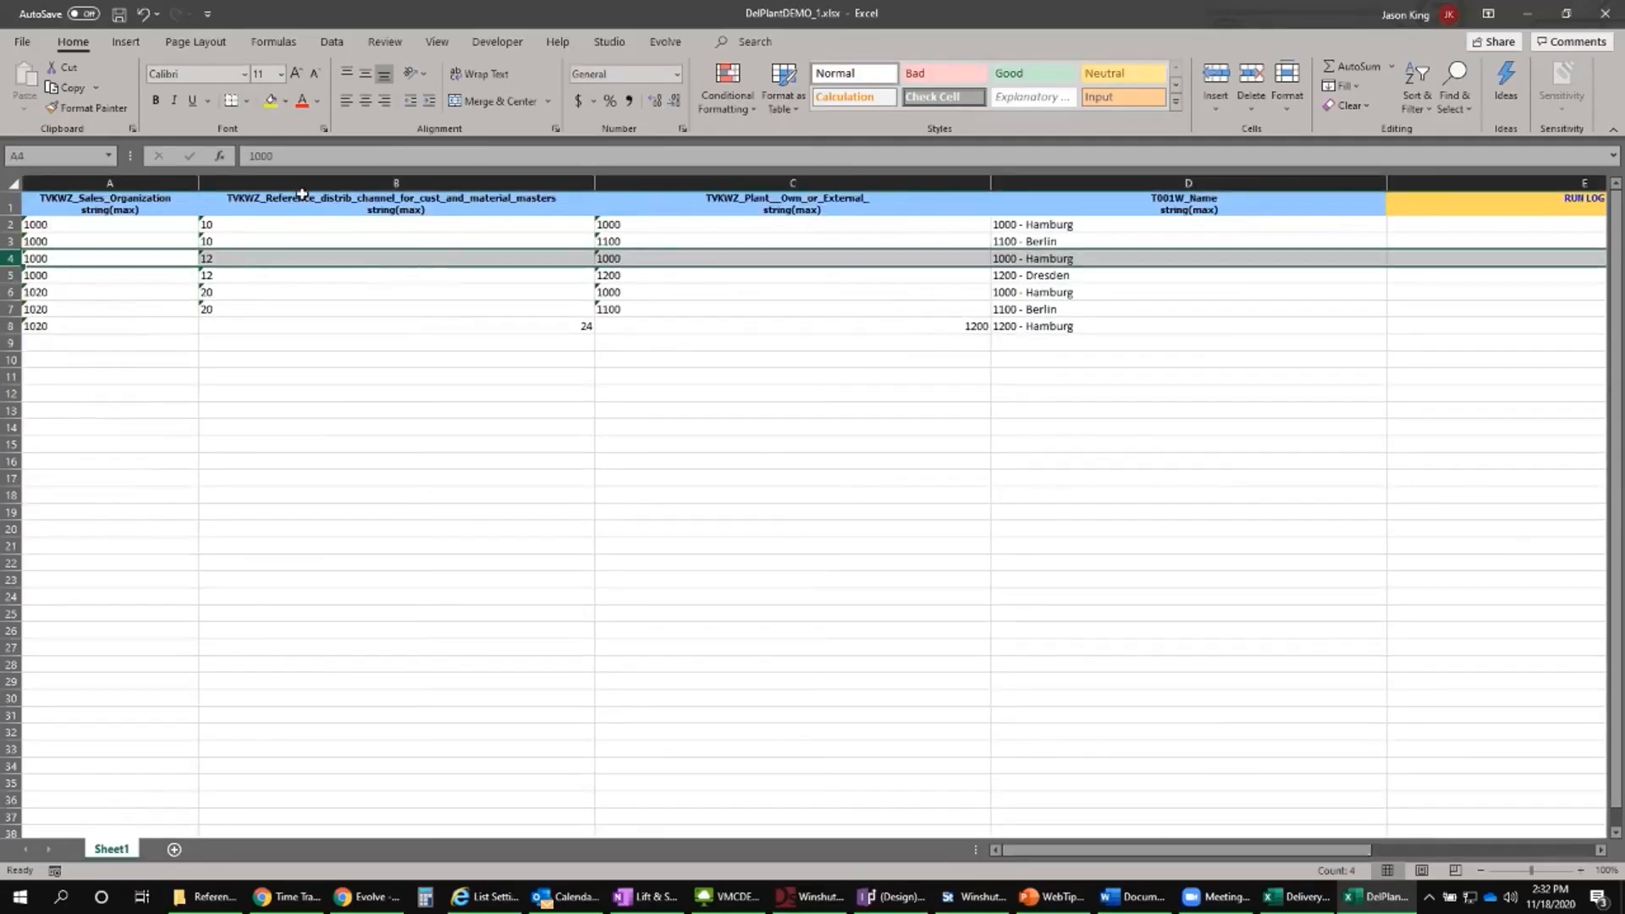
Step: Run the DelPlantDEMO script in Studio to upload the revised rows, saving the file to the library as DelPlantDEMO_1
{"action": "left_click", "coordinate": [611, 42]}
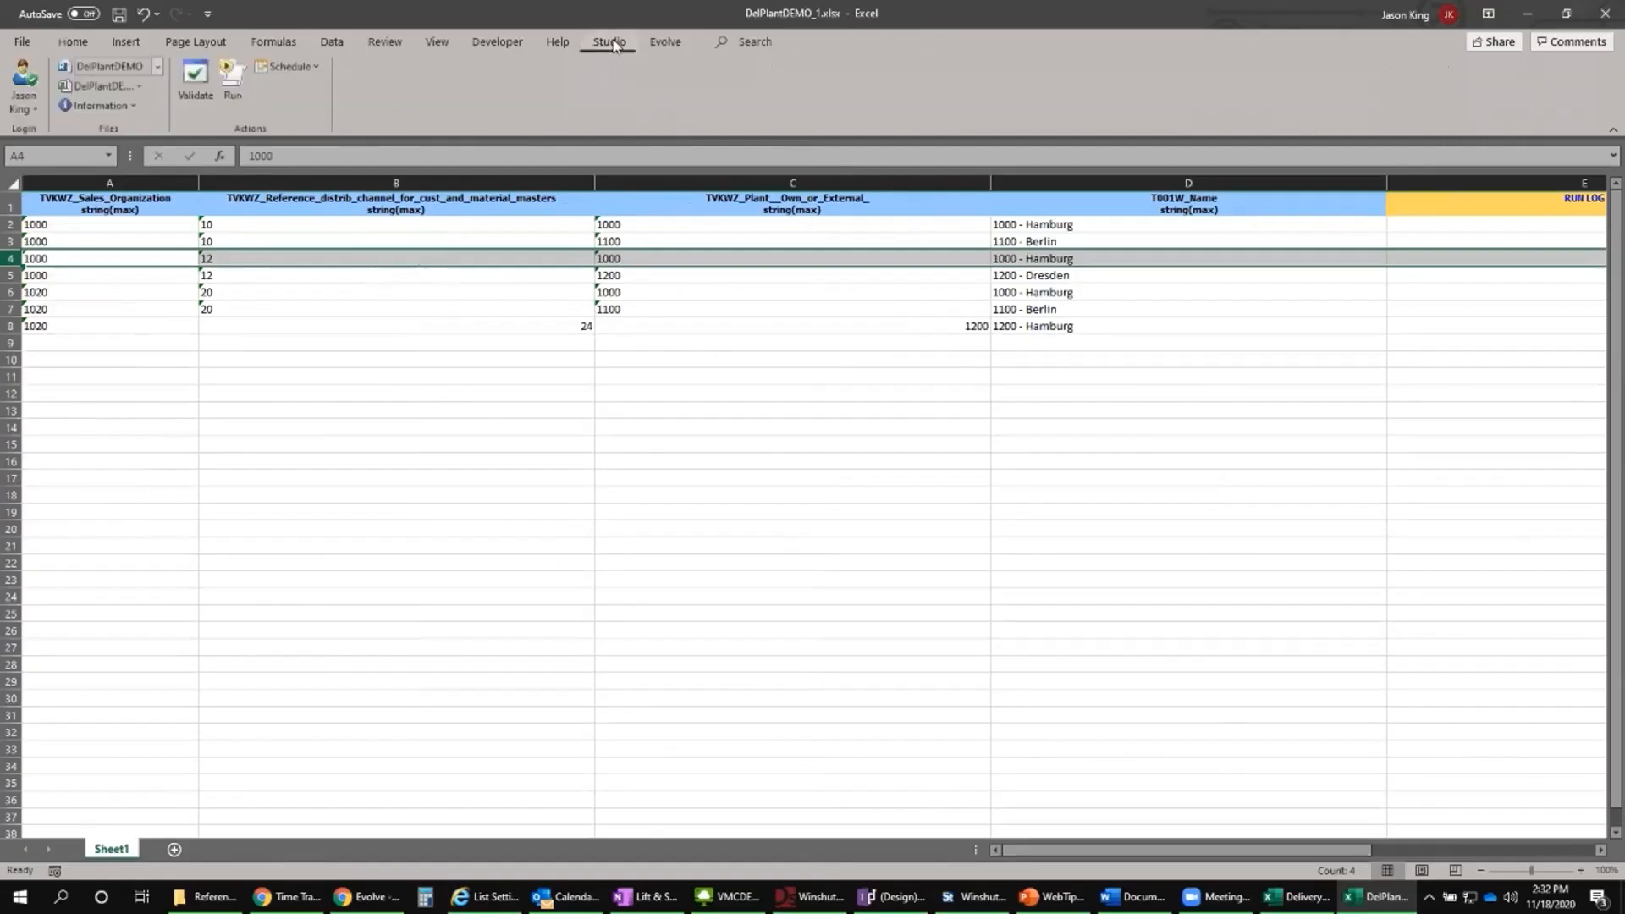
{"action": "left_click", "coordinate": [230, 89]}
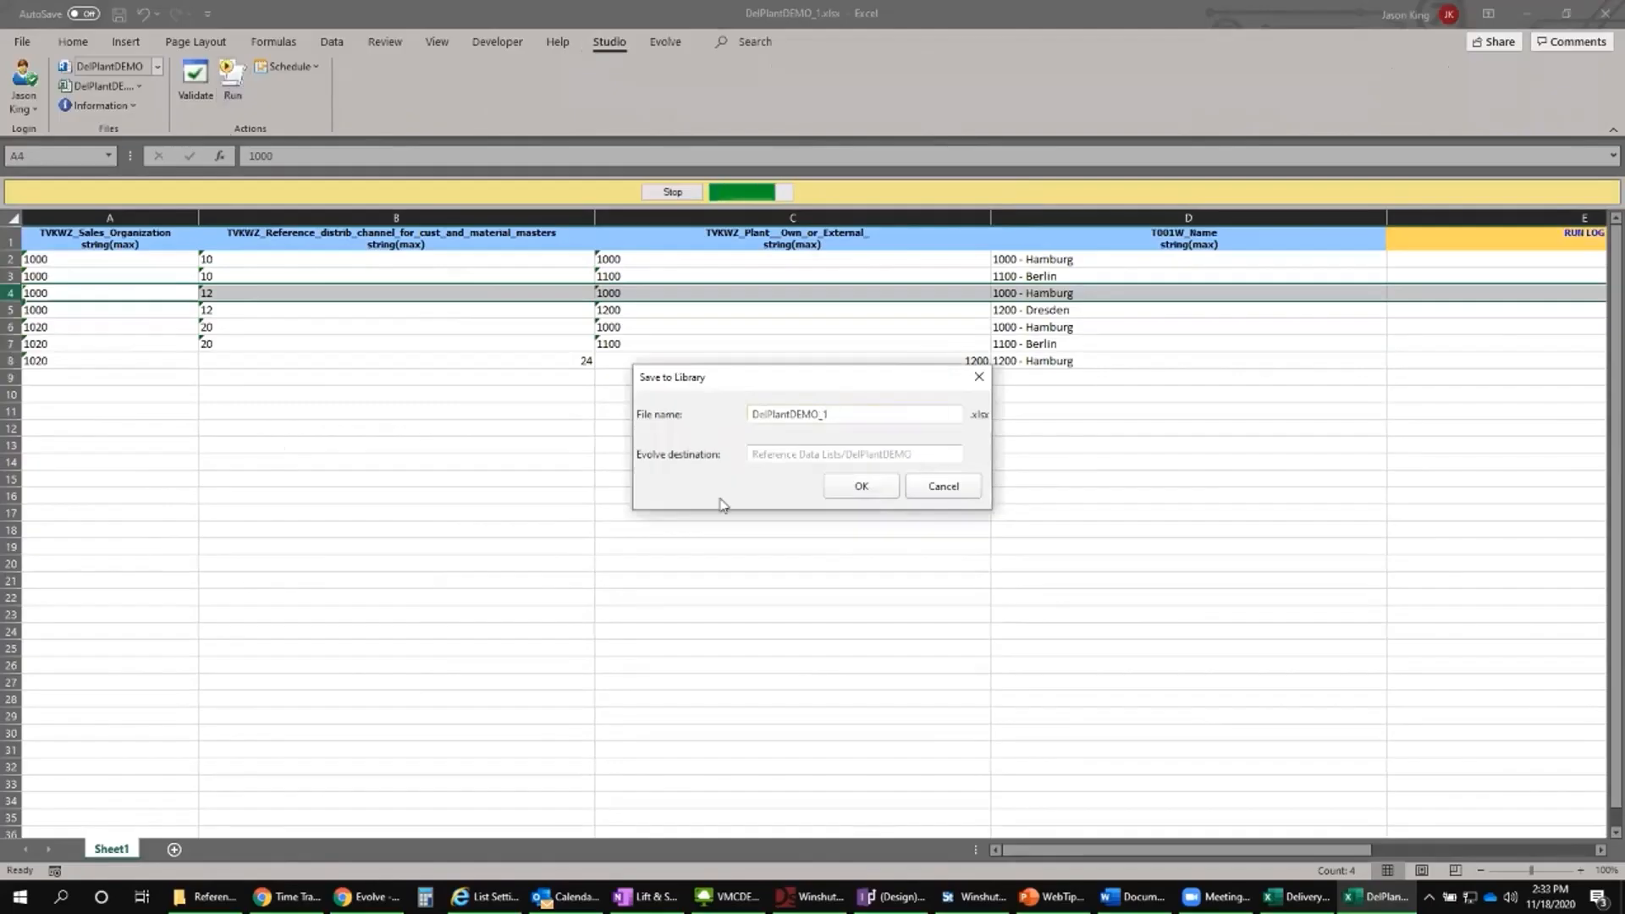
{"action": "left_click", "coordinate": [872, 491]}
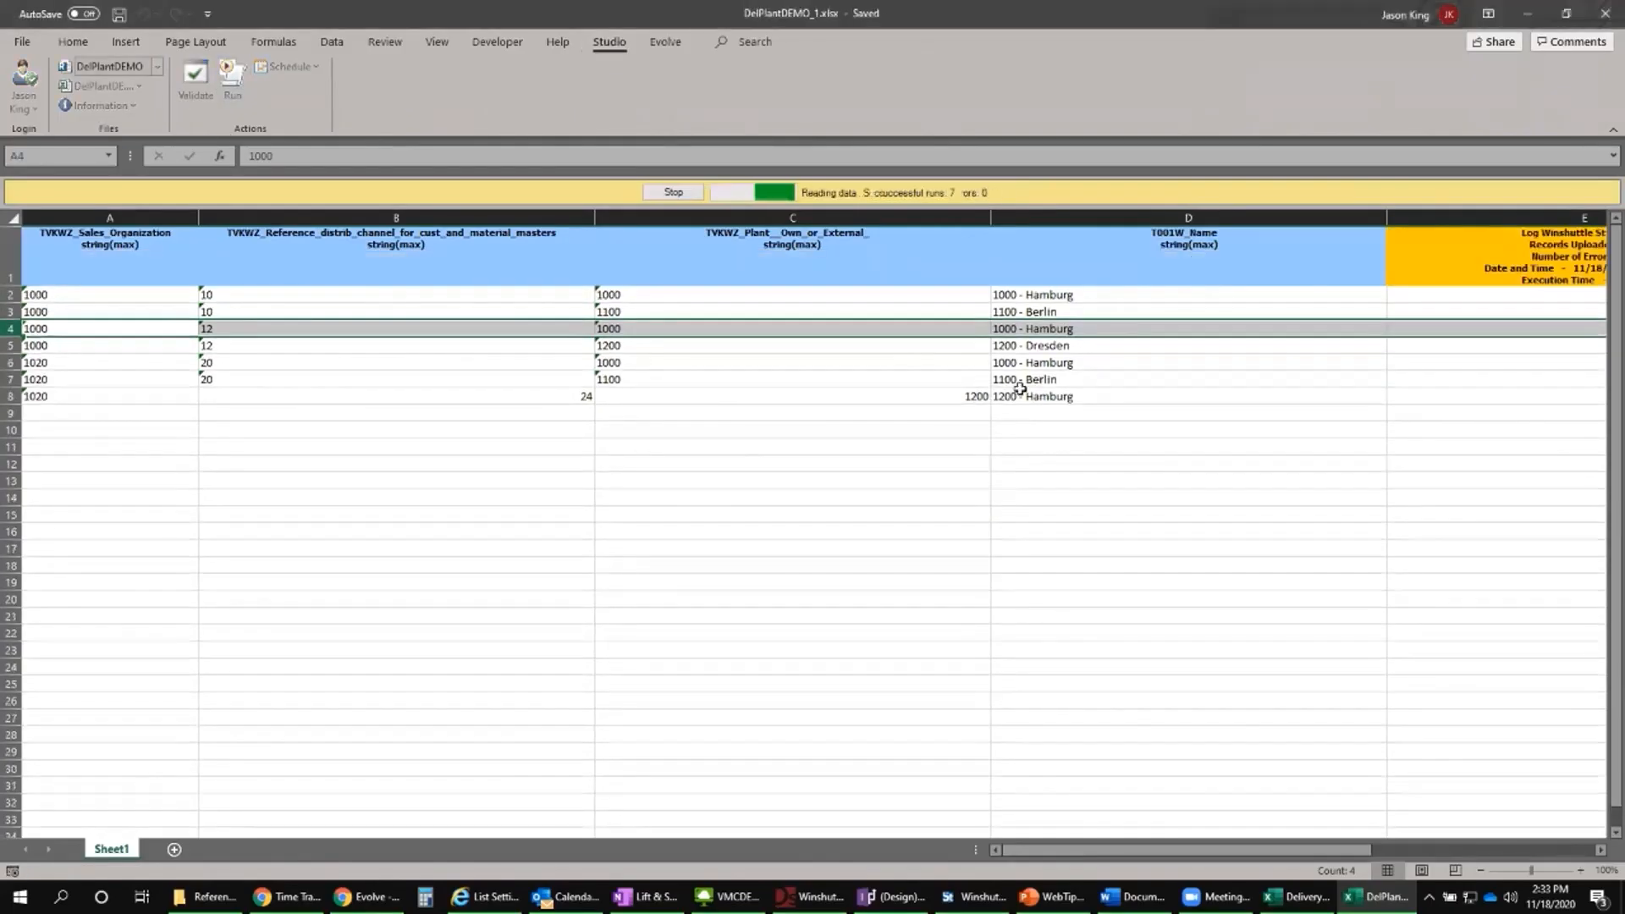
{"action": "left_click", "coordinate": [948, 483]}
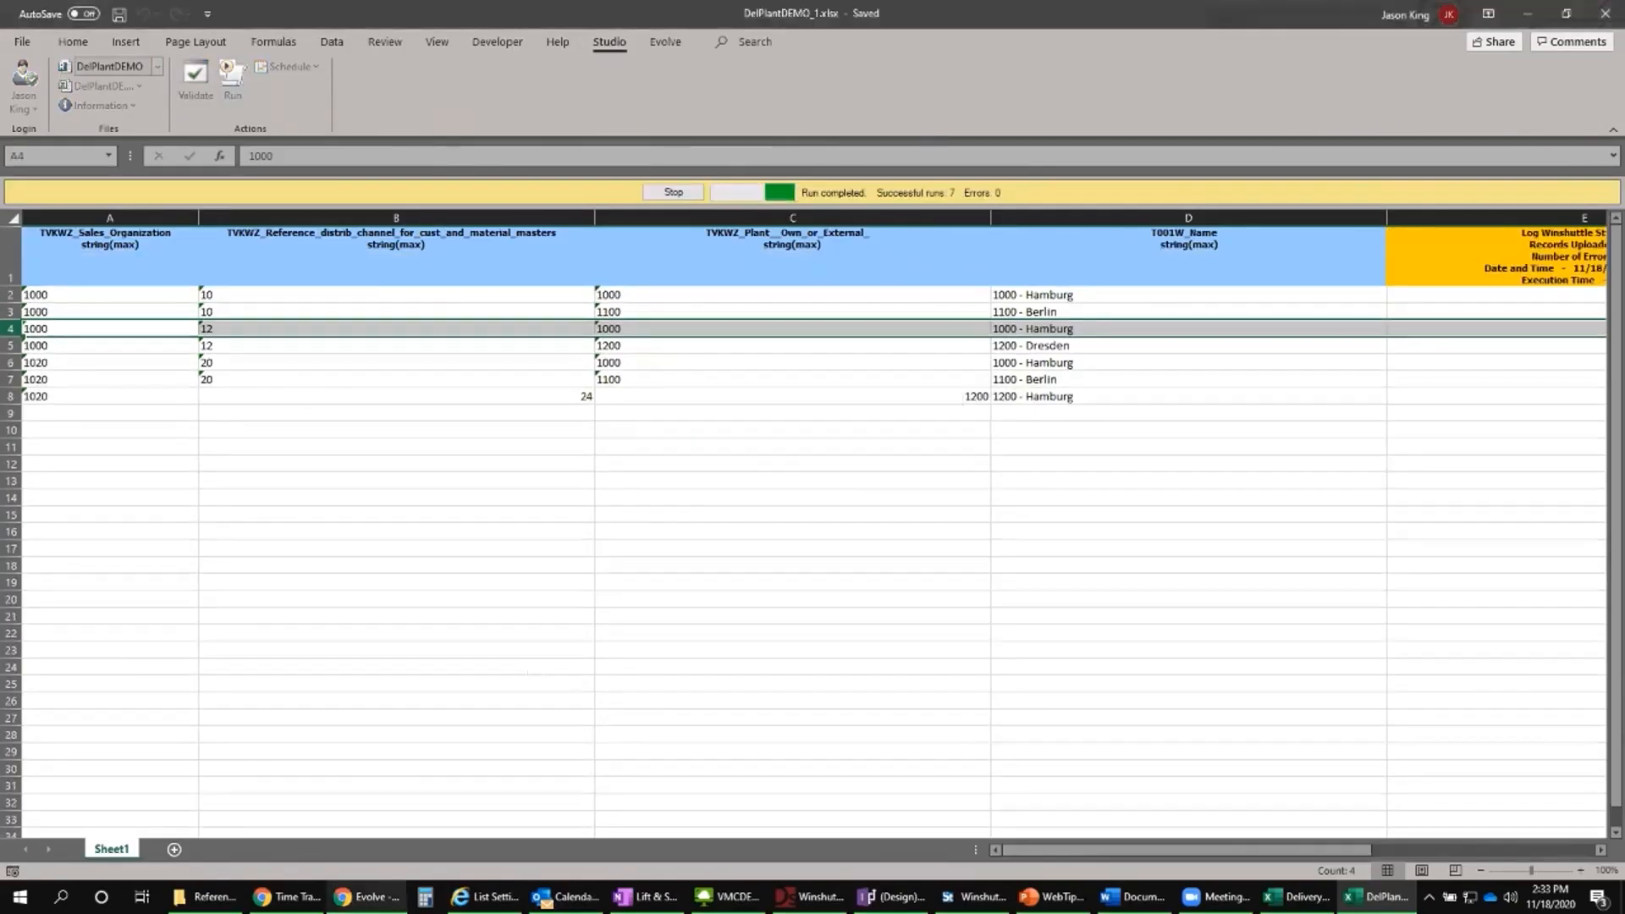
Step: Switch to Evolve in the browser and reload the data view of the DelPlantDEMO reference data list to check its records
{"action": "left_click", "coordinate": [385, 895]}
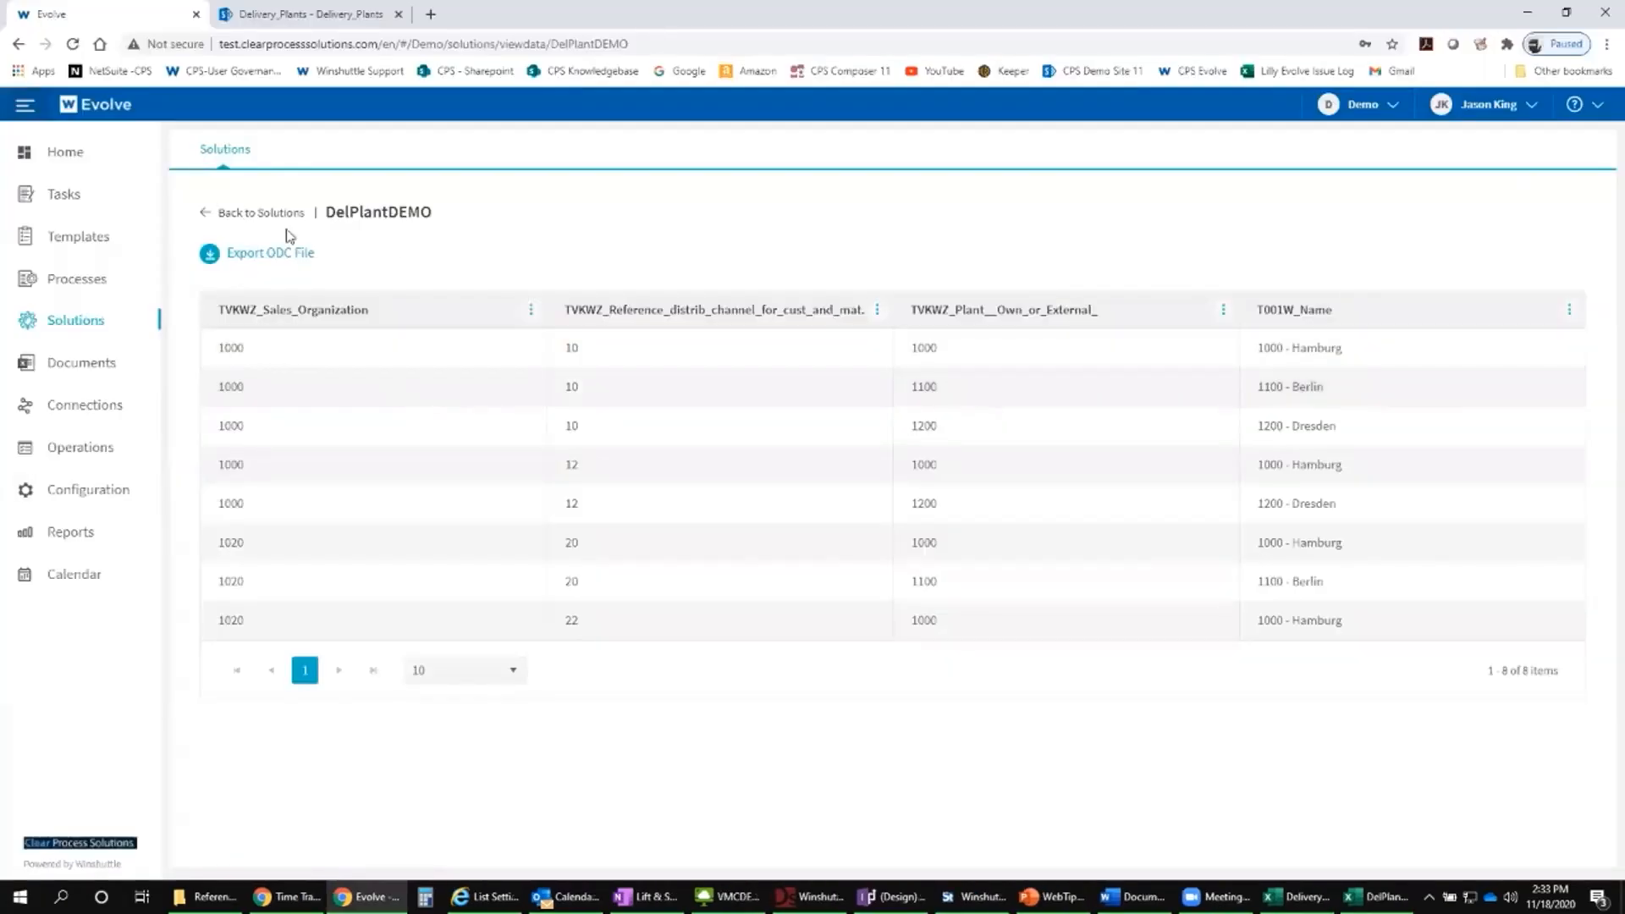
{"action": "left_click", "coordinate": [259, 213]}
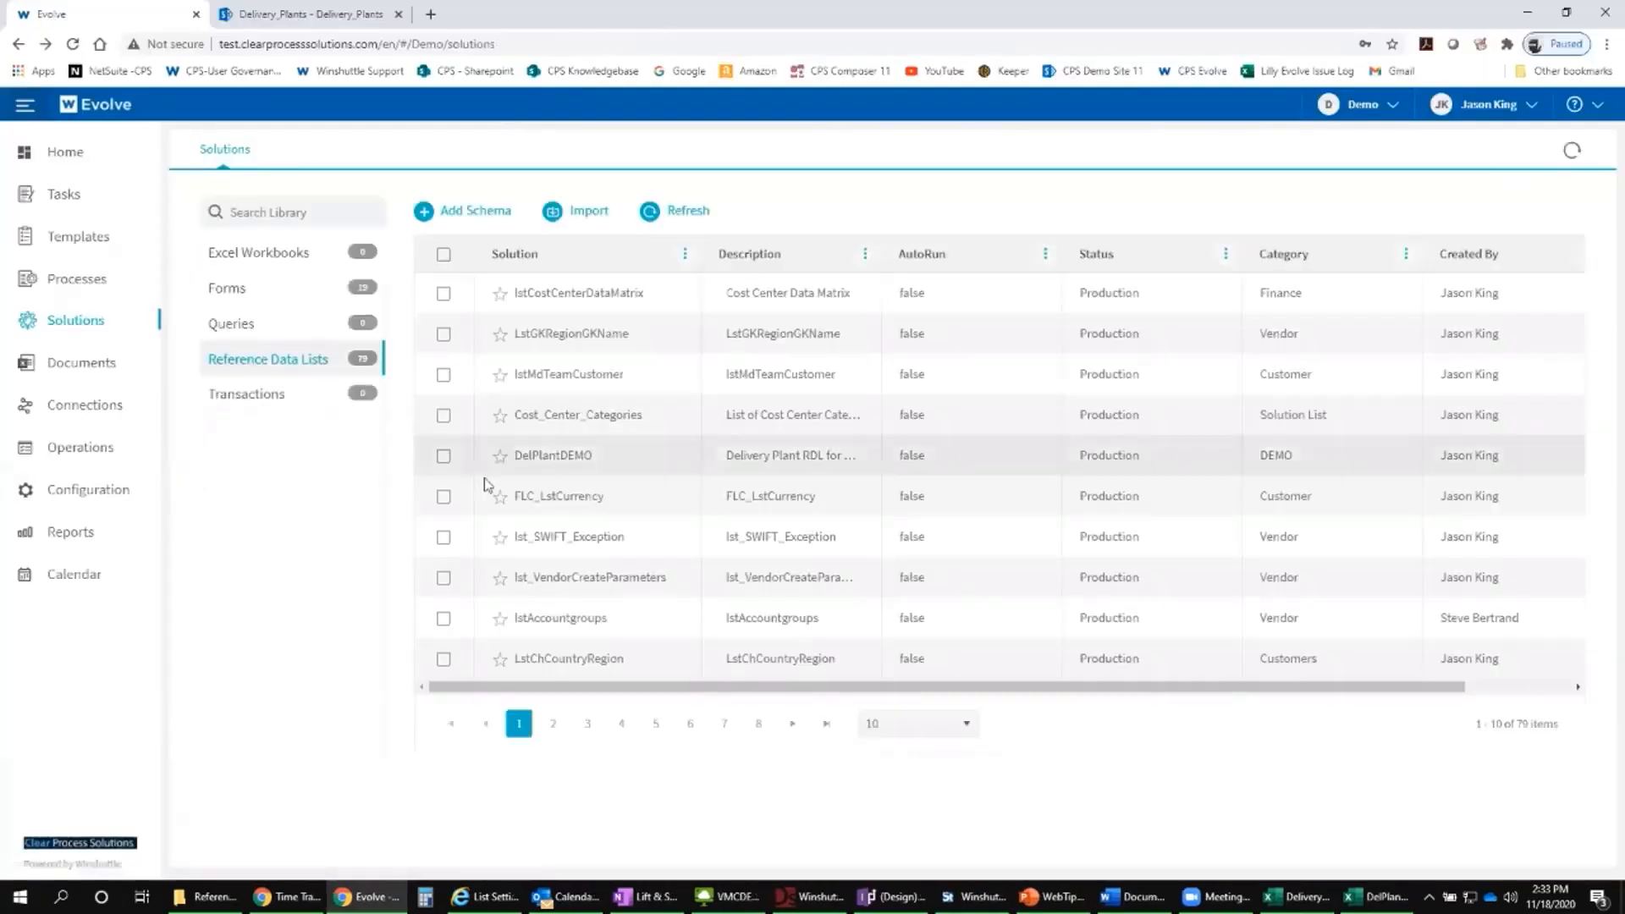
{"action": "left_click", "coordinate": [678, 440]}
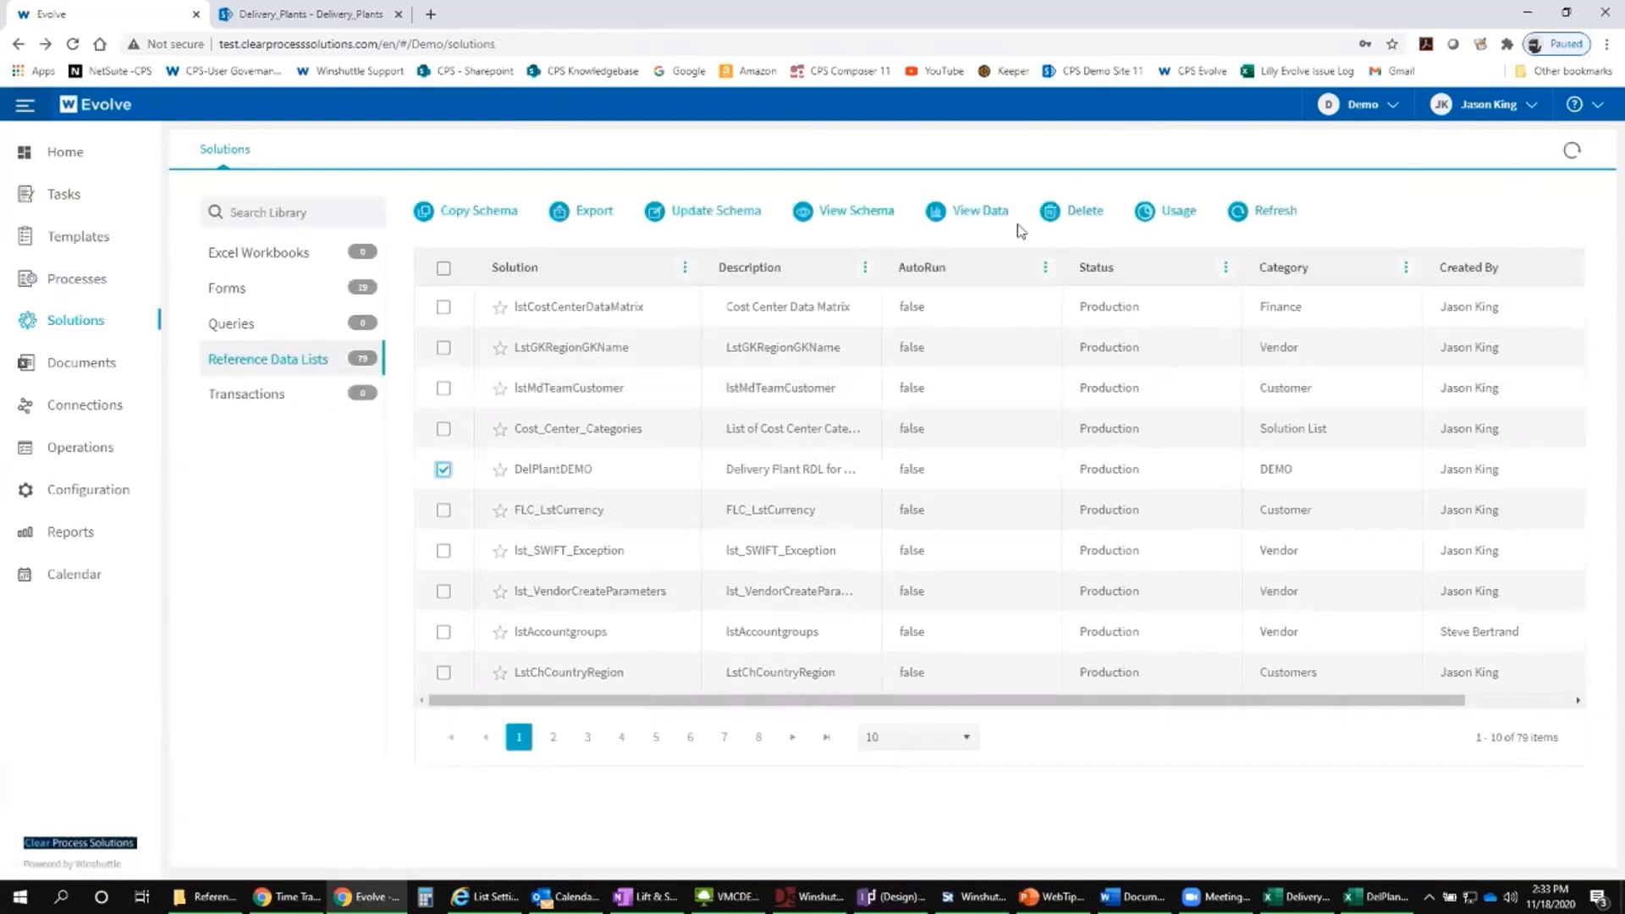
{"action": "left_click", "coordinate": [967, 222]}
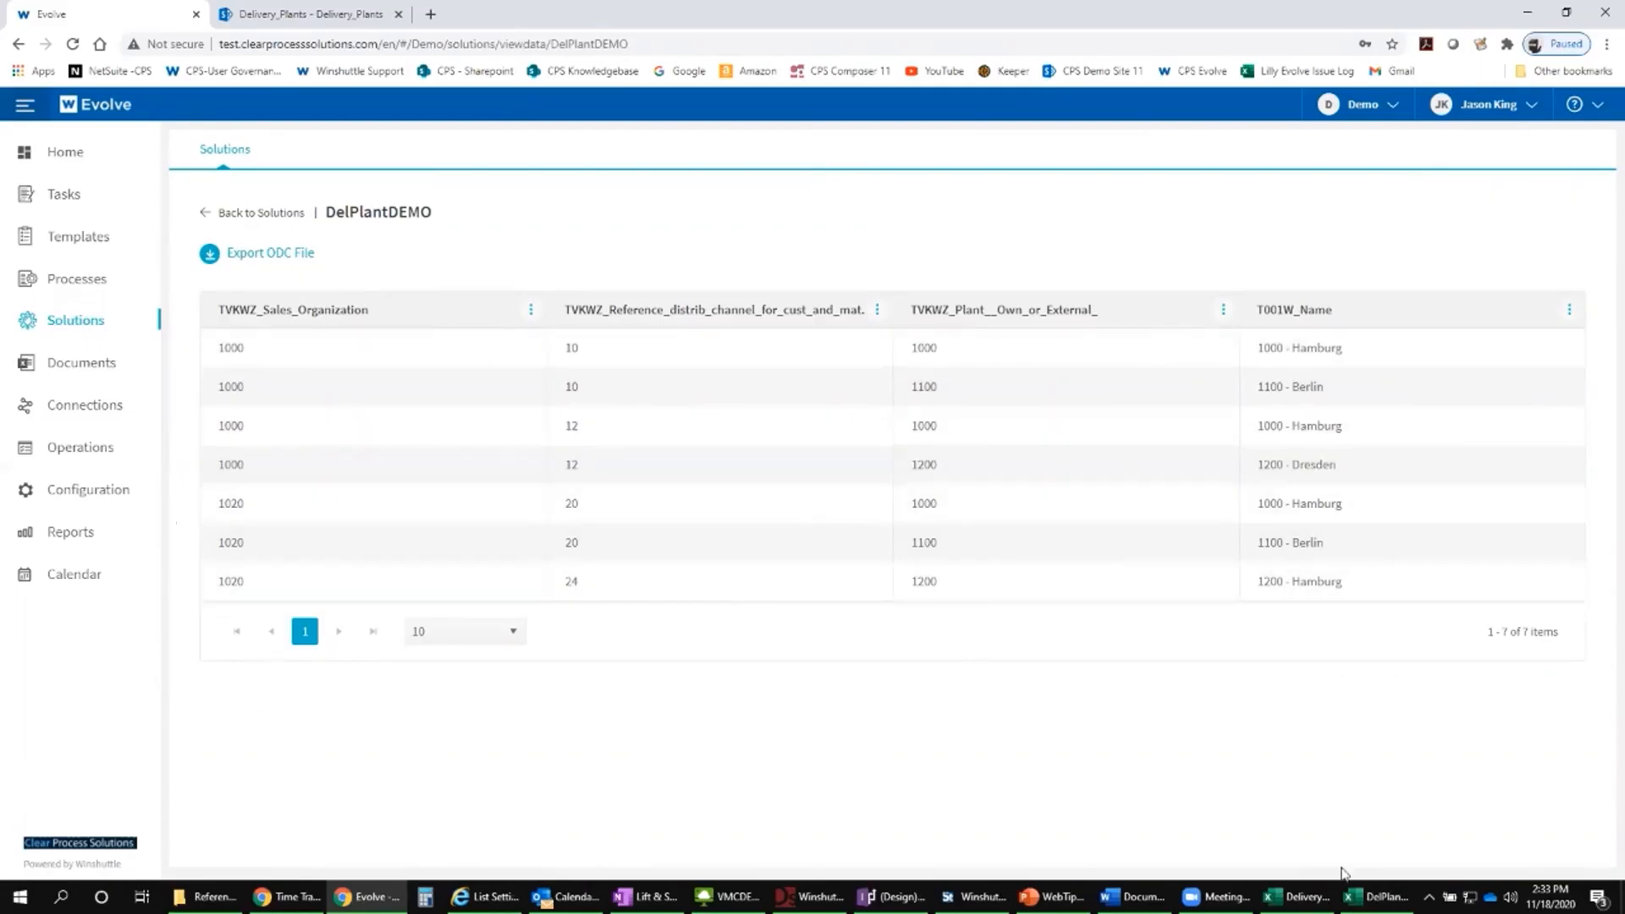
{"action": "left_click", "coordinate": [1308, 896]}
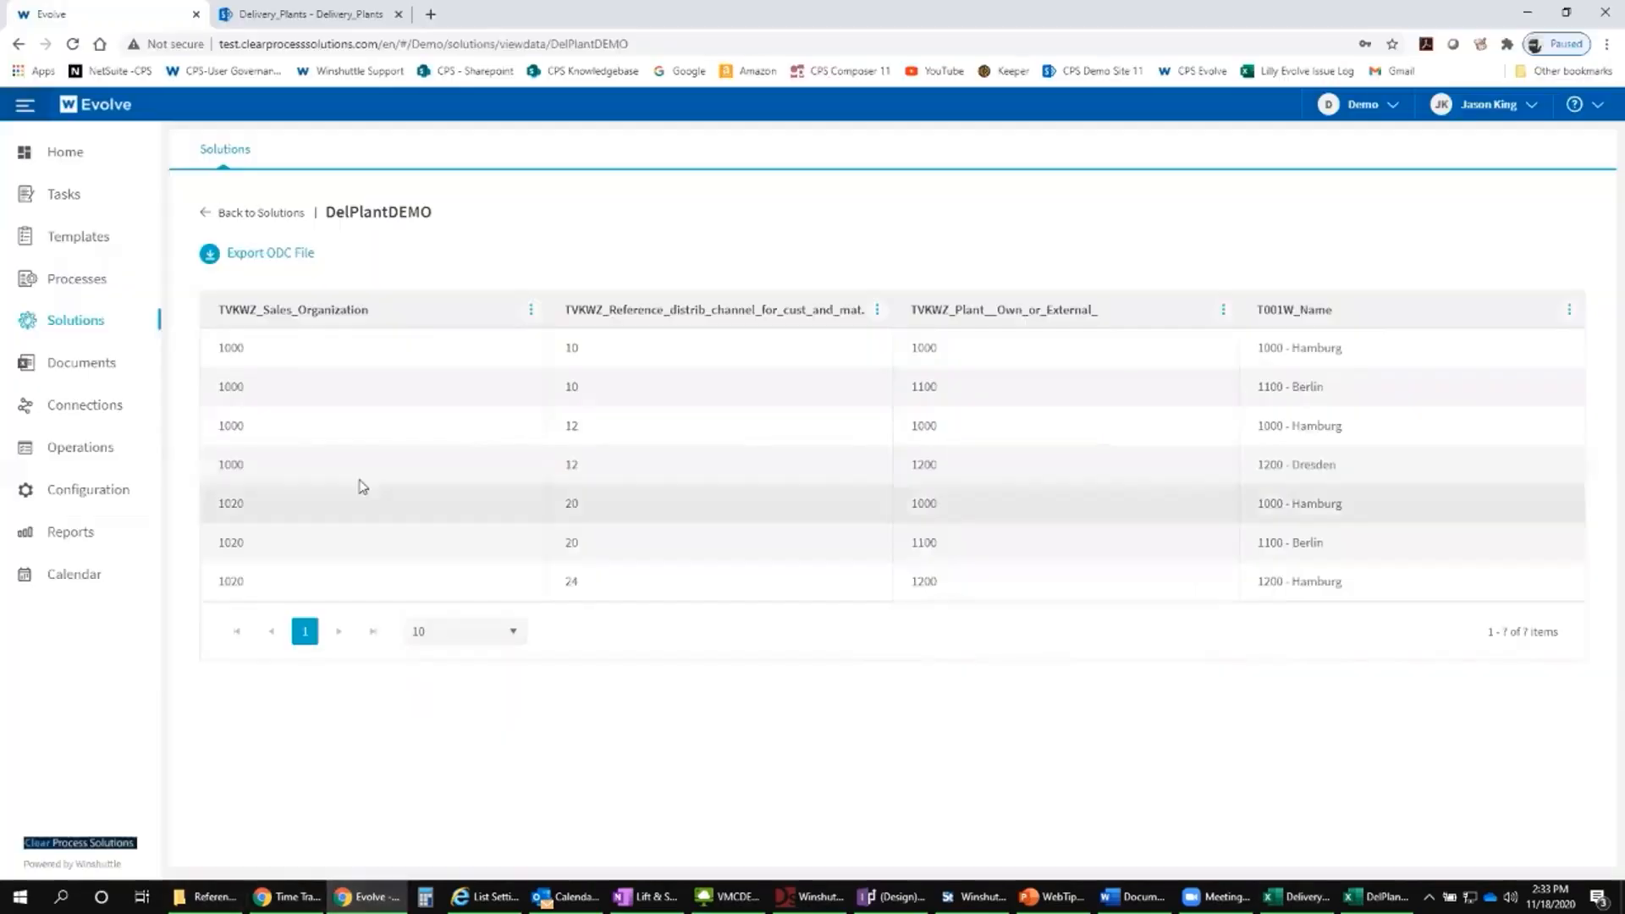
{"action": "left_click", "coordinate": [368, 896]}
Step: Start a new reference data list schema named CreateDemo, with category DEMO and description CreateDemo, and proceed to schema creation
{"action": "left_click", "coordinate": [81, 322]}
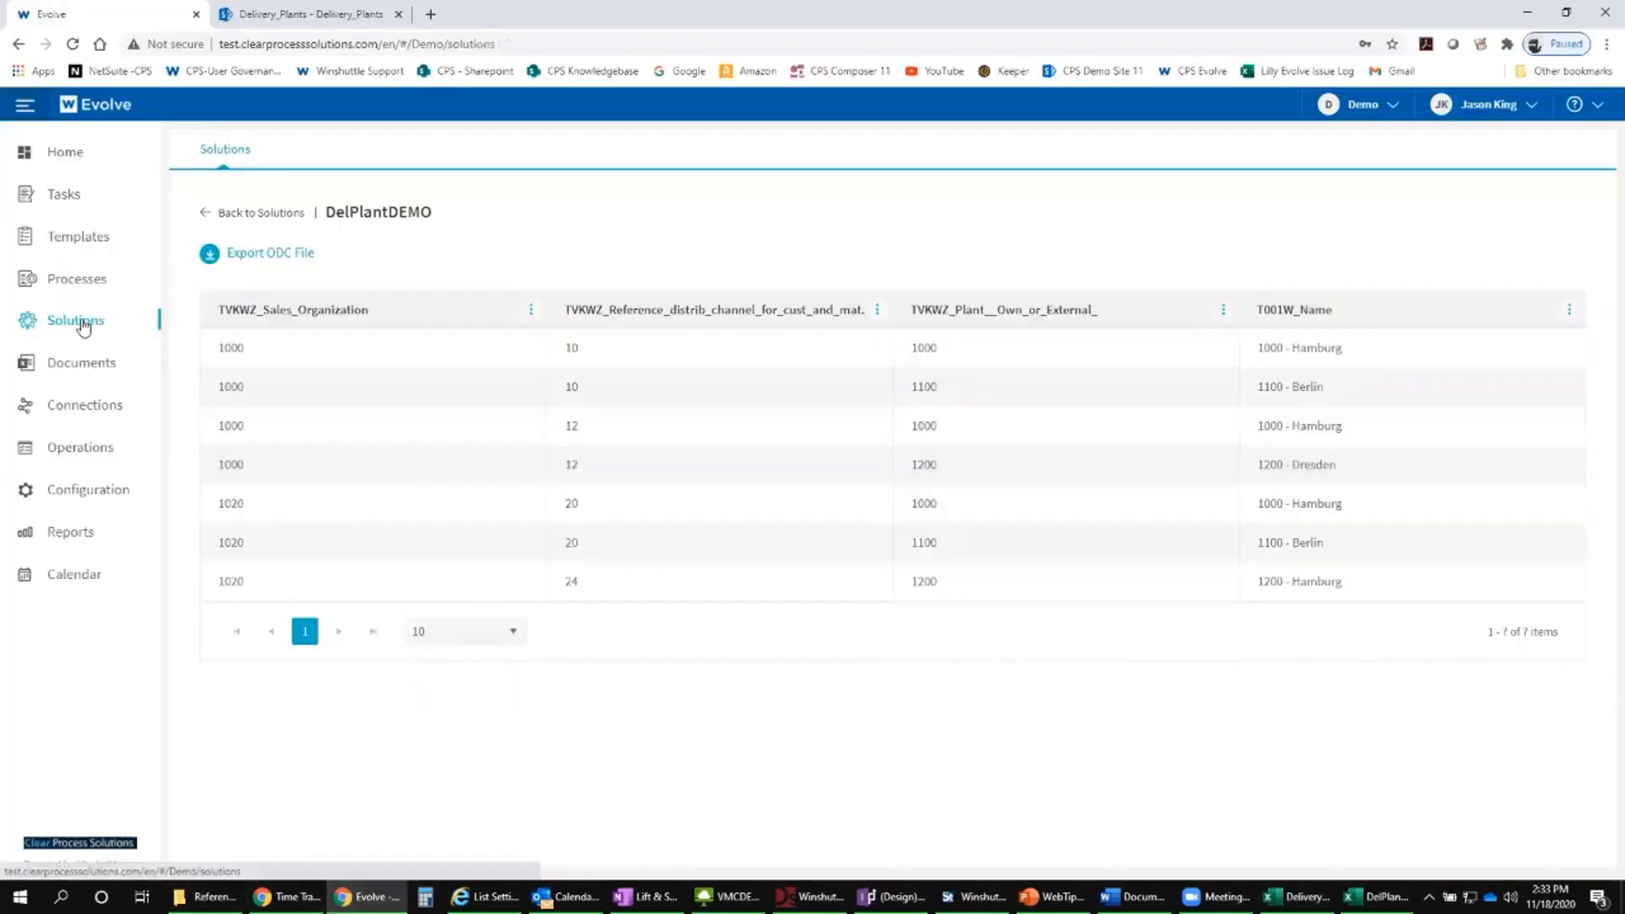
{"action": "left_click", "coordinate": [481, 217]}
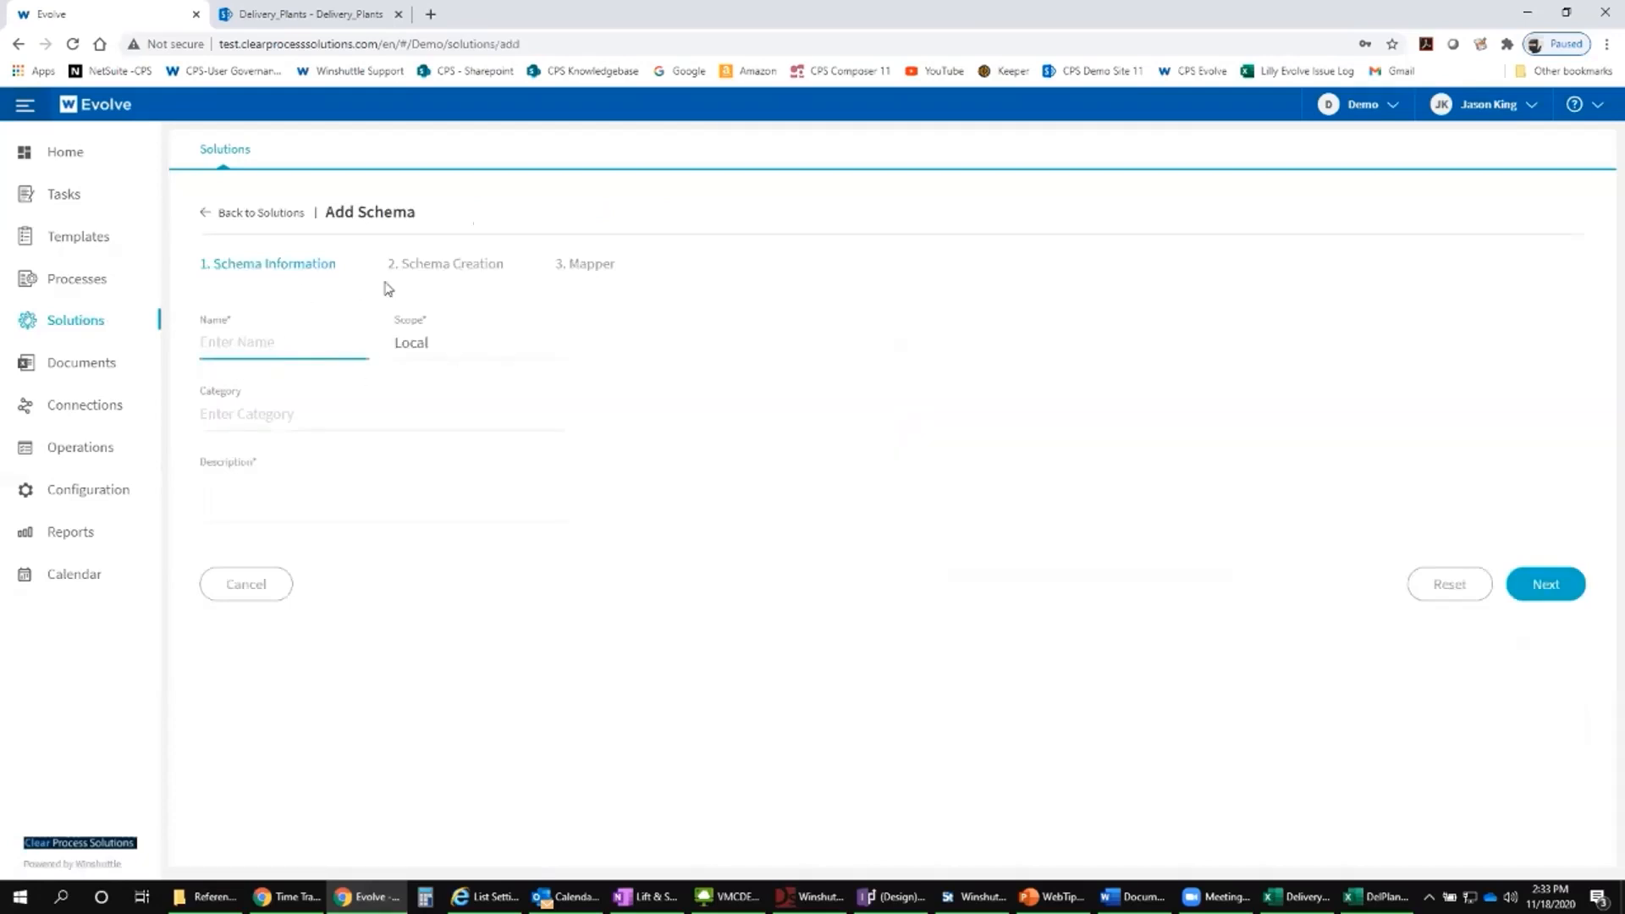
{"action": "type", "text": "CreateDemo"}
{"action": "left_click", "coordinate": [266, 423]}
{"action": "type", "text": "DEMO"}
{"action": "double_click", "coordinate": [240, 343]}
{"action": "key", "text": "ctrl+c"}
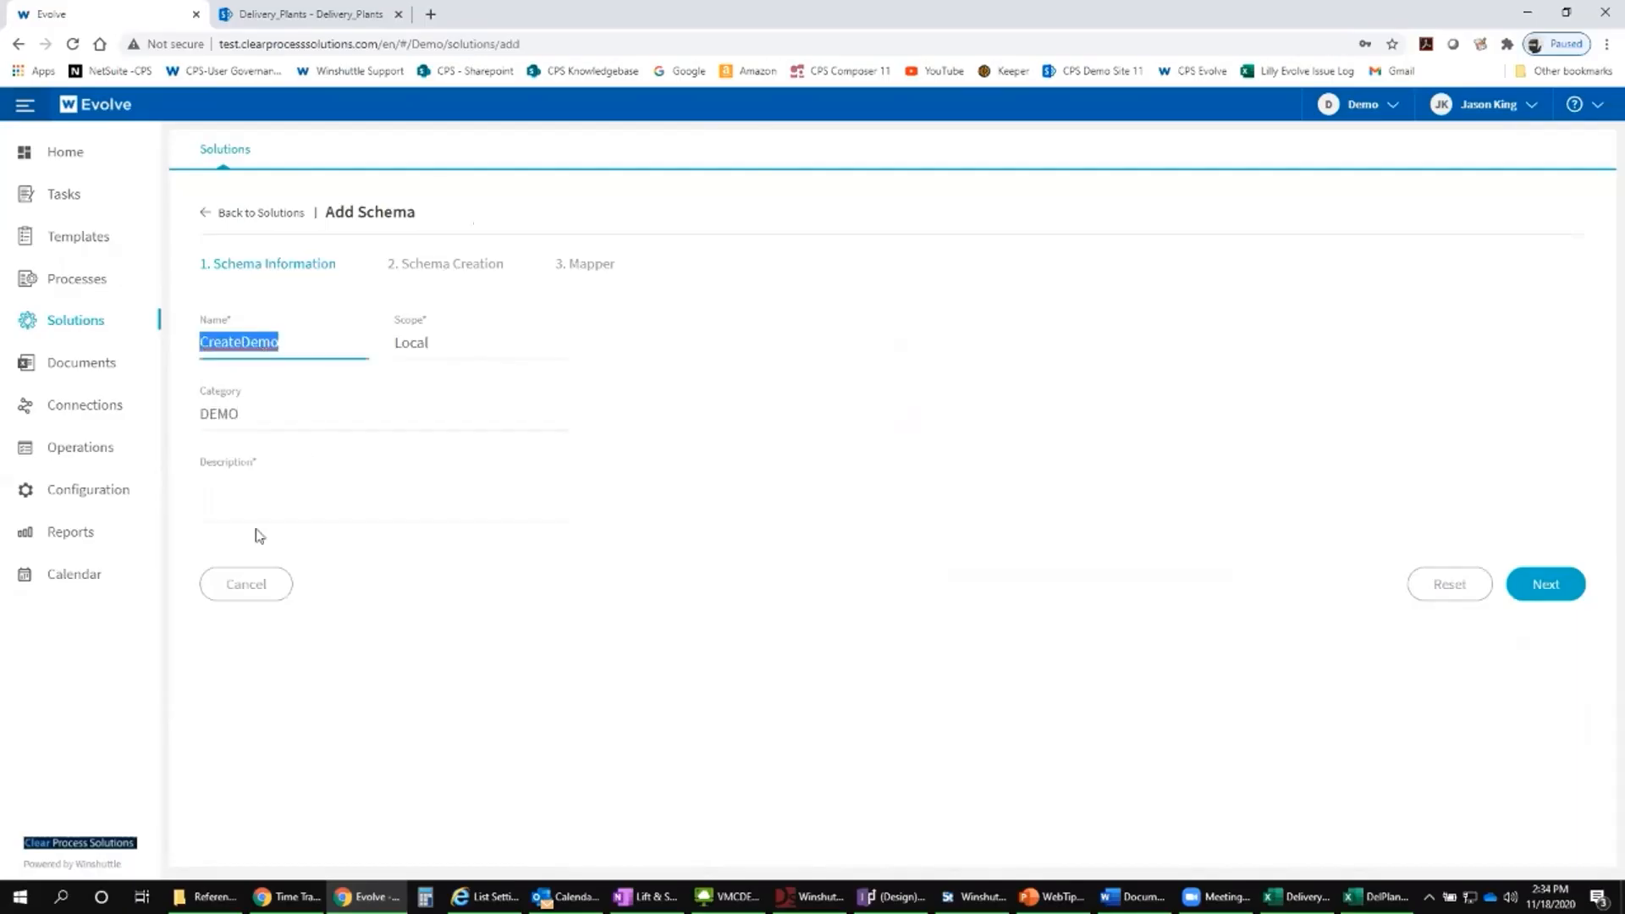
{"action": "left_click", "coordinate": [265, 500]}
{"action": "key", "text": "ctrl+v"}
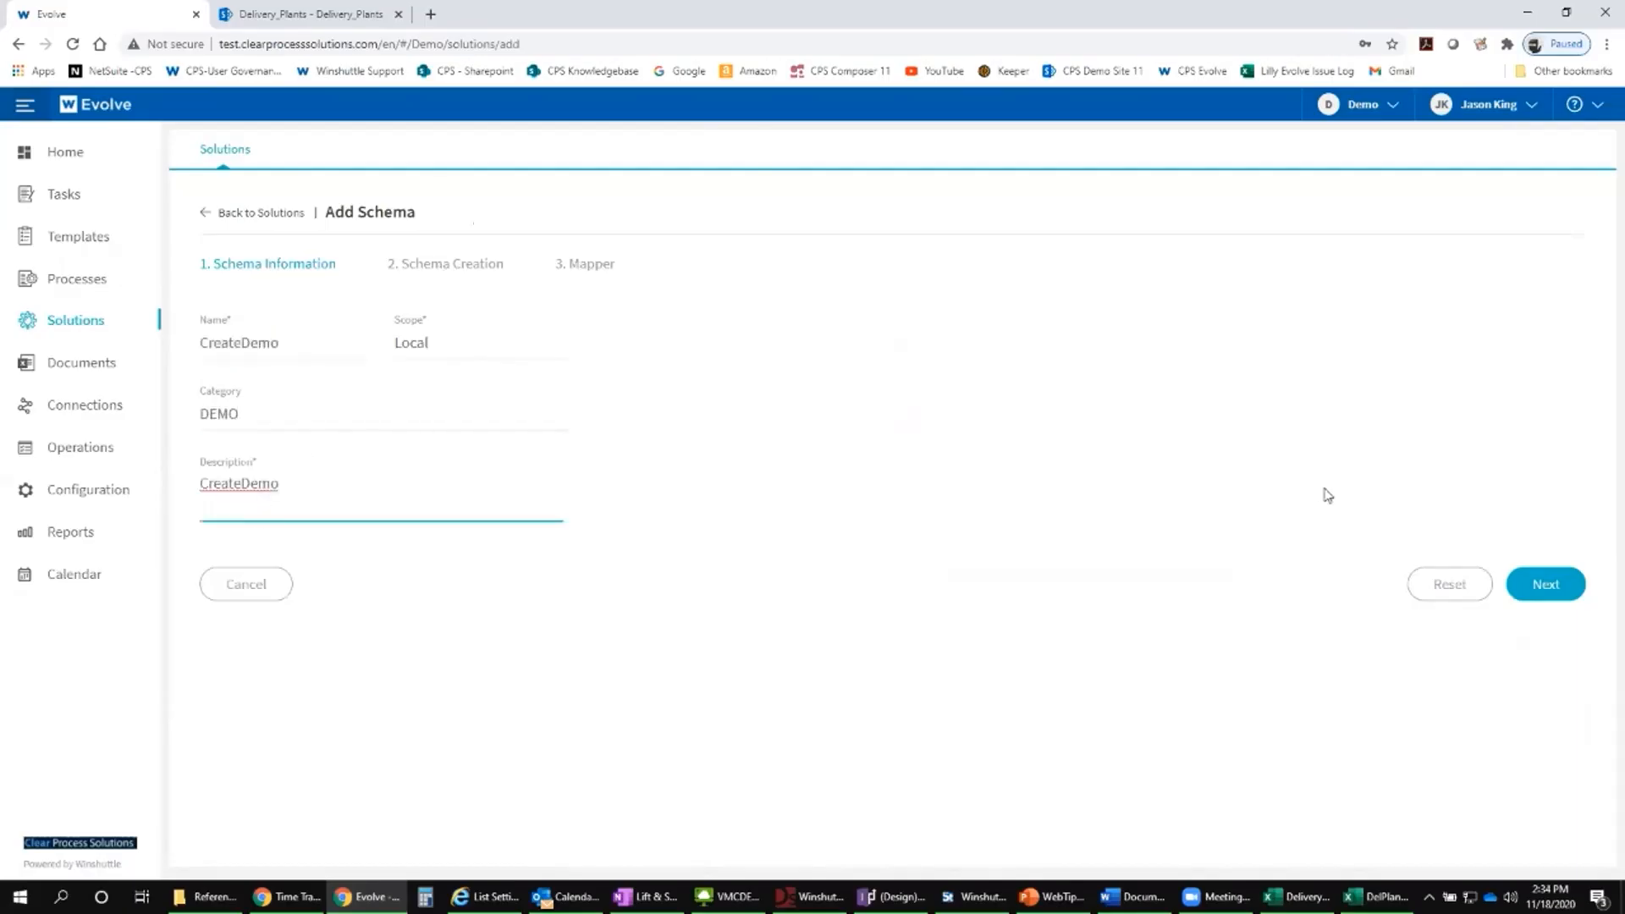
{"action": "left_click", "coordinate": [1547, 584]}
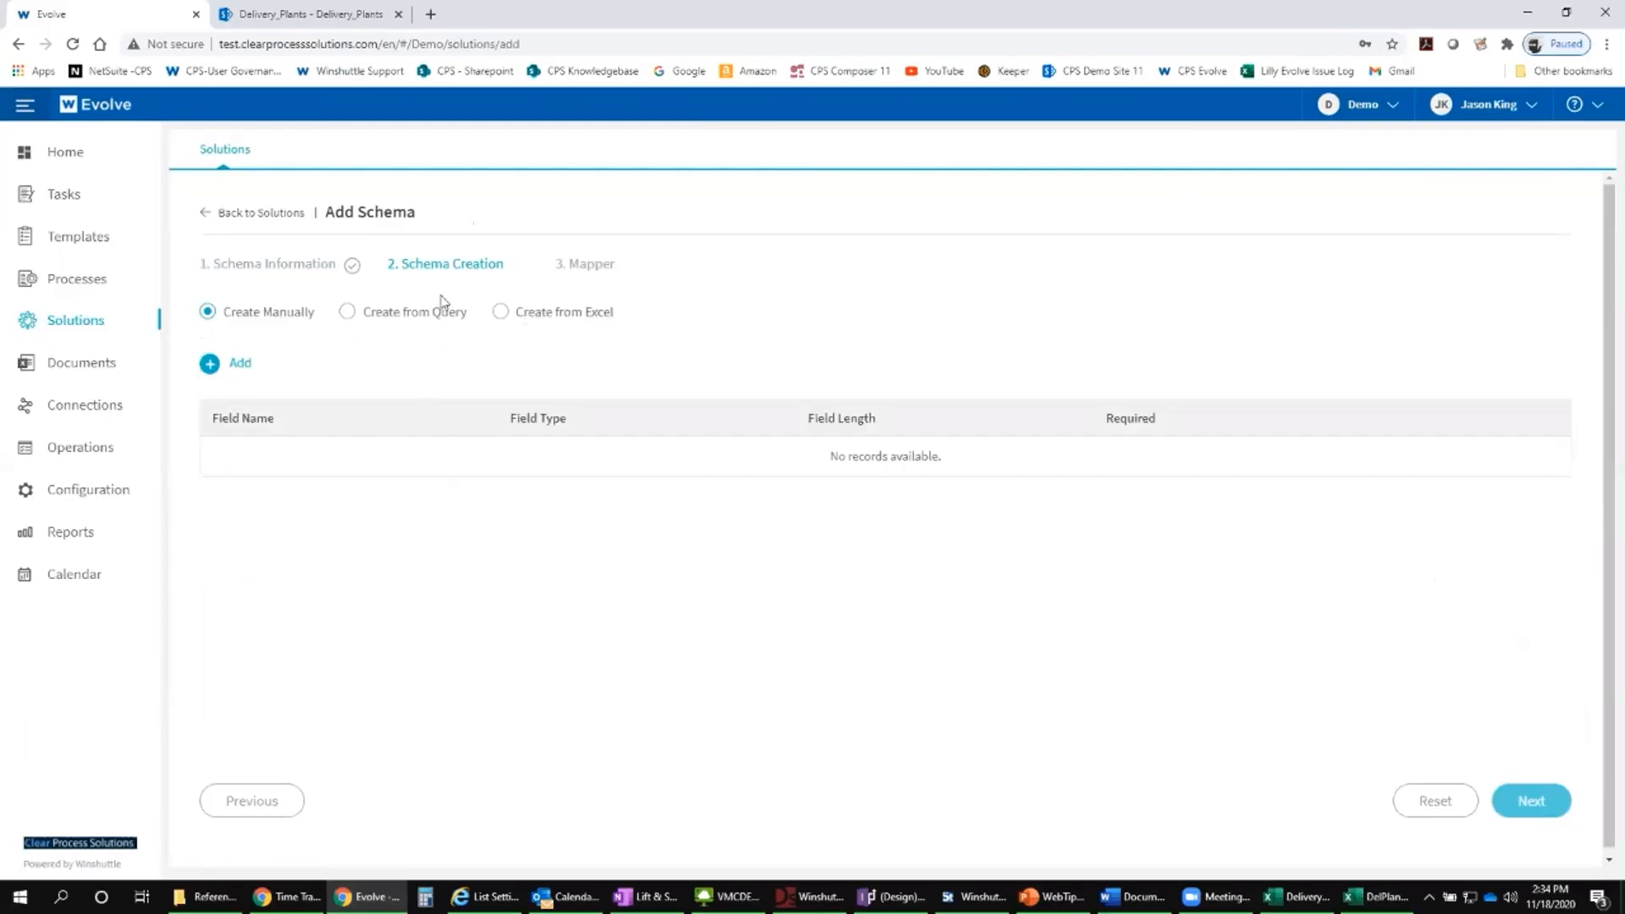
Step: Manually add a non-required schema field named Field1 of type string(max)
{"action": "left_click", "coordinate": [240, 363]}
{"action": "left_click", "coordinate": [273, 374]}
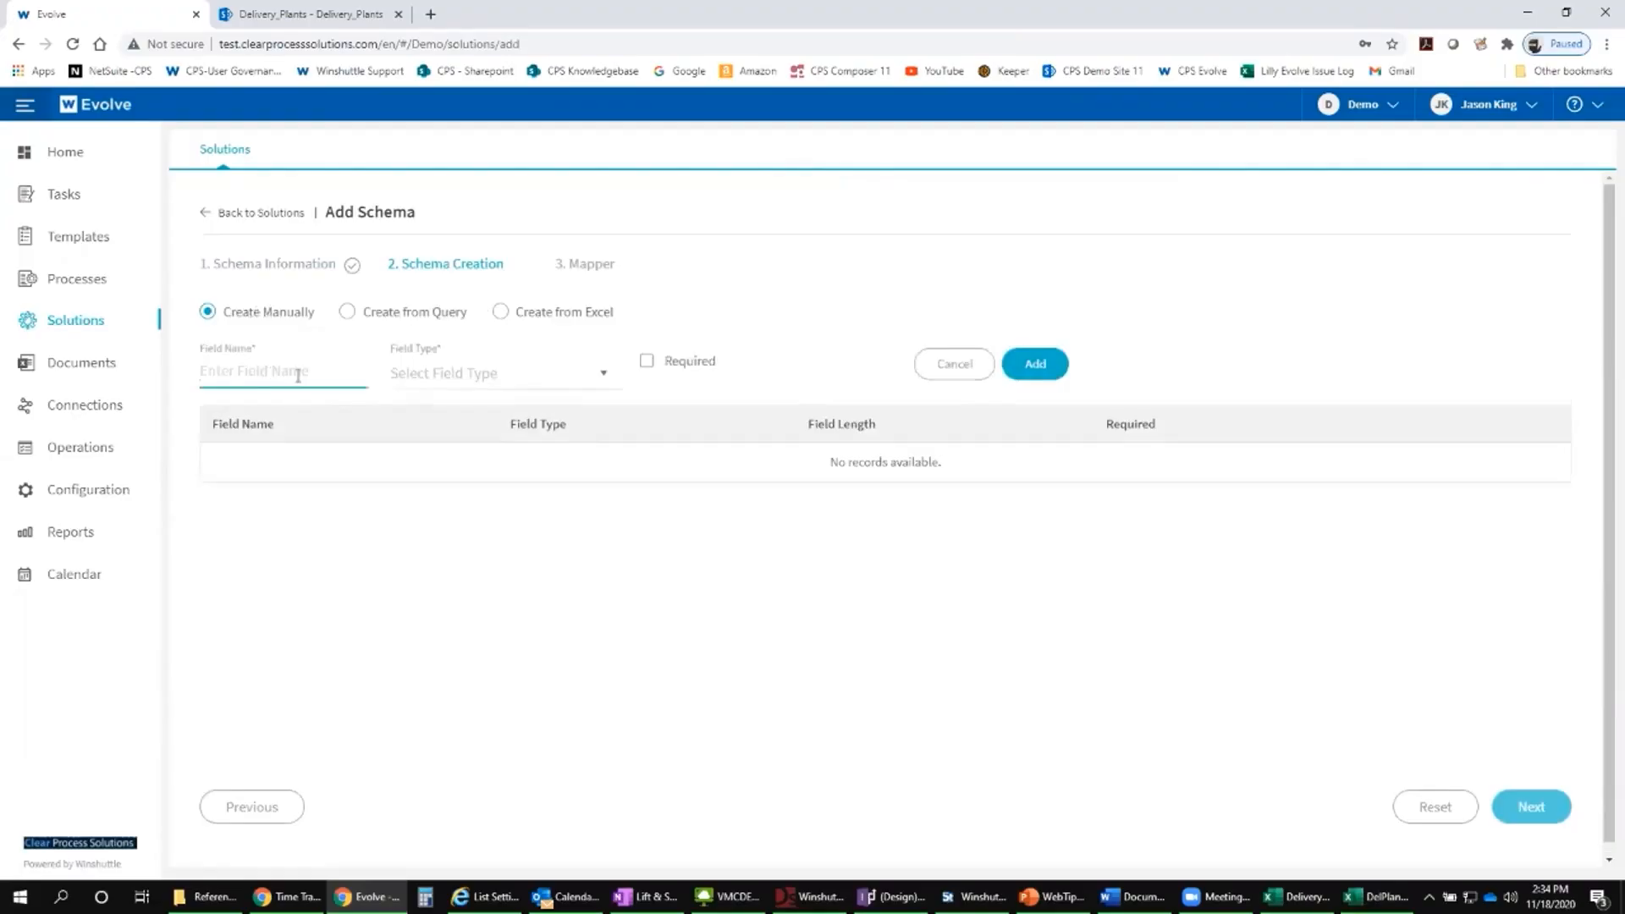
{"action": "type", "text": "Field1"}
{"action": "left_click", "coordinate": [602, 386]}
{"action": "left_click", "coordinate": [532, 475]}
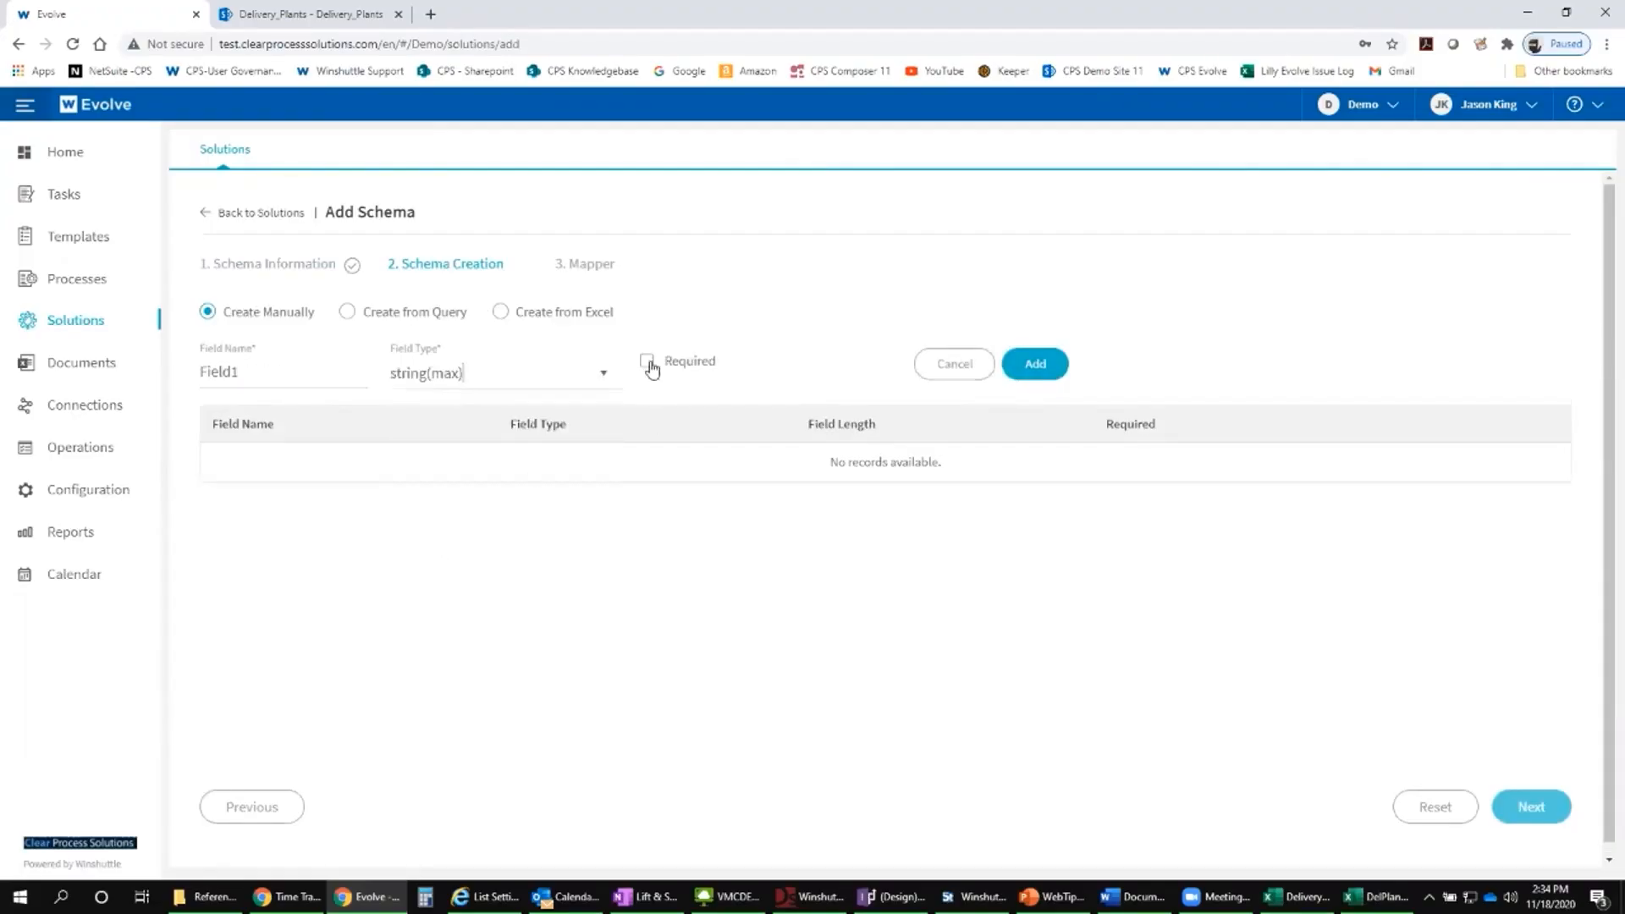
{"action": "left_click", "coordinate": [1039, 382]}
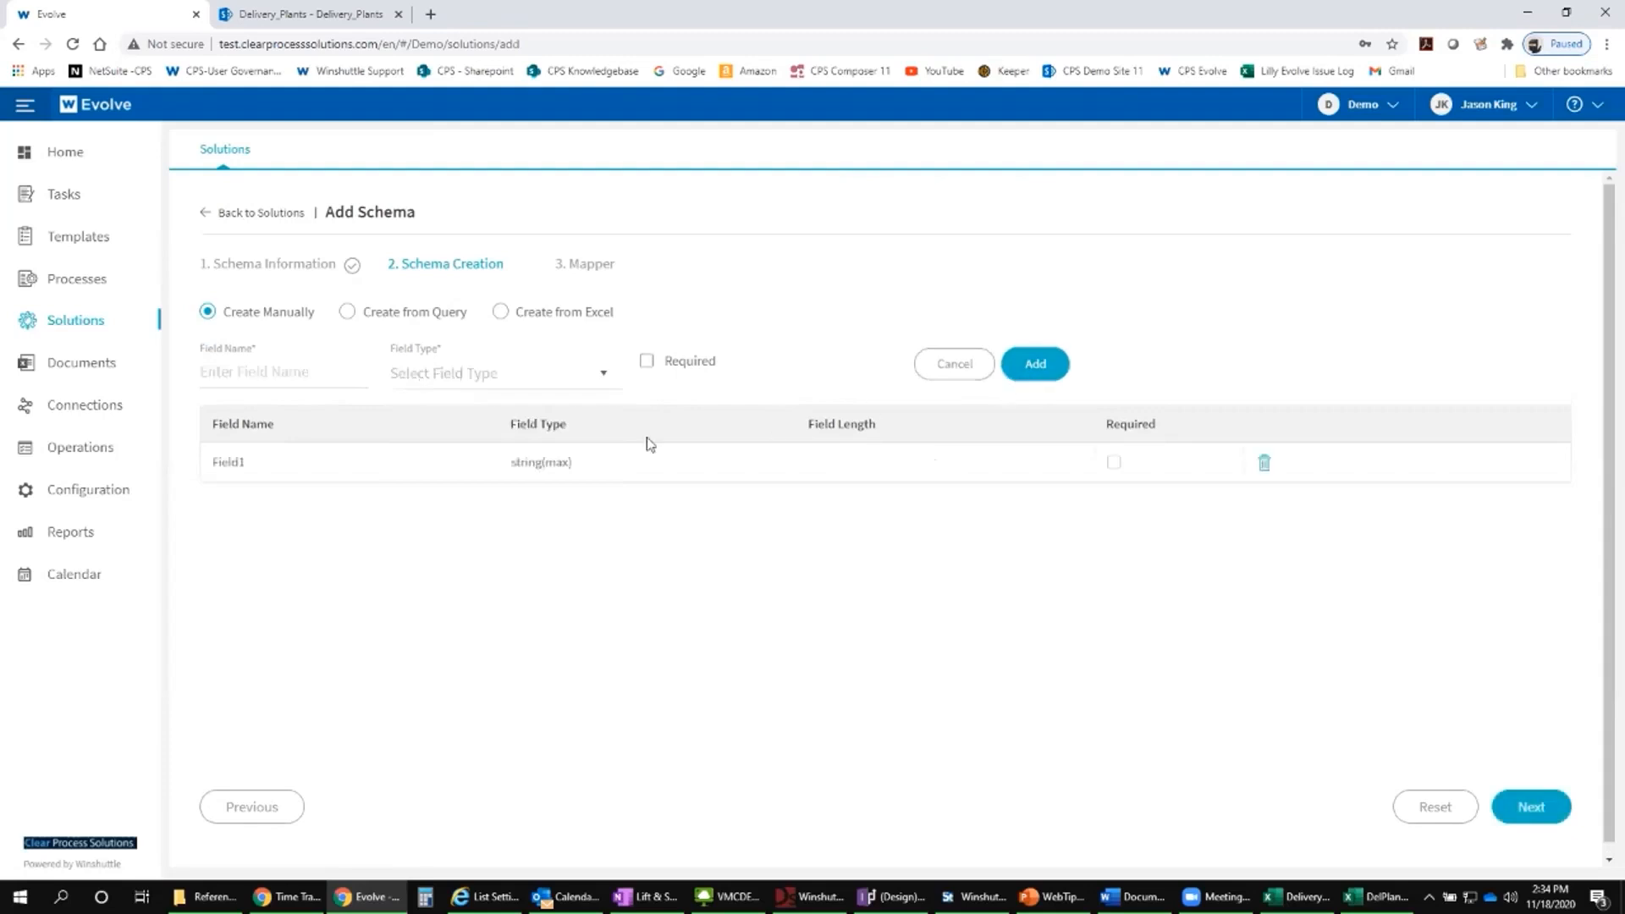
Step: Add a second string(max) field named Field2 and submit the schema with the fields mapped to columns A and B
{"action": "left_click", "coordinate": [270, 382]}
{"action": "type", "text": "Field2"}
{"action": "left_click", "coordinate": [602, 372]}
{"action": "left_click", "coordinate": [535, 459]}
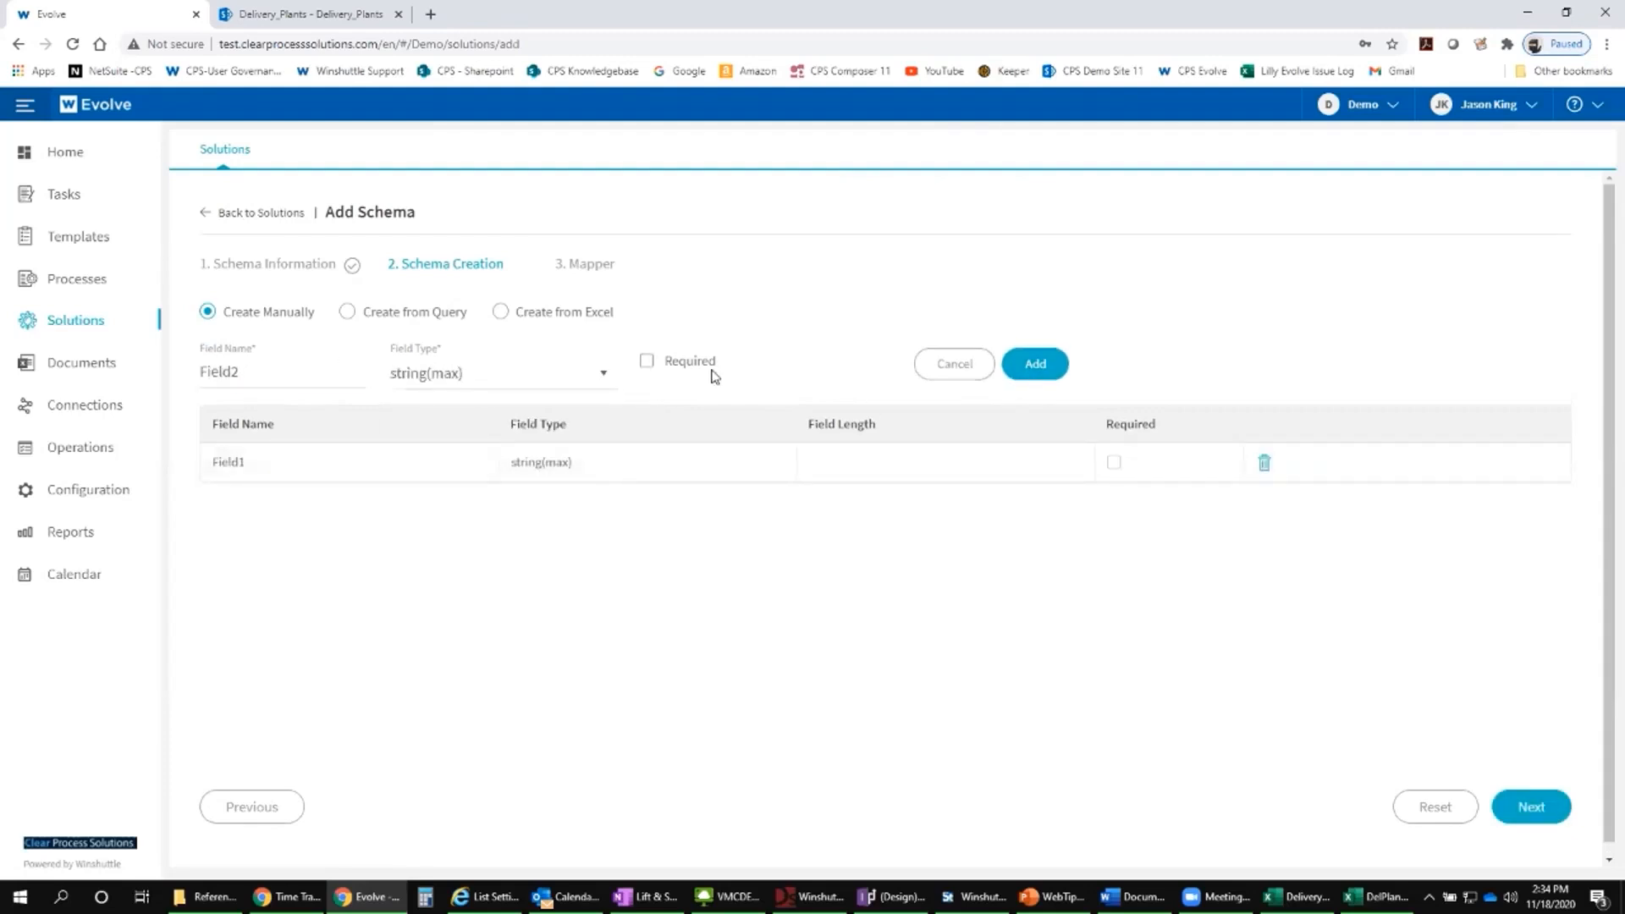
{"action": "left_click", "coordinate": [1030, 368]}
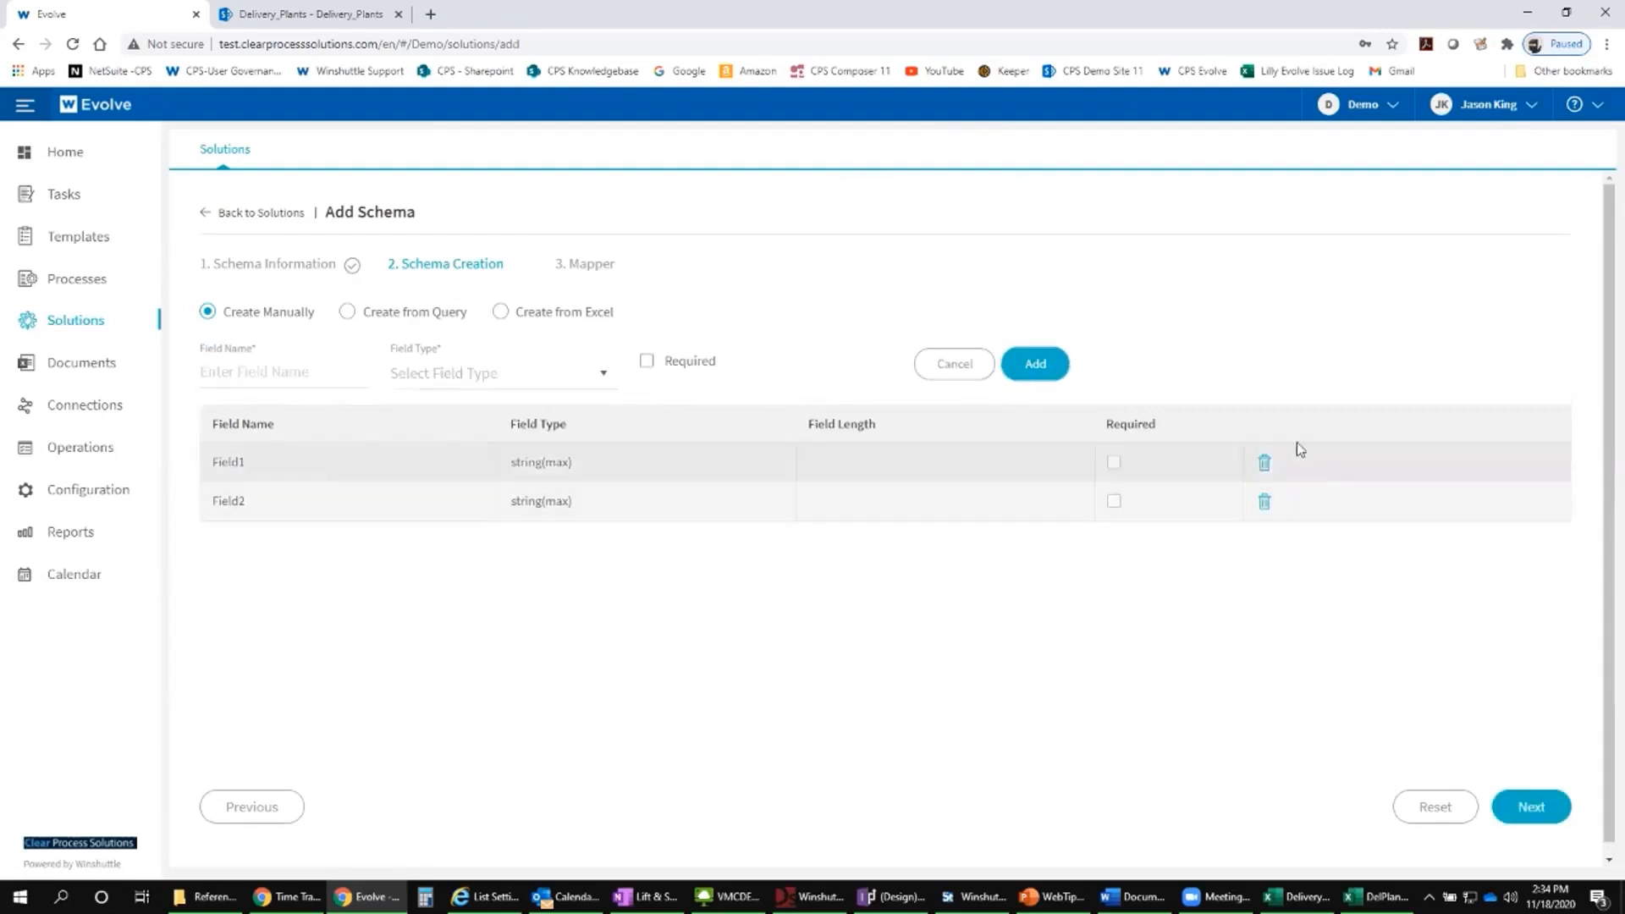
{"action": "left_click", "coordinate": [1534, 807]}
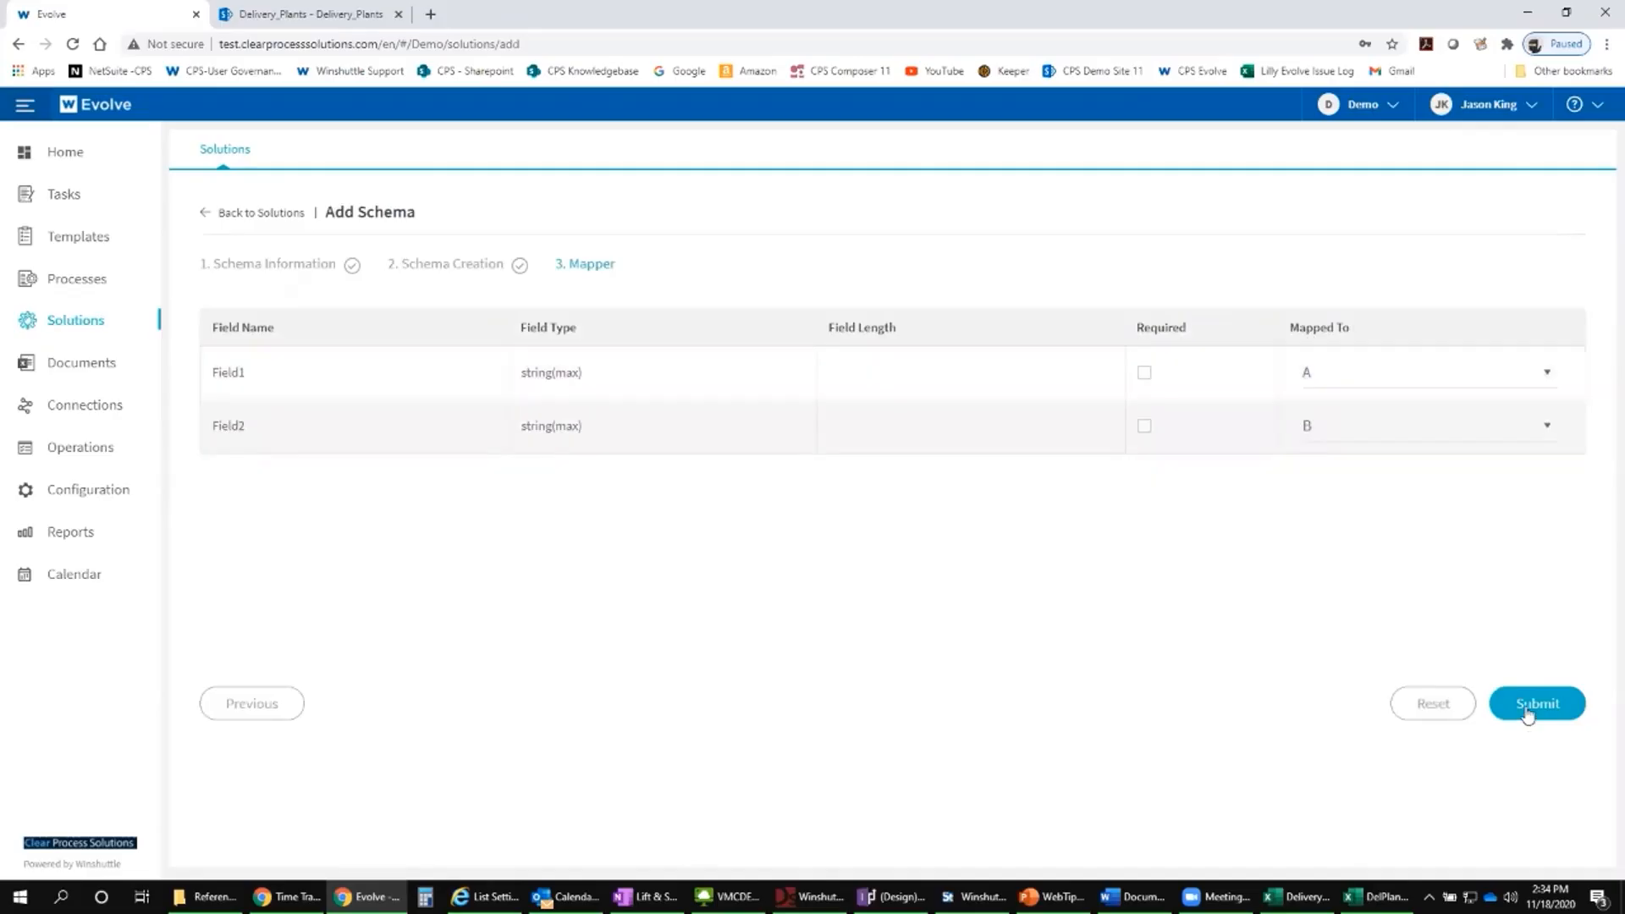
{"action": "left_click", "coordinate": [1528, 716]}
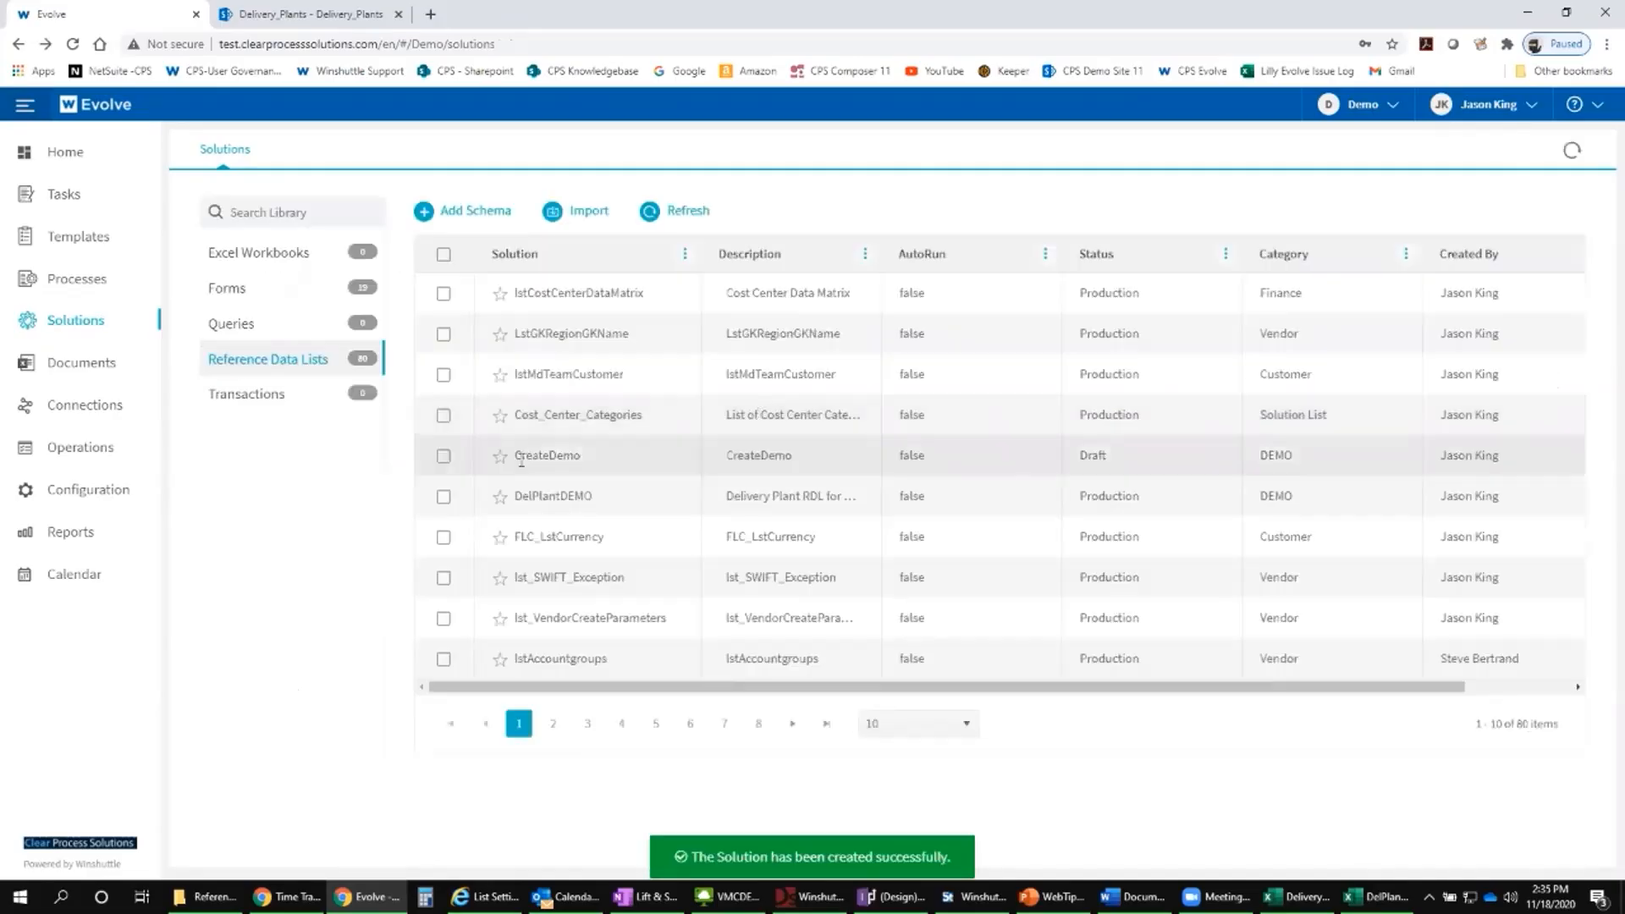
Step: Publish the CreateDemo schema without a template, workflow or AutoRun type
{"action": "left_click", "coordinate": [444, 457]}
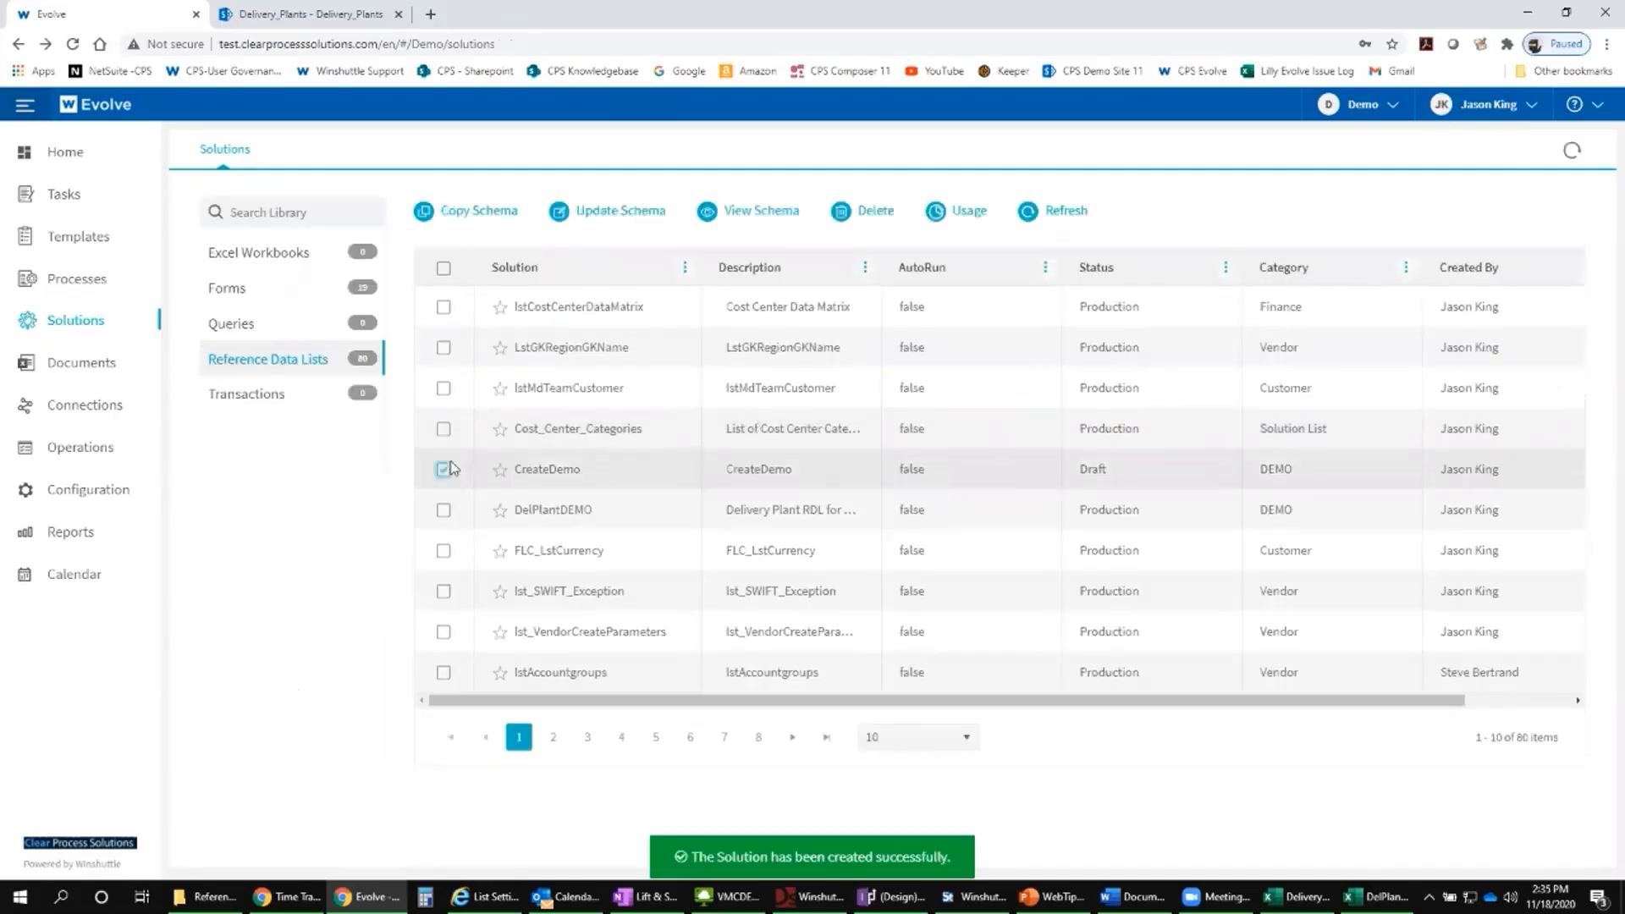
{"action": "left_click", "coordinate": [446, 472]}
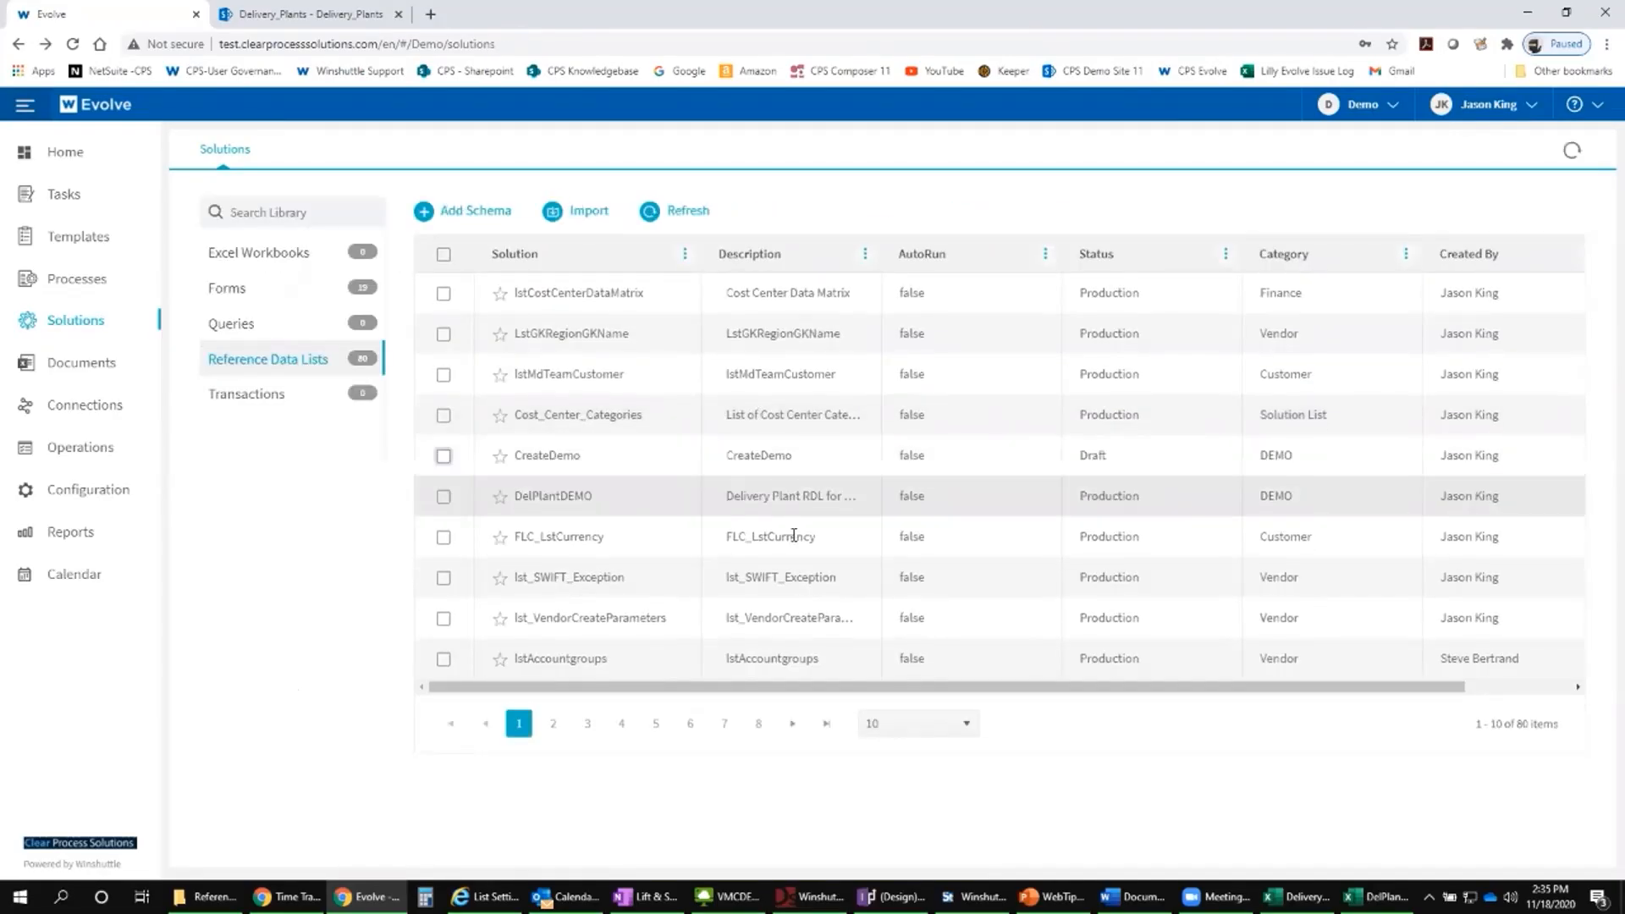
{"action": "left_click_drag", "start_coordinate": [743, 689], "coordinate": [849, 689]}
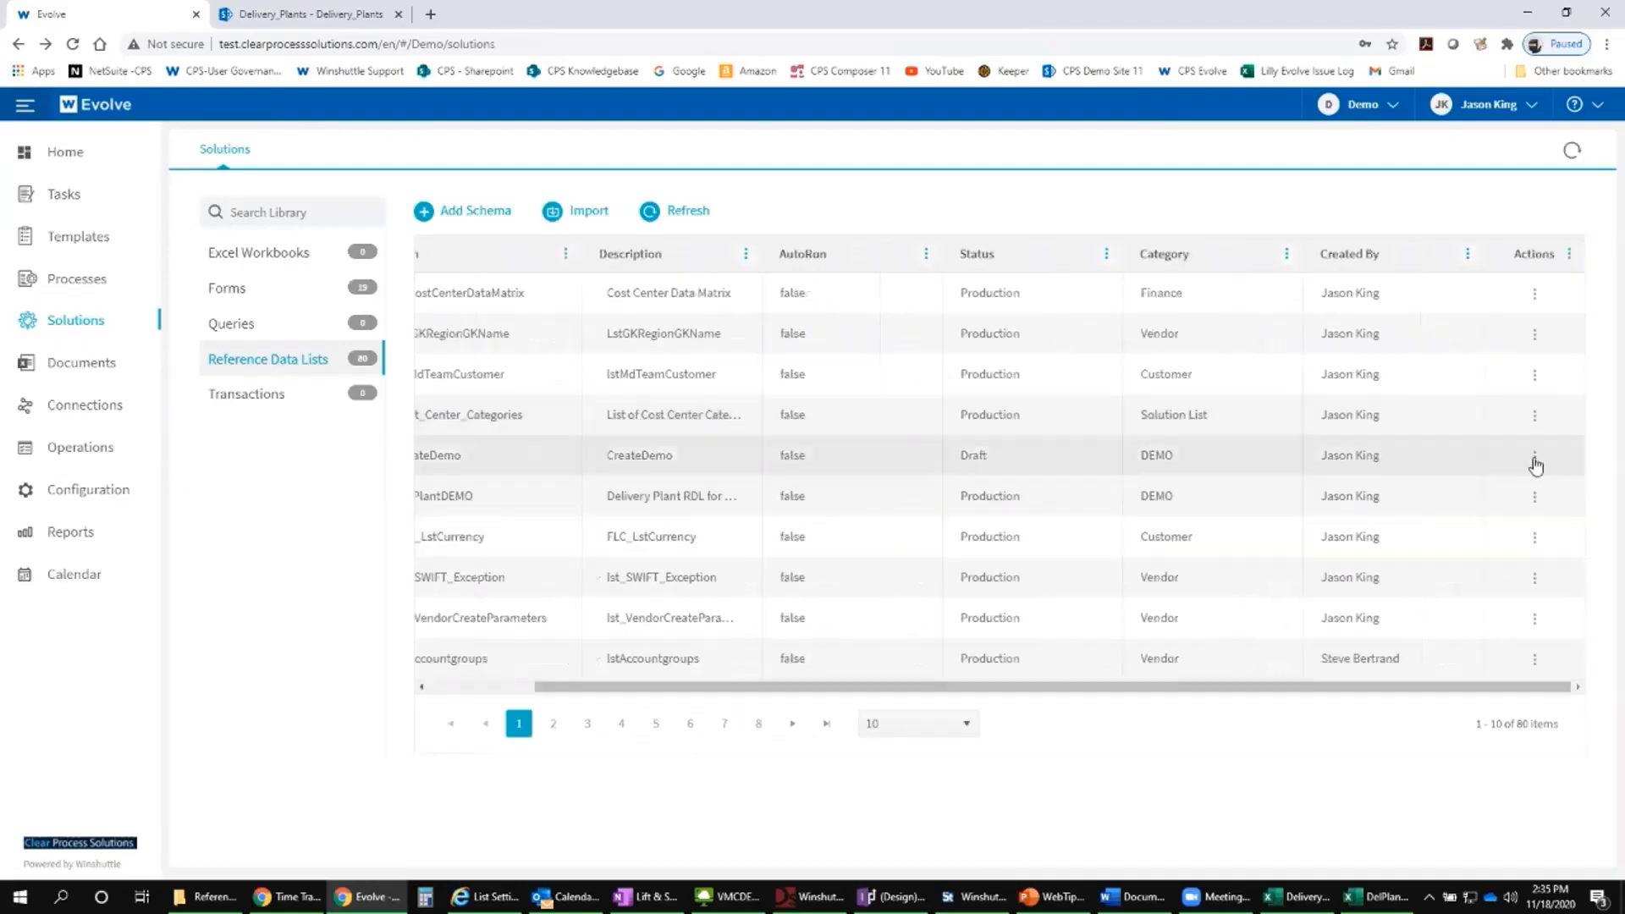
{"action": "left_click", "coordinate": [1534, 459]}
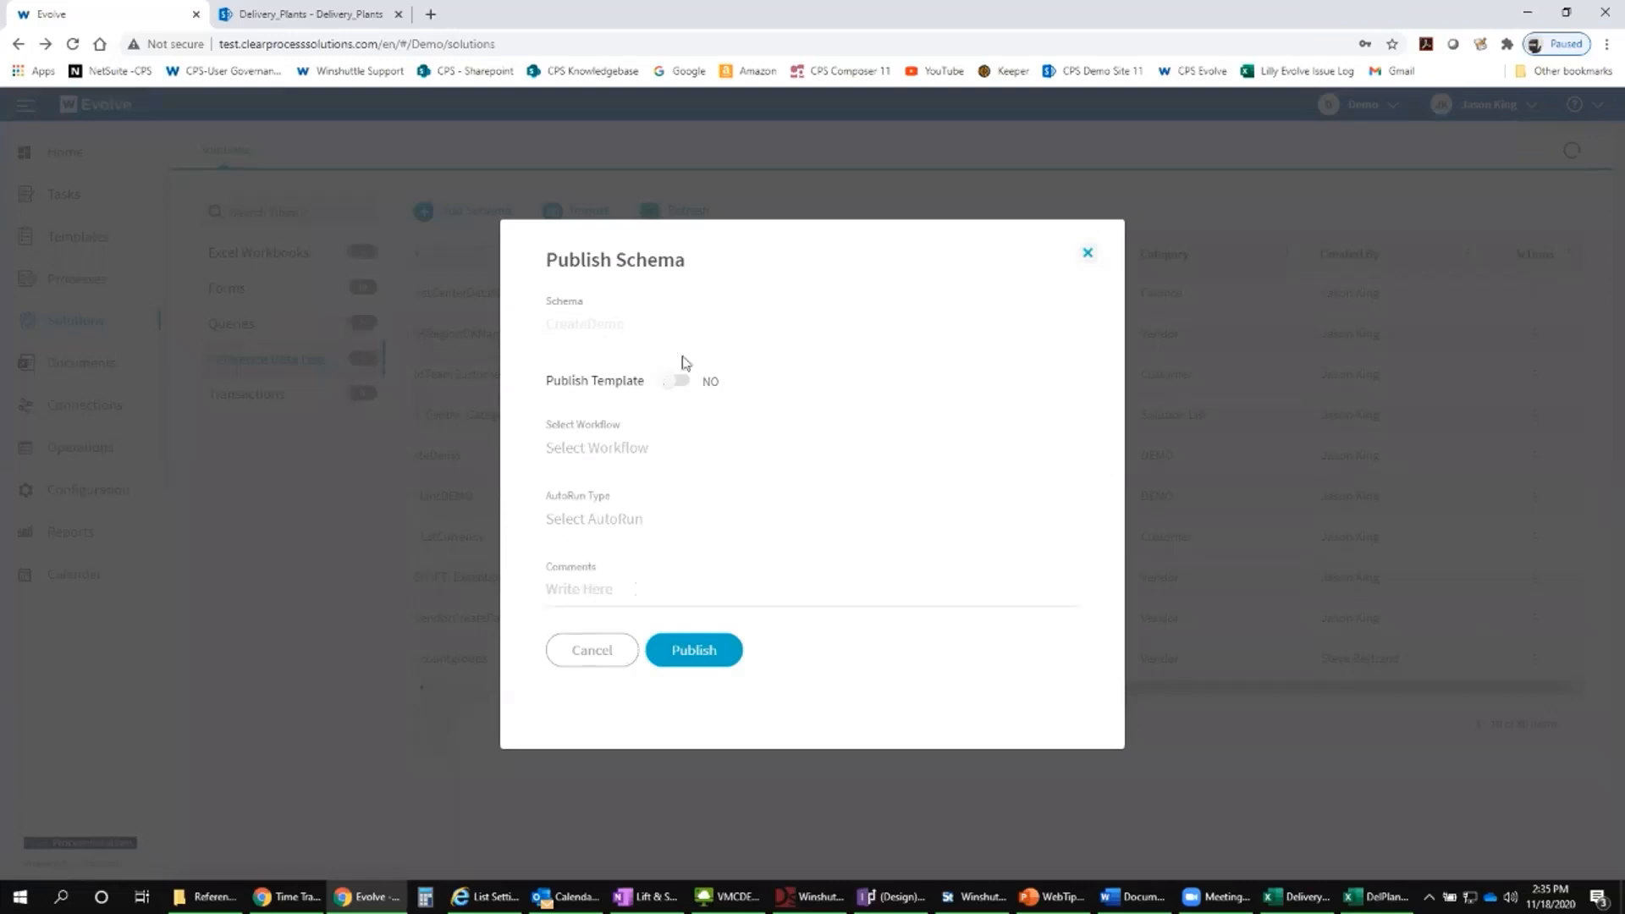
{"action": "left_click", "coordinate": [698, 651]}
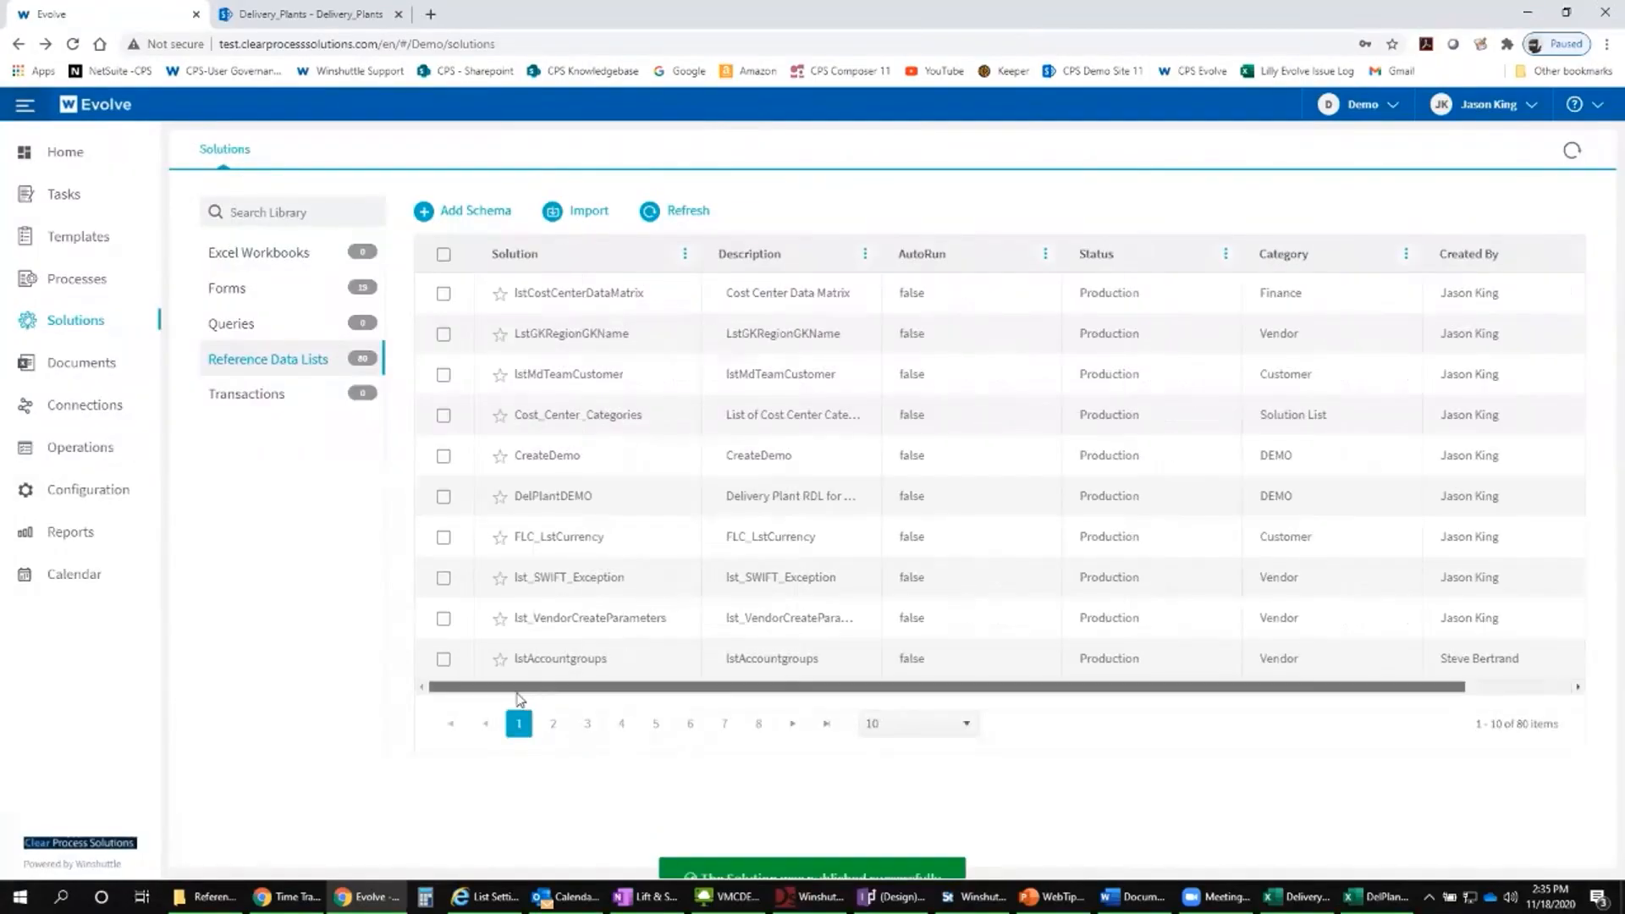
Step: Open the CreateDemo list's data for editing and add two records for Field1 and Field2: Value1/Value1 and Value 2/Value2
{"action": "left_click", "coordinate": [442, 459]}
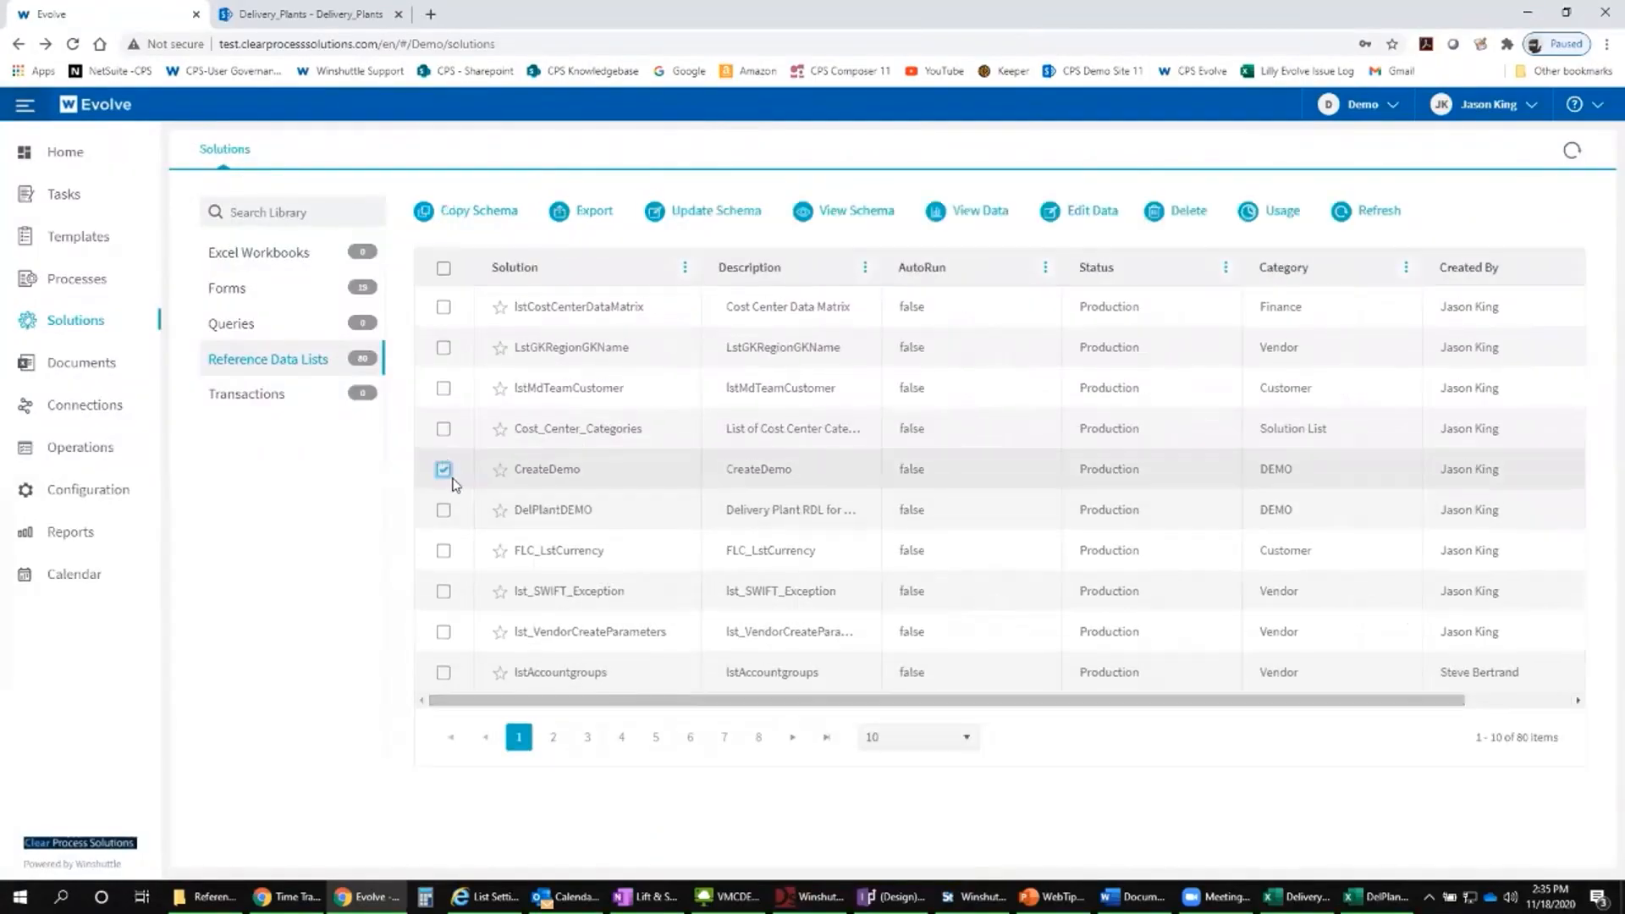
{"action": "left_click", "coordinate": [1089, 217]}
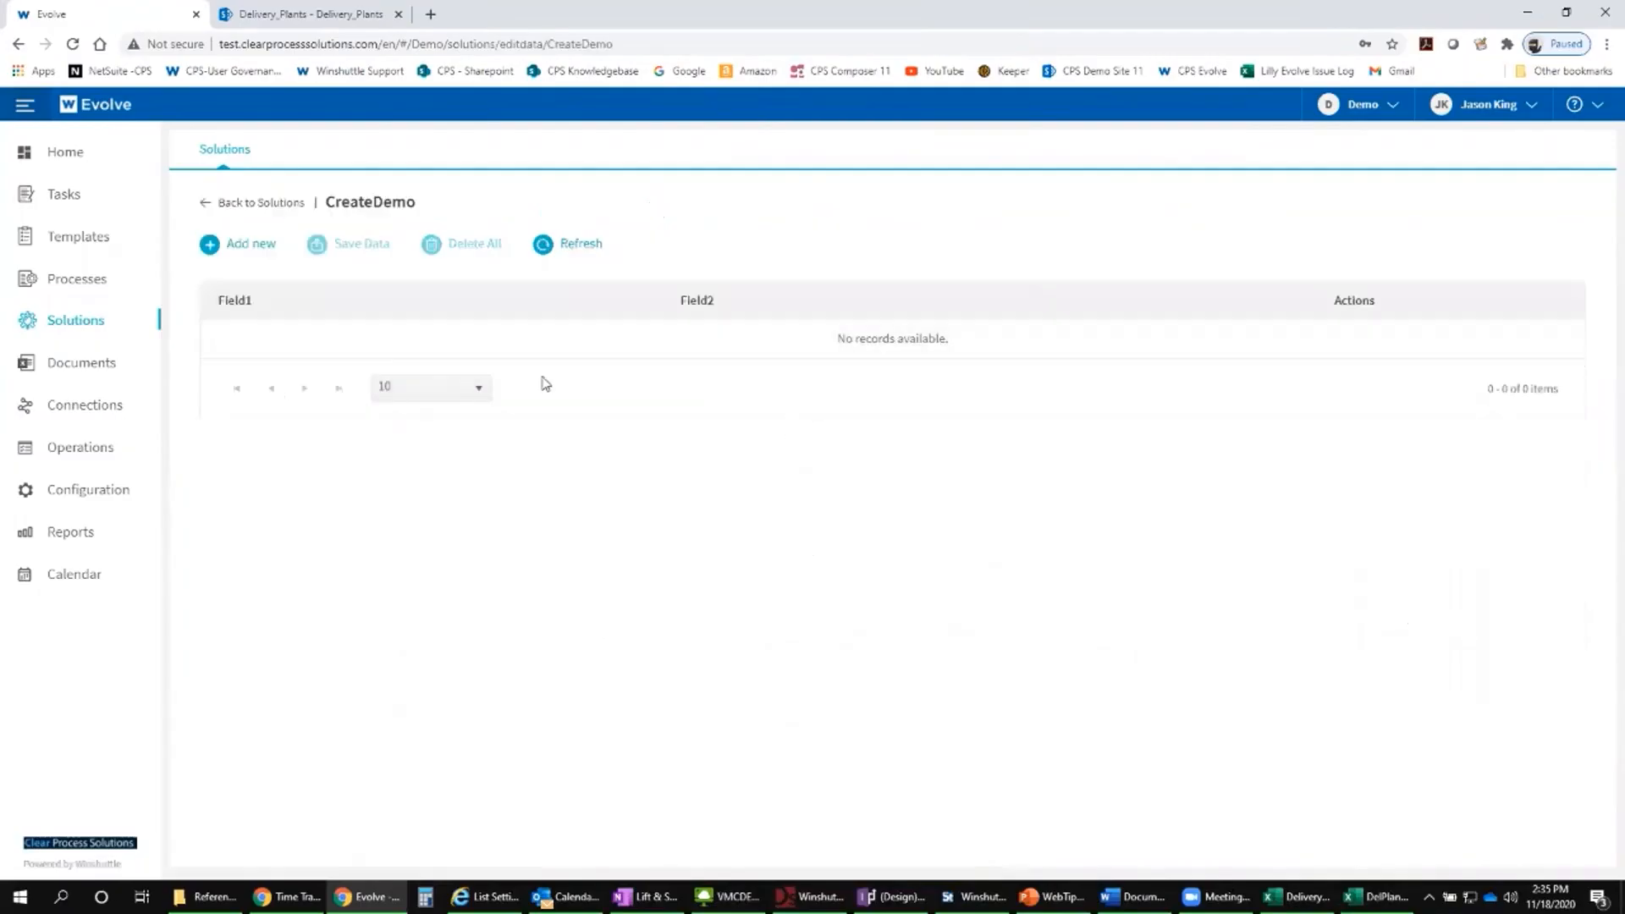
{"action": "left_click", "coordinate": [250, 245]}
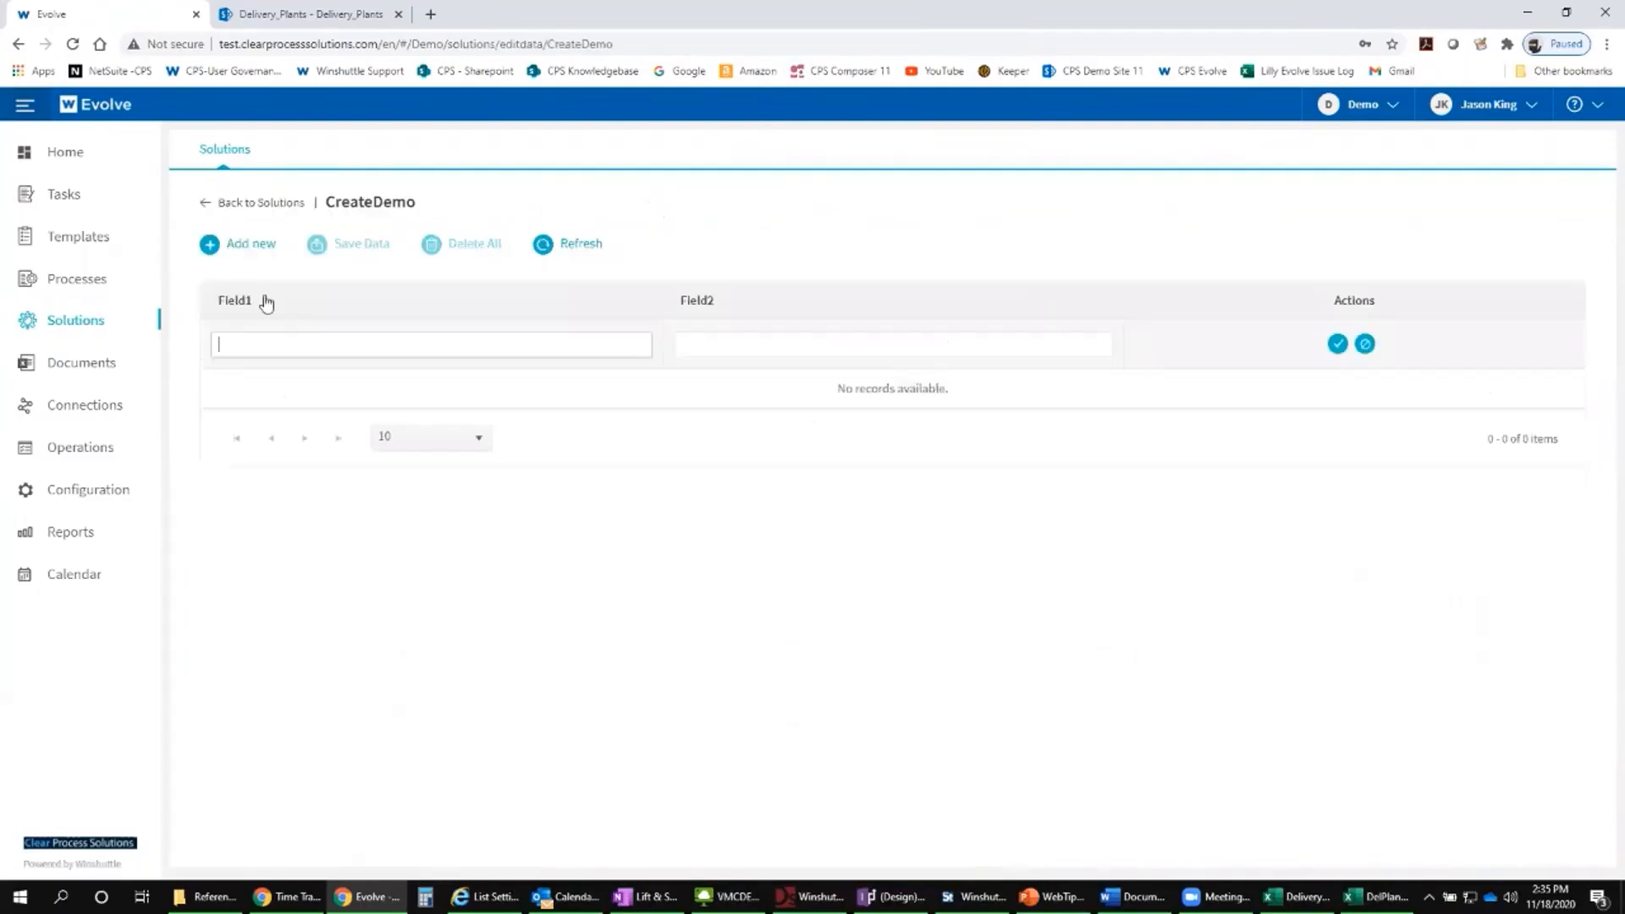
{"action": "type", "text": "Value1"}
{"action": "key", "text": "Tab"}
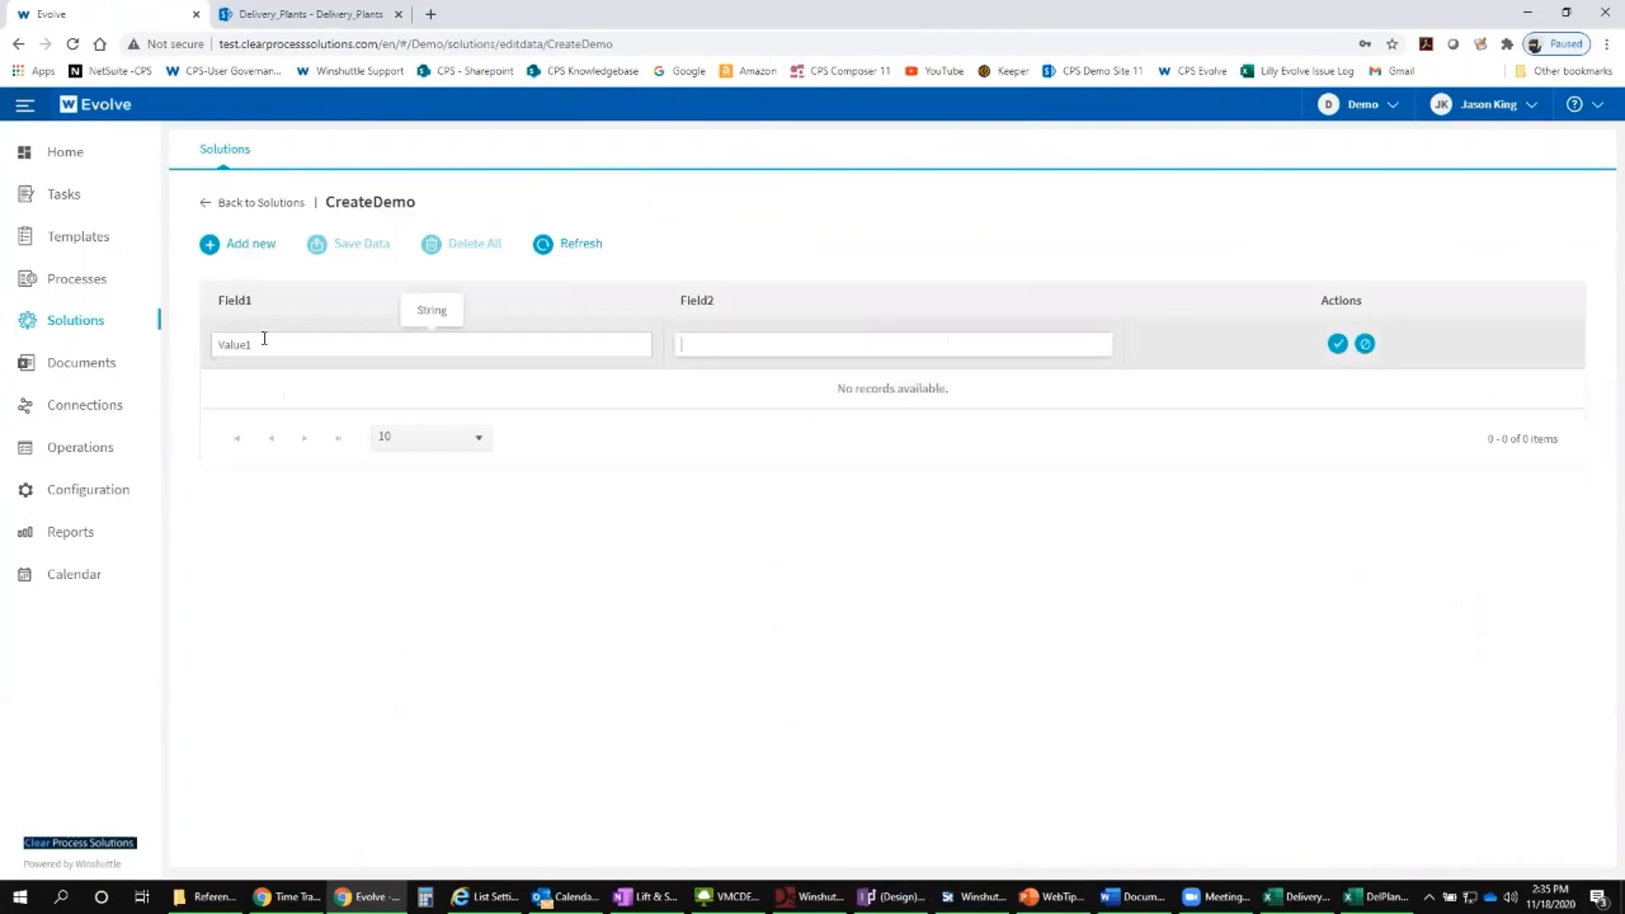
{"action": "type", "text": "Value1"}
{"action": "left_click", "coordinate": [1338, 344]}
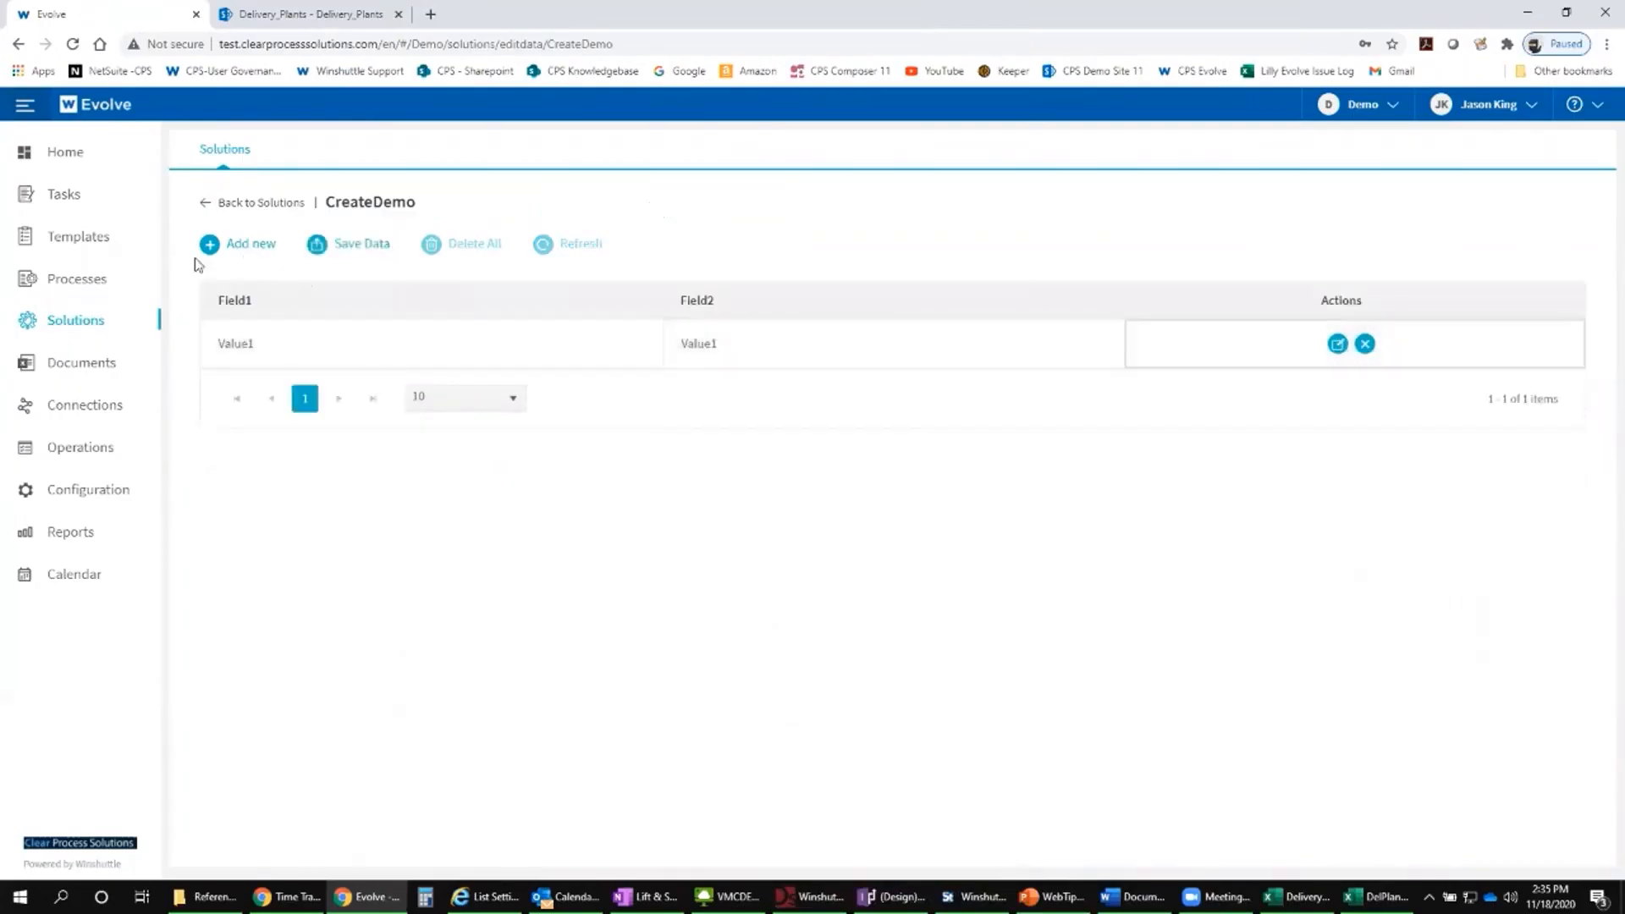
{"action": "left_click", "coordinate": [244, 245]}
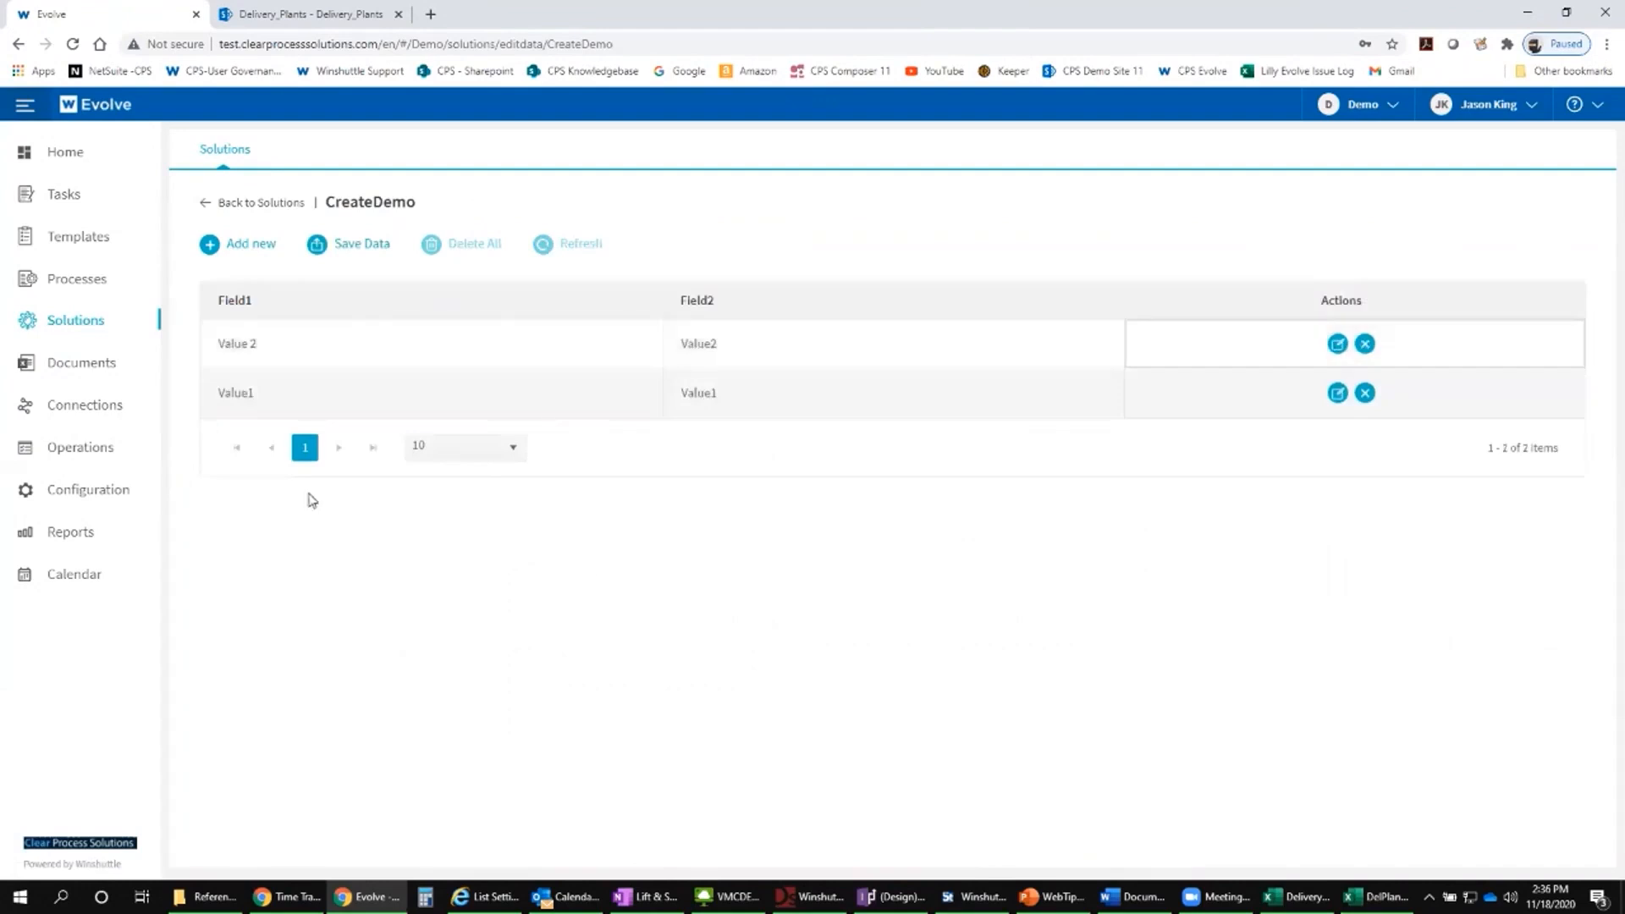
{"action": "left_click", "coordinate": [244, 348]}
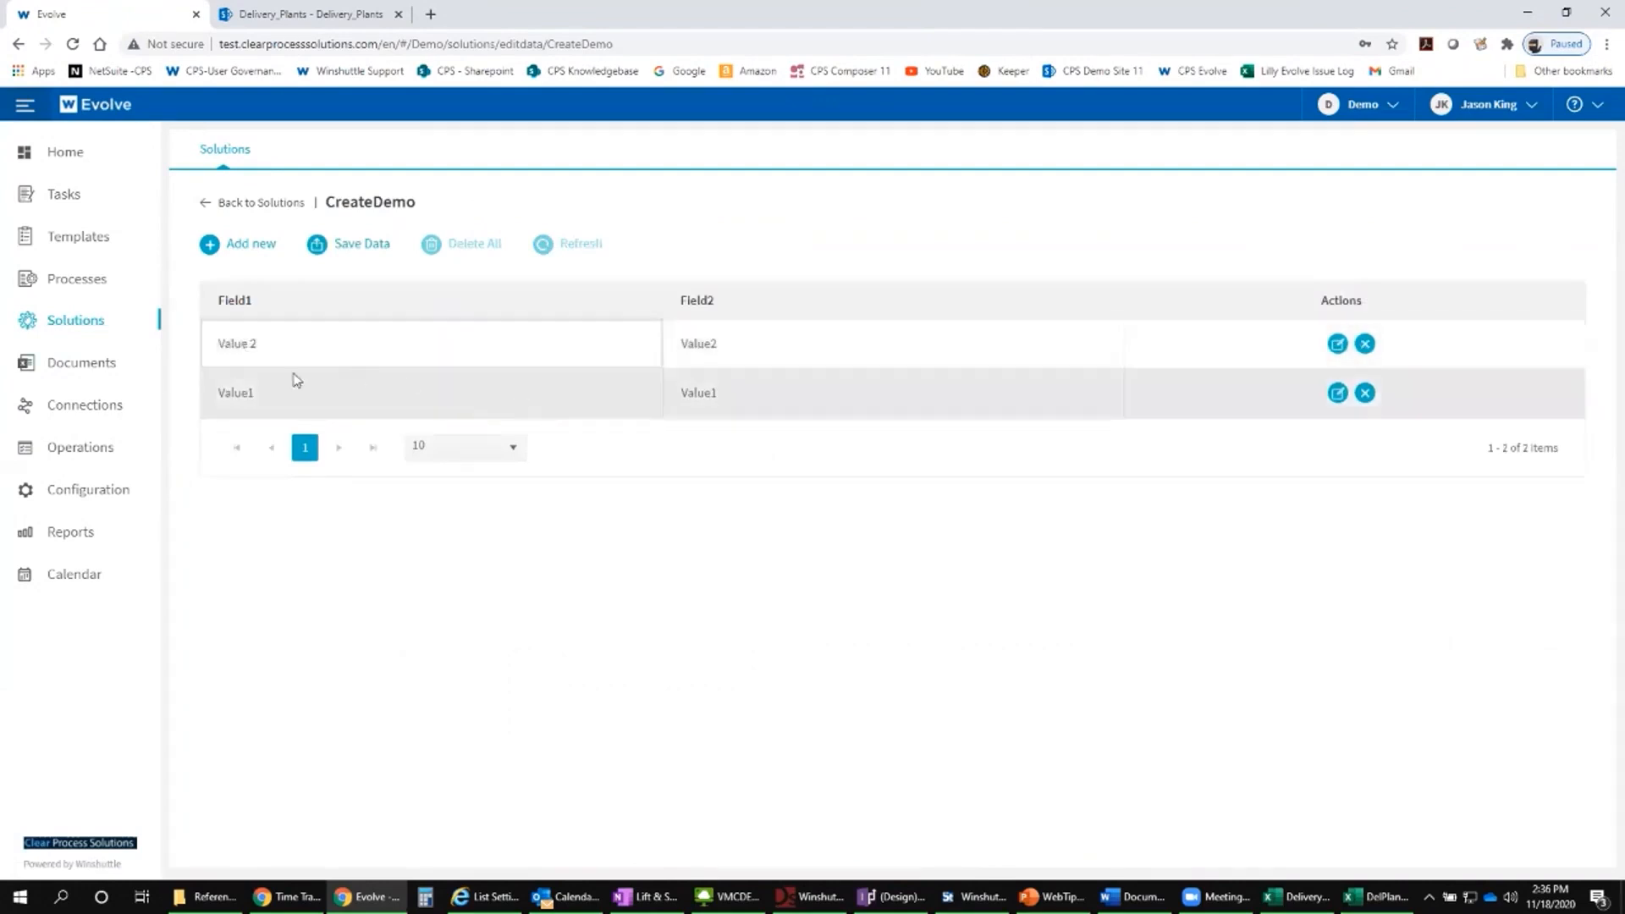
Step: Edit the Value1 record, setting Field1 to Plant 1000 and Field2 to 1000, and accept the row changes
{"action": "double_click", "coordinate": [257, 400]}
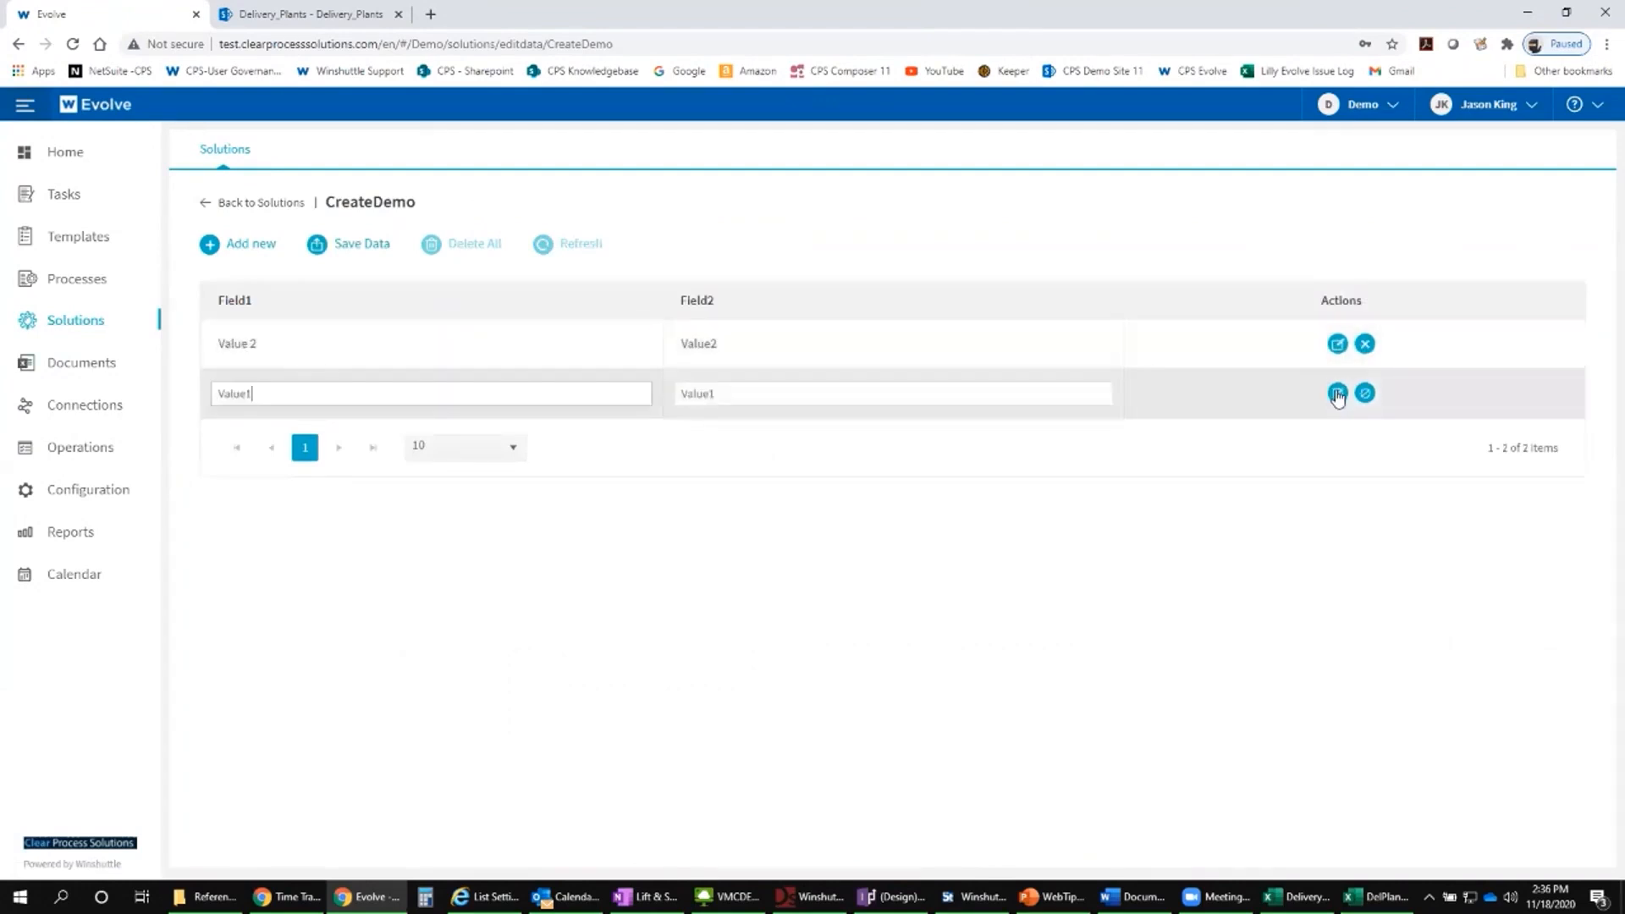
{"action": "left_click_drag", "start_coordinate": [381, 393], "coordinate": [159, 401]}
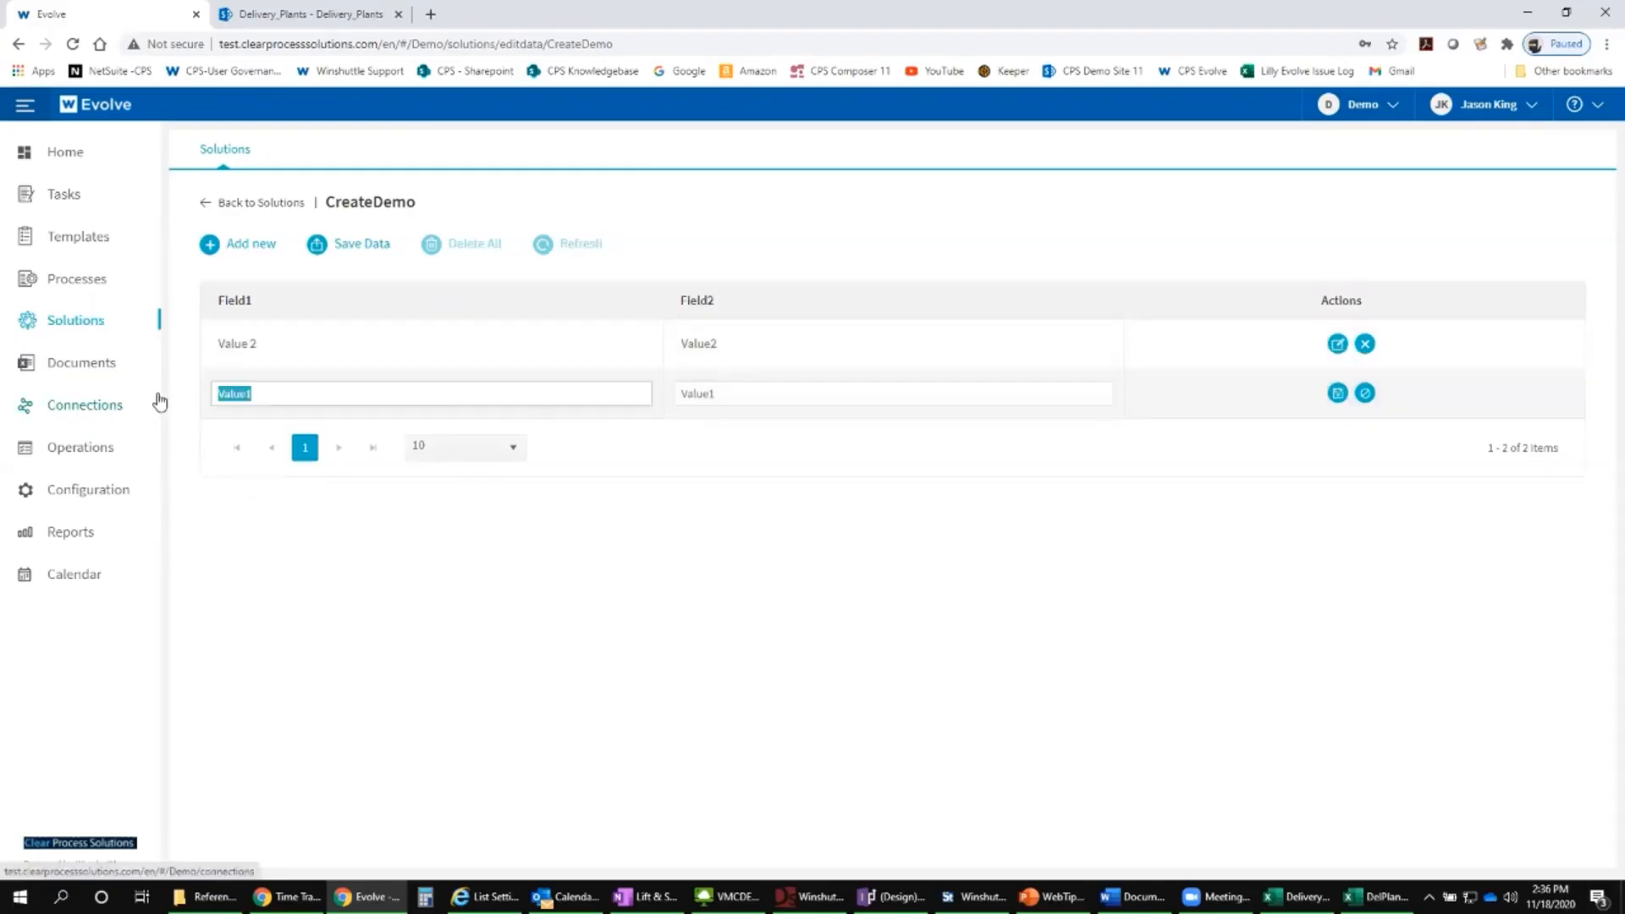
{"action": "type", "text": "Plant 1000"}
{"action": "key", "text": "Tab"}
{"action": "type", "text": "10"}
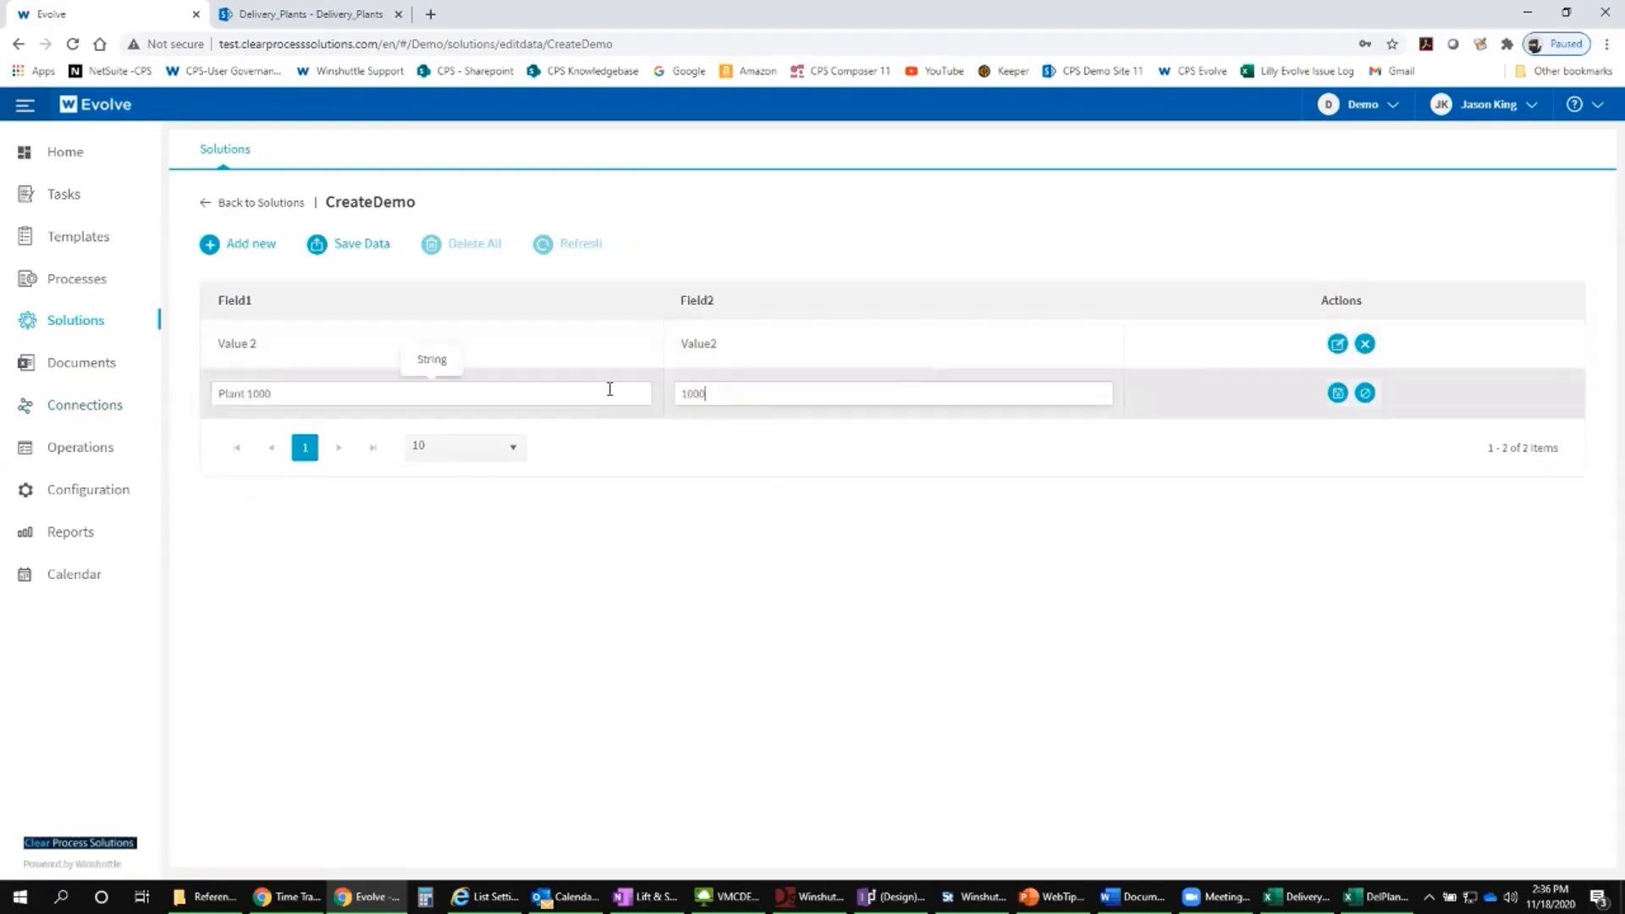
{"action": "left_click", "coordinate": [1338, 394]}
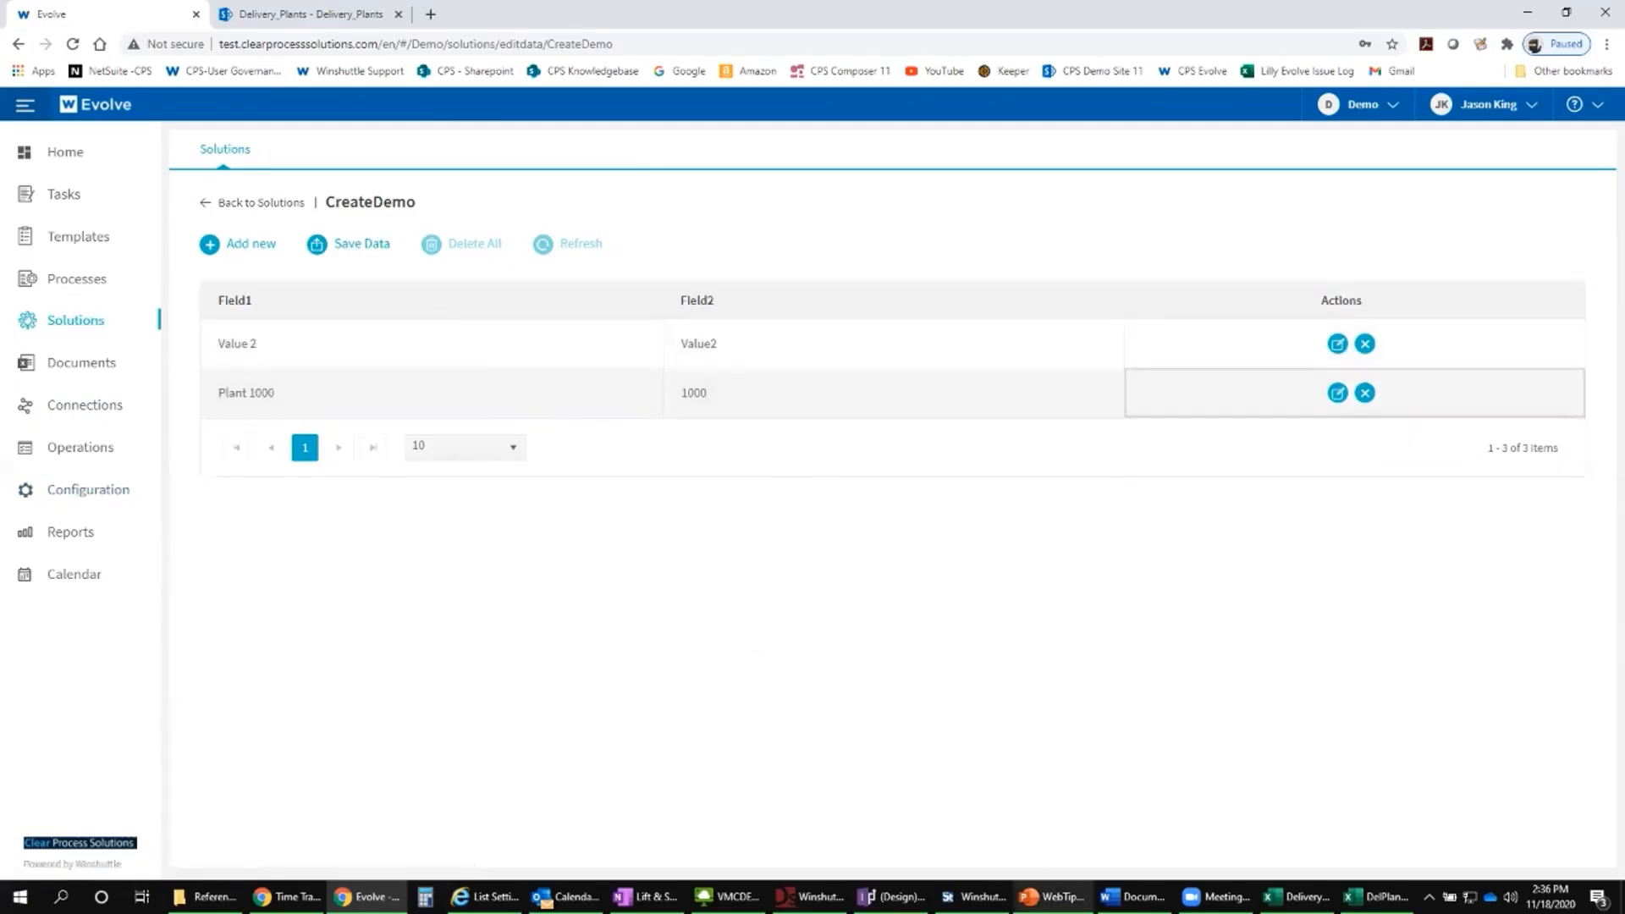
Step: Switch to the PowerPoint presentation and run the full-screen slide show from the Reference Data List (RDL) – Demo slide to the following slide
{"action": "left_click", "coordinate": [1050, 896]}
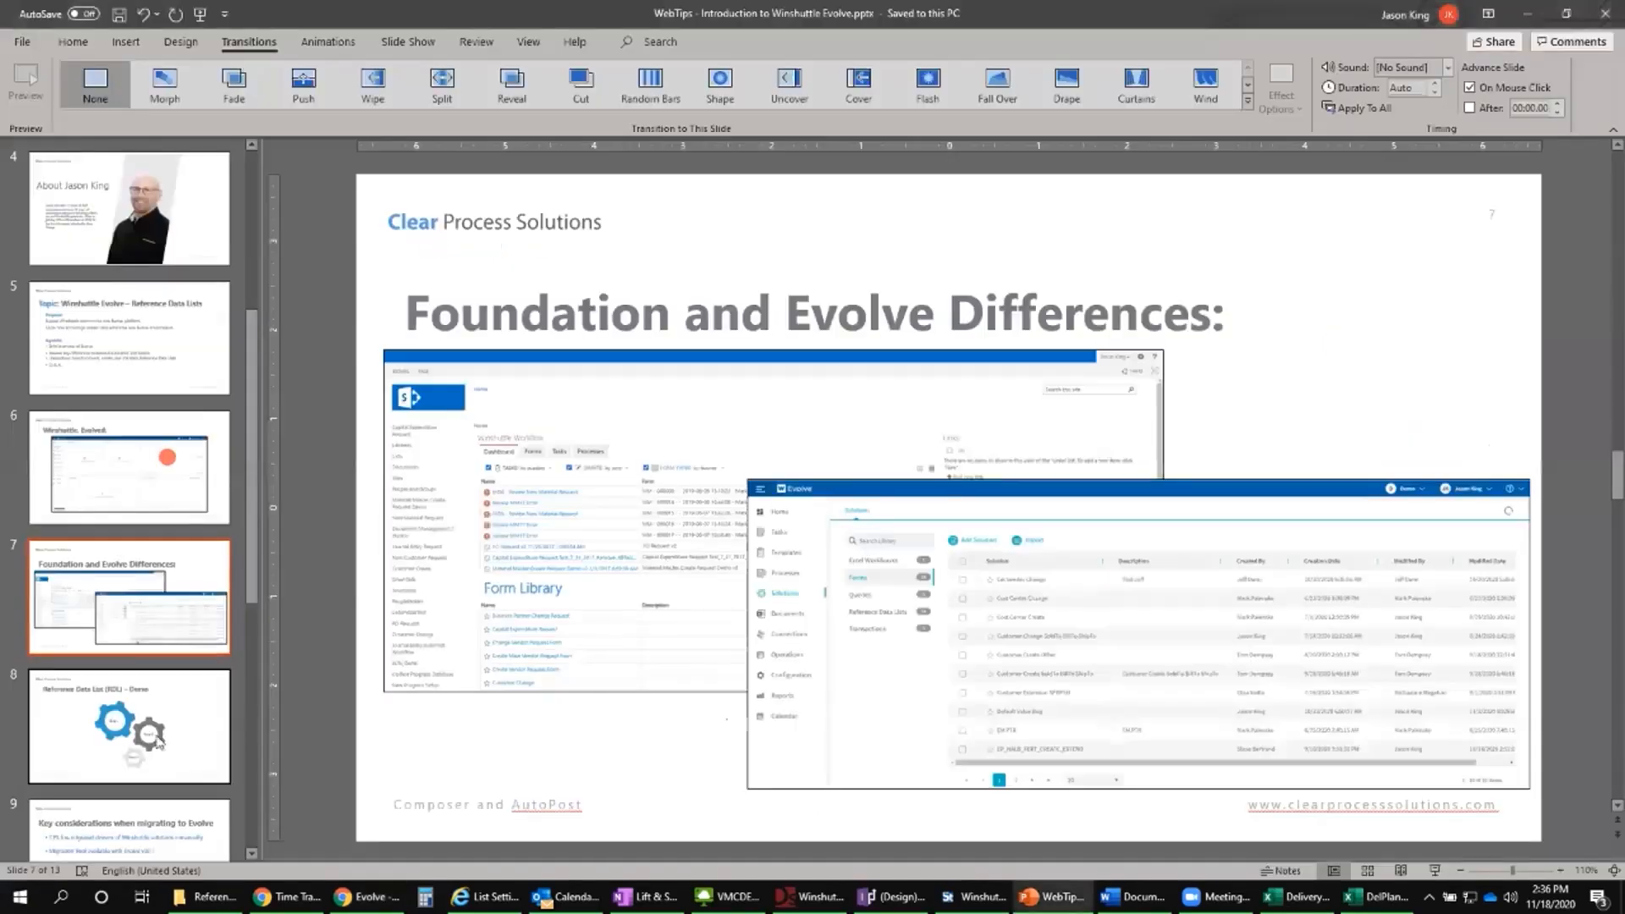
{"action": "left_click", "coordinate": [178, 721]}
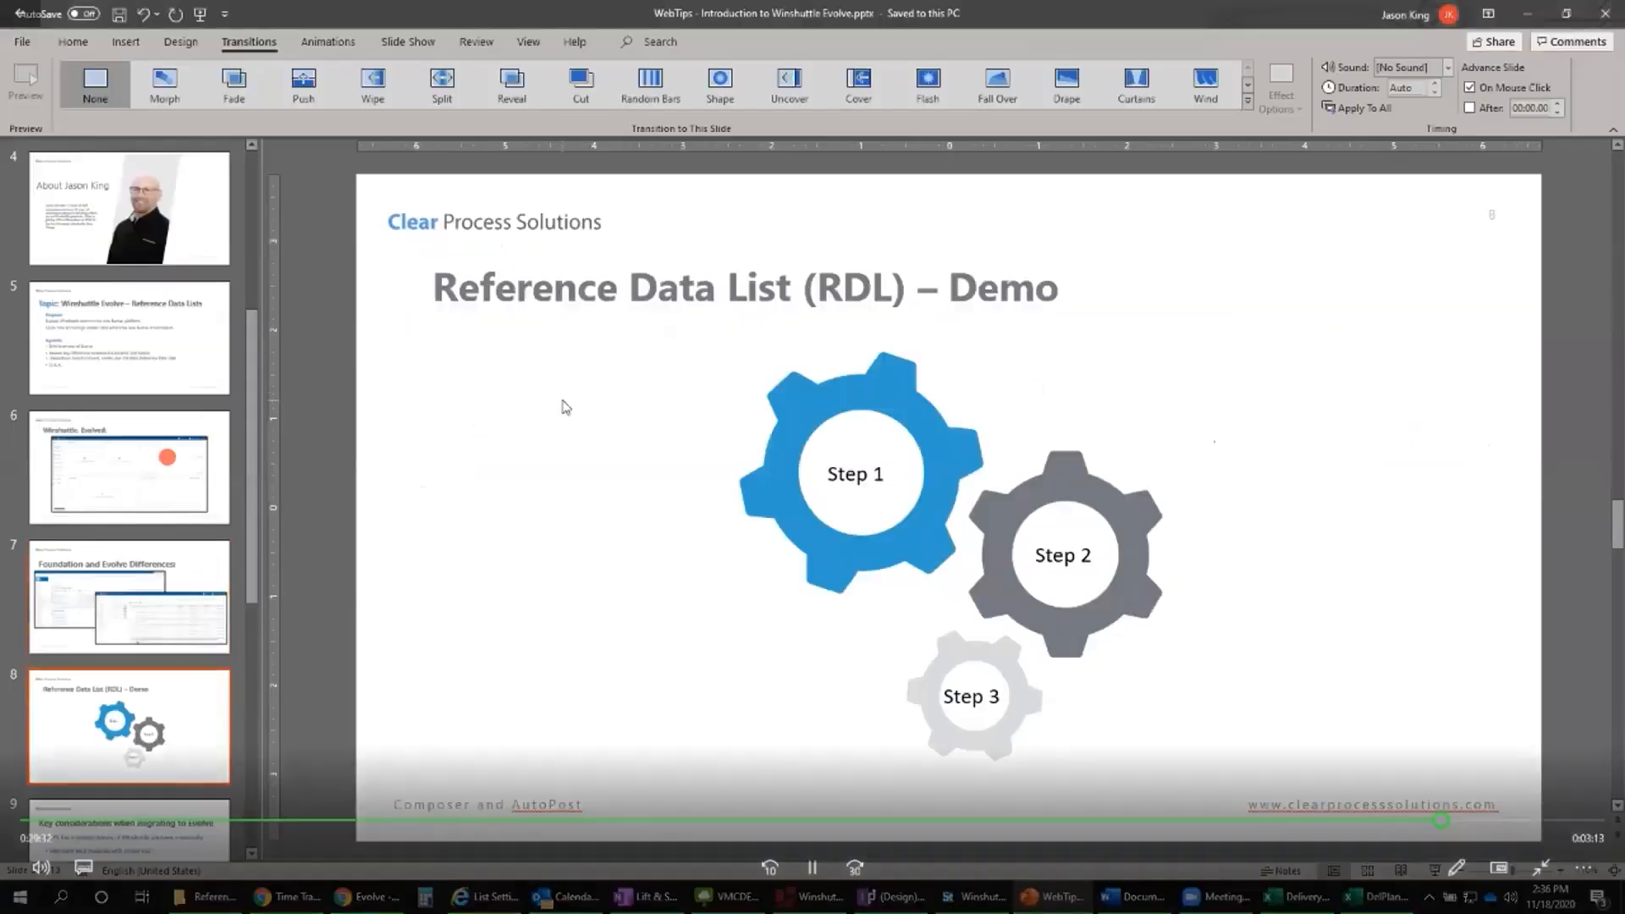
{"action": "left_click", "coordinate": [1436, 873]}
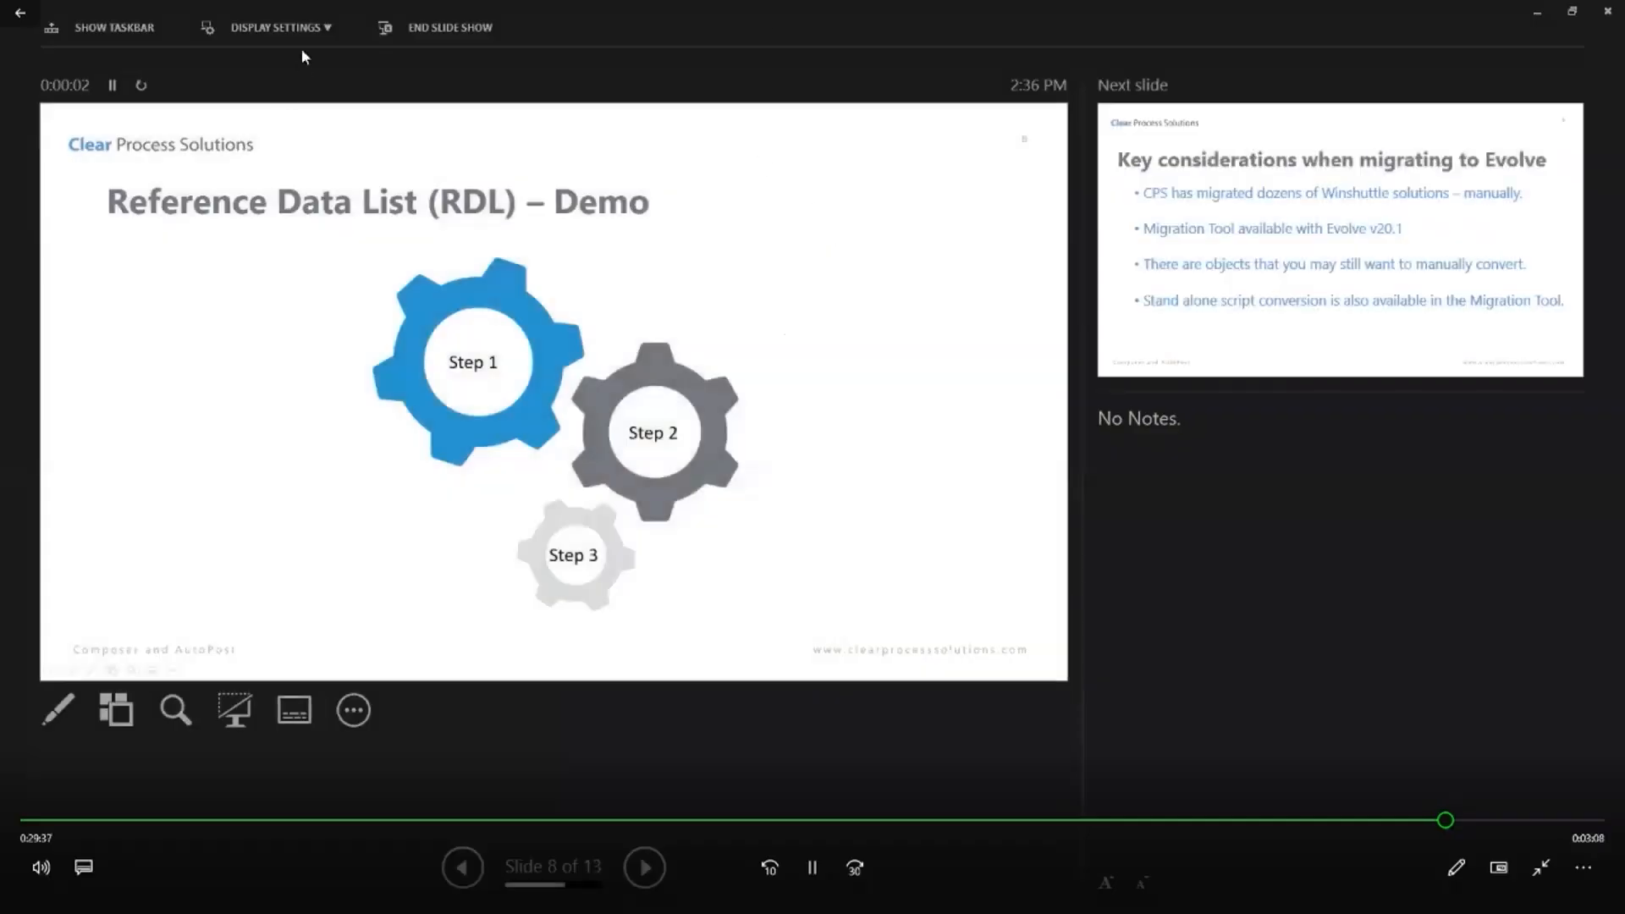
{"action": "left_click", "coordinate": [307, 31]}
{"action": "left_click", "coordinate": [289, 71]}
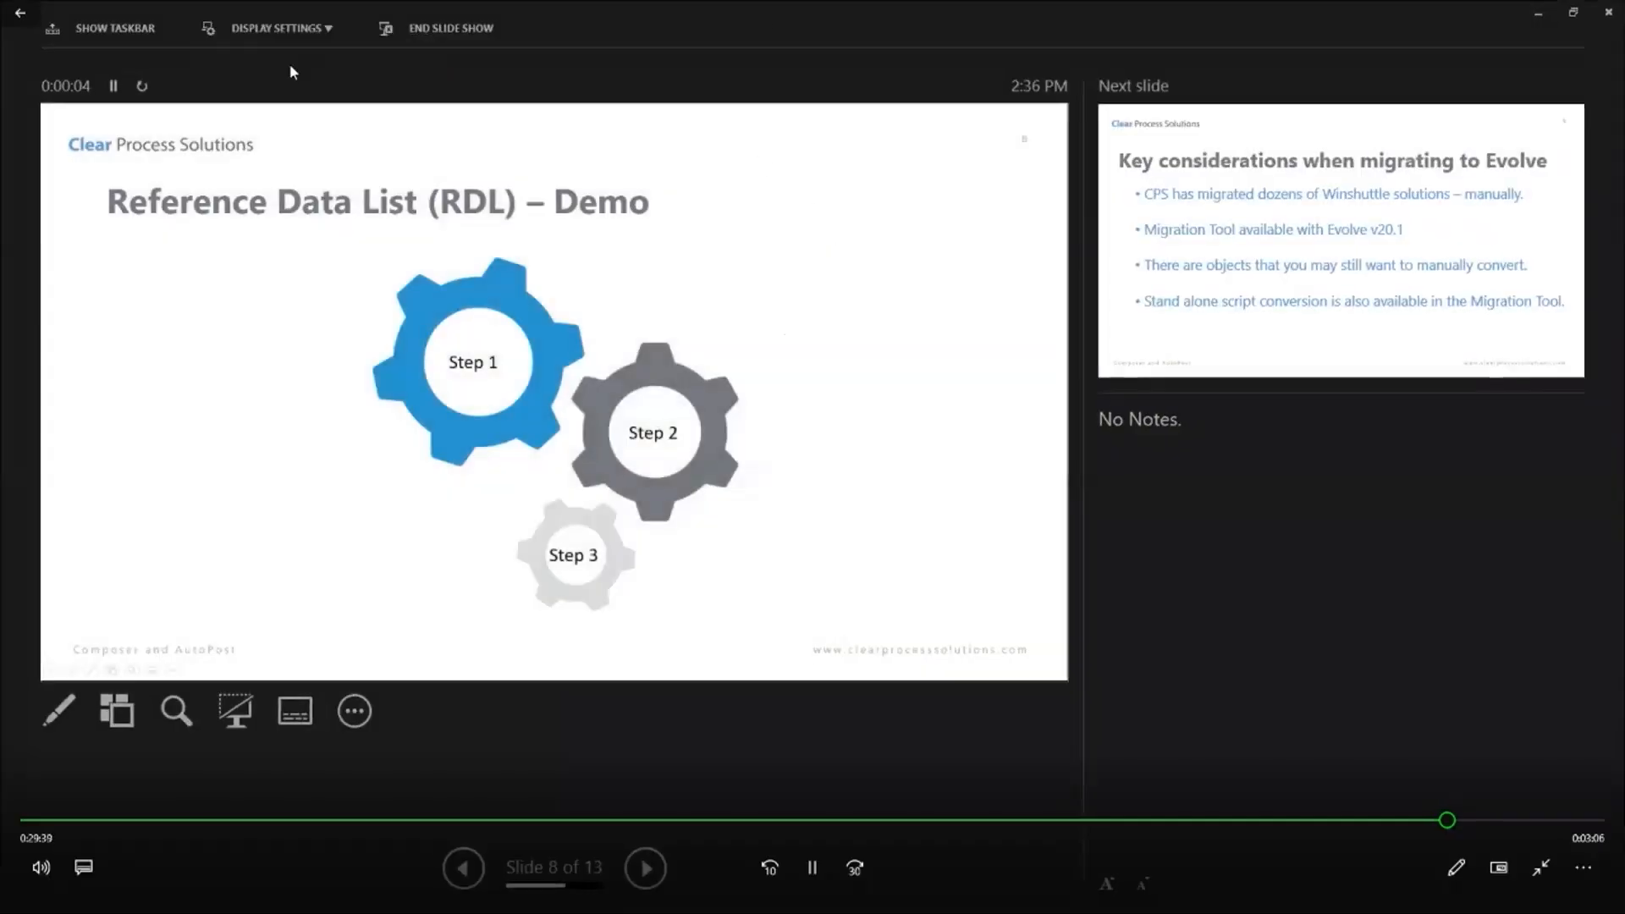
{"action": "left_click", "coordinate": [635, 349]}
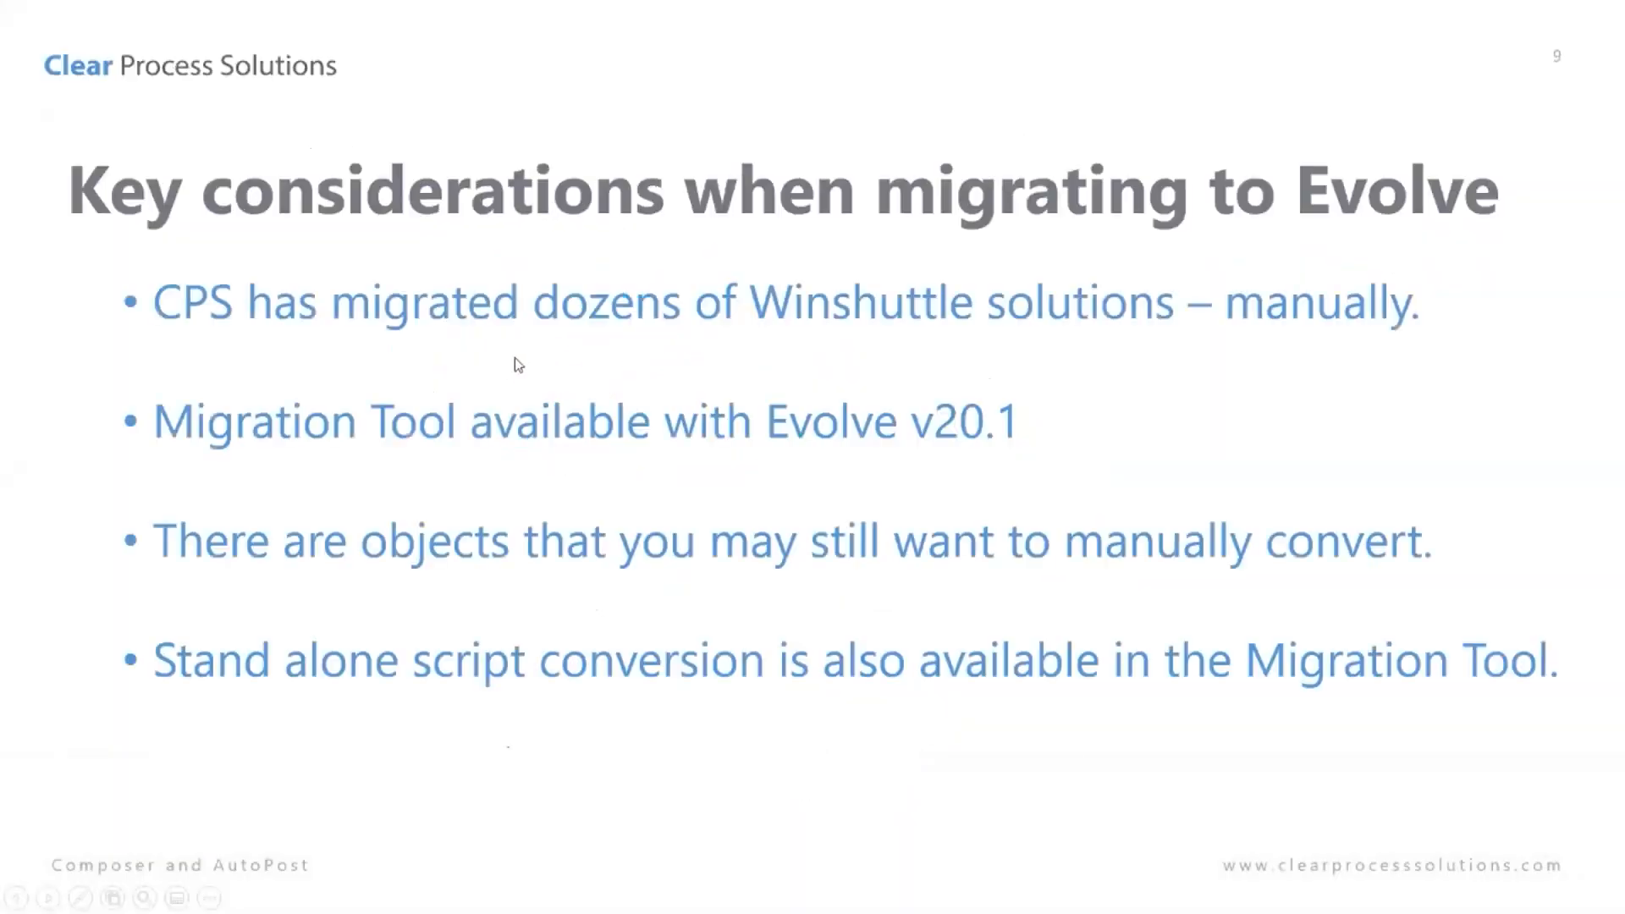